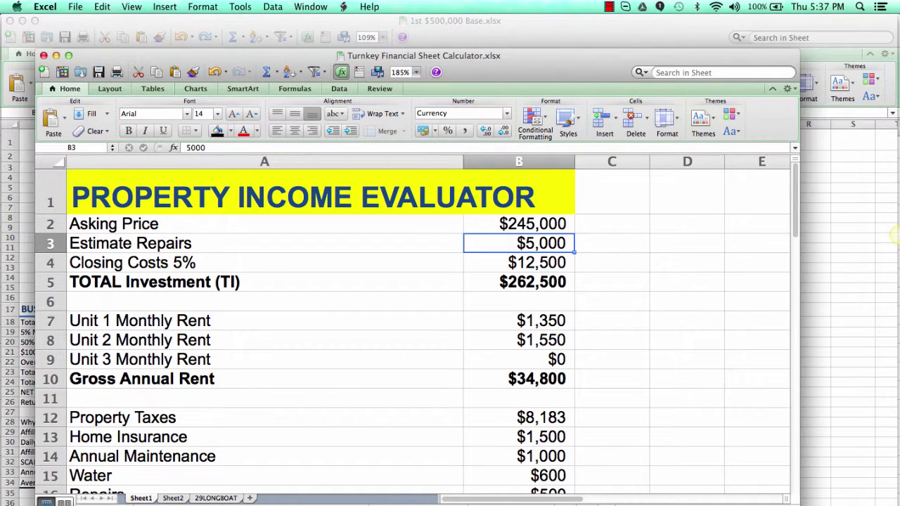
Step: Glance at the GSMLS page and the workbook, then bring up the TextEdit address and price notes
key(super+Tab)
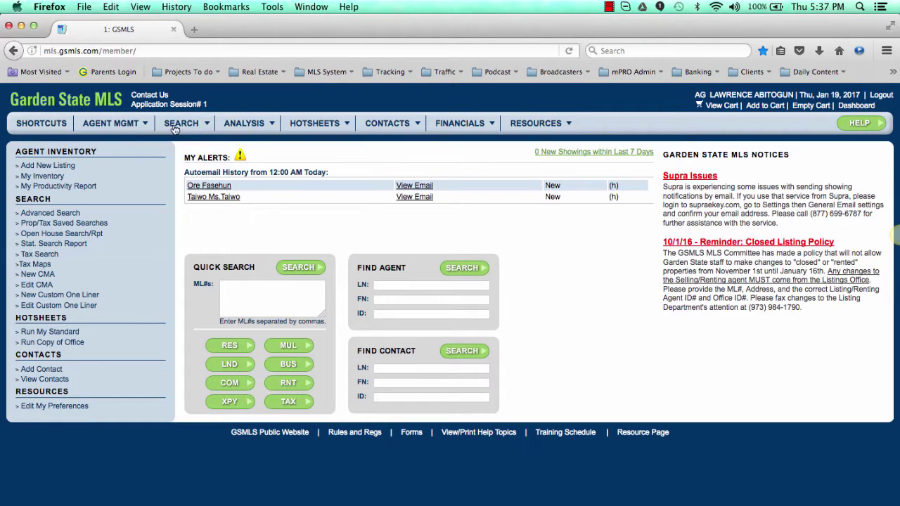
mouse_move(239, 124)
mouse_move(261, 181)
key(super+Tab)
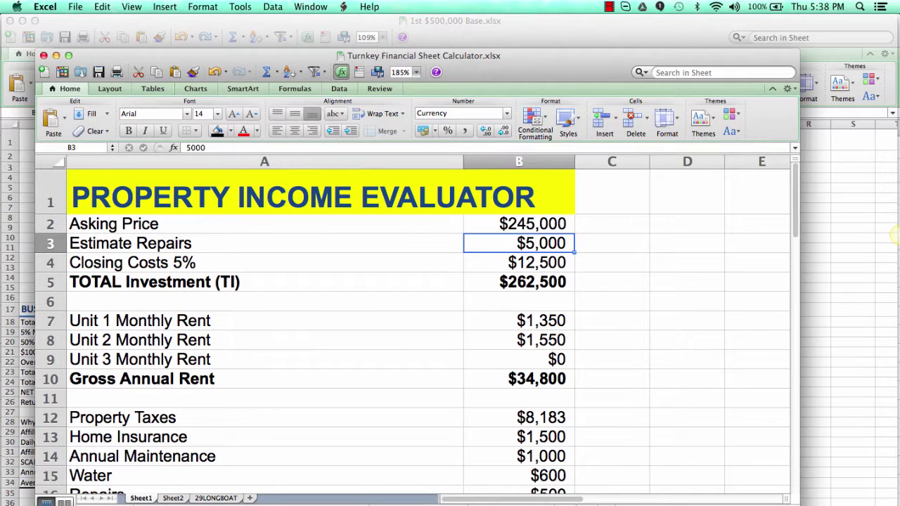
key(super+Tab)
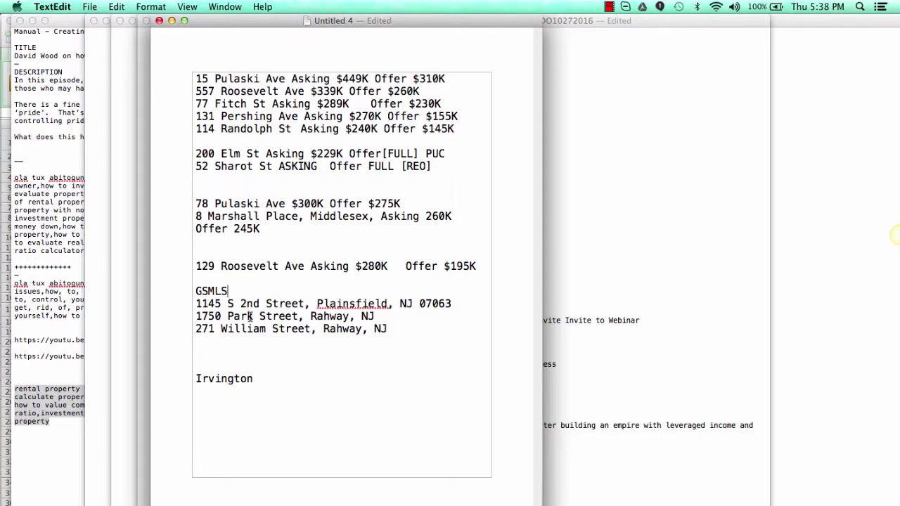
click(343, 307)
click(355, 307)
key(BackSpace)
click(308, 381)
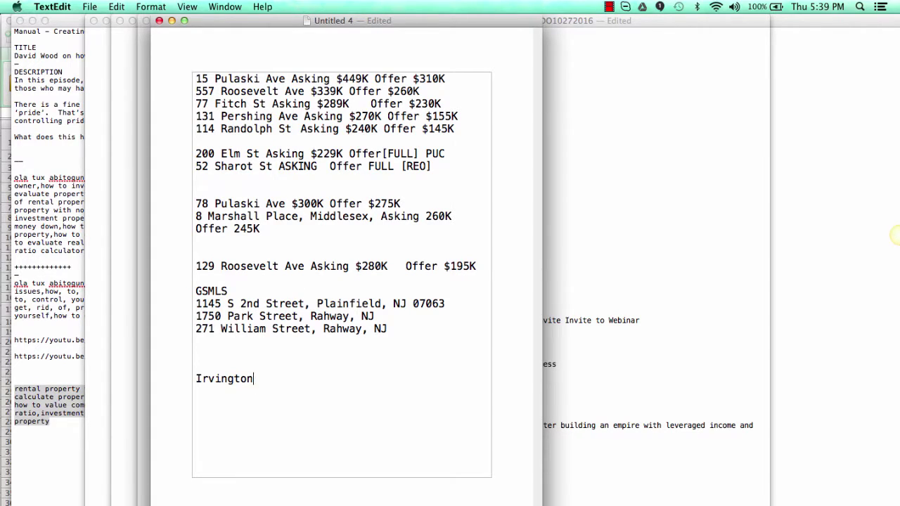
key(super+Tab)
mouse_move(209, 123)
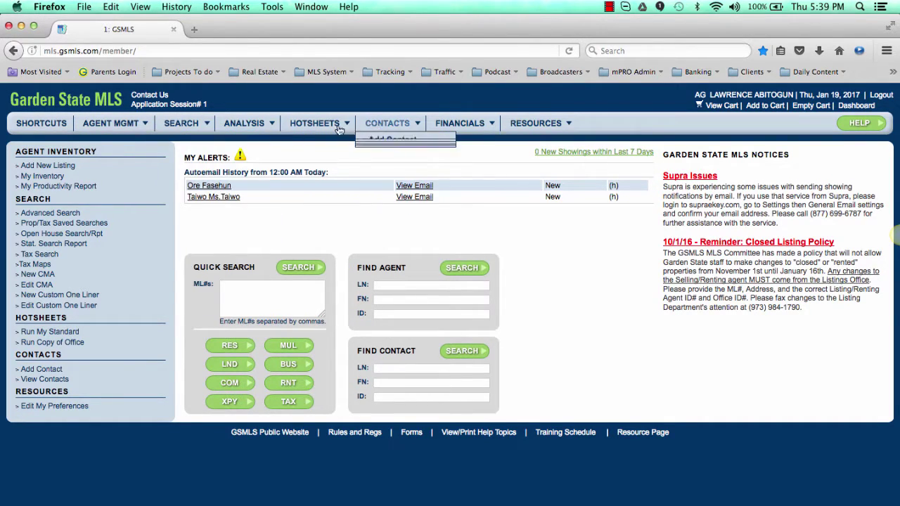
Step: Load the multi-family Quick Search limited to 29 - Union county and Plainfield City
mouse_move(246, 125)
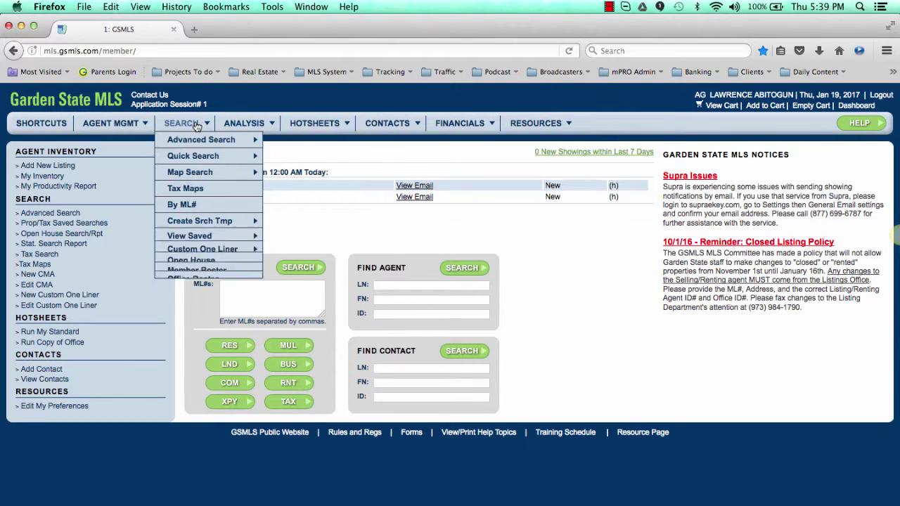
mouse_move(208, 153)
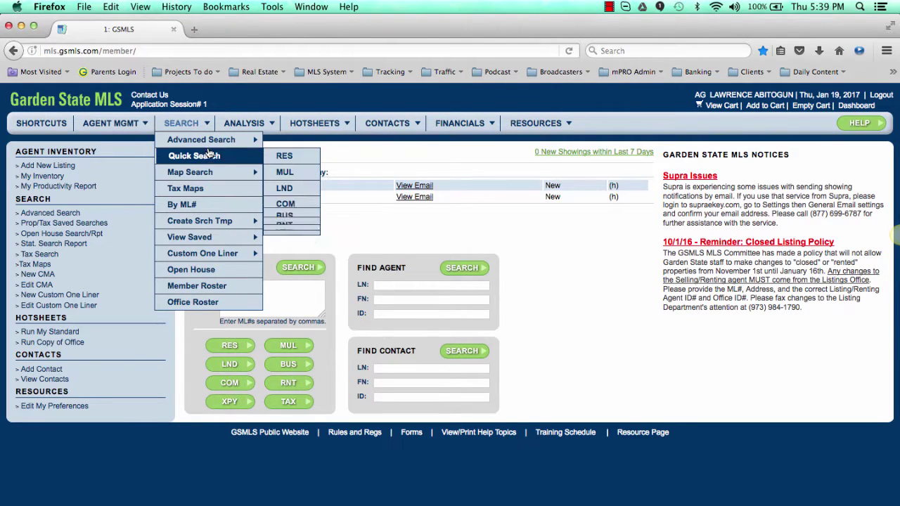
click(288, 174)
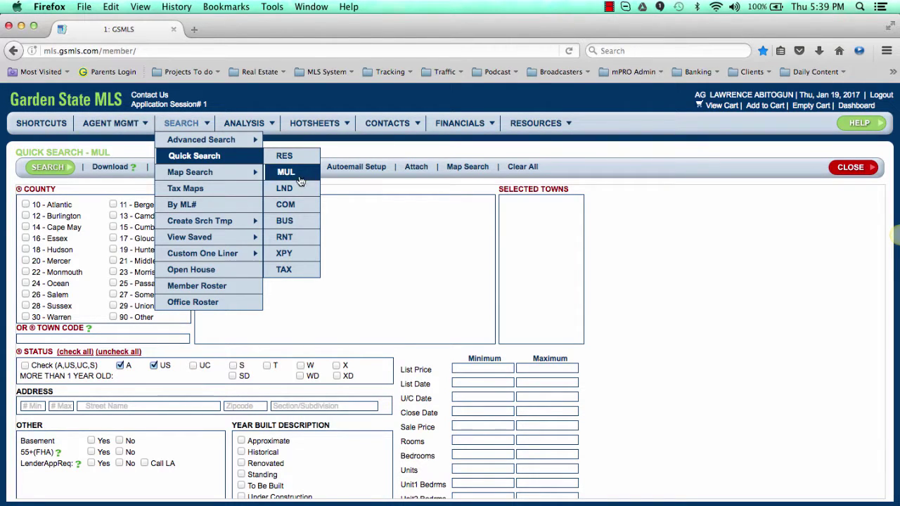
click(285, 177)
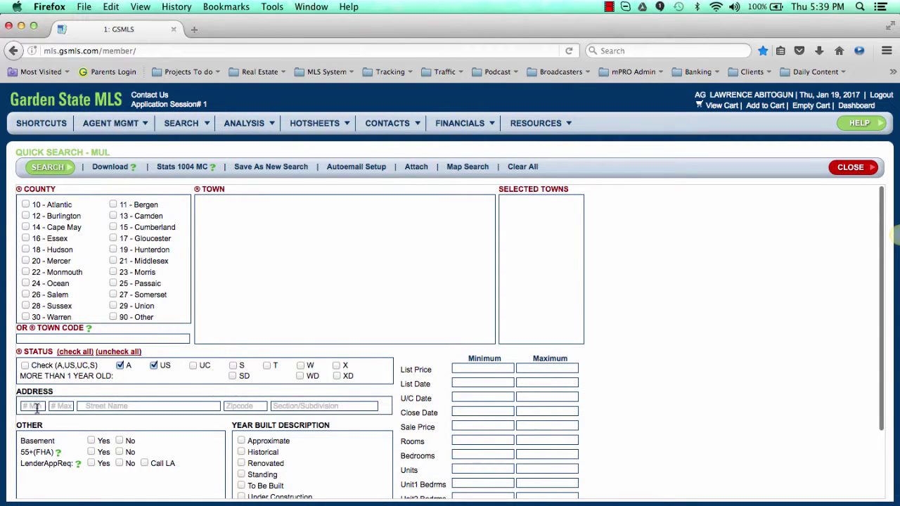
click(114, 305)
click(373, 239)
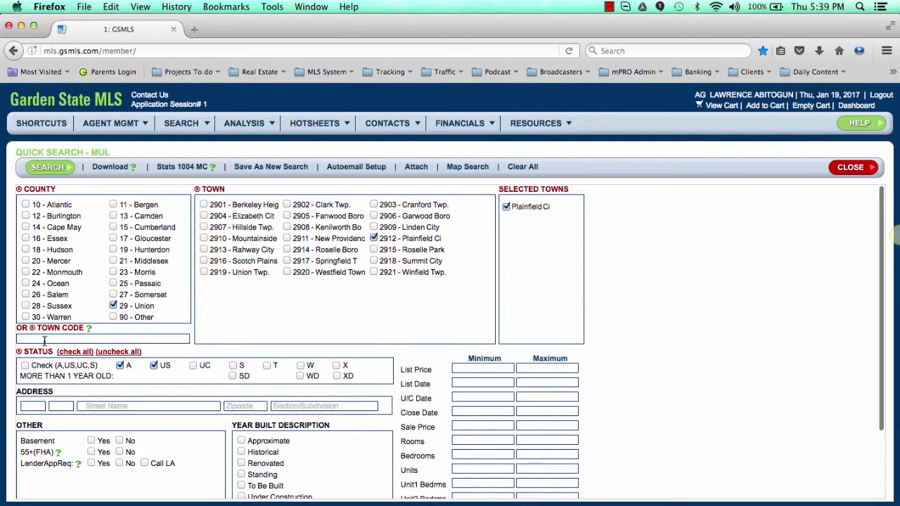
Step: Enter 1145 as both lowest and highest house number and run the search
click(32, 405)
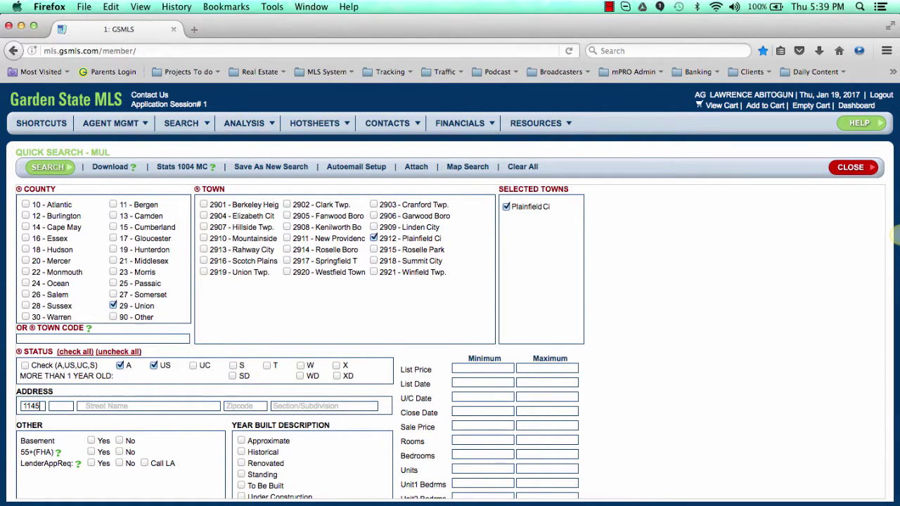
key(Tab)
click(85, 408)
click(60, 406)
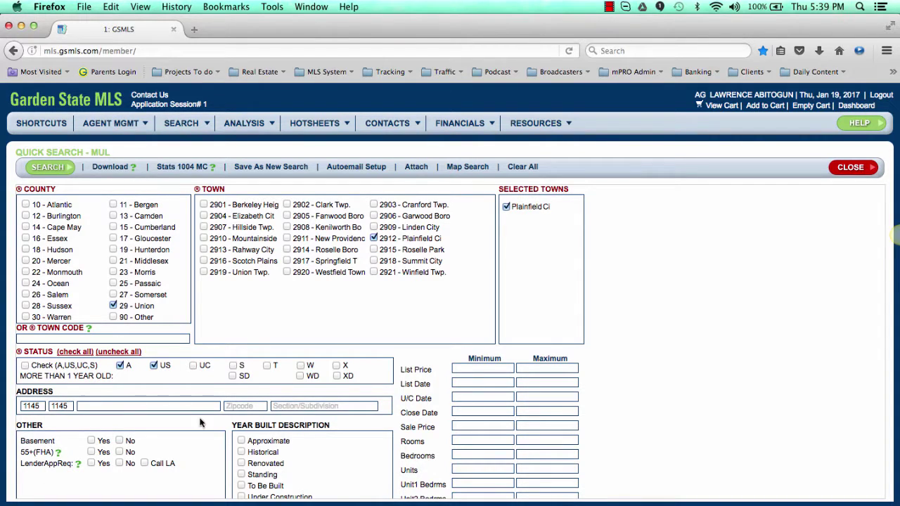
key(super+Tab)
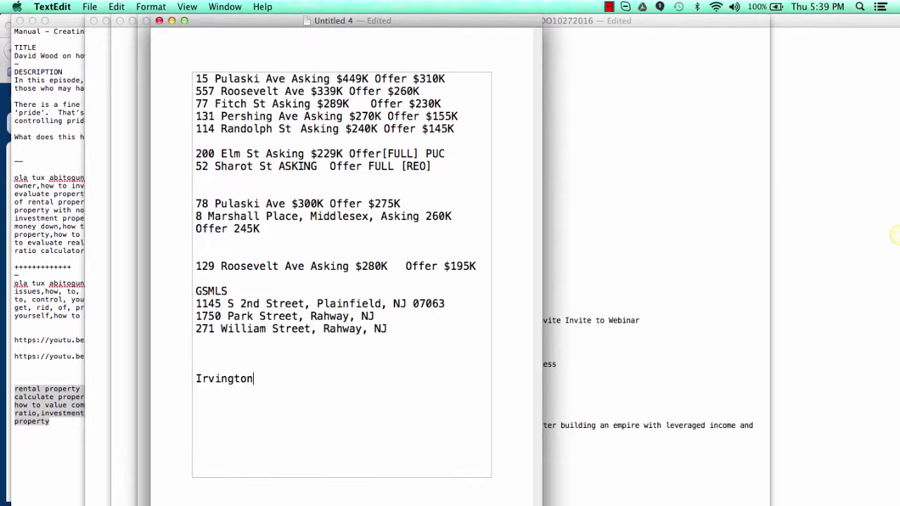
key(super+Tab)
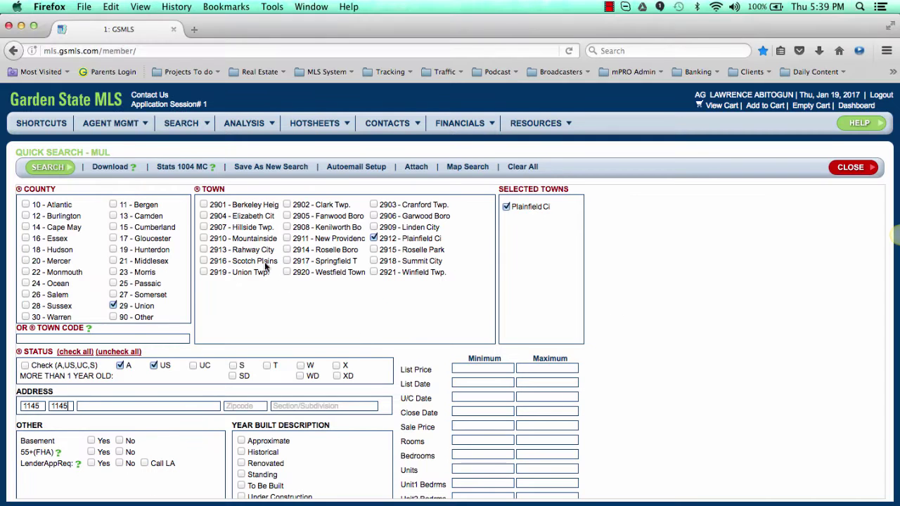
click(62, 172)
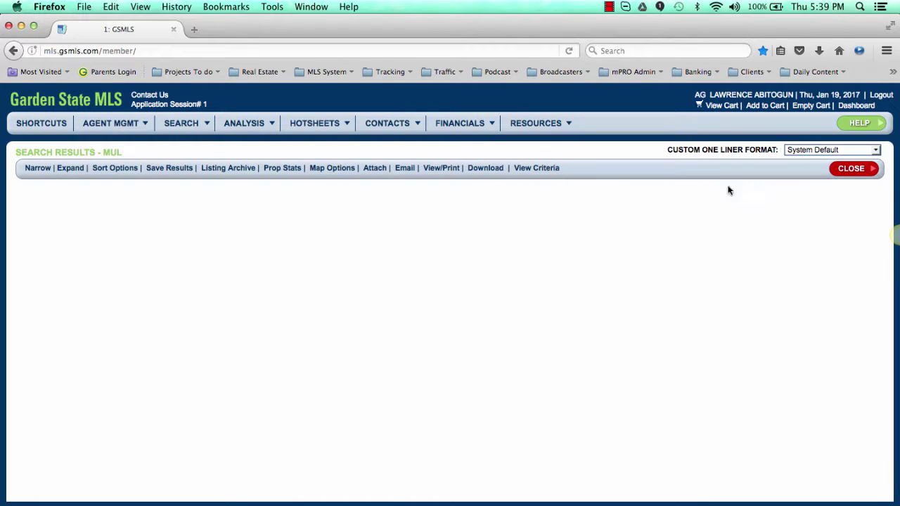
Step: Exclude US status listings and search house numbers 1143 to 1147
click(860, 172)
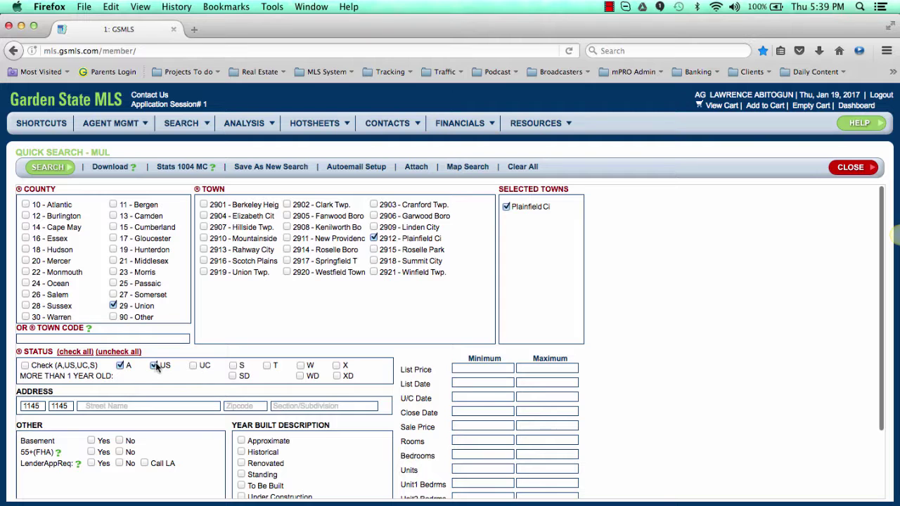
click(154, 366)
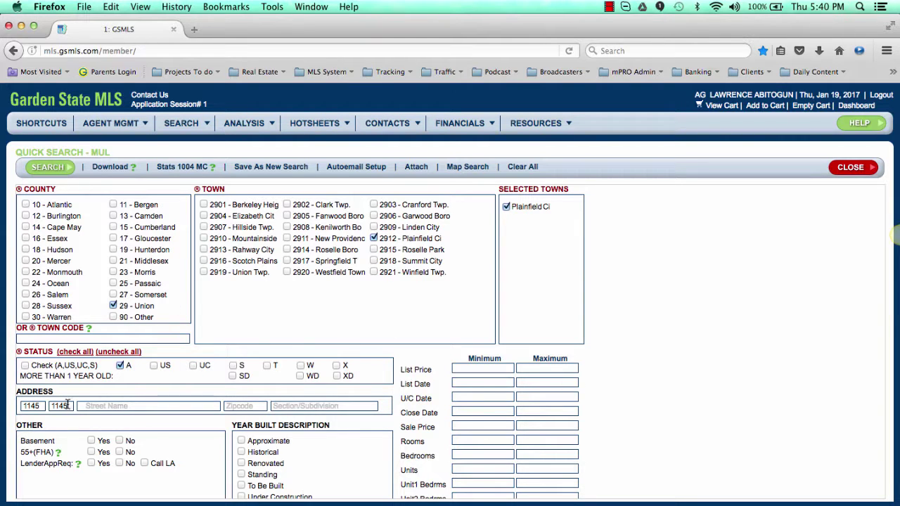
key(super+Tab)
key(super+Tab)
key(BackSpace)
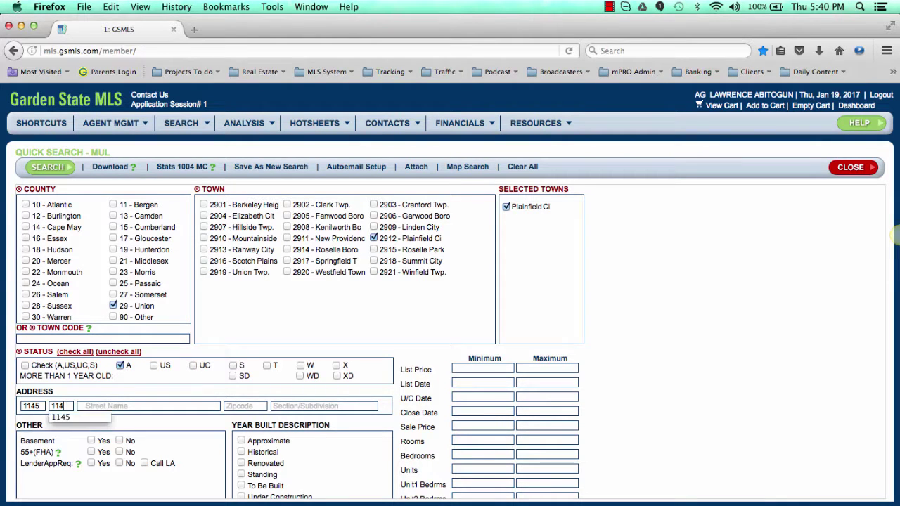
text(7)
click(43, 406)
key(BackSpace)
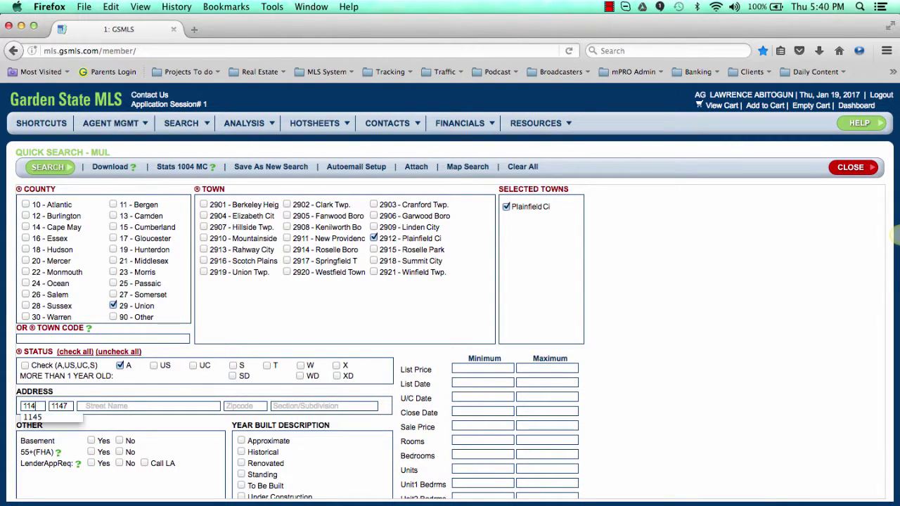
text(3)
click(52, 169)
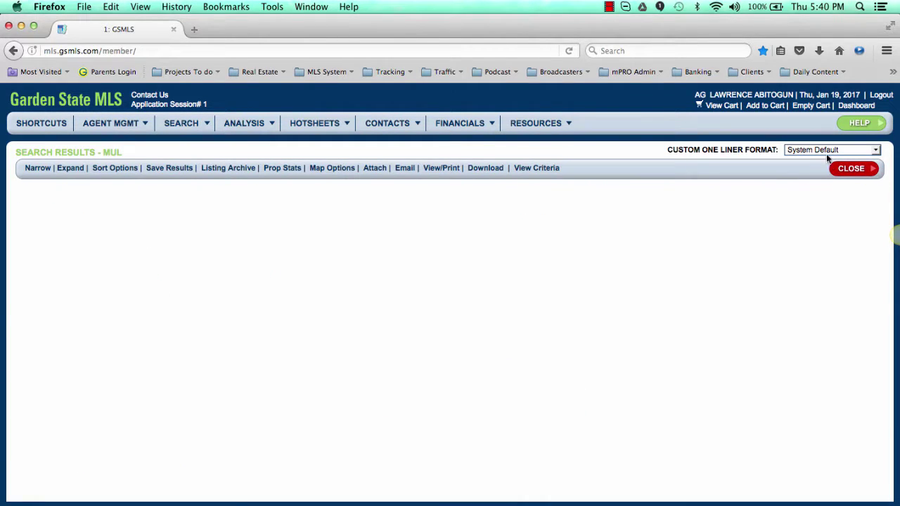
Step: Clear the house numbers and search by street name 's 2nd' instead
click(843, 170)
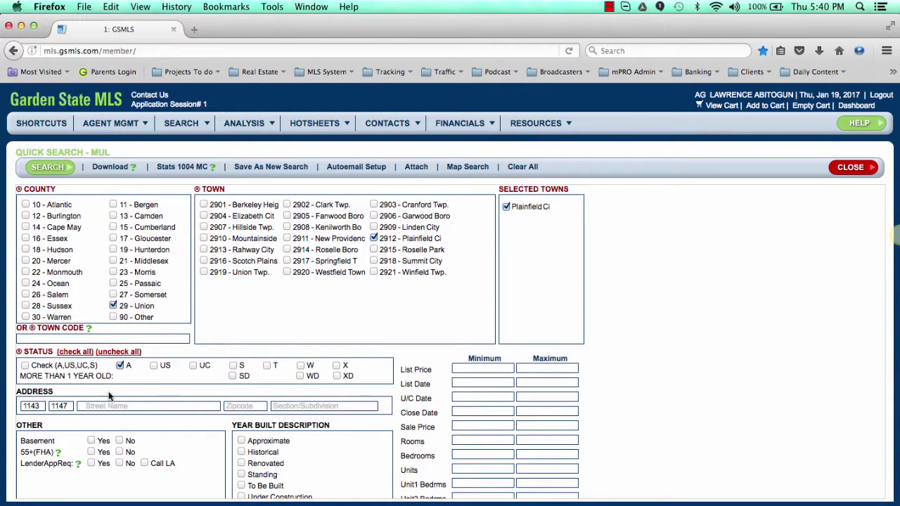
double_click(31, 406)
key(BackSpace)
double_click(59, 406)
key(BackSpace)
click(113, 408)
key(super+Tab)
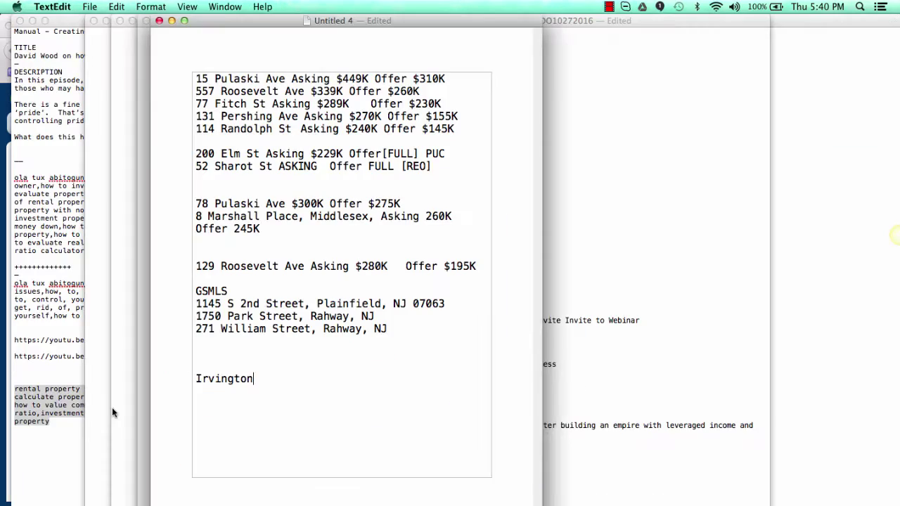
key(super+Tab)
key(super+Tab)
key(super+Tab)
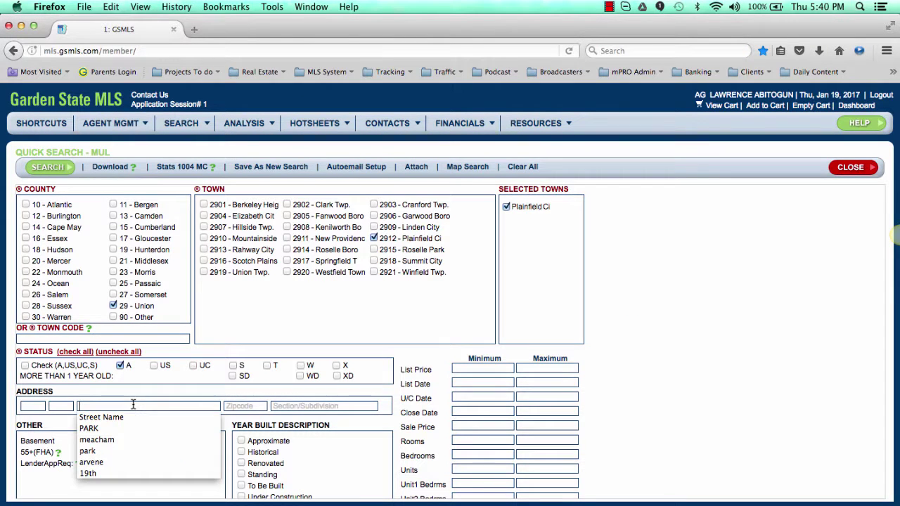
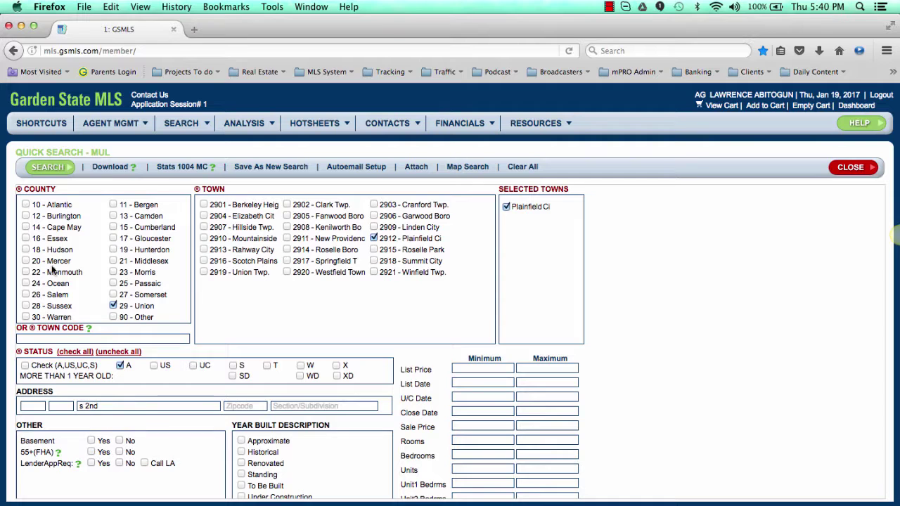
click(69, 166)
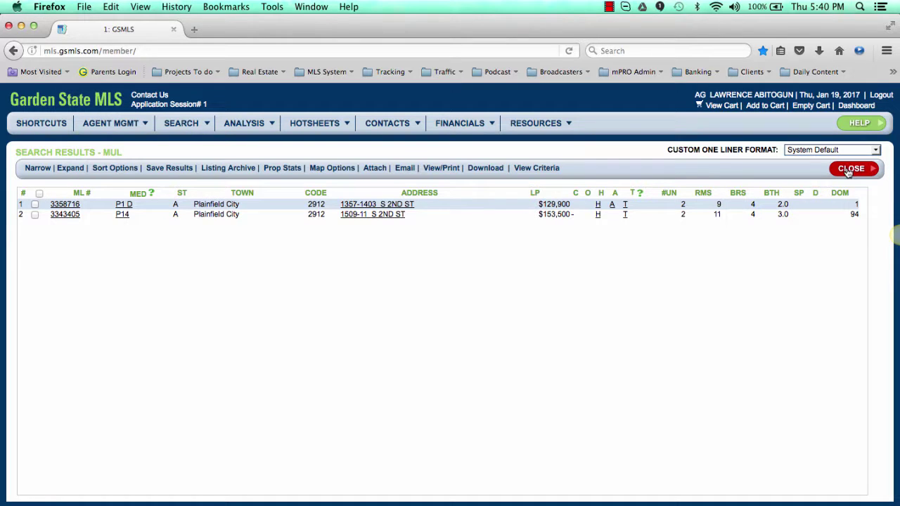
click(194, 29)
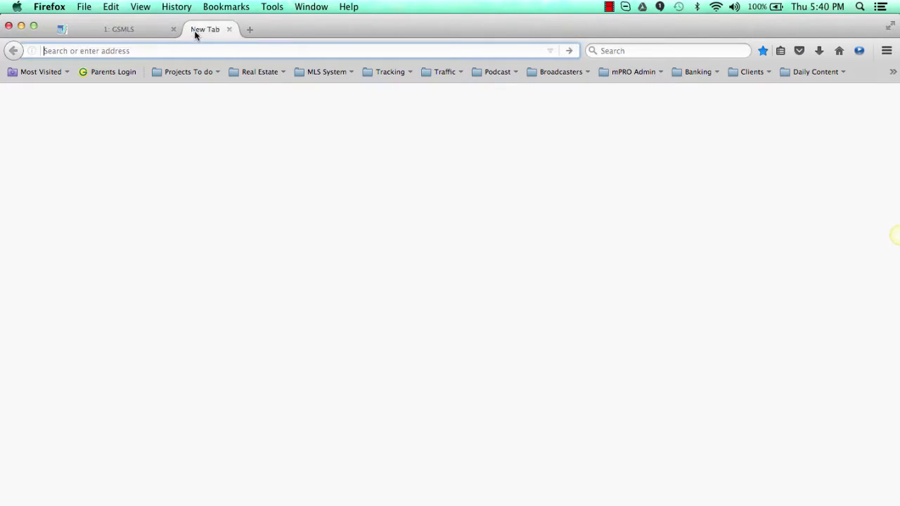
click(617, 51)
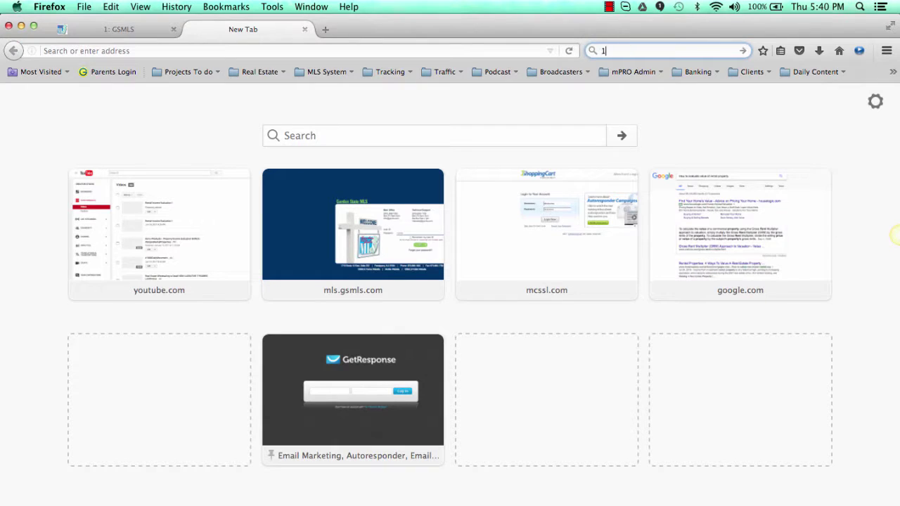
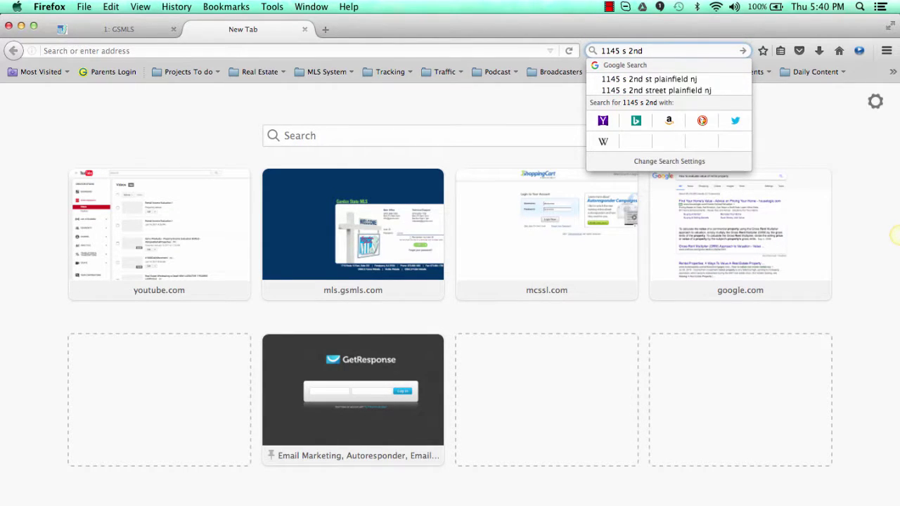
key(Down)
key(Return)
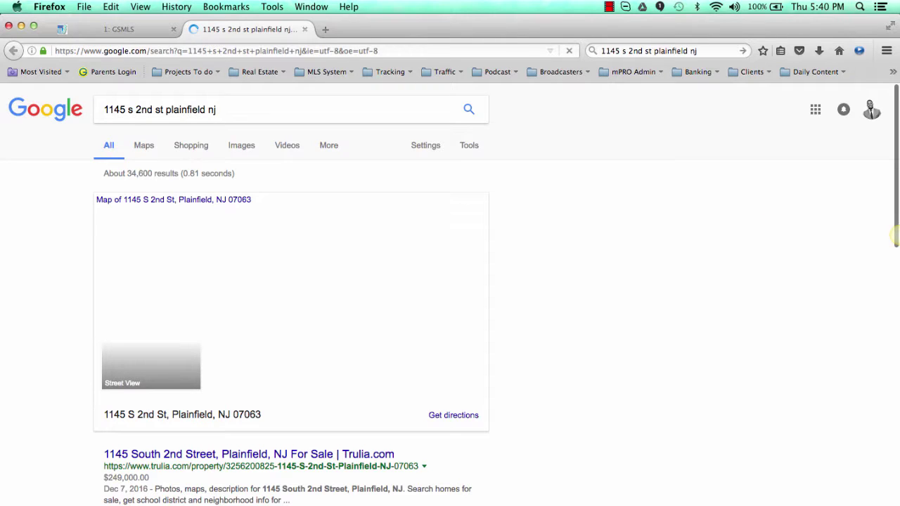
Step: Open the Trulia result for the address in a new tab
scroll(338, 386, down, 2)
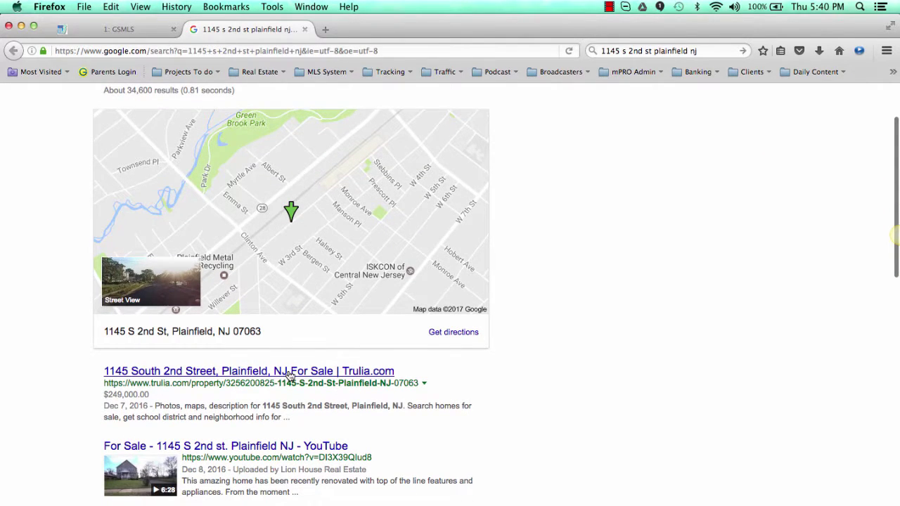
scroll(291, 376, down, 1)
right_click(266, 362)
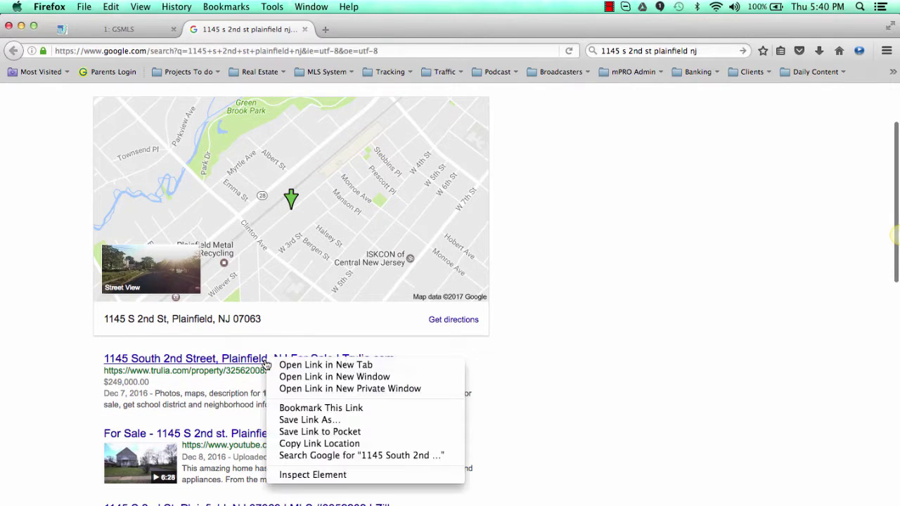
click(280, 365)
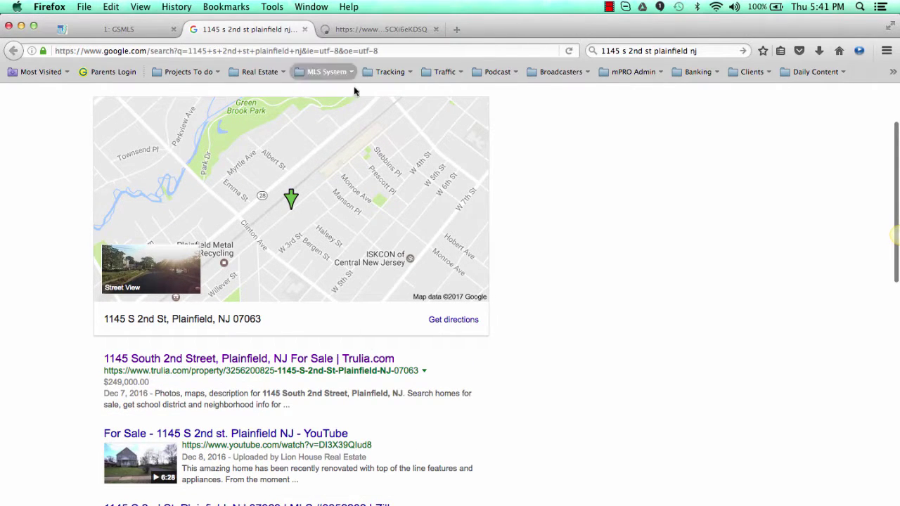
Step: Select MLS/Source ID 3352202 in Trulia's Features section, then return to the GSMLS tab
click(363, 28)
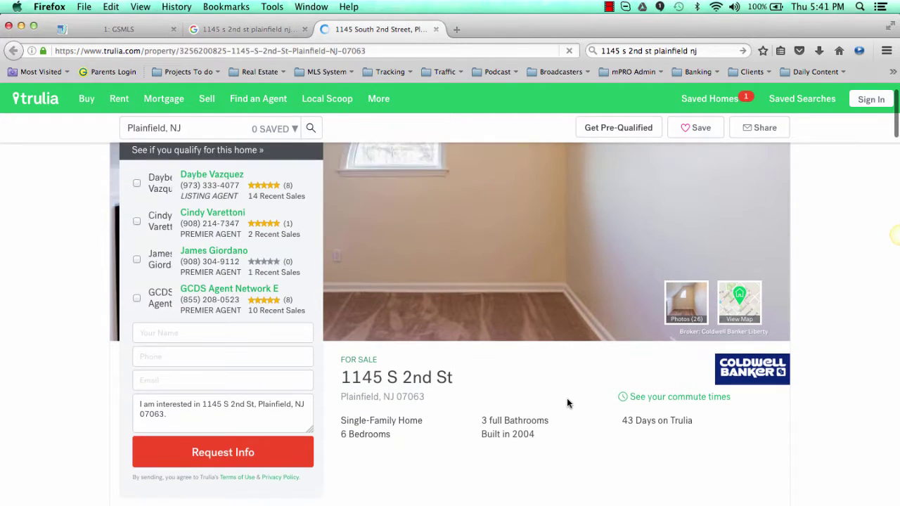
scroll(566, 403, down, 5)
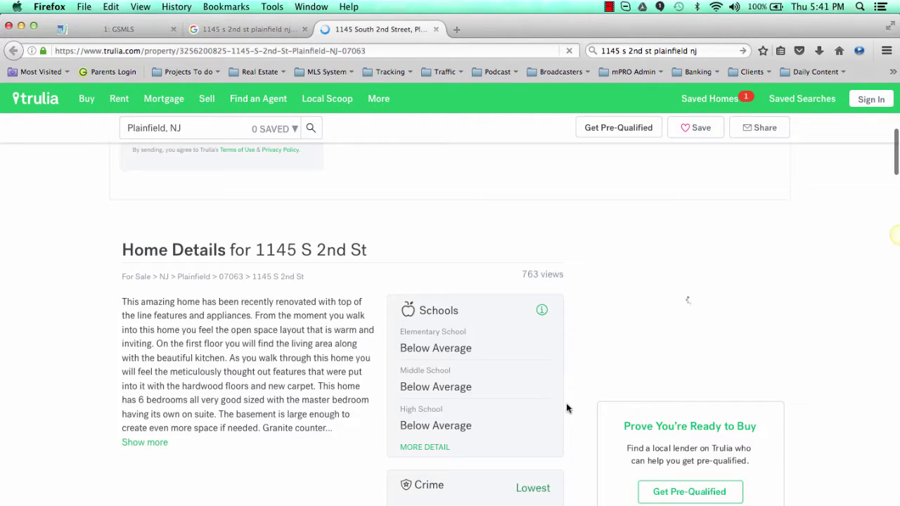
scroll(566, 405, down, 3)
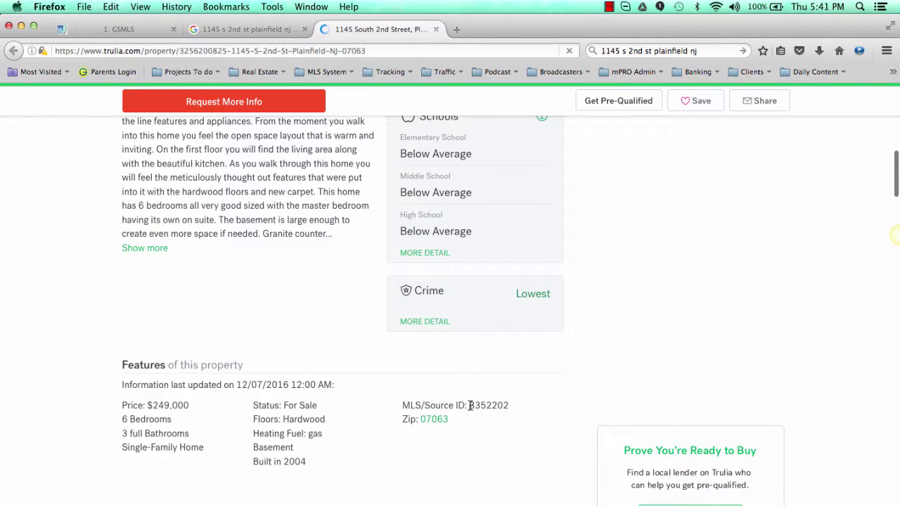
double_click(508, 408)
key(super+c)
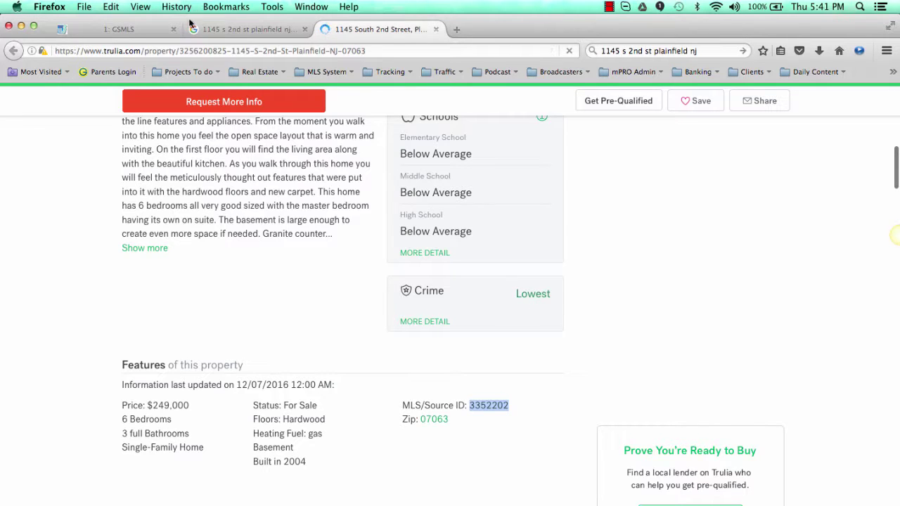
click(129, 32)
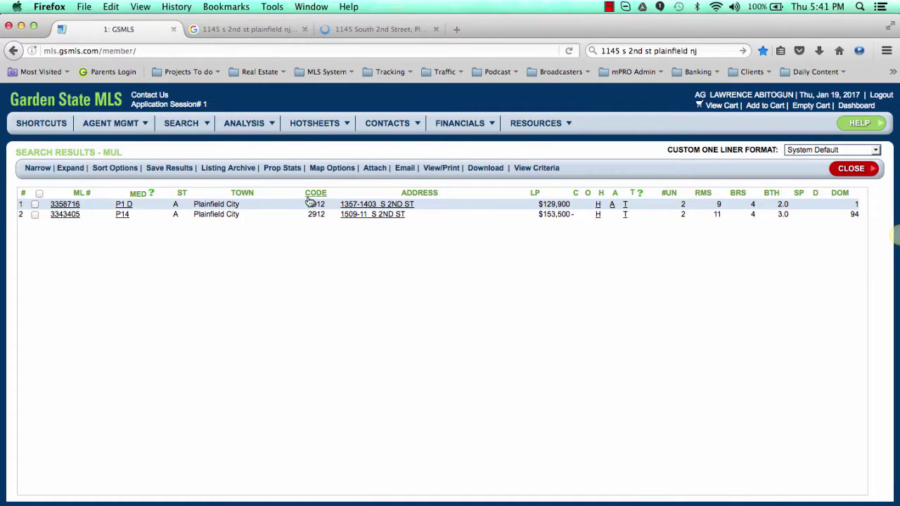
Step: Choose By ML# from the GSMLS SEARCH menu
click(188, 127)
mouse_move(208, 155)
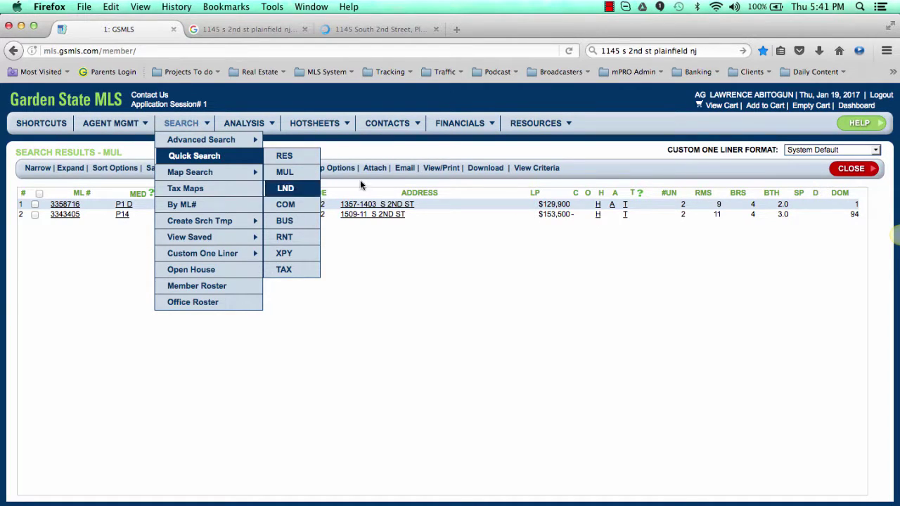
click(186, 125)
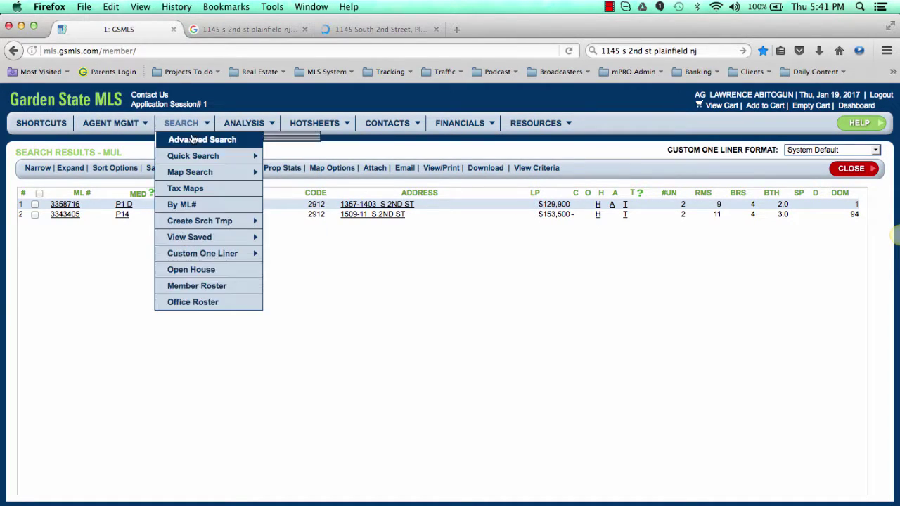
mouse_move(209, 157)
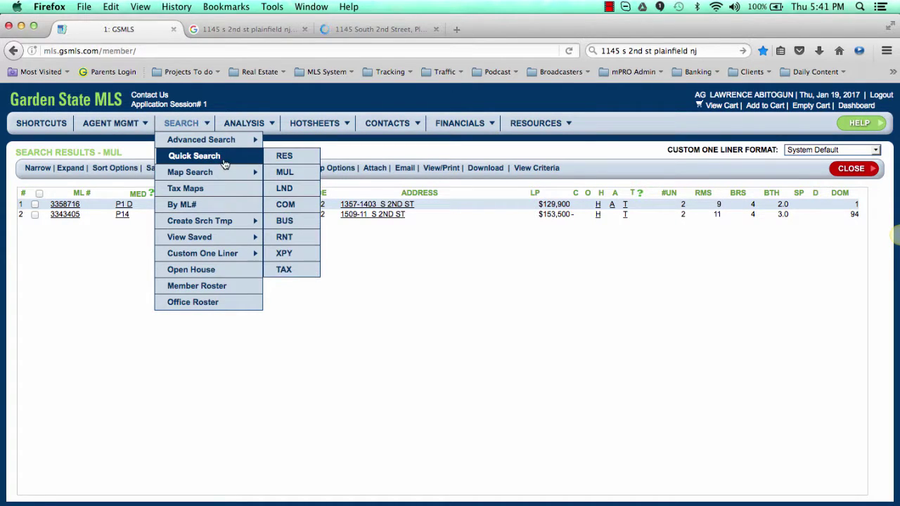
click(213, 206)
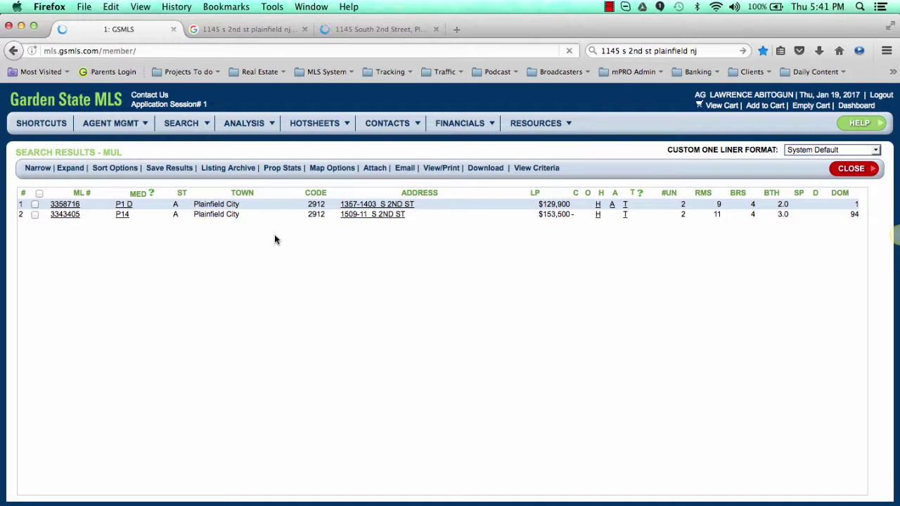
Step: Check the Trulia listing once more, then return to the Search By ML# form
mouse_move(181, 125)
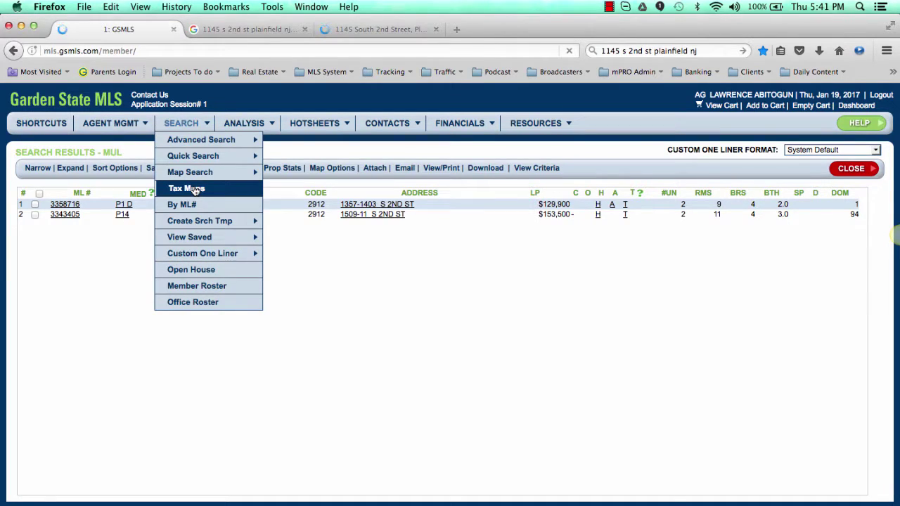
mouse_move(244, 124)
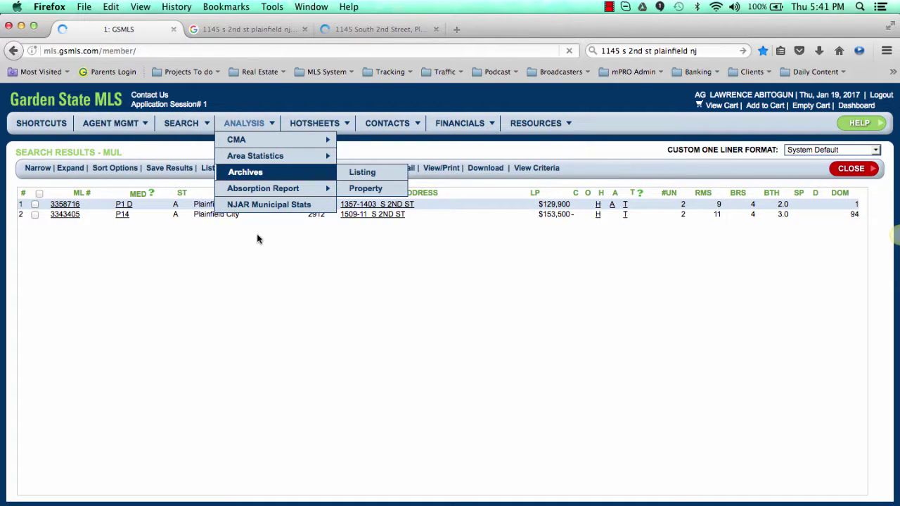
mouse_move(330, 161)
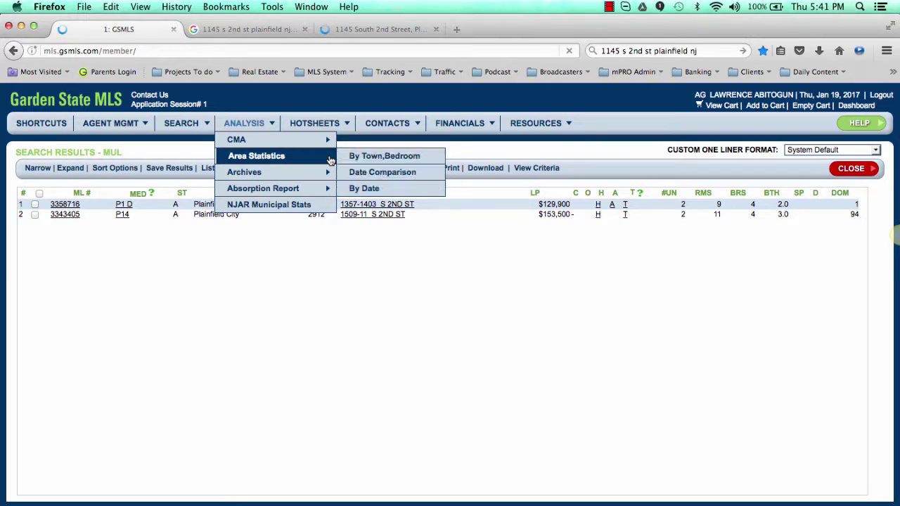
click(405, 28)
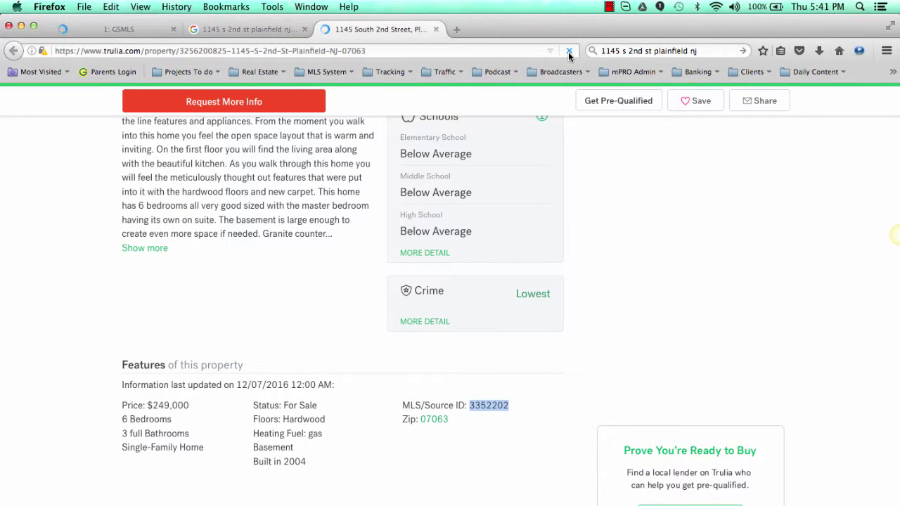
click(120, 28)
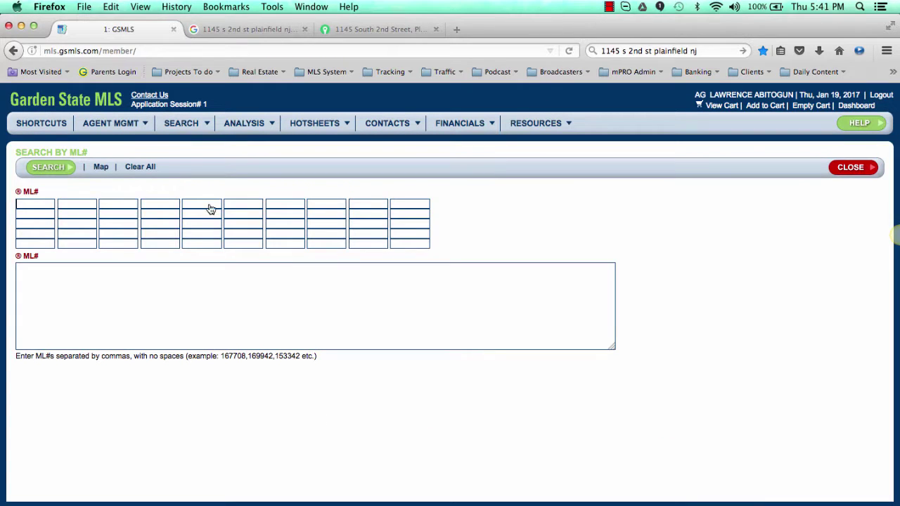
click(21, 204)
key(super+v)
click(48, 169)
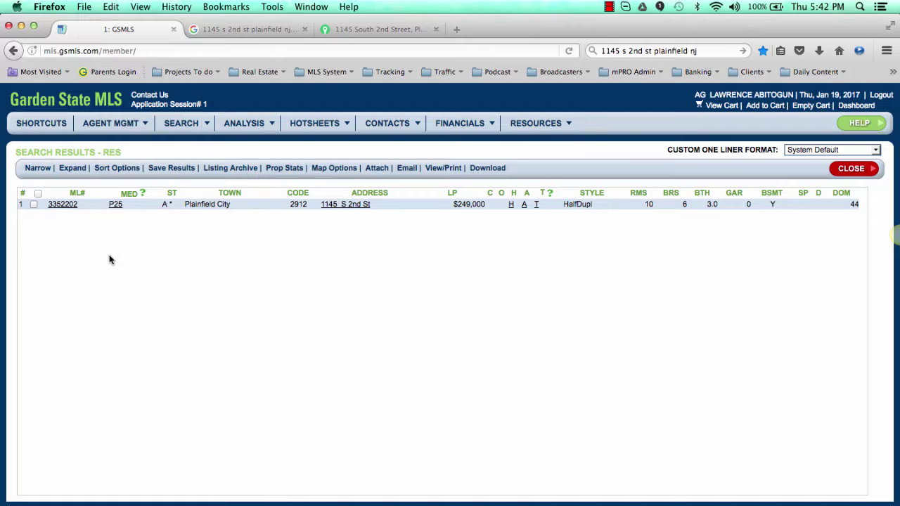
click(64, 205)
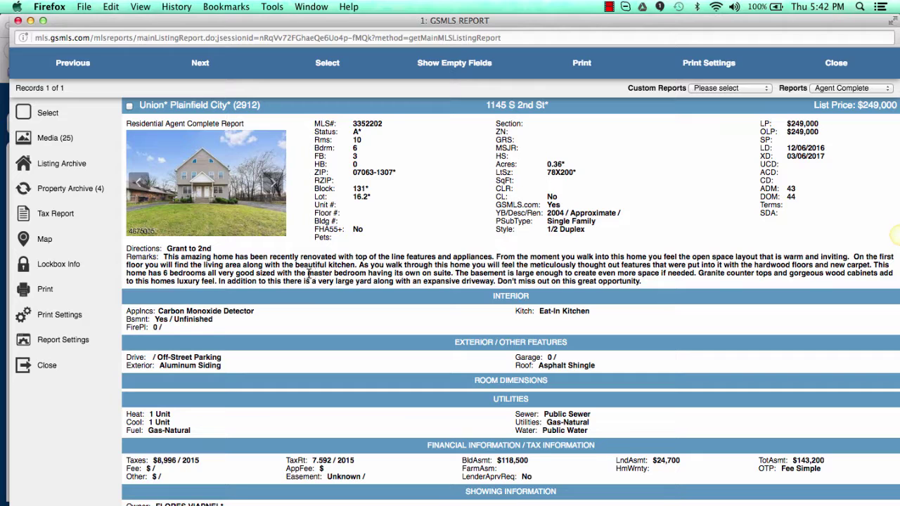
Step: Browse the listing photos through the living room, kitchen and dining room, then close the viewer
click(223, 195)
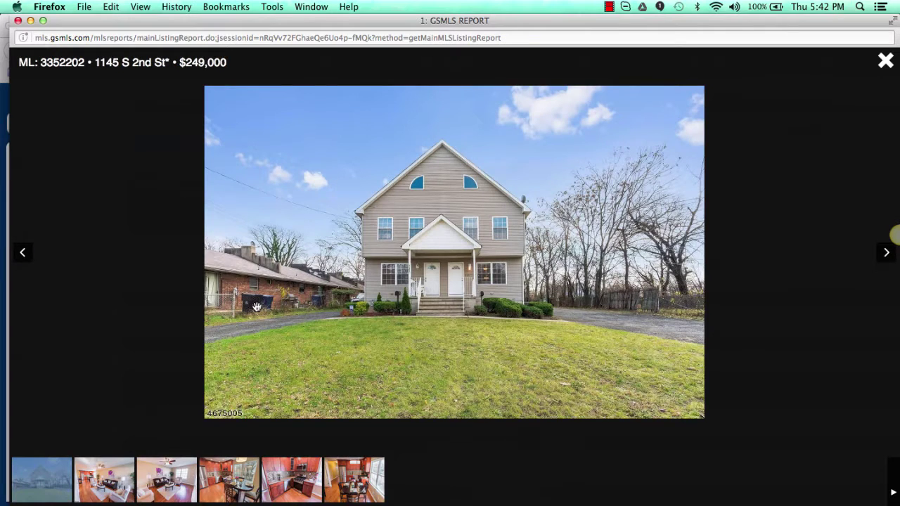
key(Right)
key(Right)
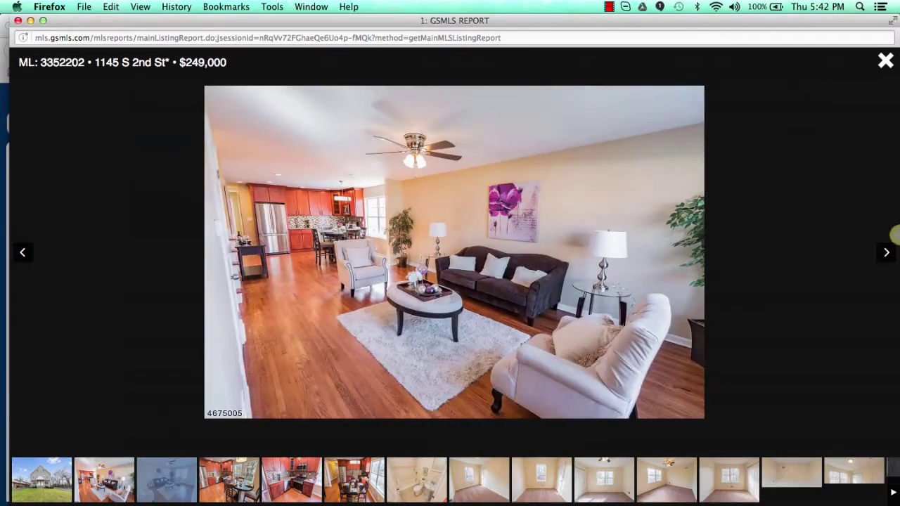
key(Right)
key(Right)
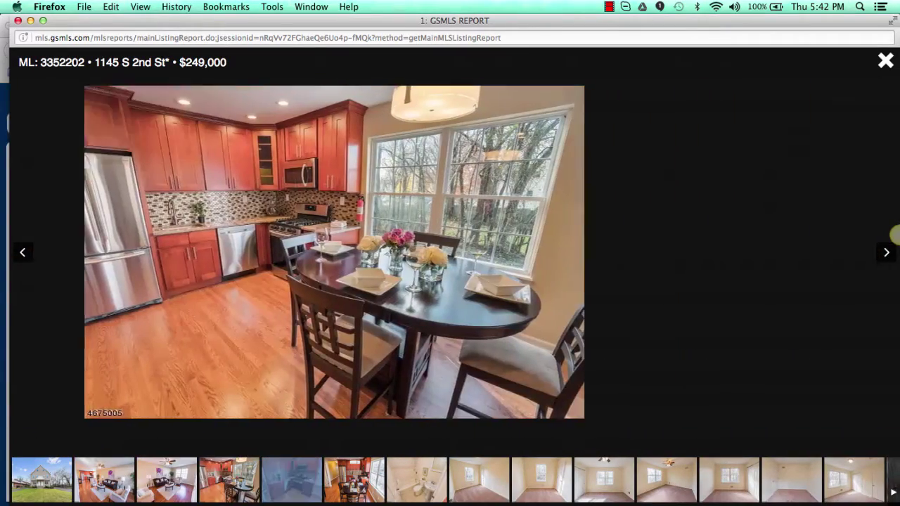
key(Right)
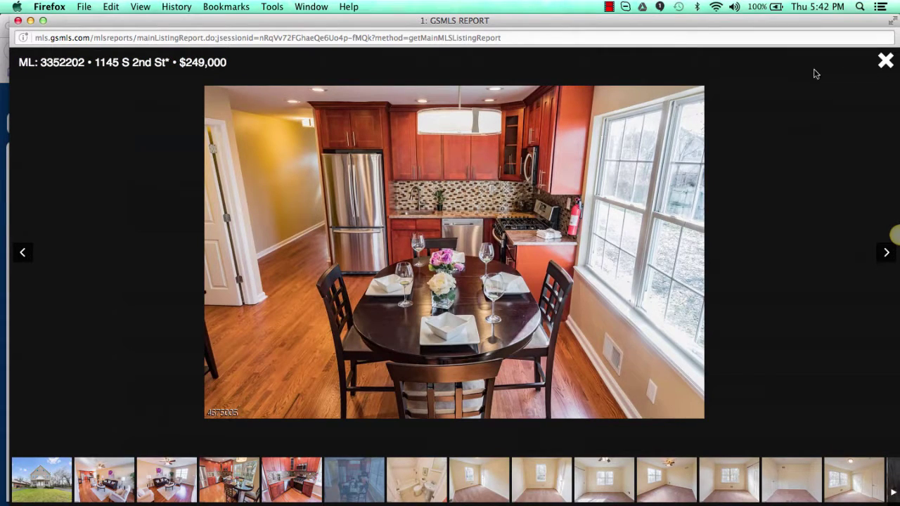
click(881, 64)
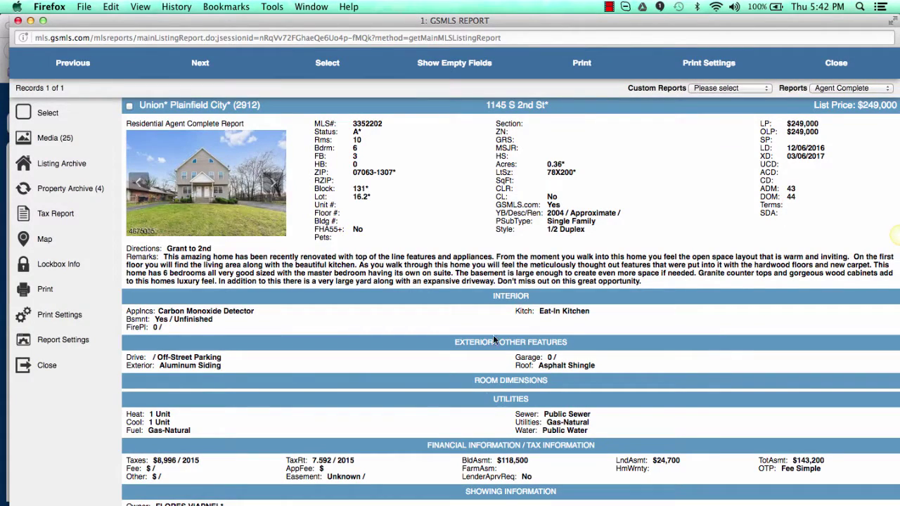
Step: Scroll through the report details and close the report
scroll(492, 408, down, 3)
scroll(492, 406, up, 1)
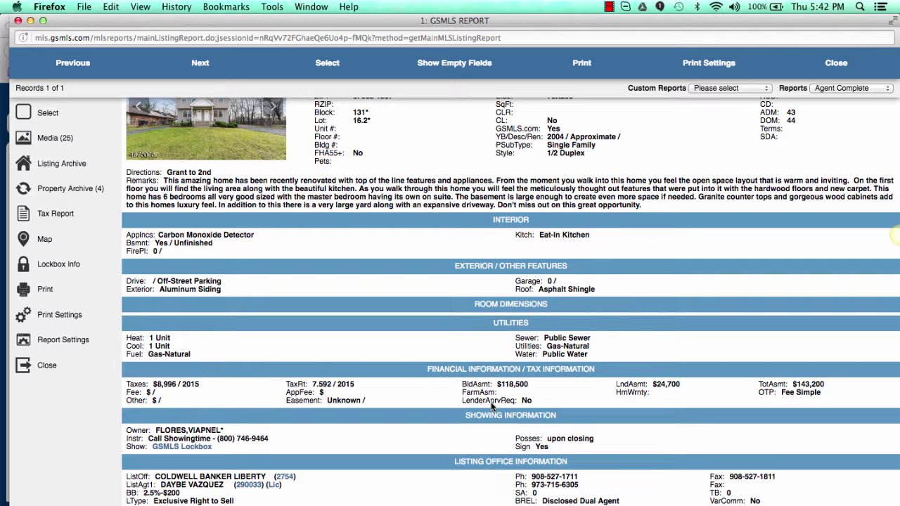
scroll(556, 308, up, 2)
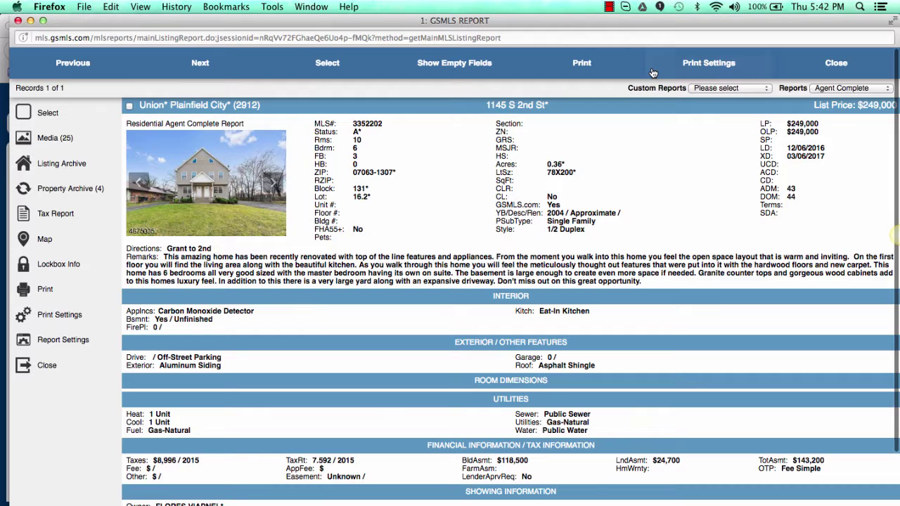
click(840, 64)
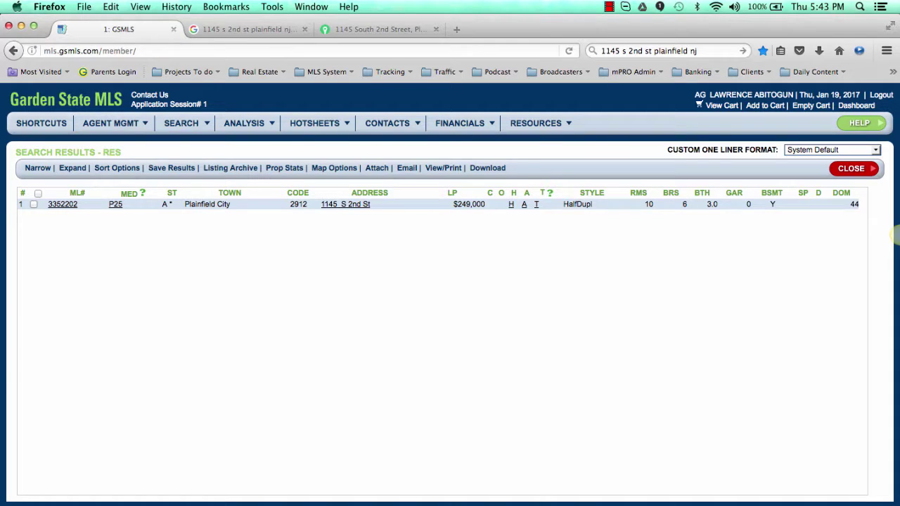
Step: Check the TextEdit notes, then reopen the Agent Complete report for ML# 3352202
key(super+Tab)
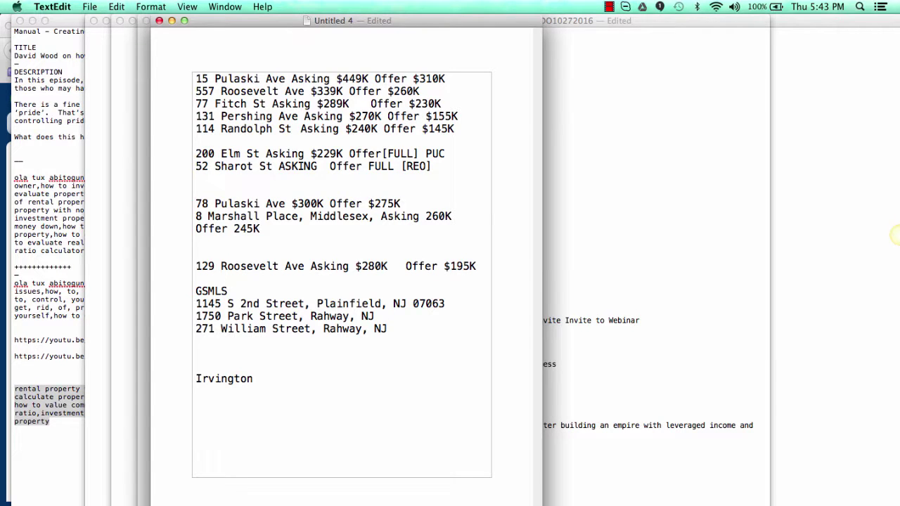
key(super+Tab)
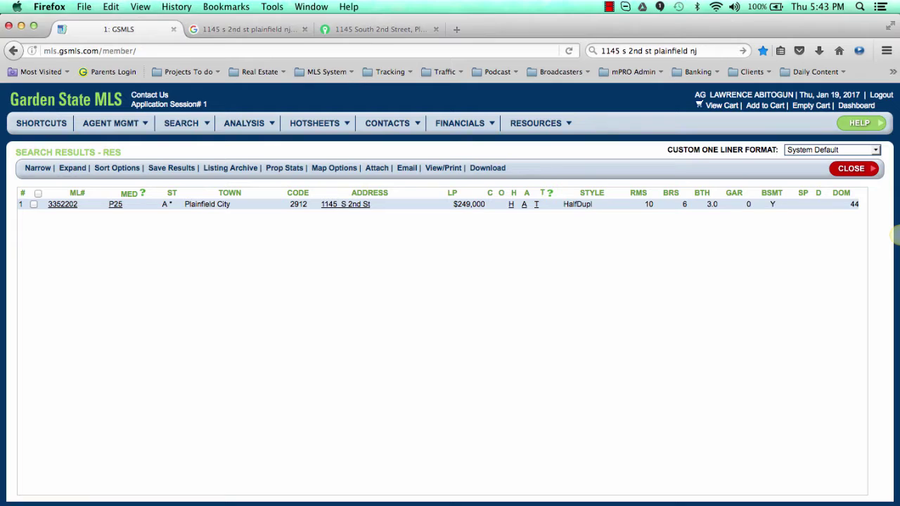
click(63, 204)
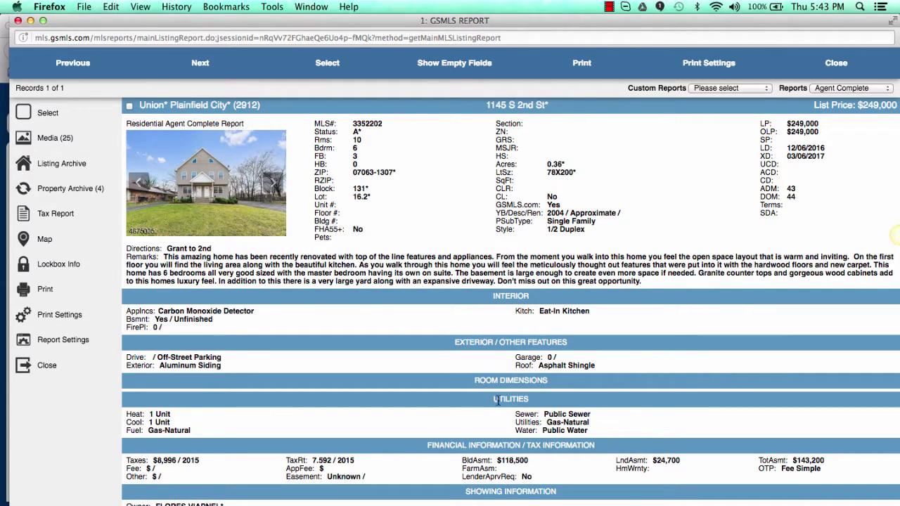
scroll(498, 404, down, 3)
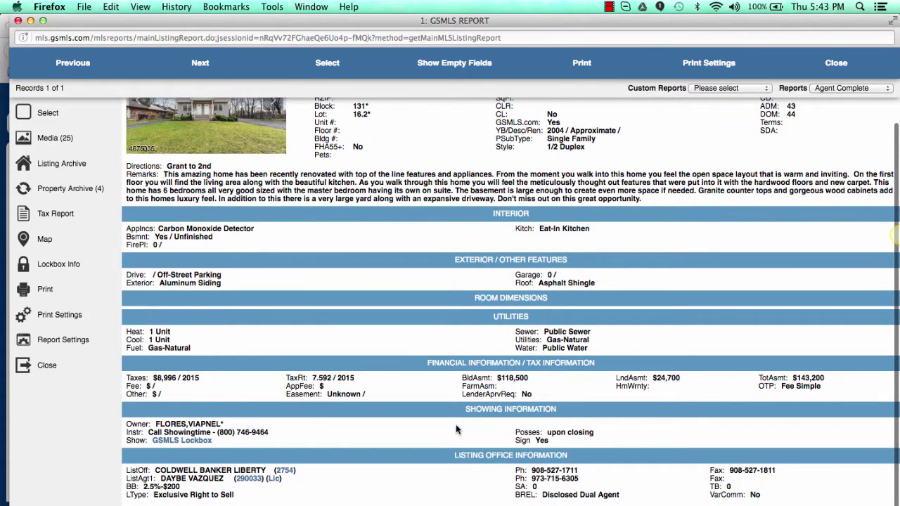
scroll(457, 429, up, 3)
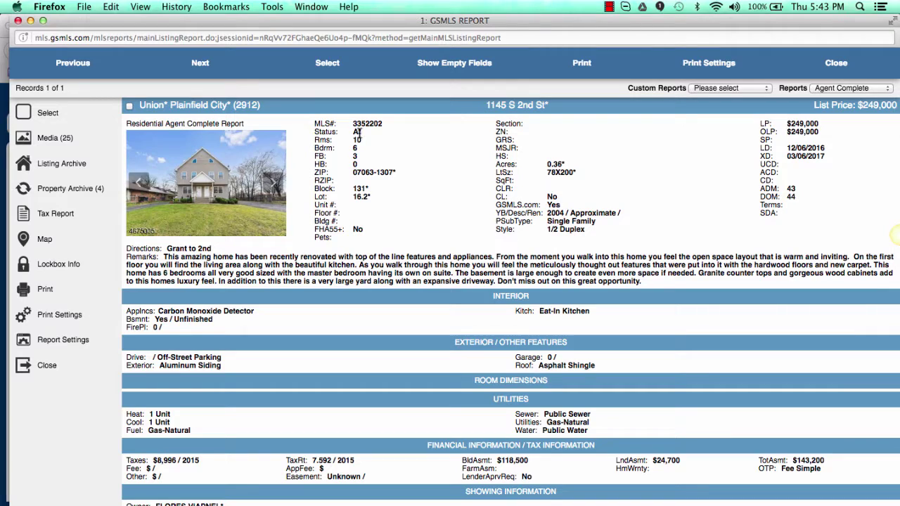
drag(362, 132, 345, 139)
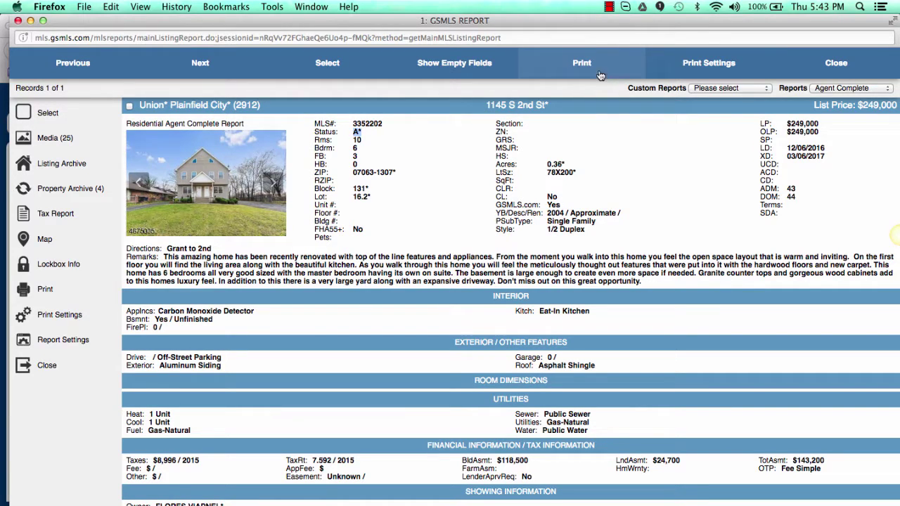
click(612, 14)
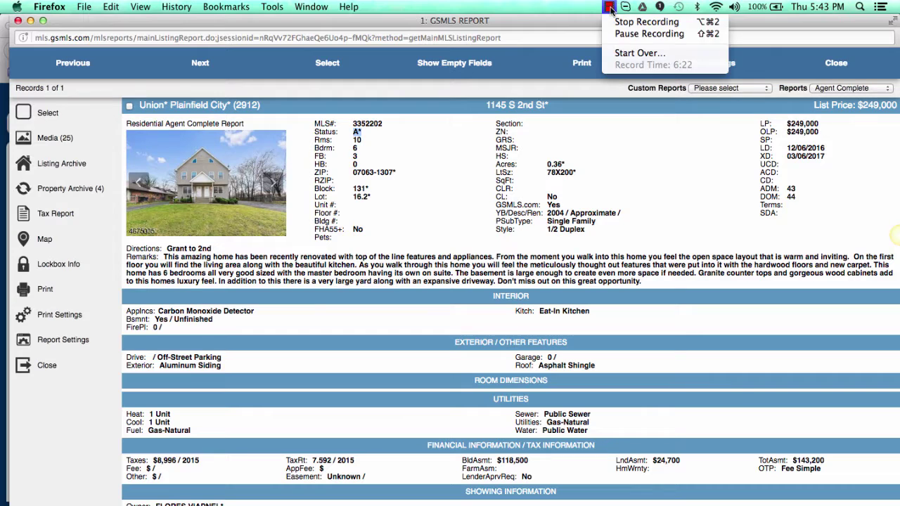
click(497, 239)
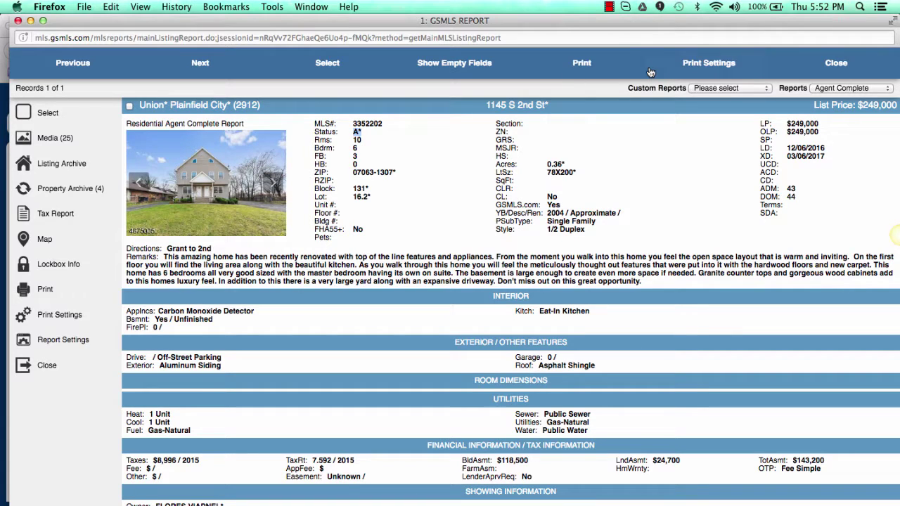
click(836, 70)
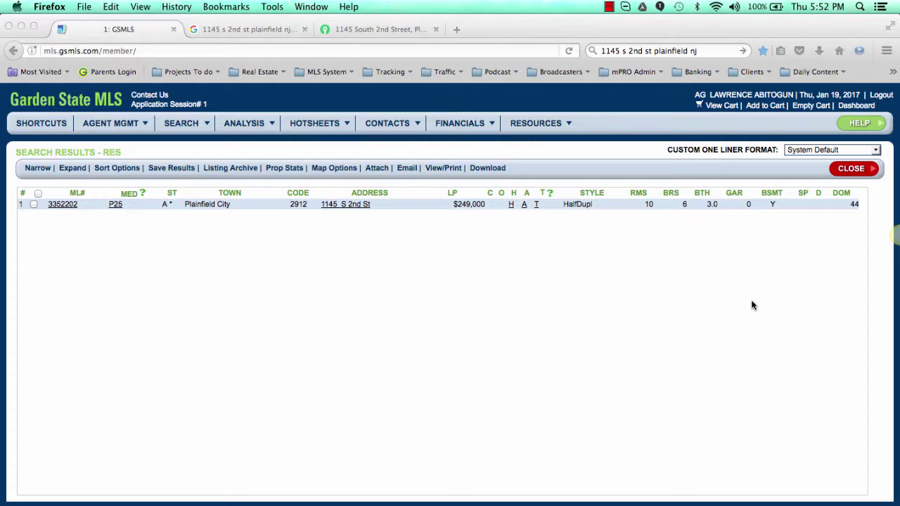
key(super+Tab)
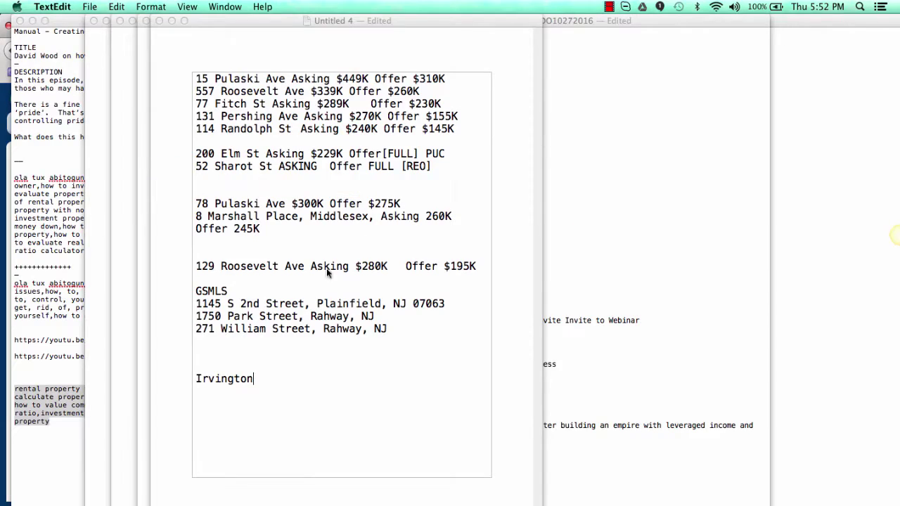
text(A*)
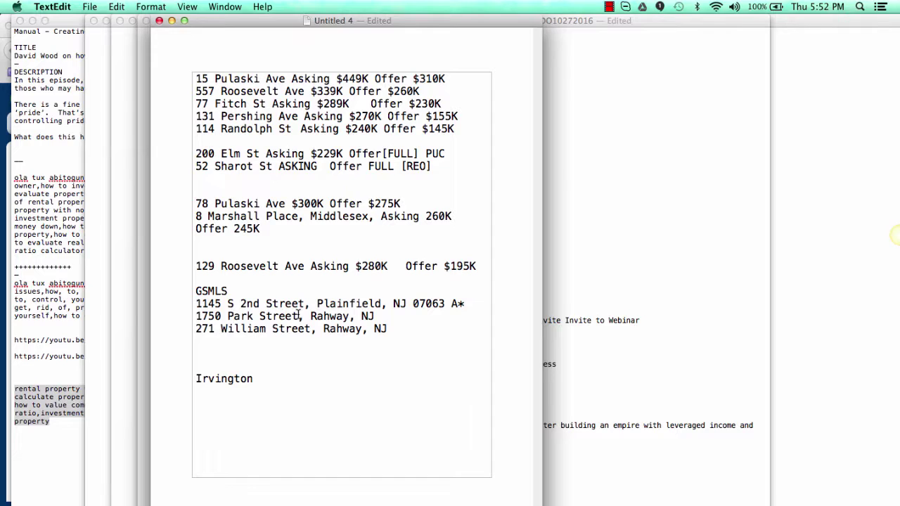
key(super+Tab)
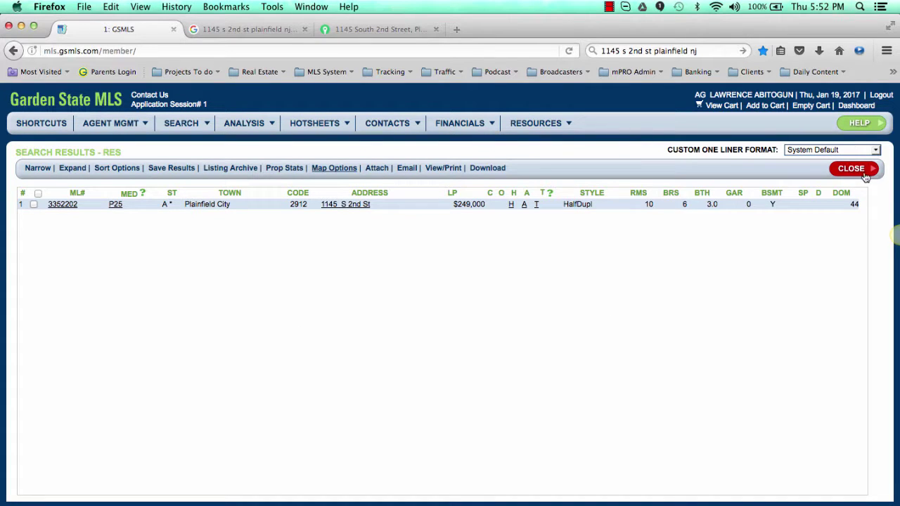
Step: Start a multi-family (MUL) Quick Search limited to 29 - Union county and Rahway City
click(267, 125)
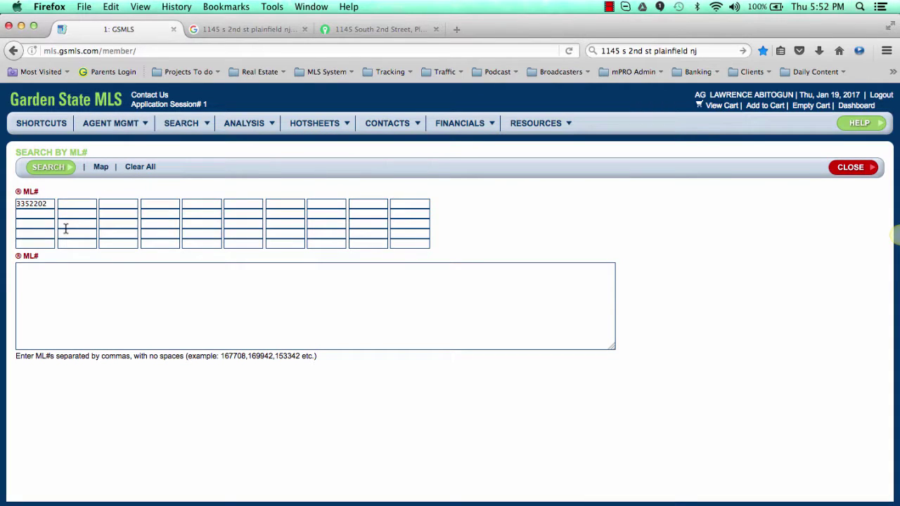
mouse_move(184, 126)
mouse_move(220, 156)
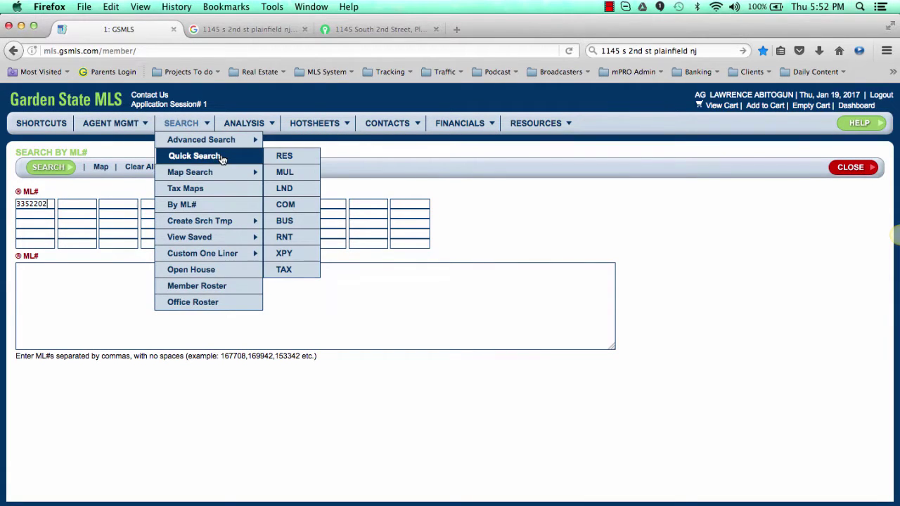
click(287, 173)
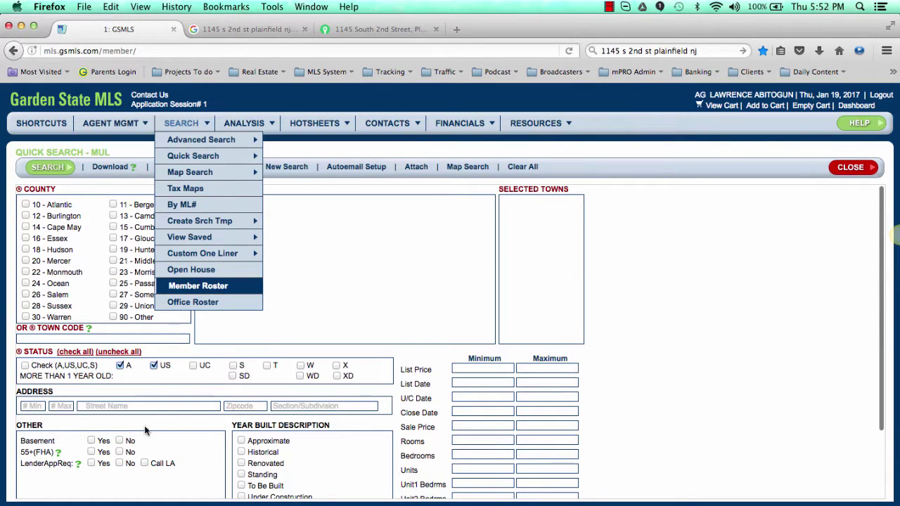
click(123, 306)
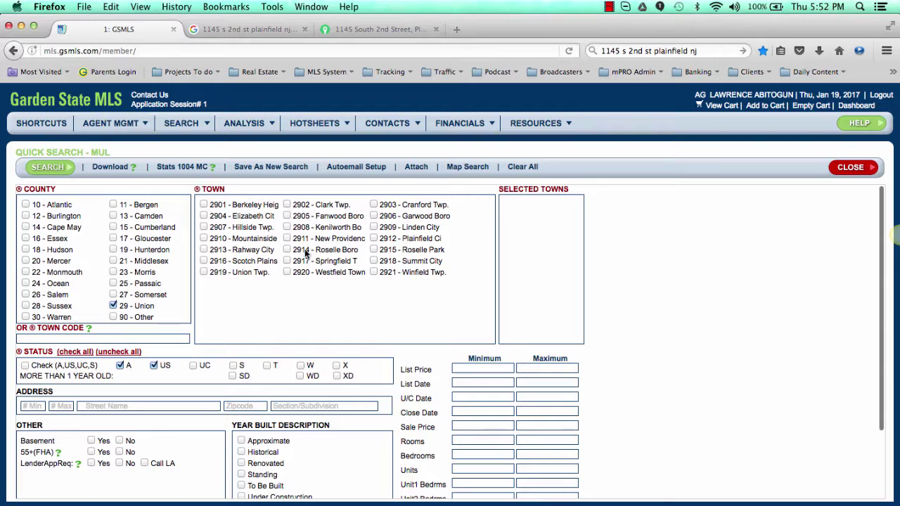
click(204, 249)
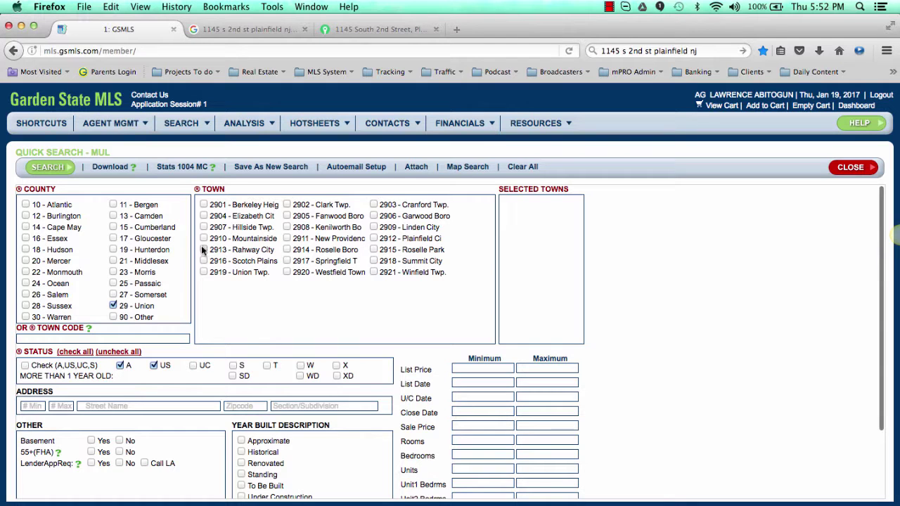
Step: Enter address Park, house numbers 1750 to 1750, and run the search
click(138, 406)
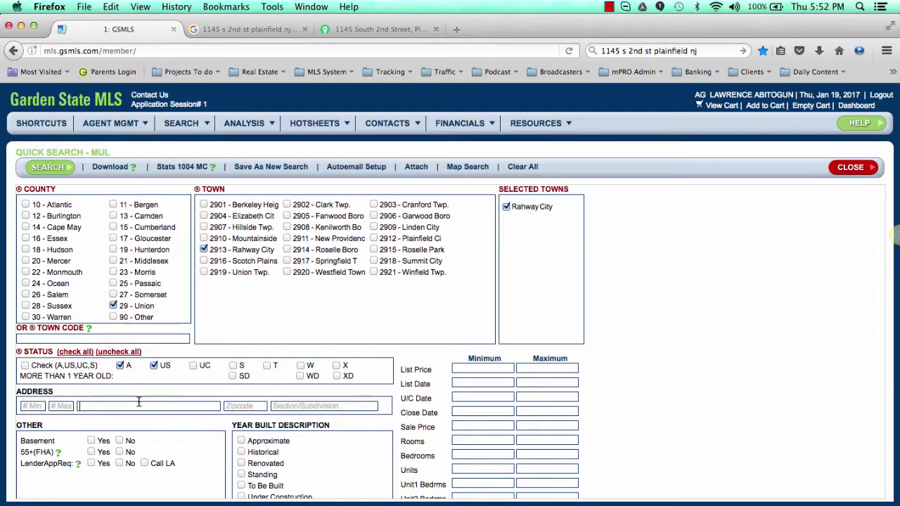
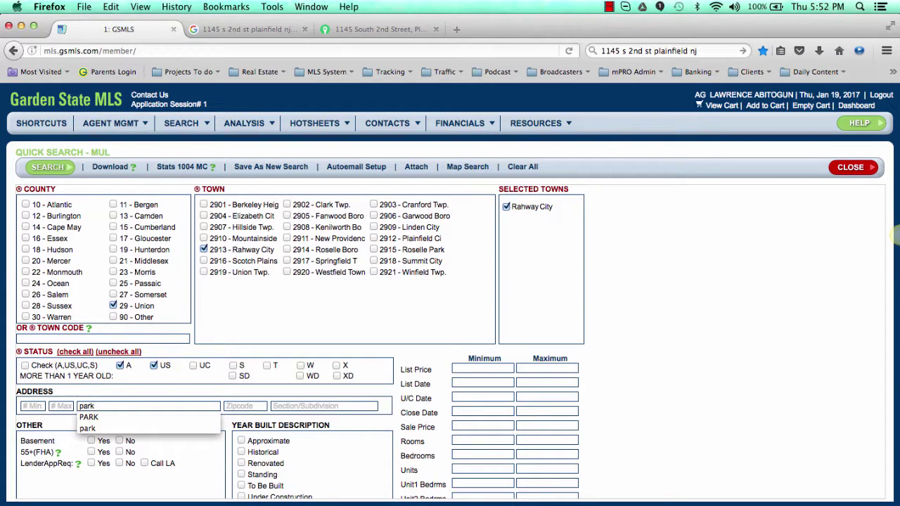
click(32, 406)
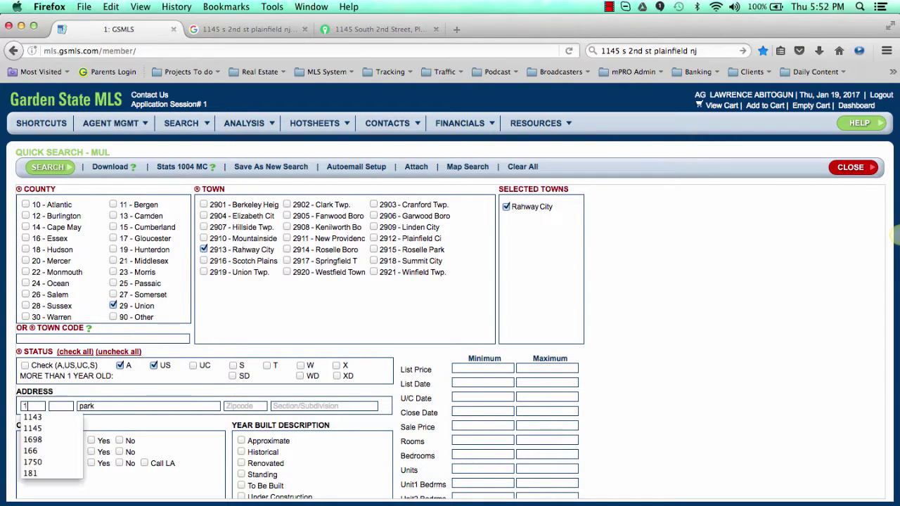
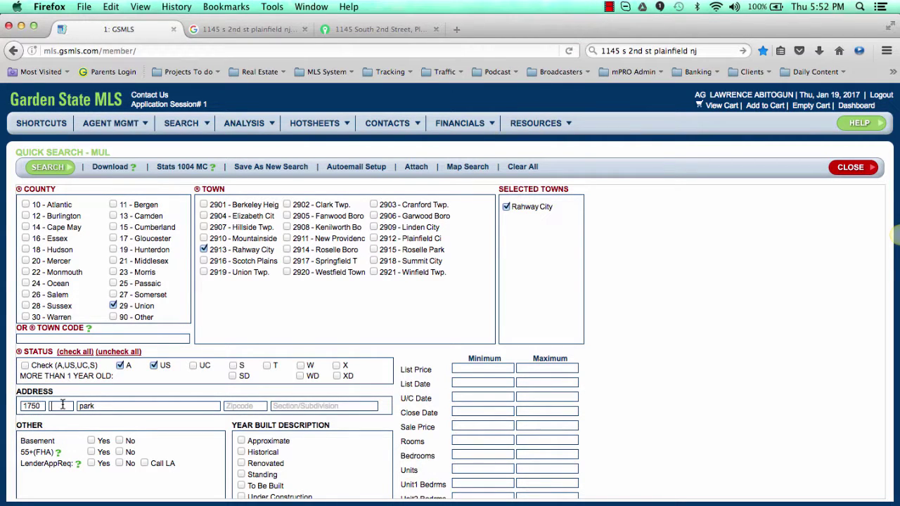
click(63, 406)
text(1)
key(Down)
key(Down)
key(Down)
key(Return)
click(60, 168)
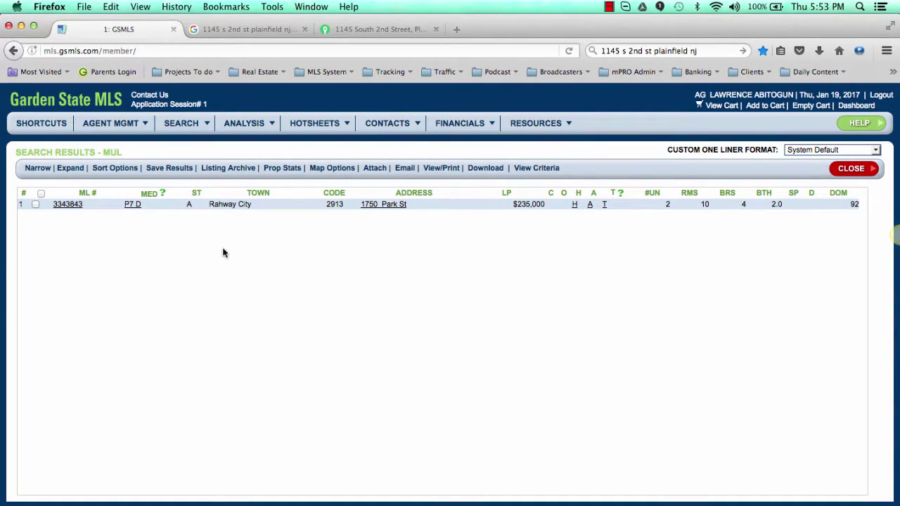
click(71, 203)
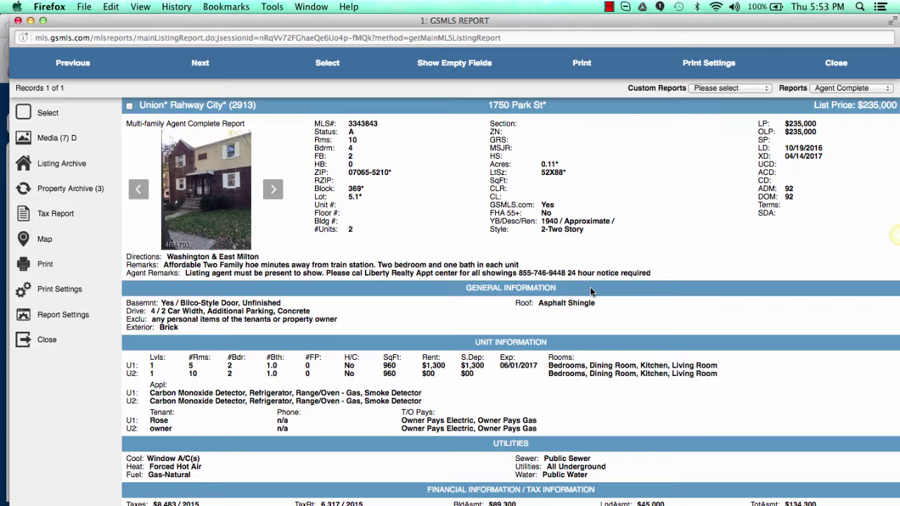
scroll(552, 387, down, 5)
scroll(552, 387, up, 5)
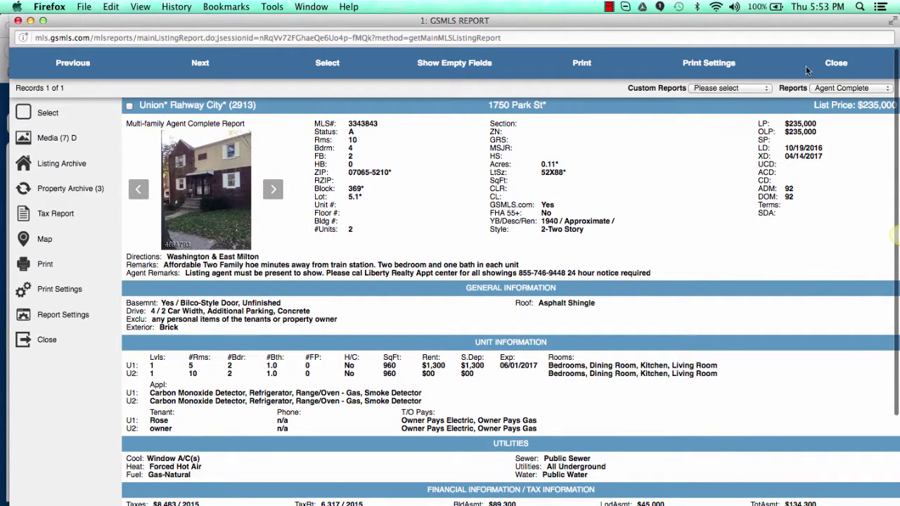
scroll(622, 222, down, 3)
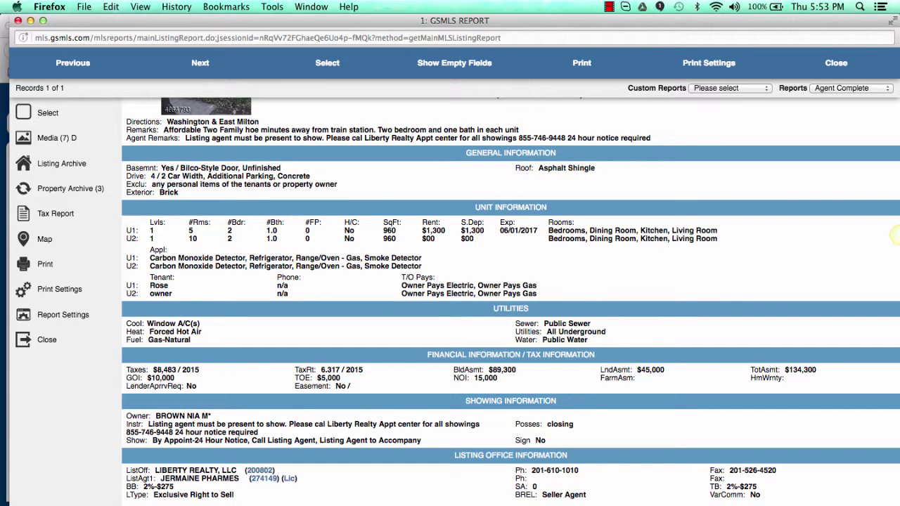
key(super+Tab)
Step: Set the evaluator's asking price in B2 to $235,000
click(534, 225)
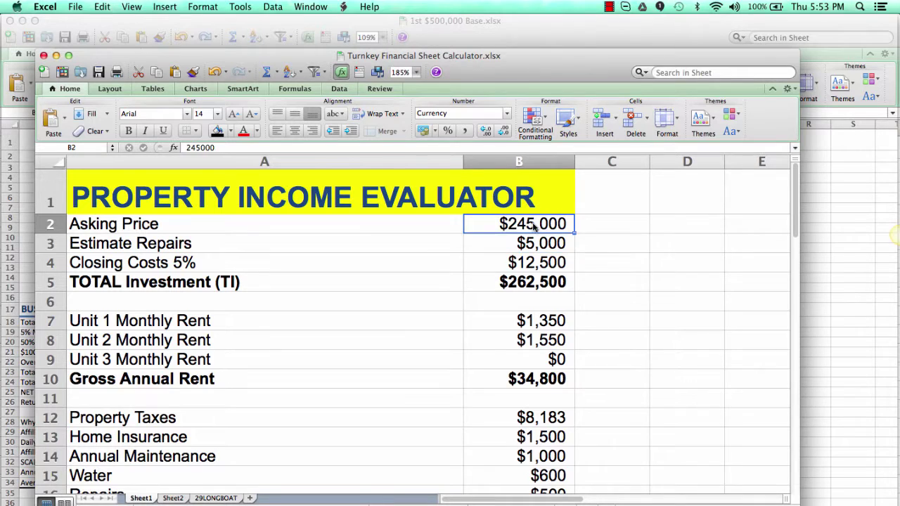
text(2350)
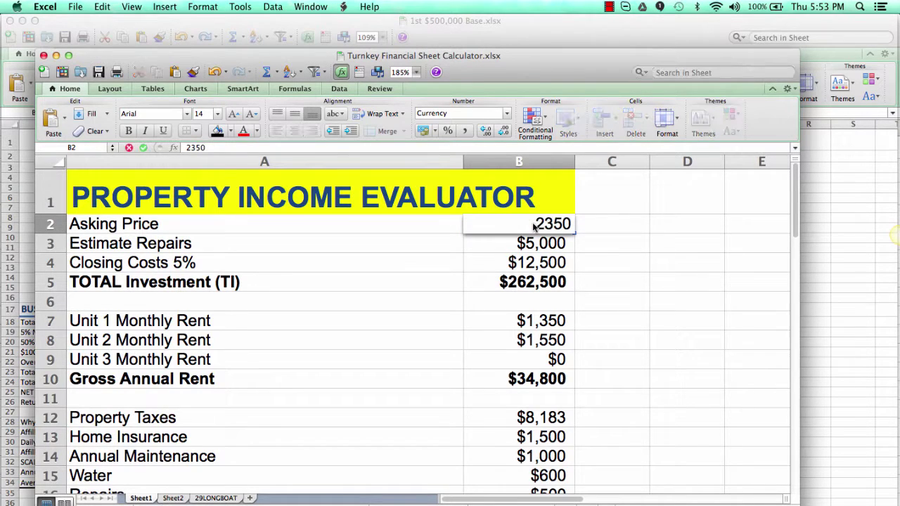
text(000)
key(BackSpace)
key(Return)
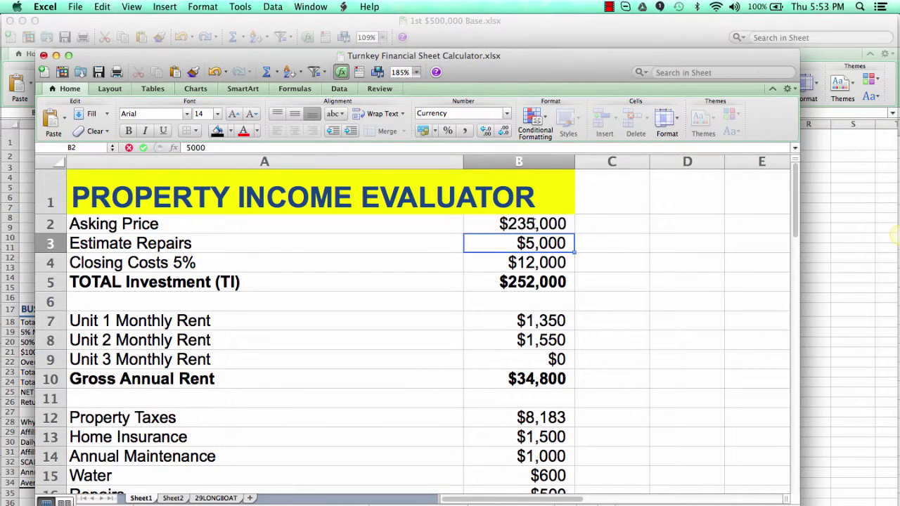
Step: Check the listing, then enter property taxes of $6,317 in B12
key(super+Tab)
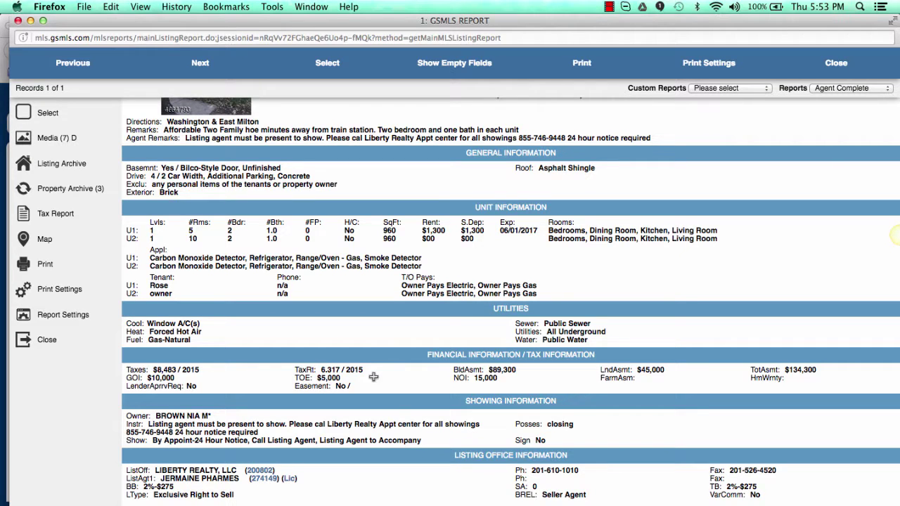
key(super+Tab)
click(535, 419)
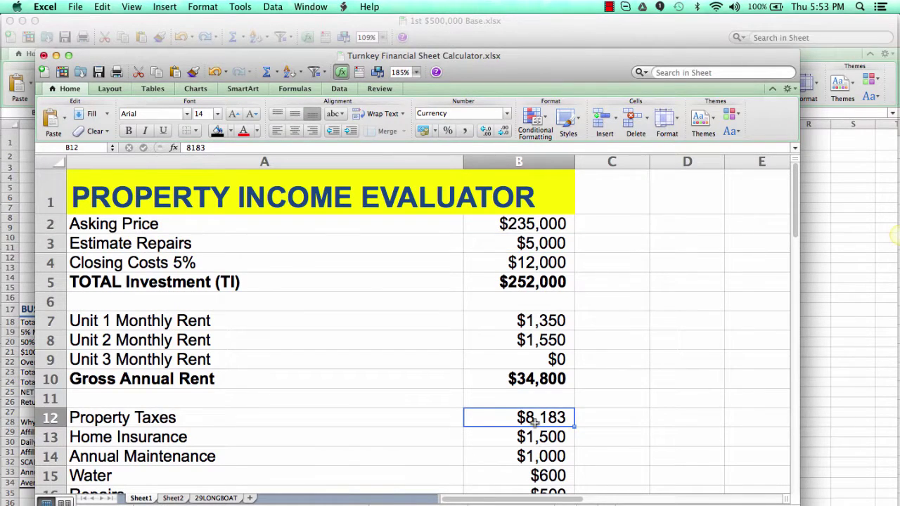
double_click(535, 419)
text(6317)
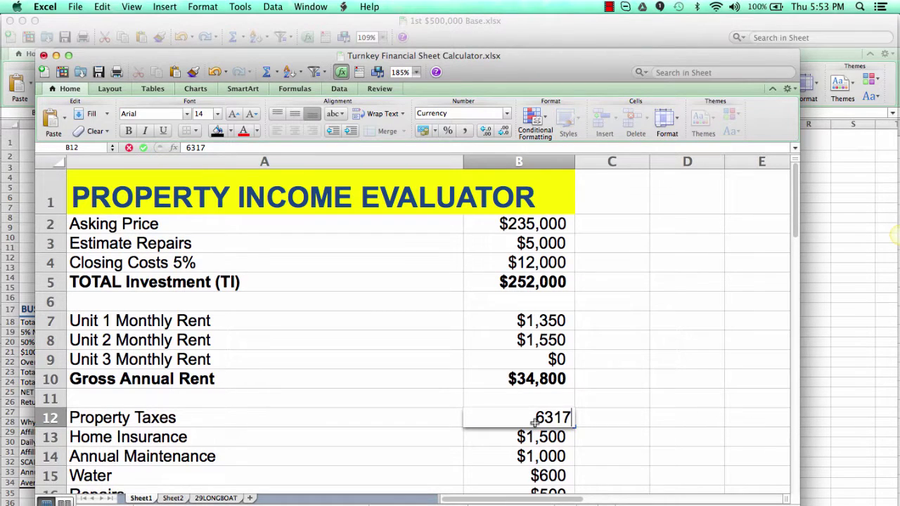
key(Return)
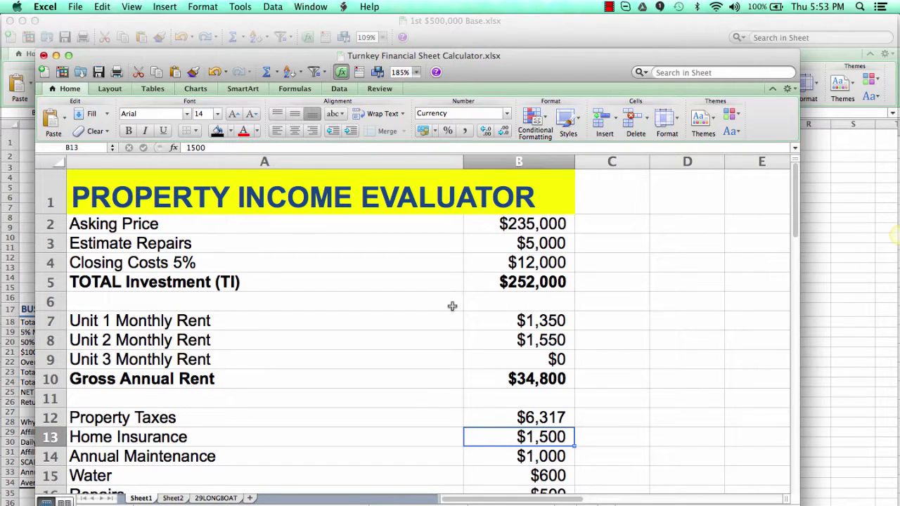
key(super+Tab)
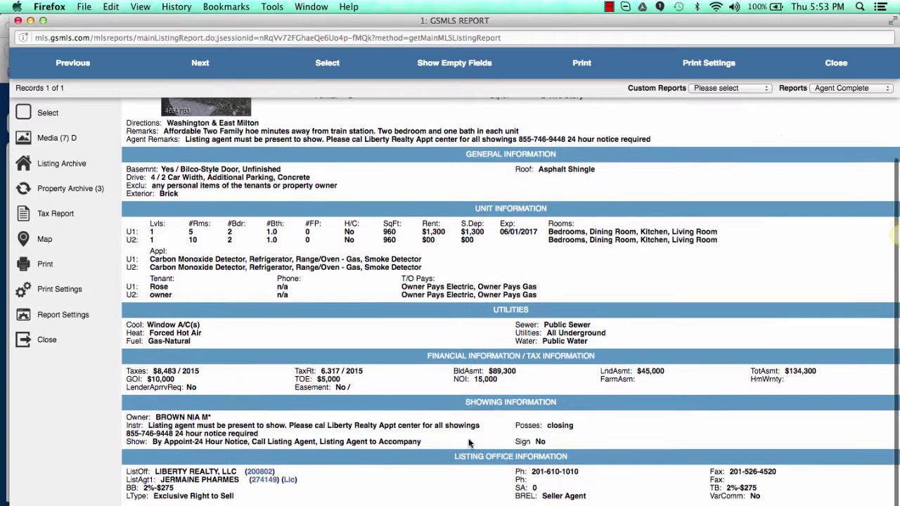
Step: Enter $1,300 monthly rent for Unit 1 in B7 and Unit 2 in B8
scroll(469, 393, up, 1)
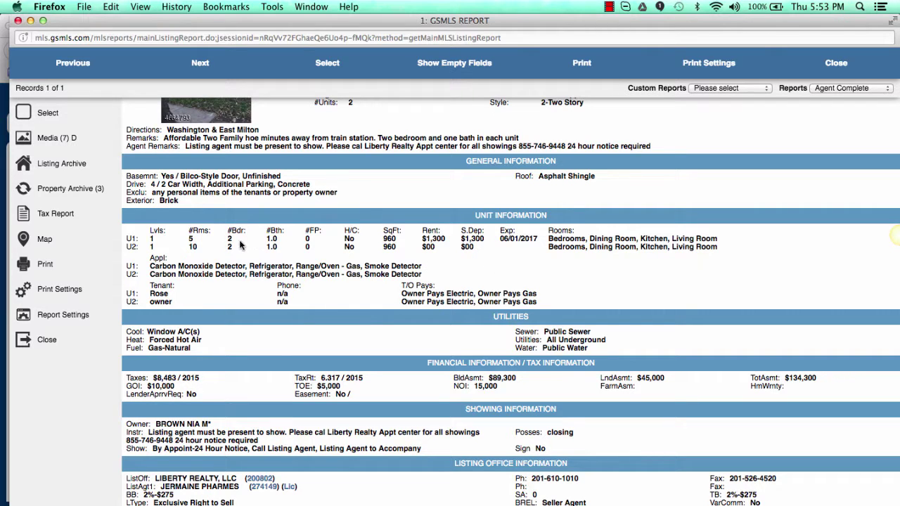
key(super+Tab)
click(532, 321)
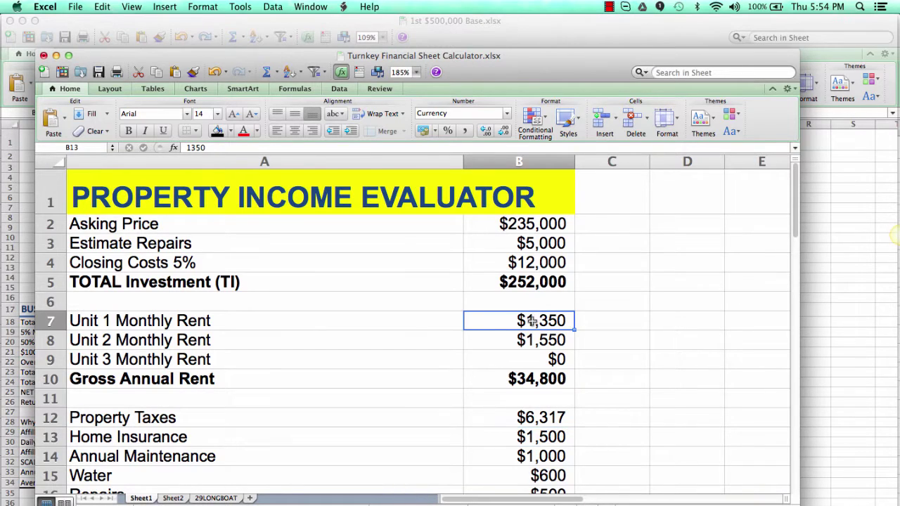
text(1300)
key(Return)
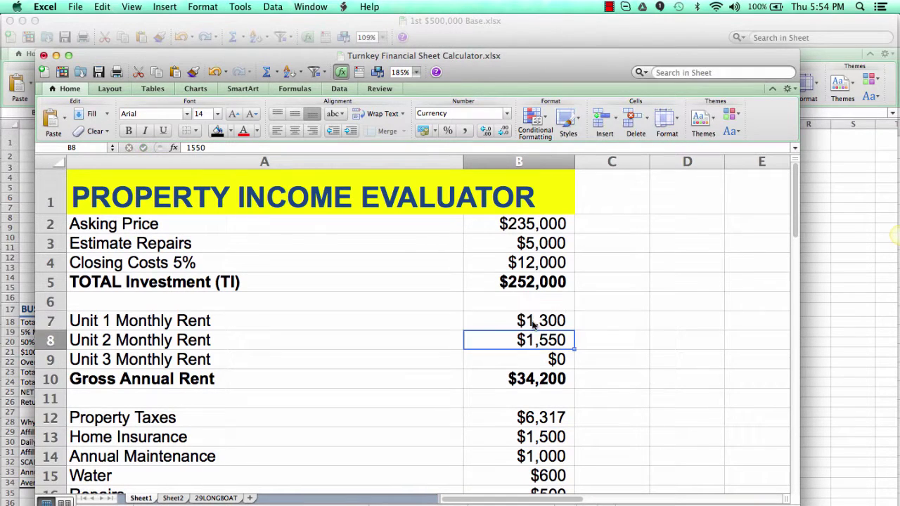
text(1,300)
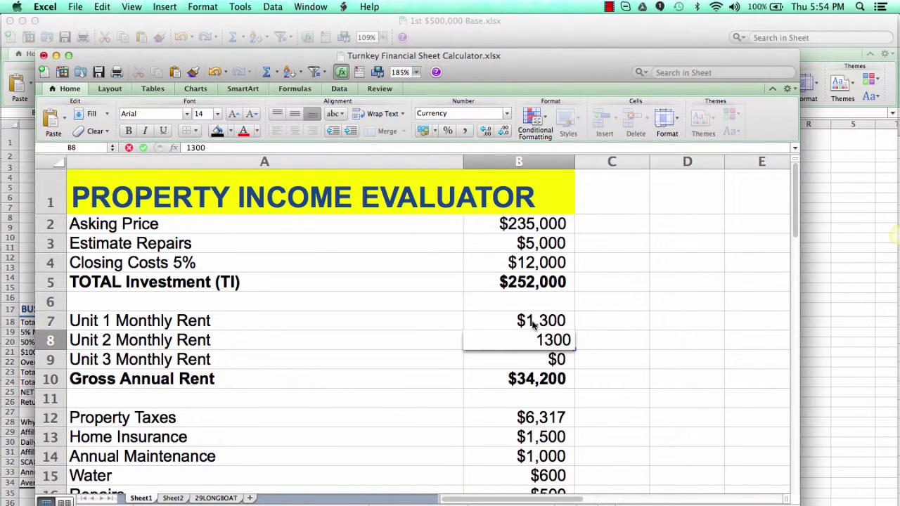
key(Return)
Step: Review the results: $31,200 gross rent, 7.21% cap rate, 9.50% cash-on-cash return
scroll(528, 353, down, 5)
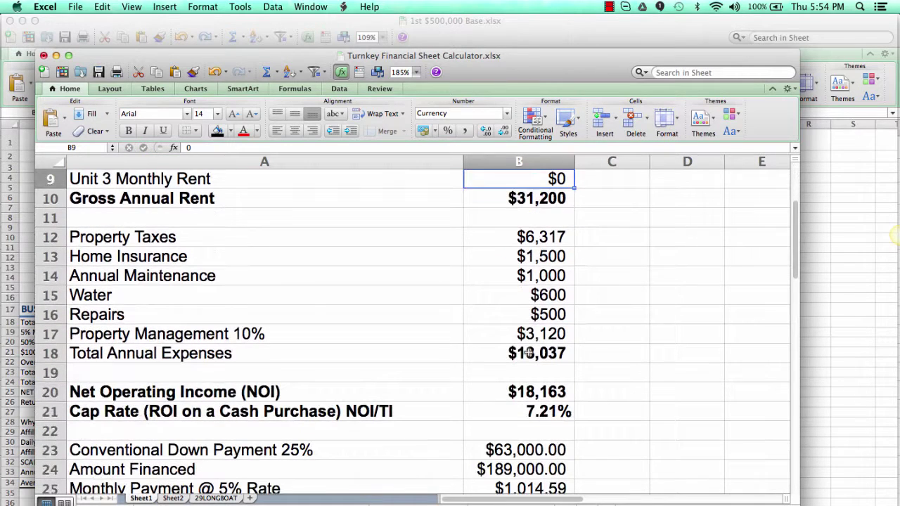
click(531, 411)
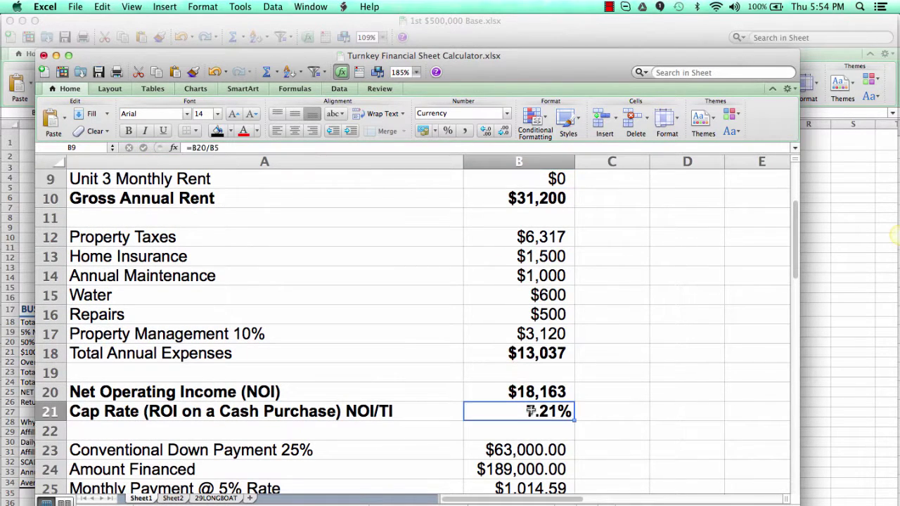
scroll(531, 409, down, 1)
scroll(531, 409, down, 2)
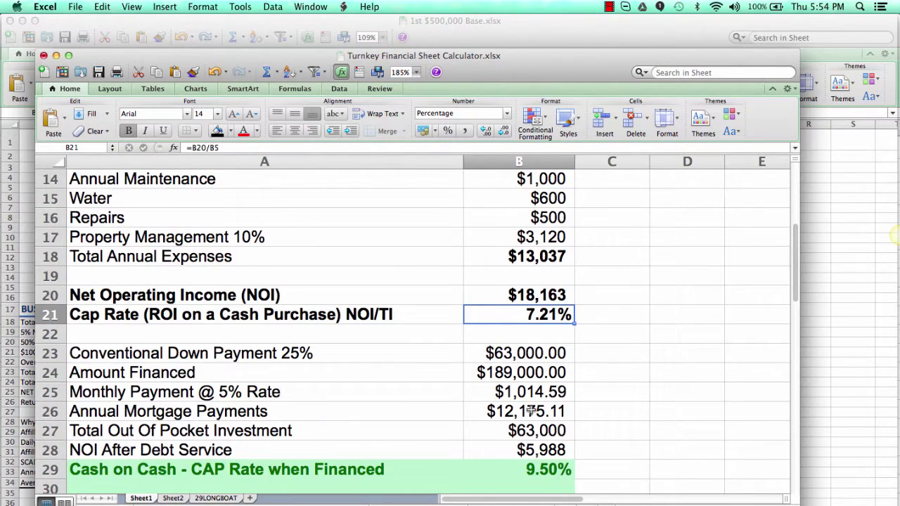
scroll(500, 365, up, 4)
scroll(493, 351, down, 7)
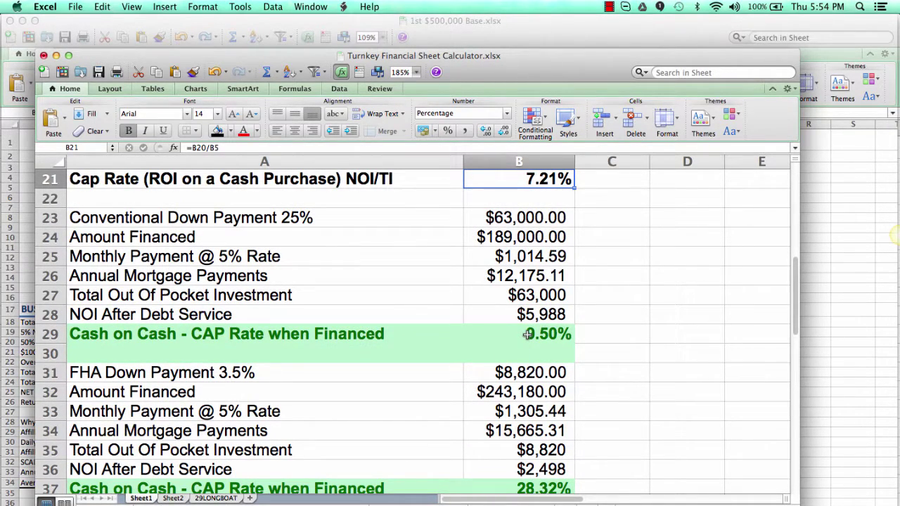
scroll(527, 335, down, 6)
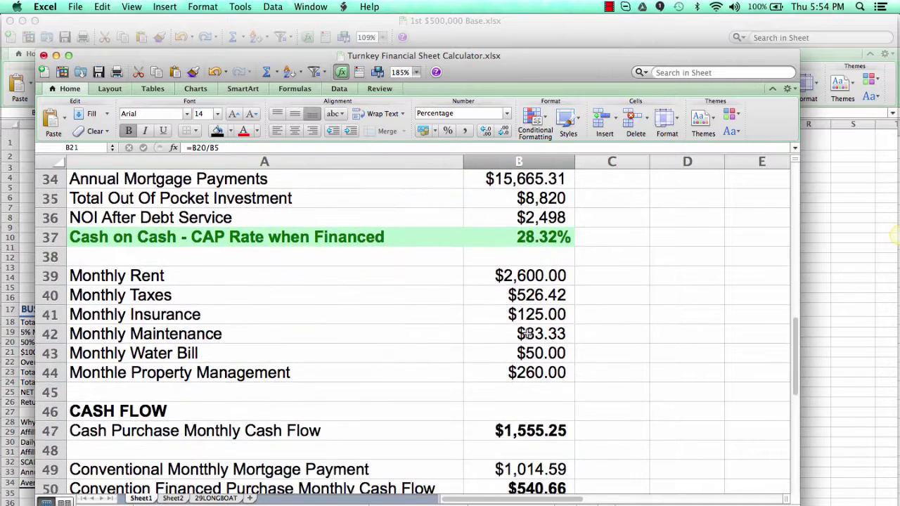
scroll(526, 334, up, 15)
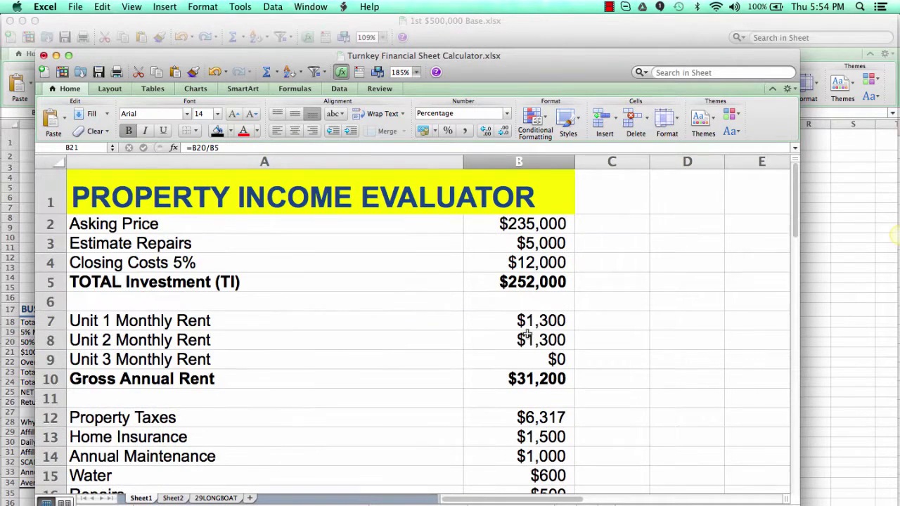
Step: Change the asking price in B2 to $230,000
click(520, 225)
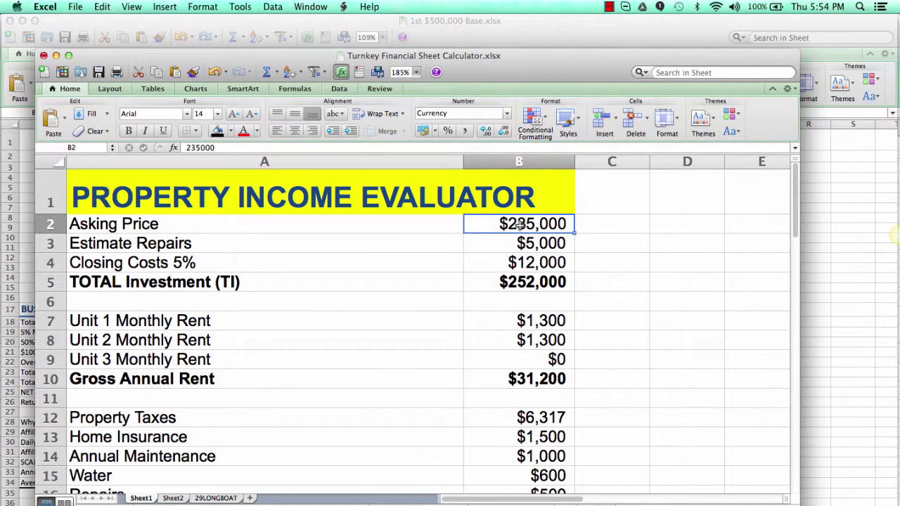
text(230)
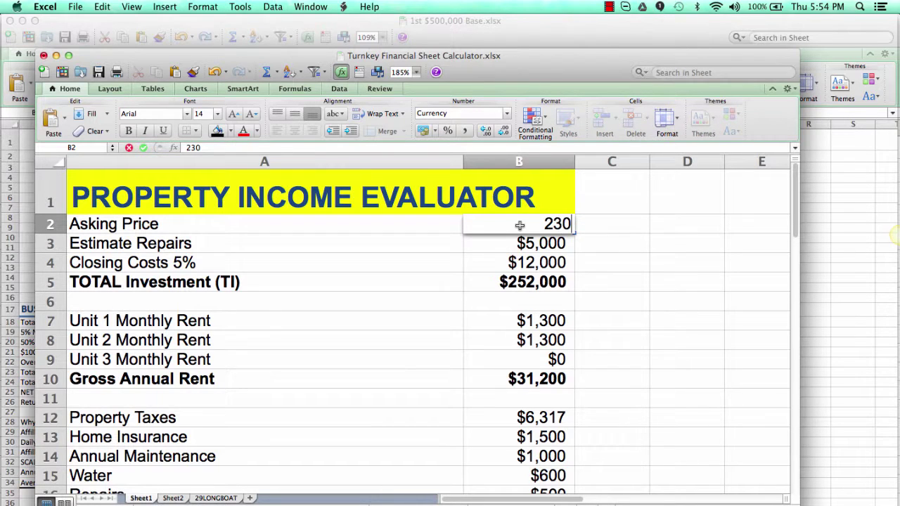
text(,000)
key(Return)
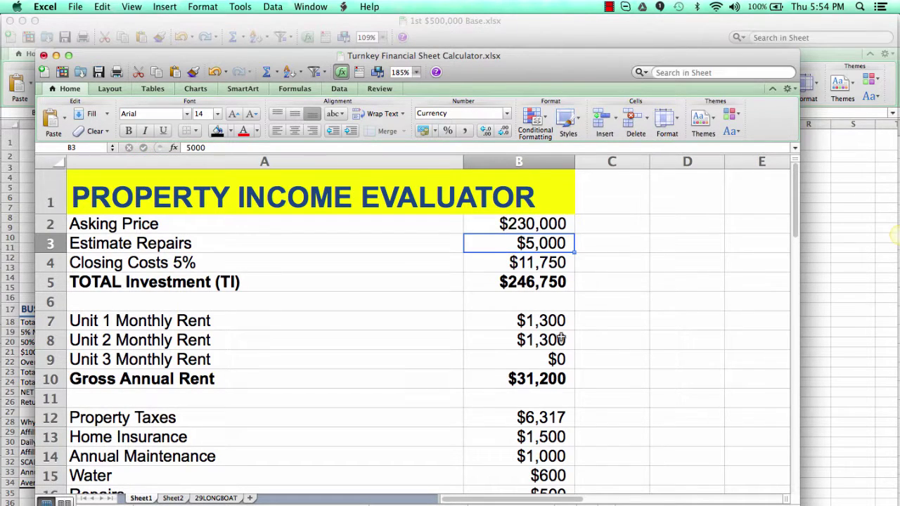
Step: Review the recalculated total investment, cash-on-cash returns and the B21 cap rate
scroll(561, 339, down, 13)
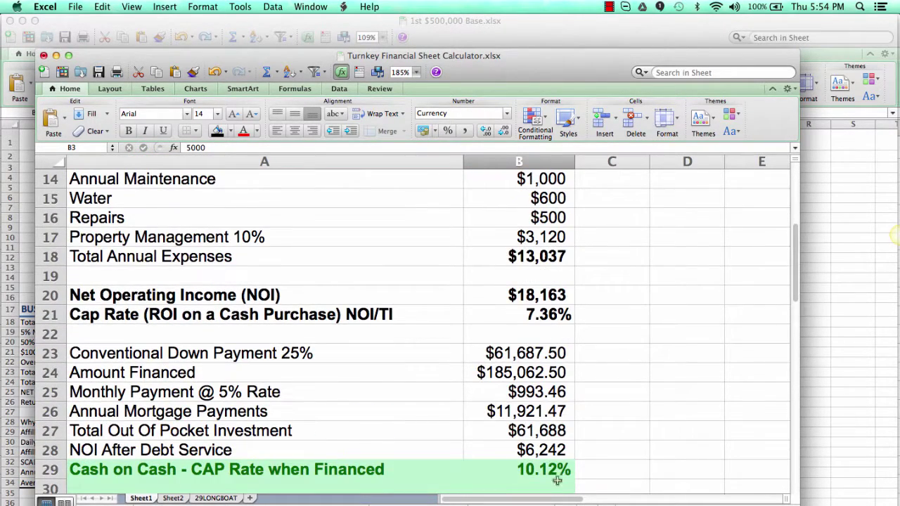
scroll(556, 480, up, 1)
scroll(554, 472, down, 15)
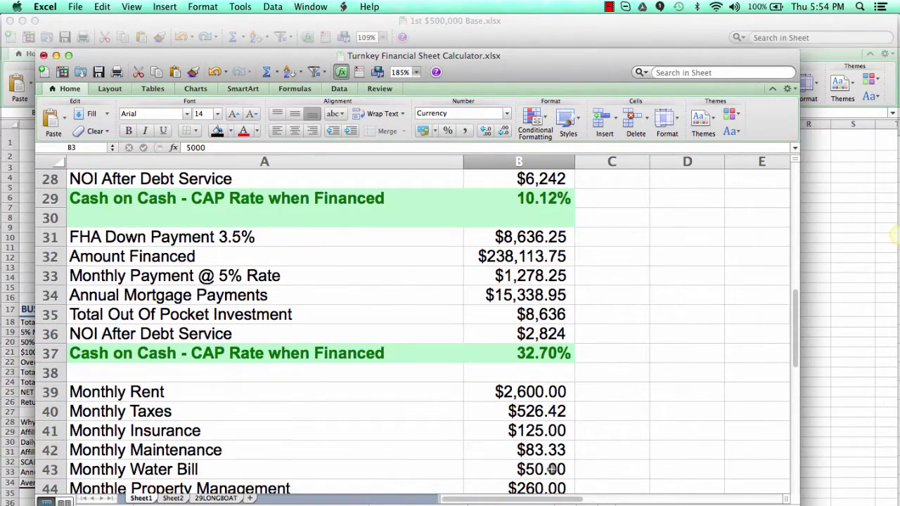
scroll(553, 469, down, 7)
scroll(553, 469, up, 11)
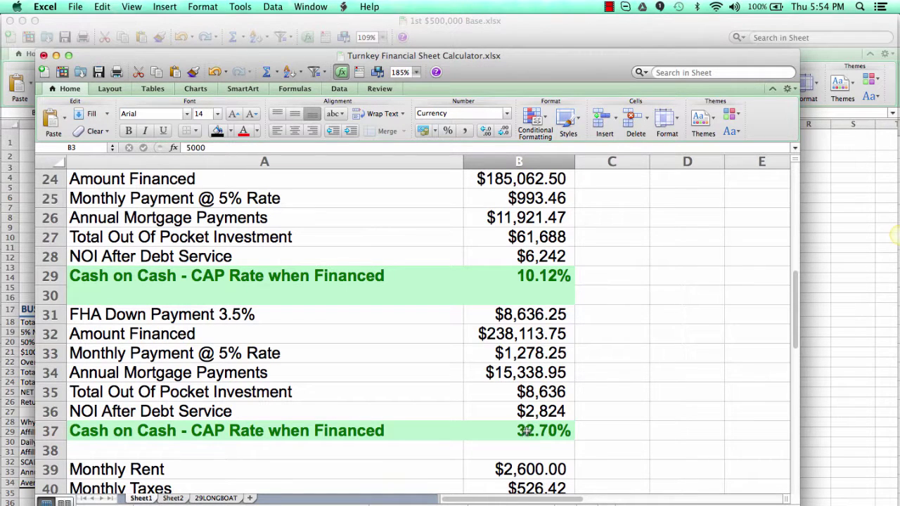
scroll(526, 431, down, 8)
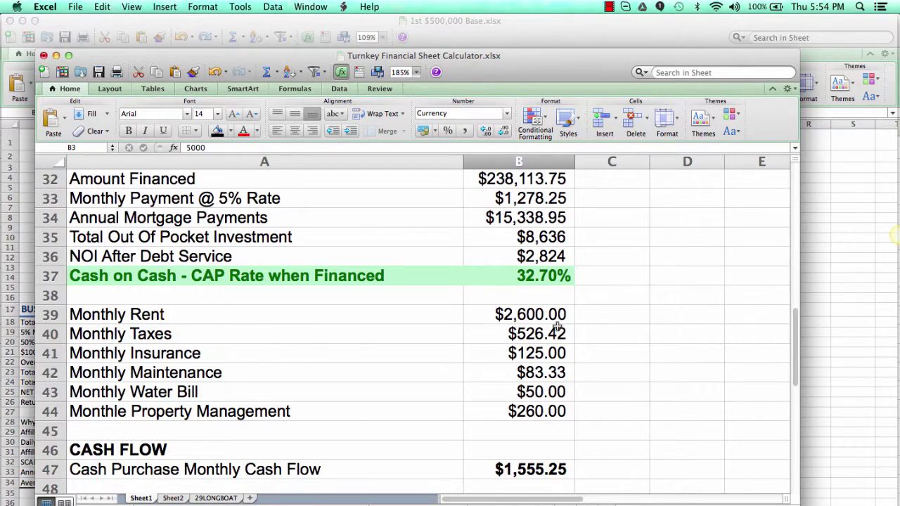
scroll(555, 330, down, 14)
scroll(555, 325, up, 20)
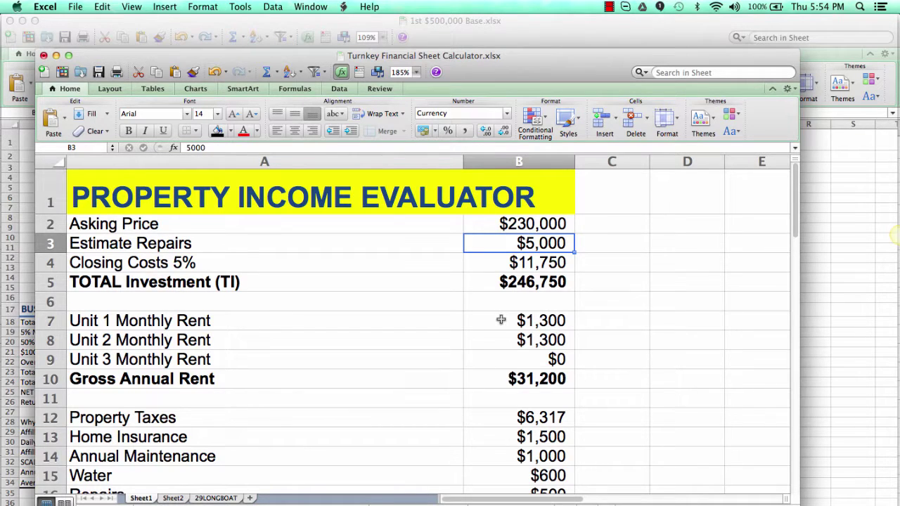
scroll(501, 320, down, 3)
scroll(501, 320, up, 3)
scroll(500, 320, down, 17)
scroll(501, 319, down, 5)
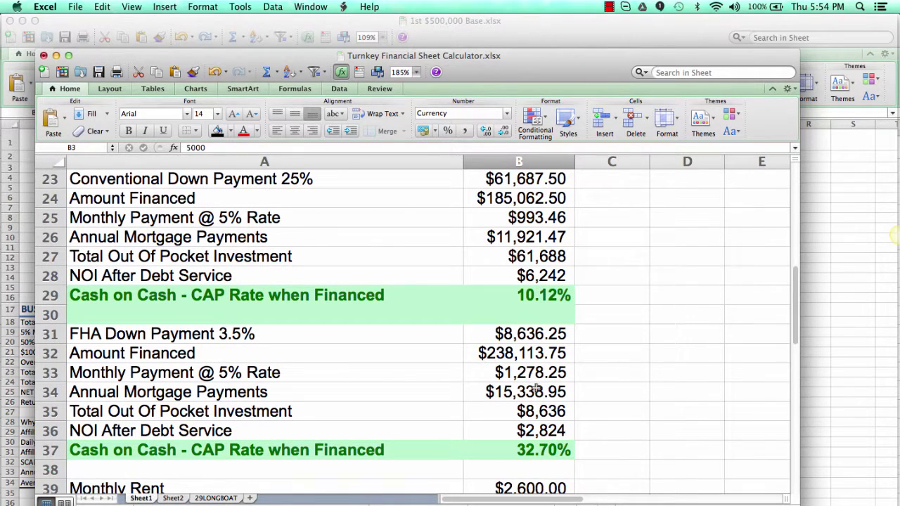
scroll(532, 436, up, 9)
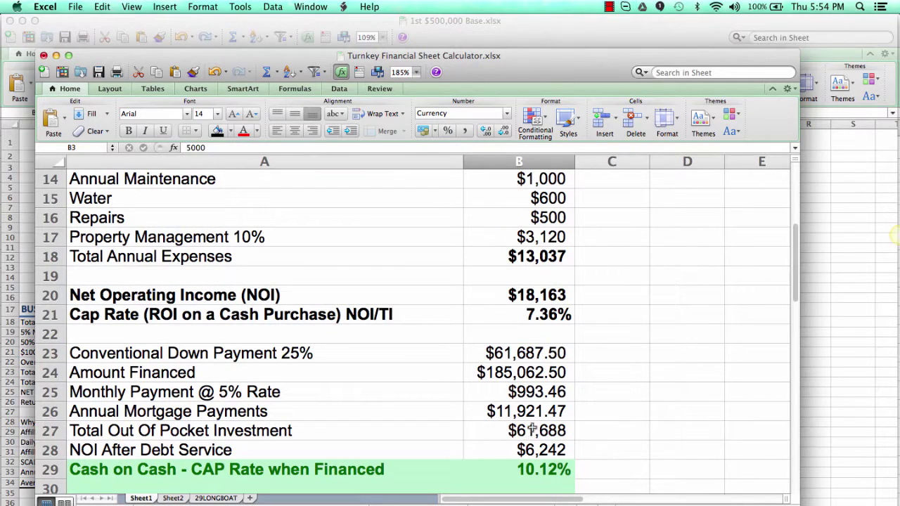
click(541, 314)
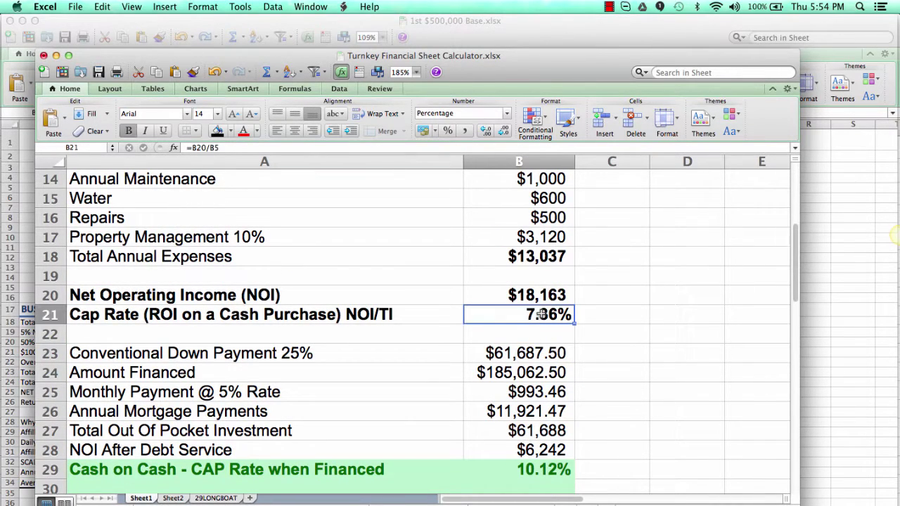
scroll(542, 314, up, 10)
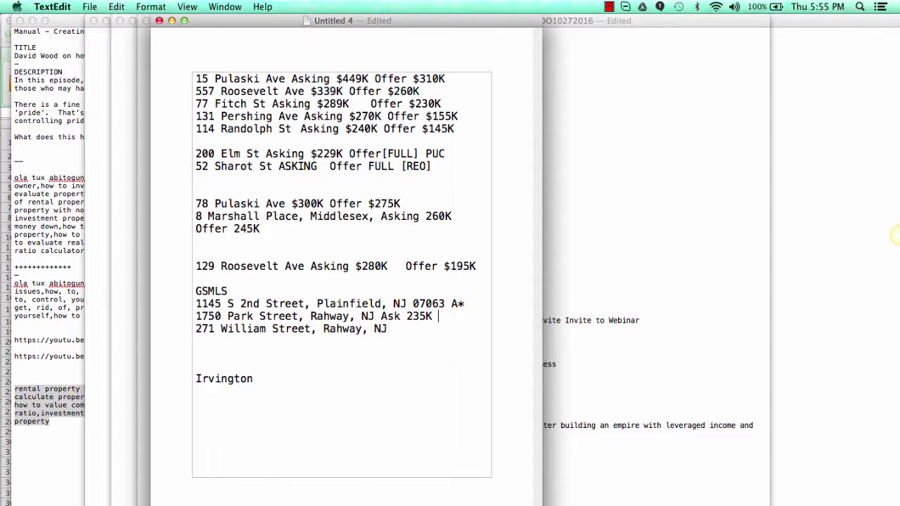
text(Offer 225k)
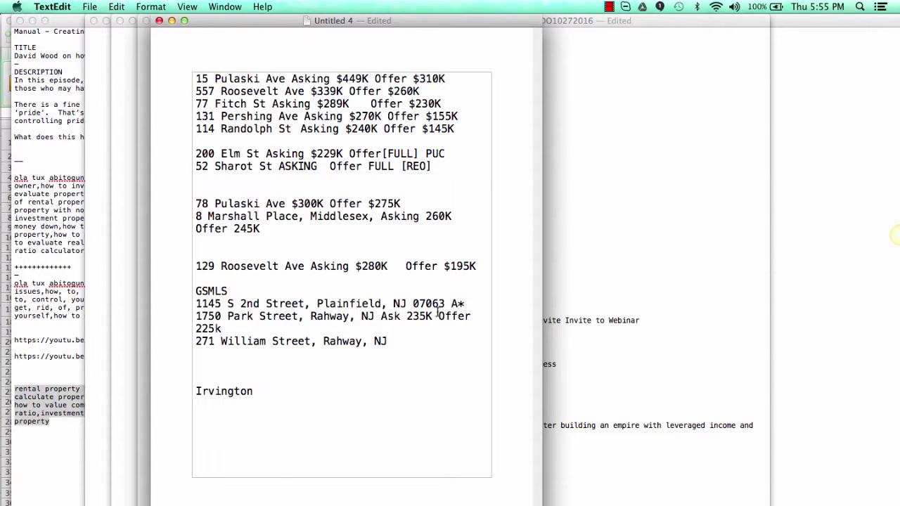
click(406, 316)
key(Return)
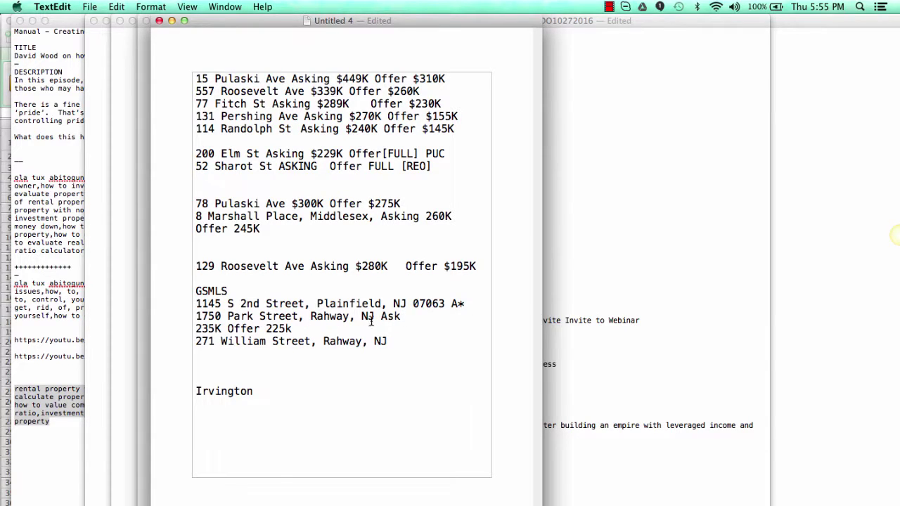
key(super+Tab)
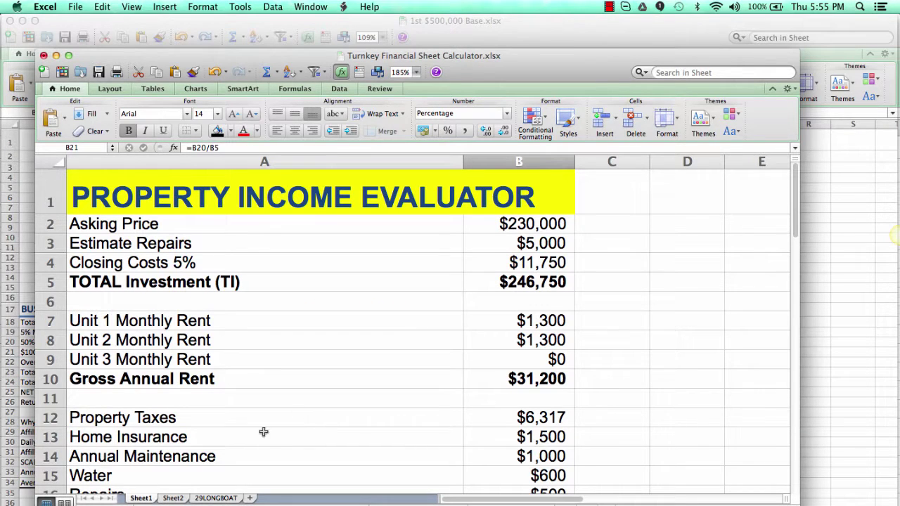
scroll(451, 341, down, 8)
scroll(451, 341, down, 2)
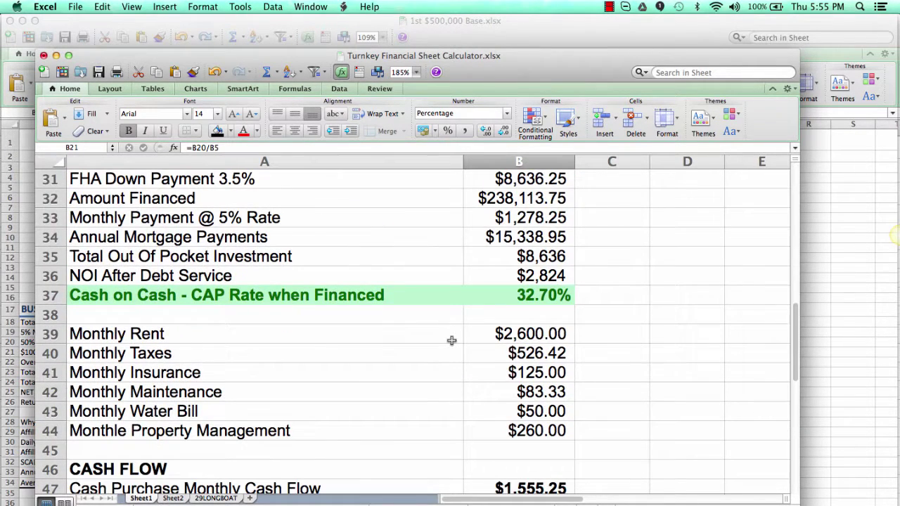
scroll(451, 341, up, 10)
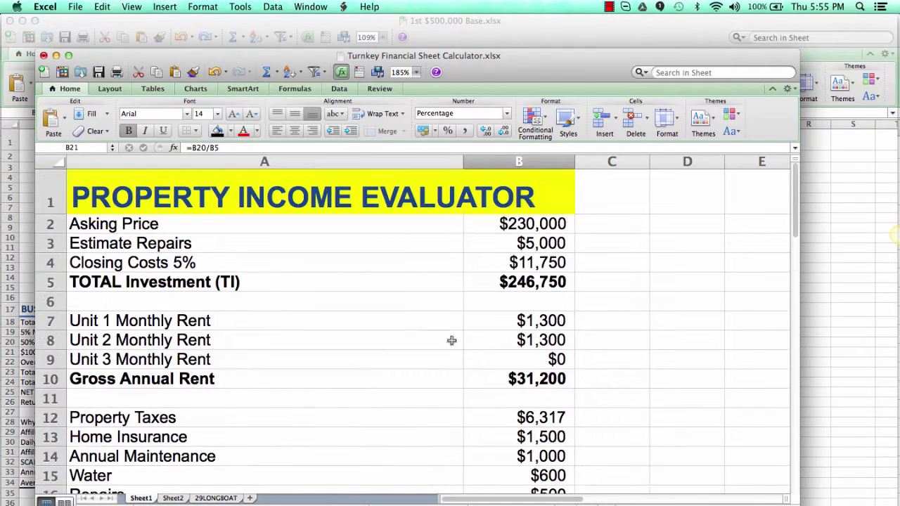
click(516, 220)
text(225)
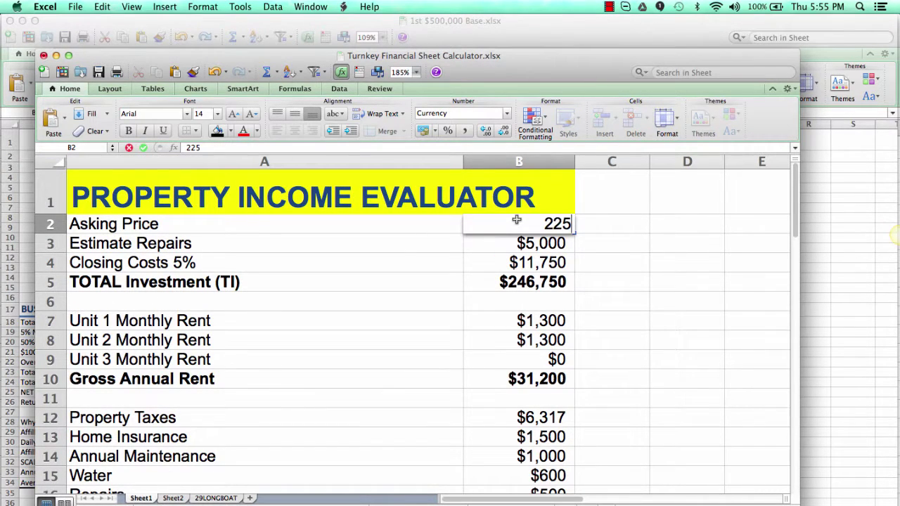
text(,000)
key(Return)
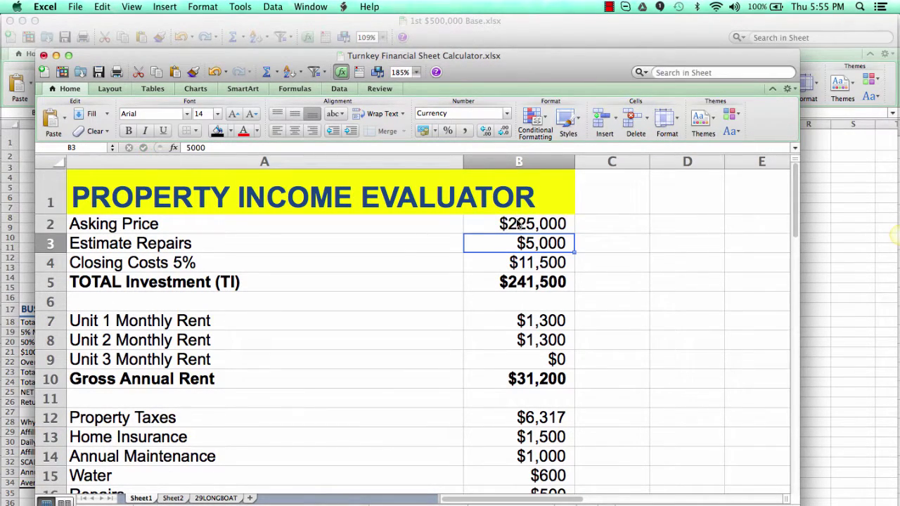
scroll(472, 276, down, 10)
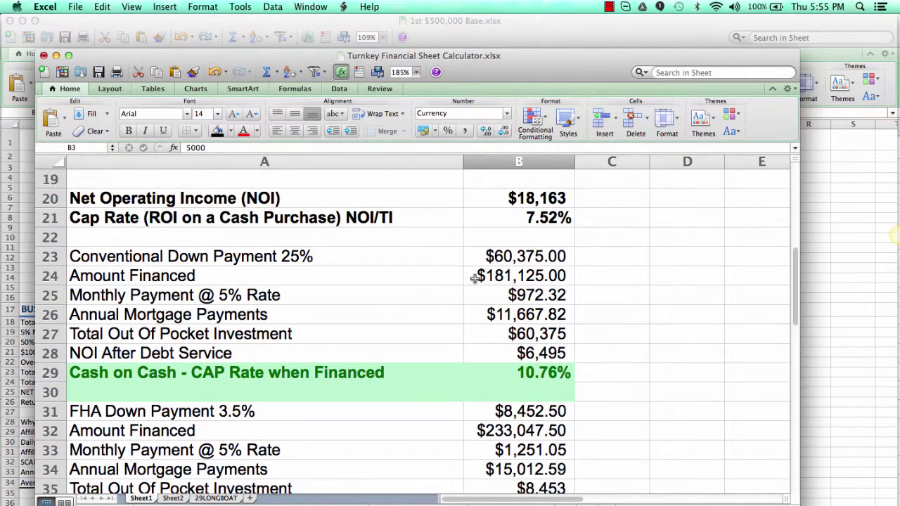
scroll(475, 277, down, 3)
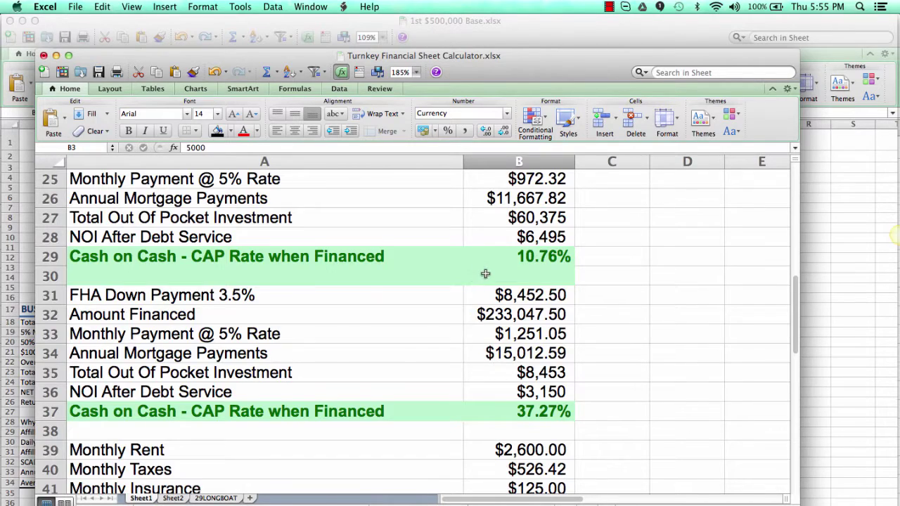
scroll(483, 275, up, 12)
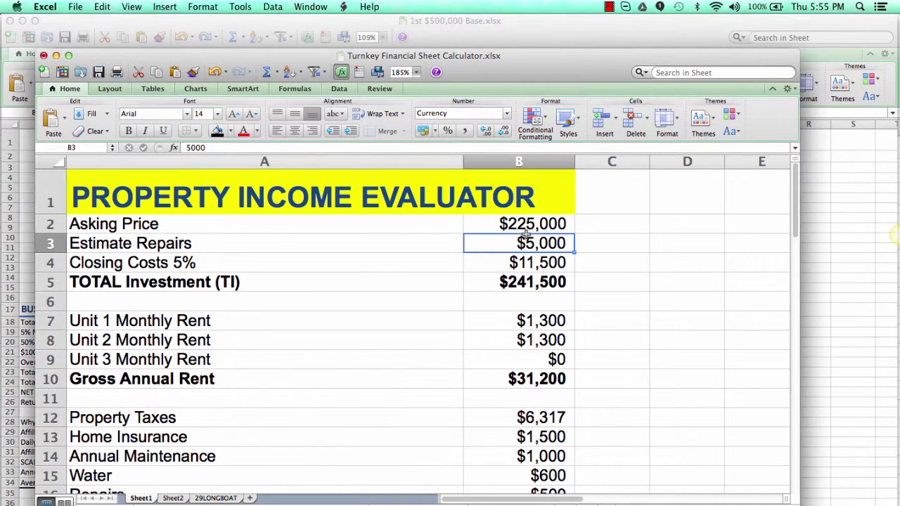
click(526, 227)
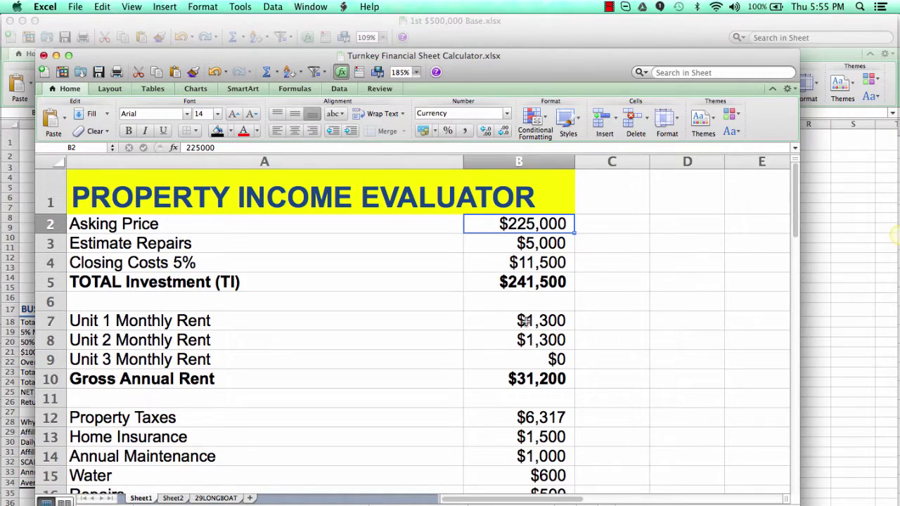
scroll(526, 318, down, 10)
scroll(524, 316, down, 4)
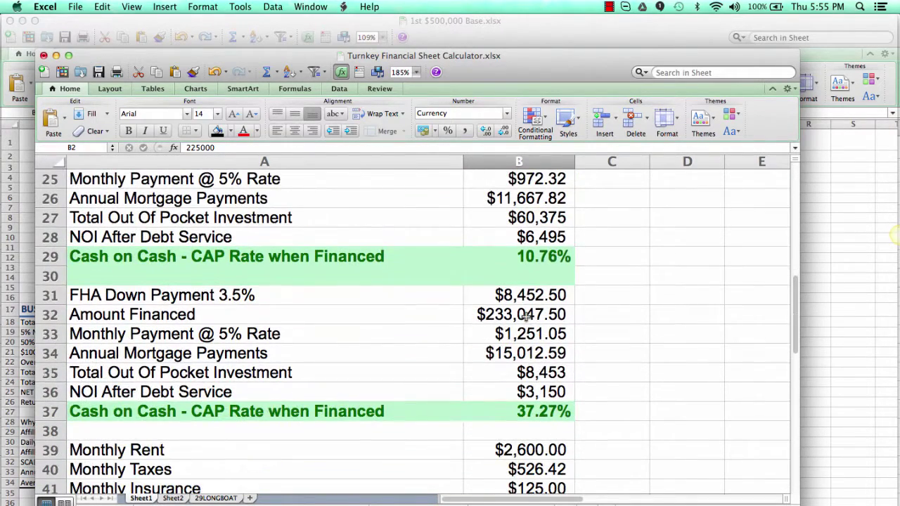
key(super+Tab)
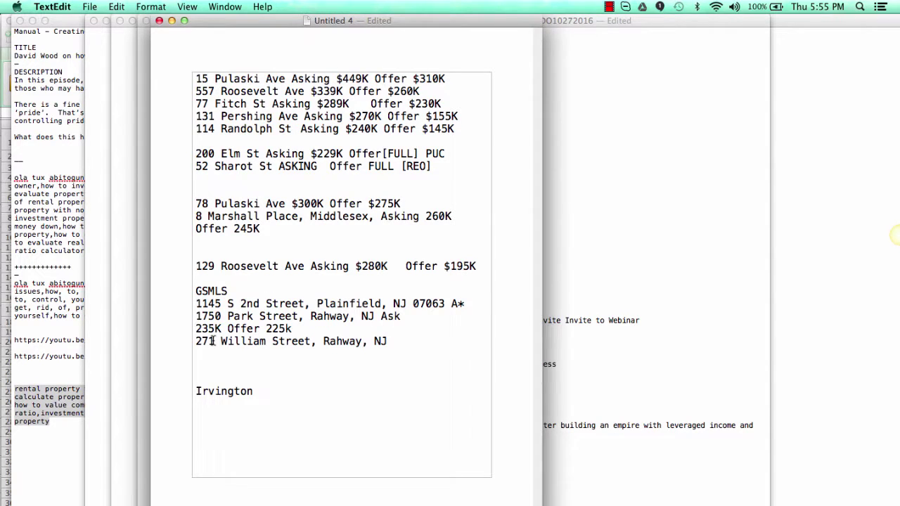
key(super+Tab)
Step: Close the previous property's listing report in Garden State MLS
scroll(317, 232, up, 10)
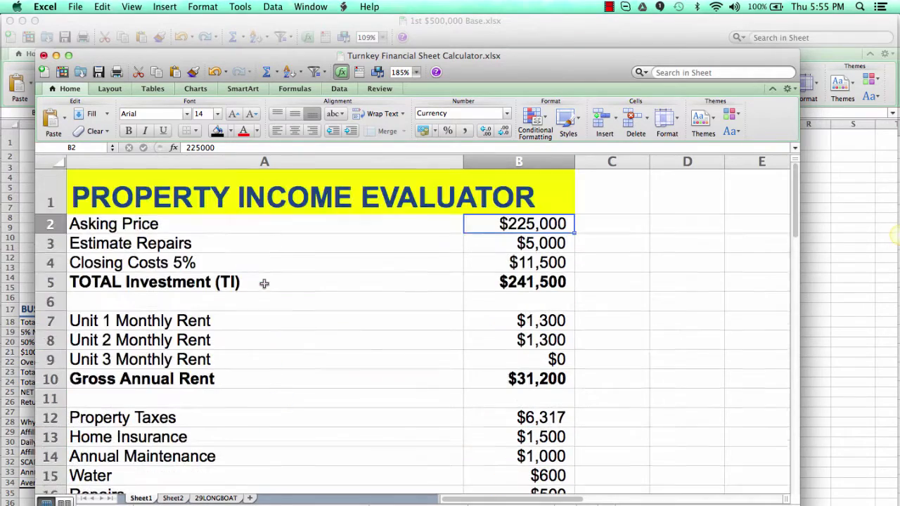
key(super+Tab)
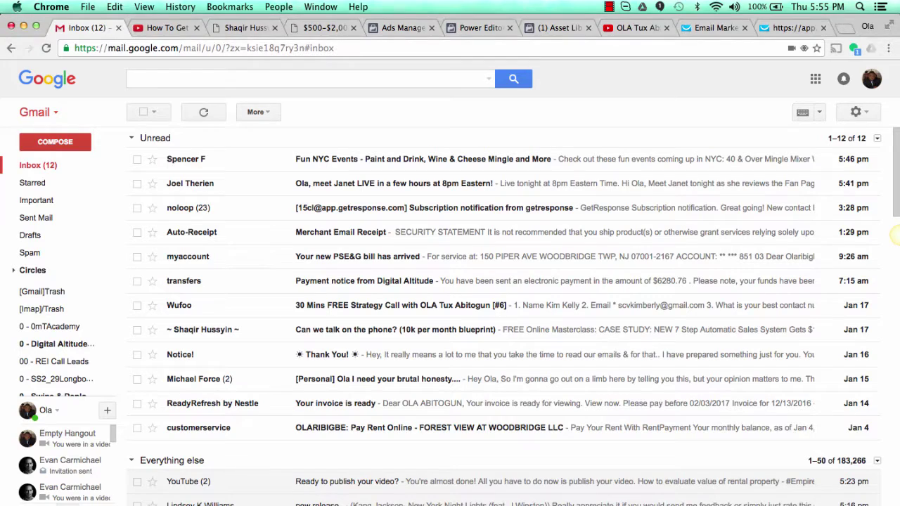
key(super+Tab)
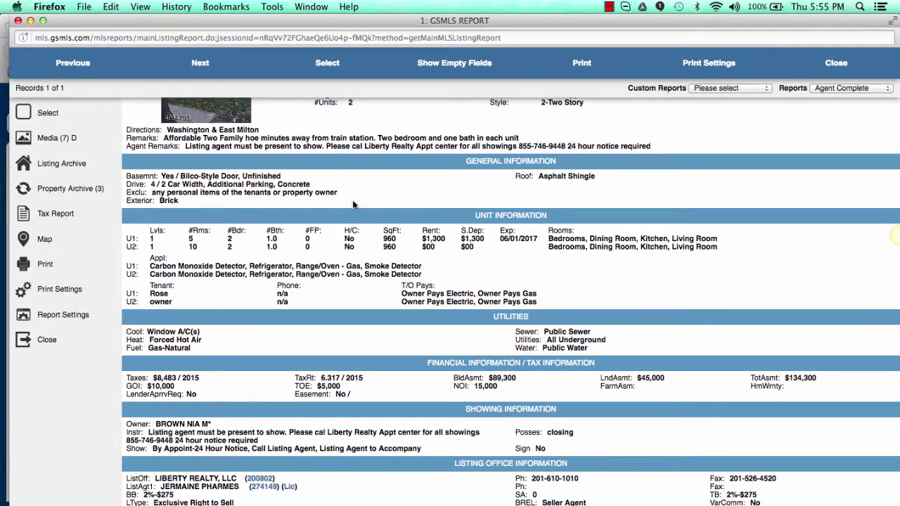
click(836, 62)
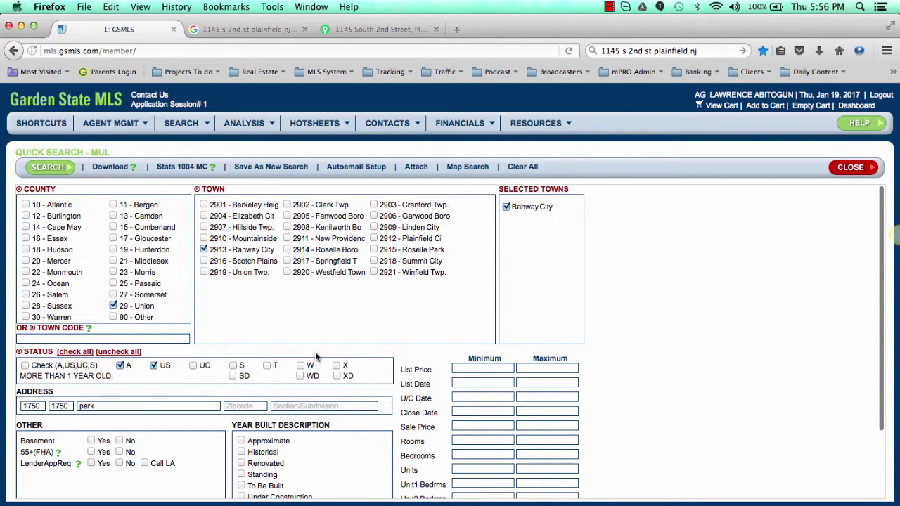
double_click(37, 406)
key(BackSpace)
text(0)
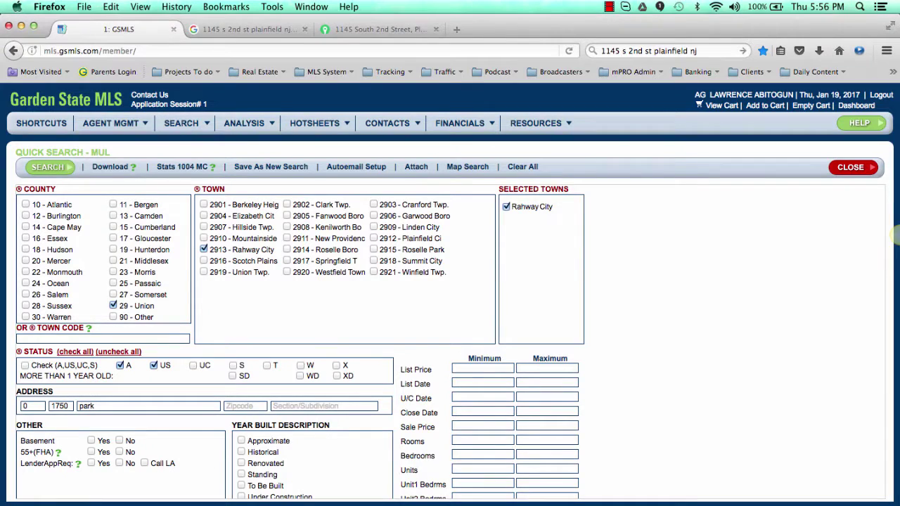
key(super+Tab)
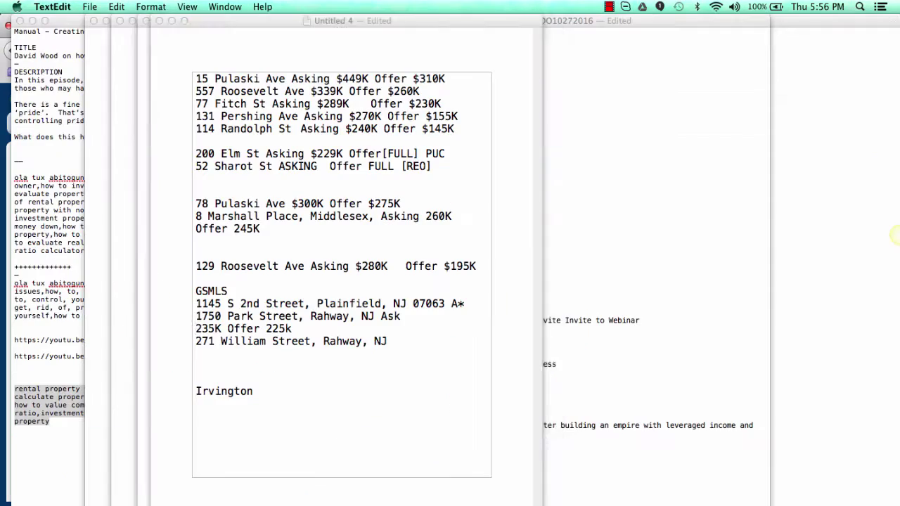
key(super+Tab)
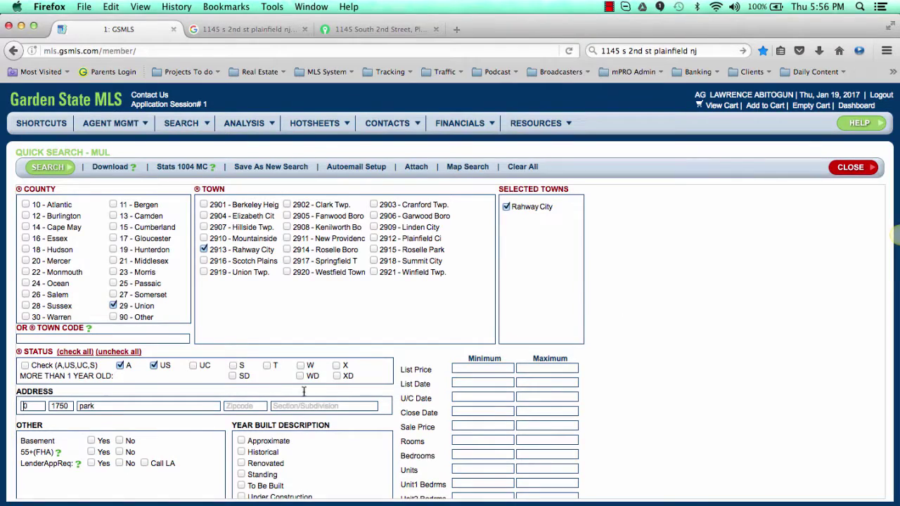
double_click(23, 407)
key(Tab)
key(Tab)
Step: Search, open the ML# 3358277 Agent Complete report, and review its bedrooms, baths and $6,861 taxes
click(49, 167)
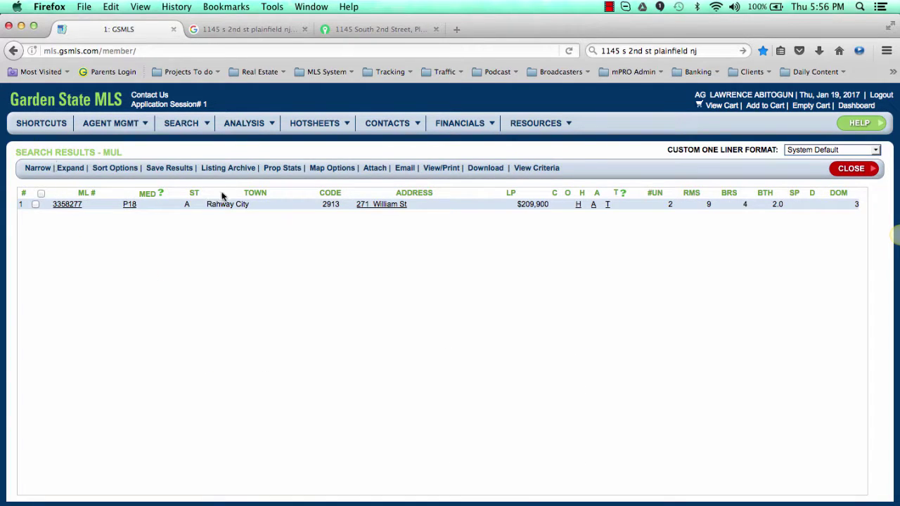
click(73, 203)
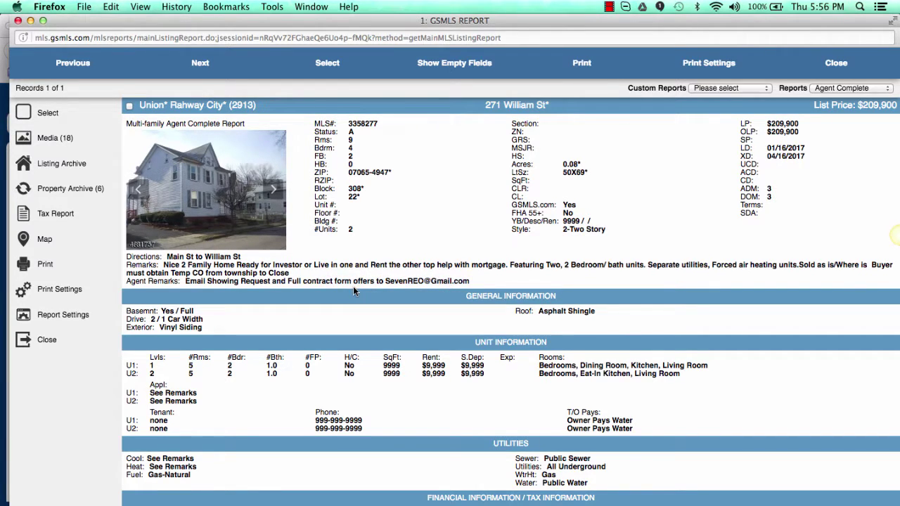
scroll(492, 331, down, 1)
scroll(492, 331, up, 1)
scroll(508, 391, down, 2)
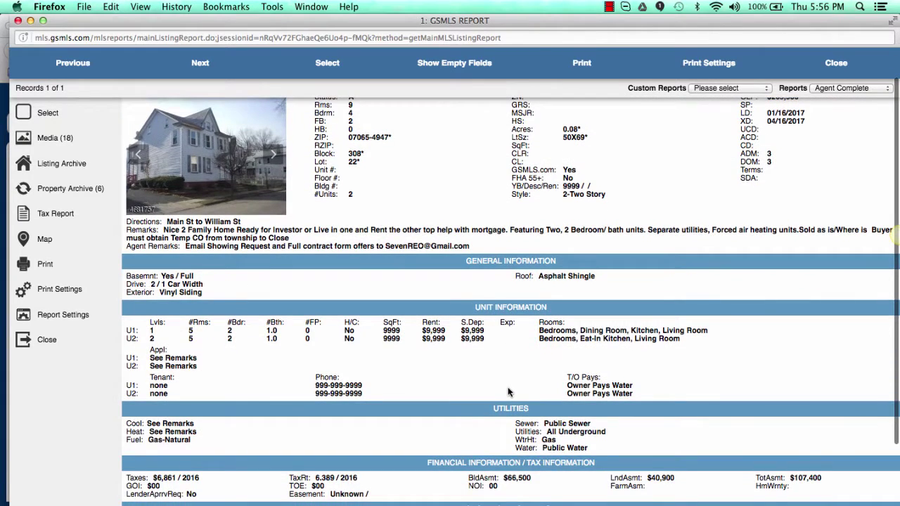
scroll(508, 391, down, 3)
scroll(508, 391, up, 5)
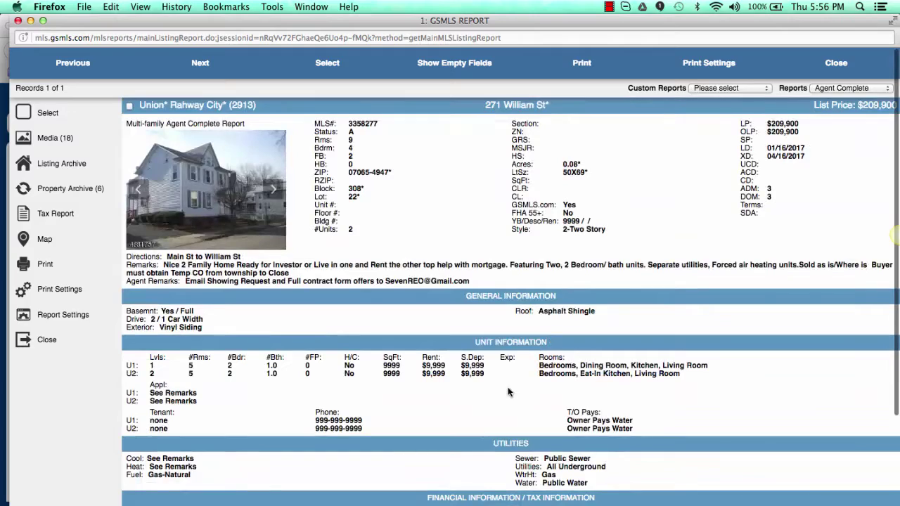
scroll(657, 396, down, 3)
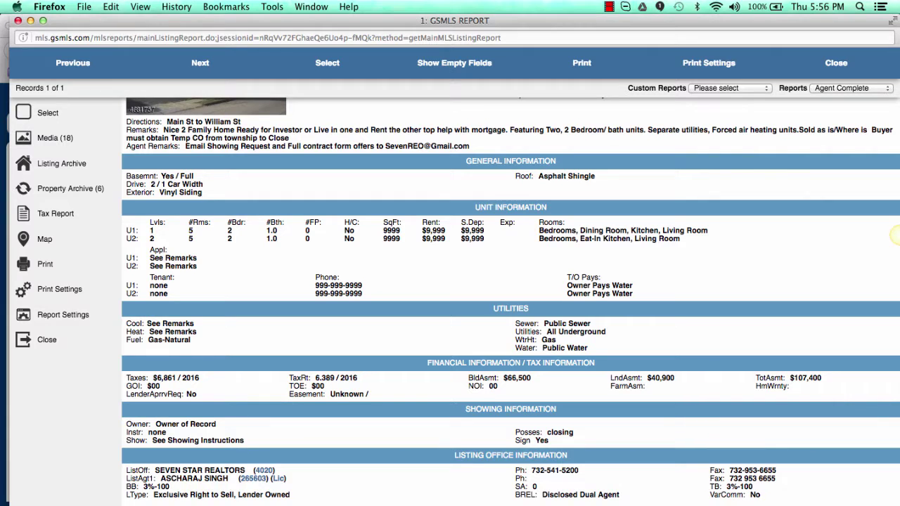
Step: Enter a $209,000 asking price in B2 and $6,389 property taxes in B12
key(super+Tab)
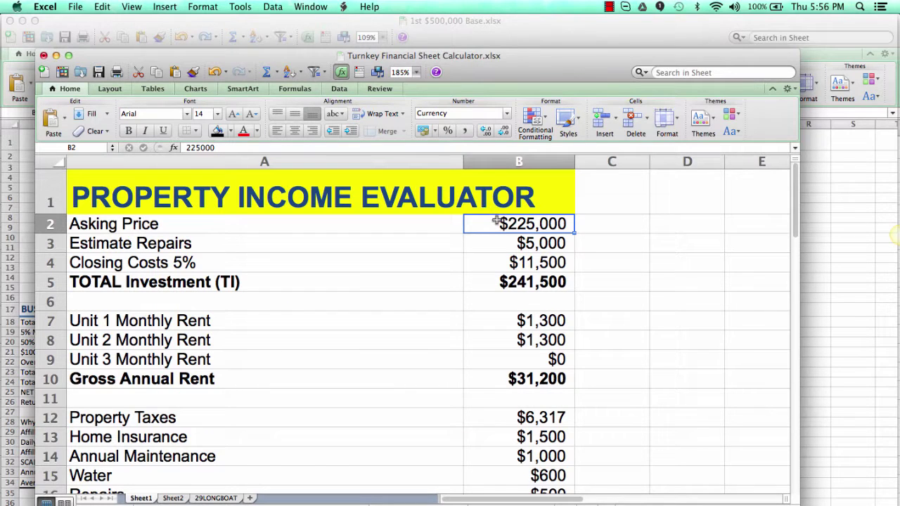
text(209)
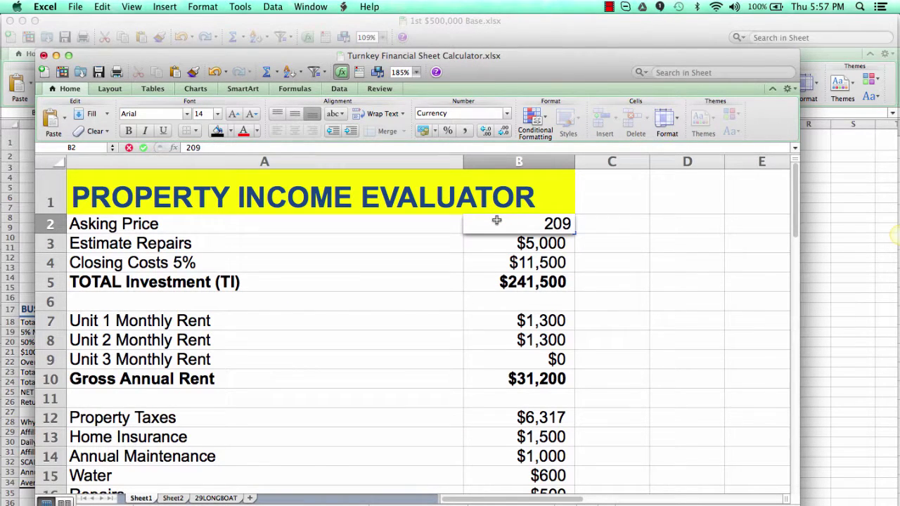
text(,000)
key(Return)
key(Return)
key(Return)
key(Return)
key(Return)
key(Return)
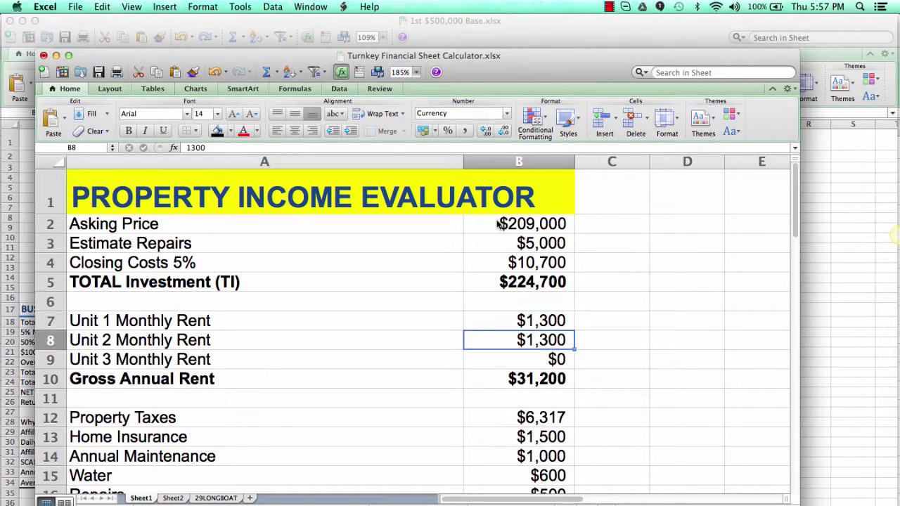
key(Return)
key(Return)
key(Return)
key(Return)
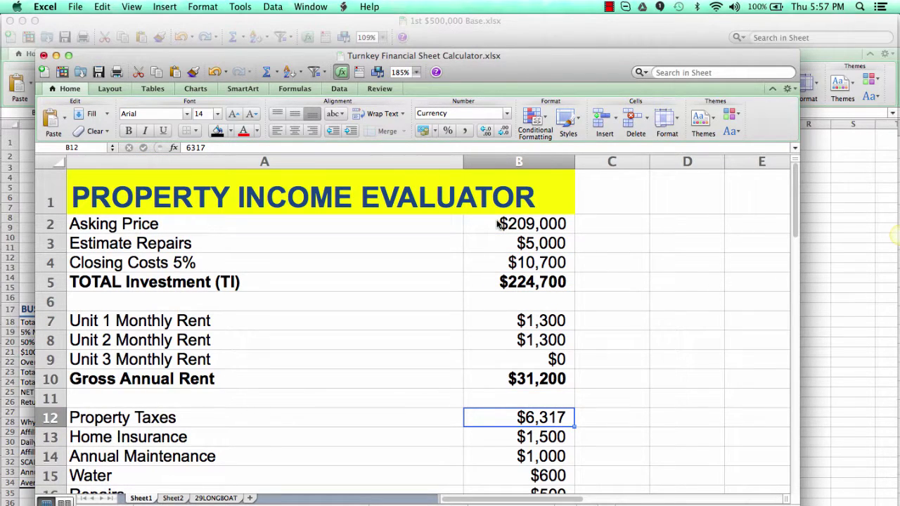
text(6389)
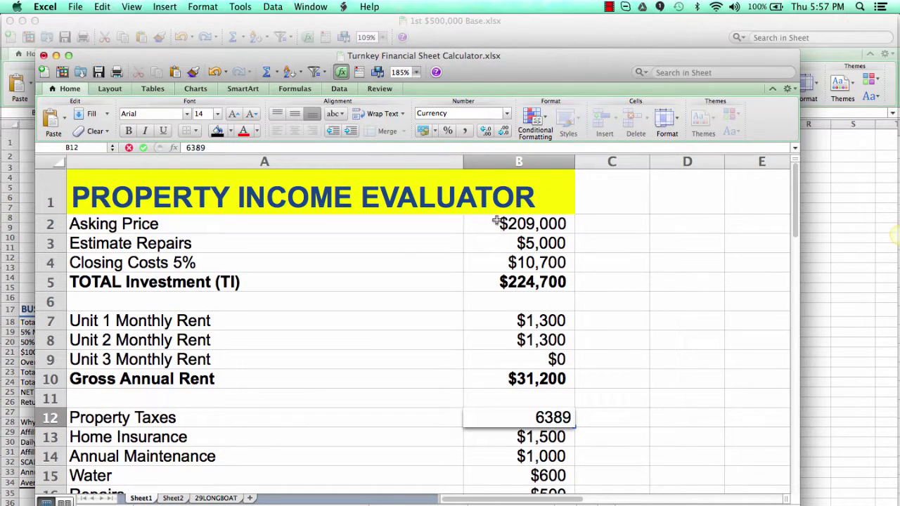
key(Return)
Step: Scroll through the evaluator to review the recalculated returns
scroll(546, 301, down, 5)
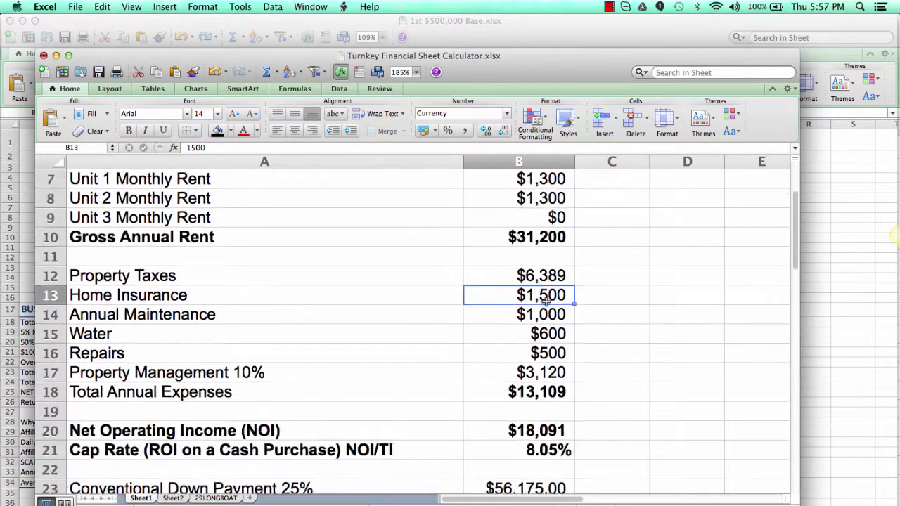
scroll(531, 374, down, 3)
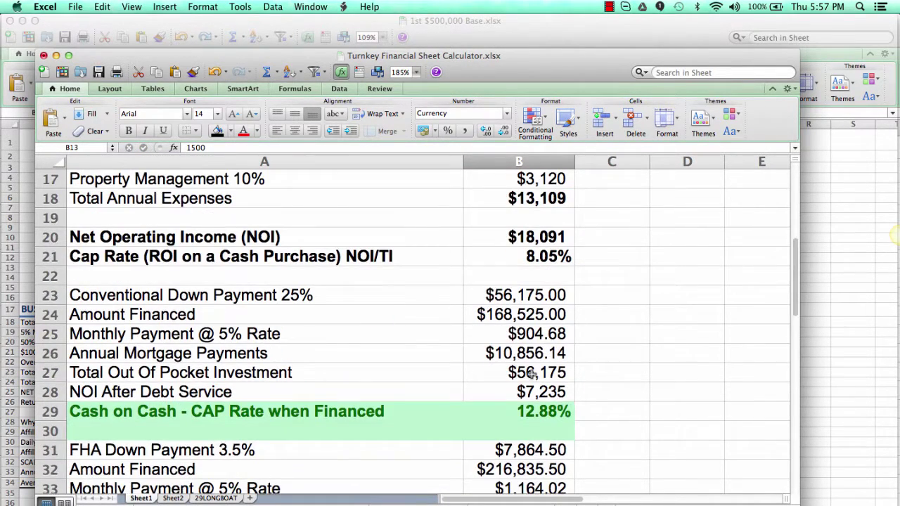
scroll(523, 433, down, 5)
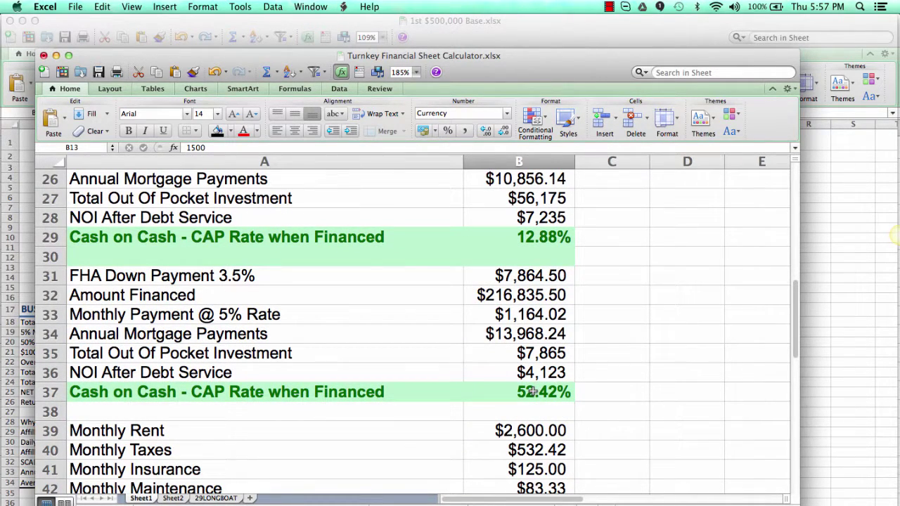
scroll(533, 391, down, 1)
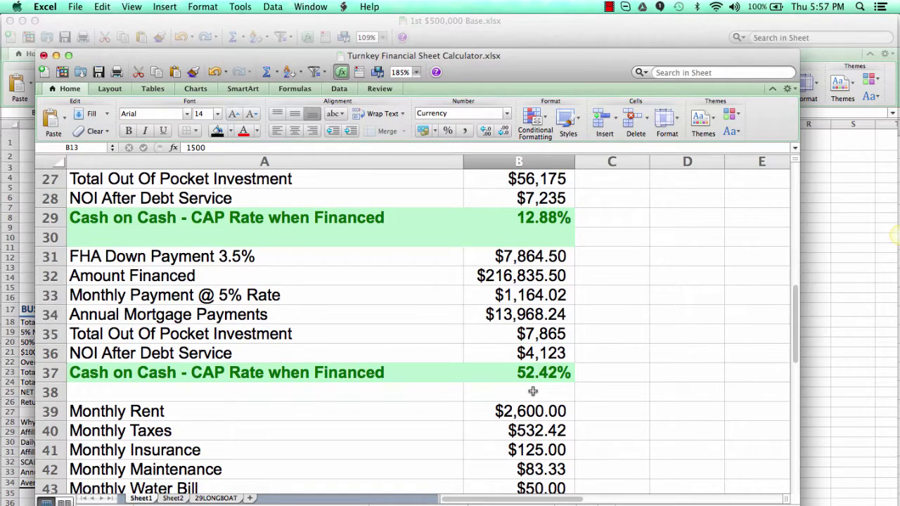
scroll(533, 392, down, 8)
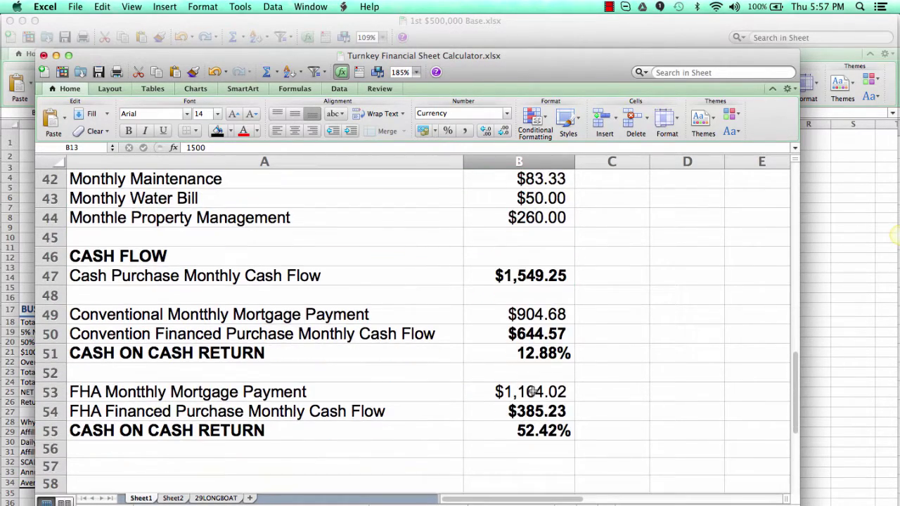
scroll(533, 392, up, 1)
scroll(533, 392, up, 20)
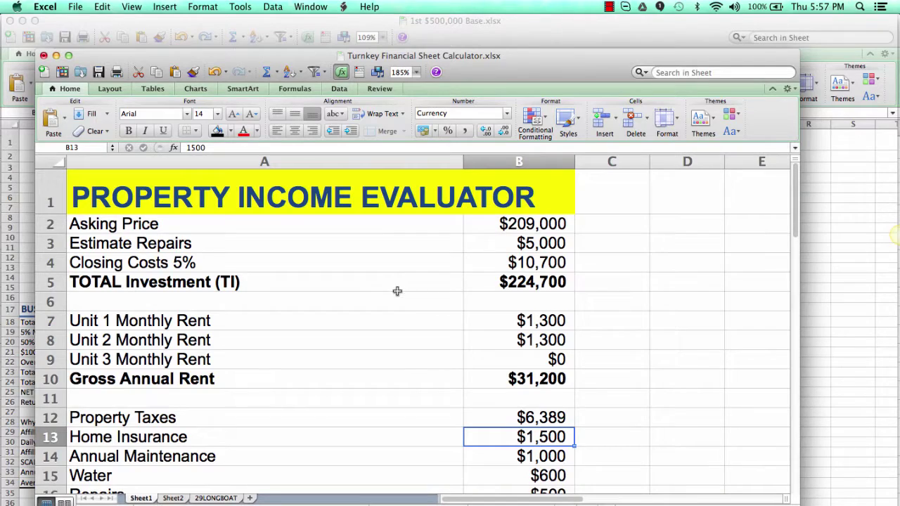
key(super+Tab)
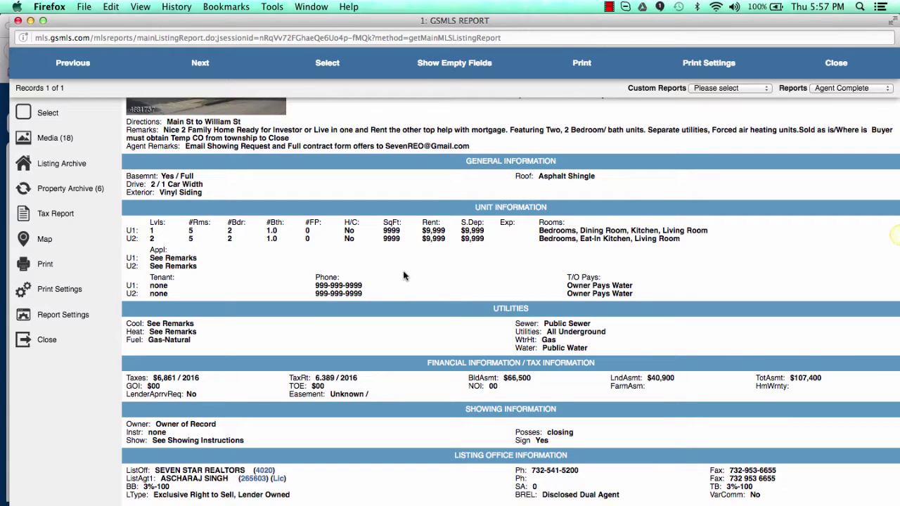
scroll(580, 381, up, 4)
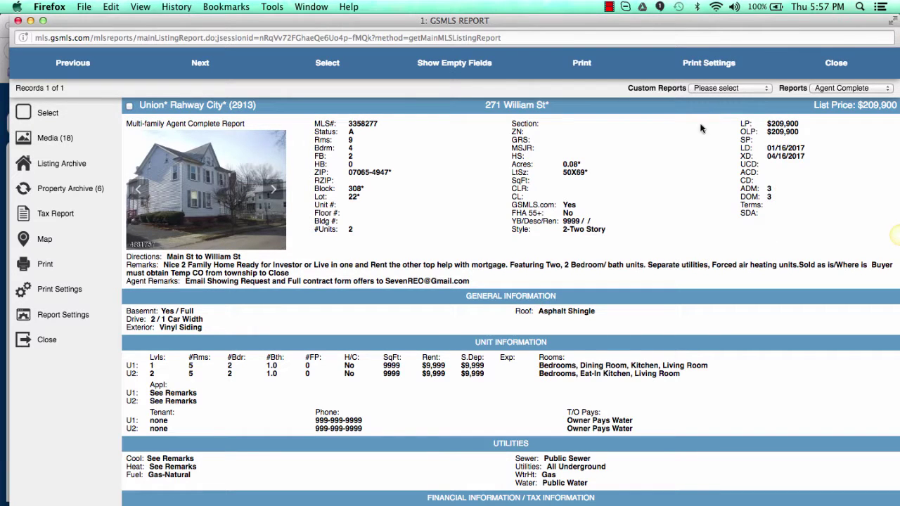
click(211, 213)
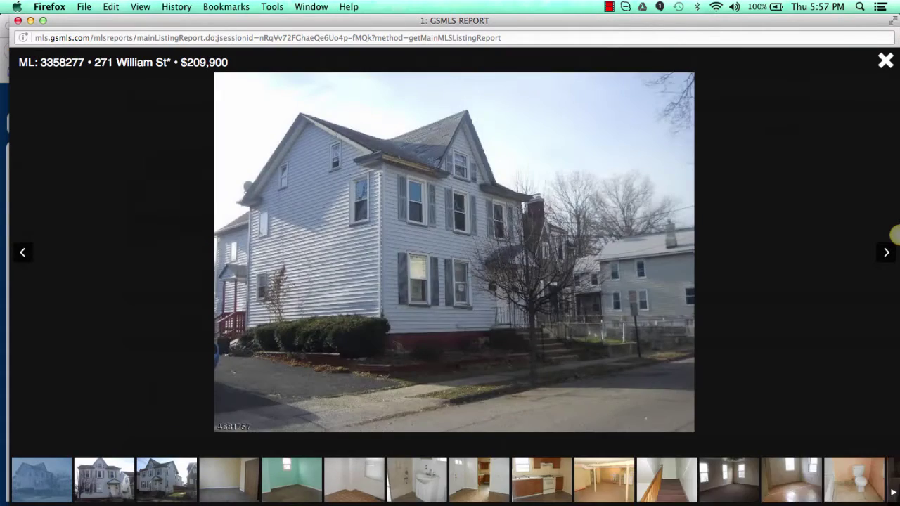
click(894, 236)
click(894, 236)
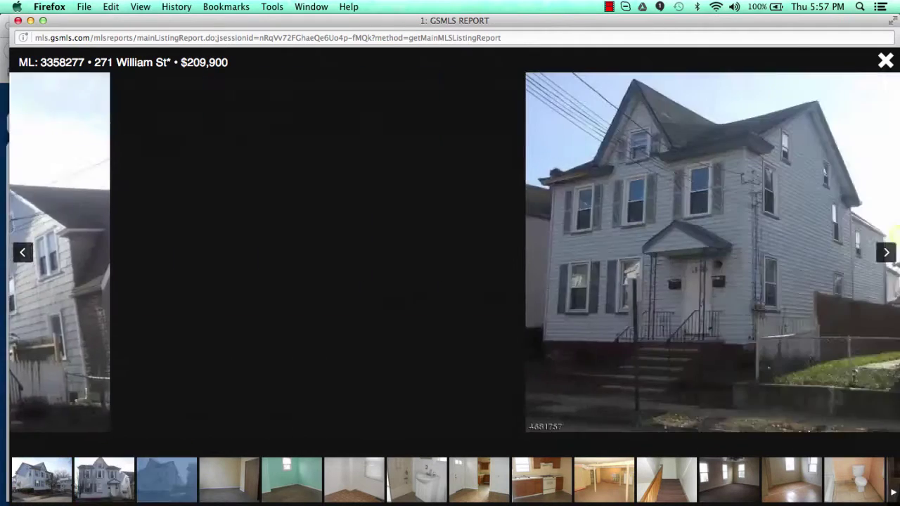
click(894, 236)
click(894, 236)
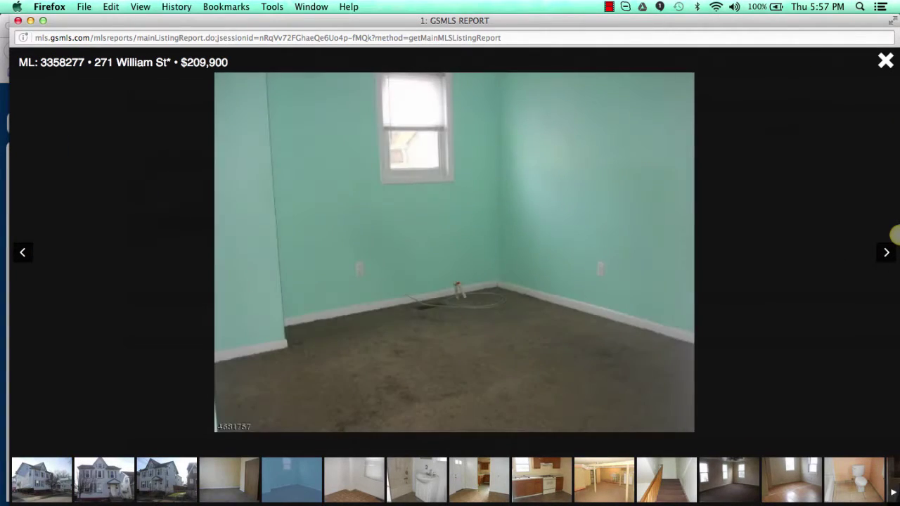
click(895, 236)
click(894, 235)
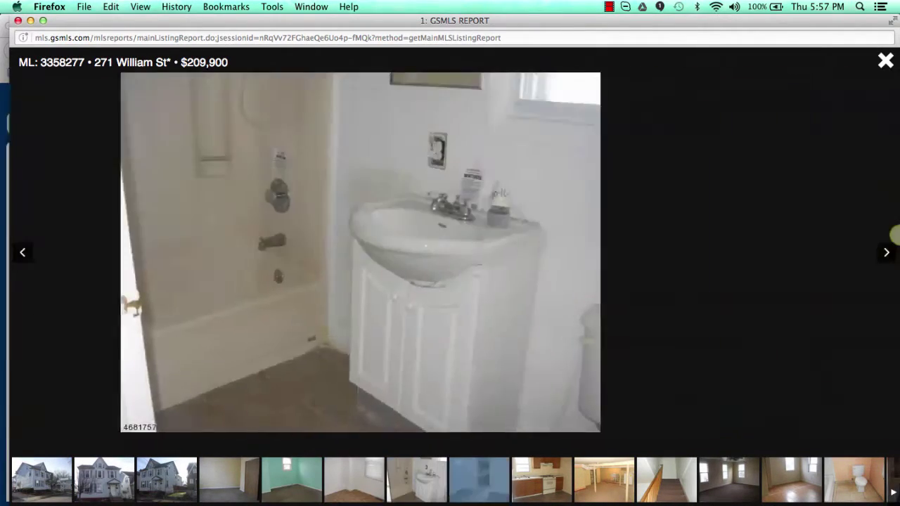
click(894, 235)
click(894, 235)
Step: Step back two photos, close the gallery and close the listing report
key(Left)
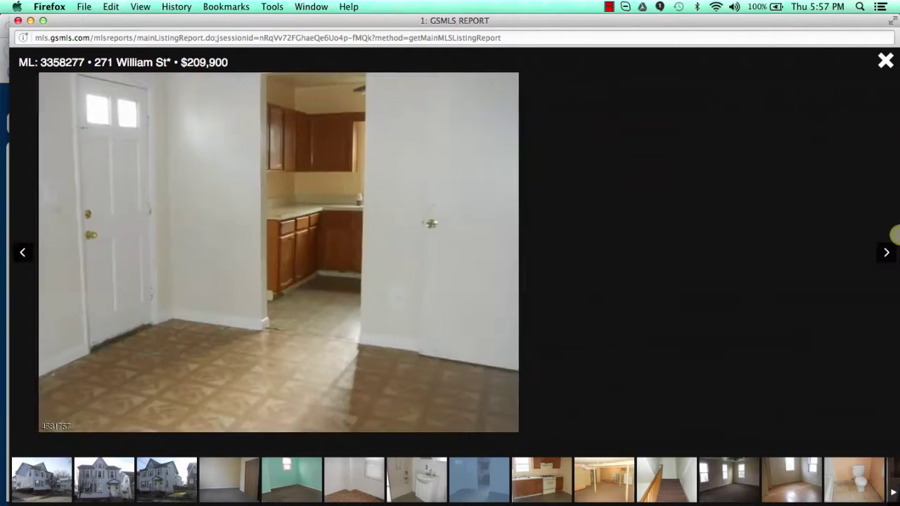
key(Left)
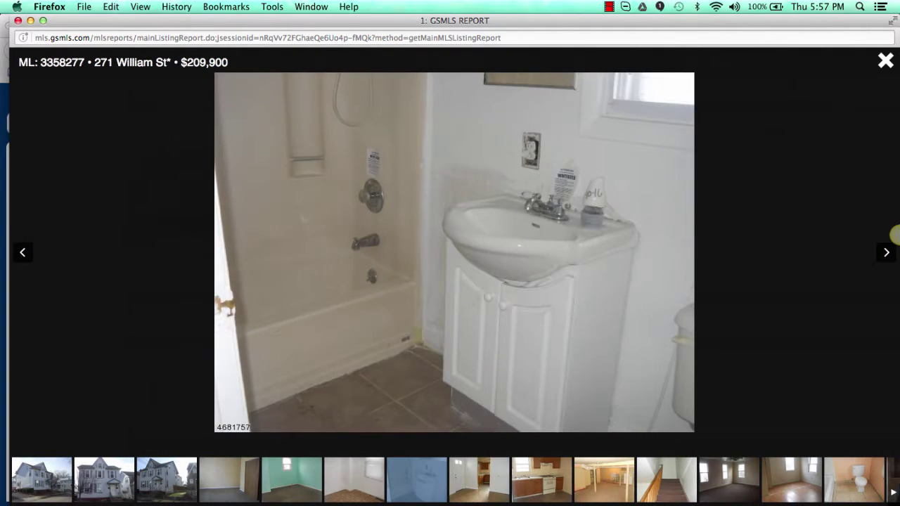
click(885, 62)
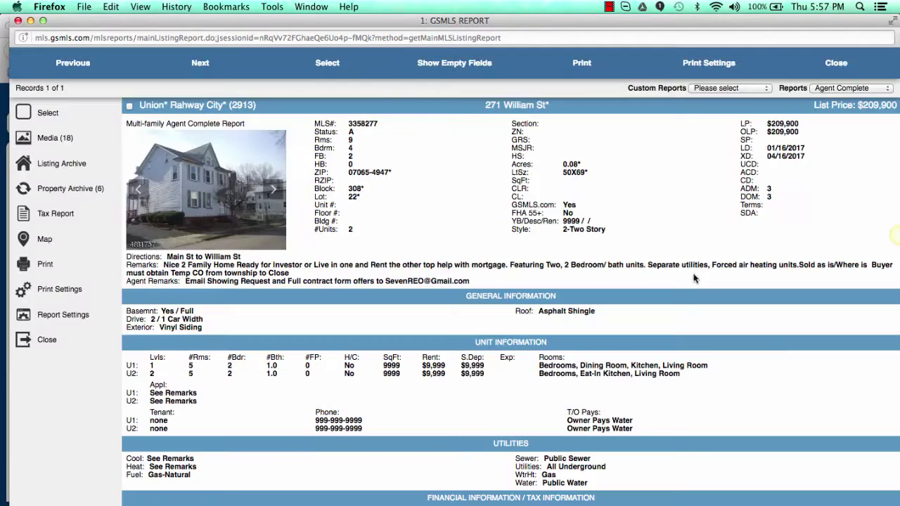
scroll(543, 420, down, 3)
scroll(543, 421, up, 3)
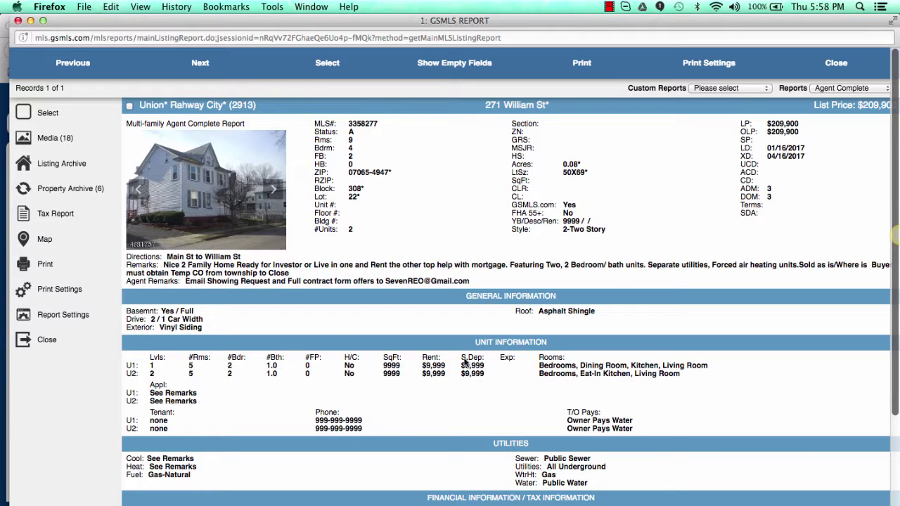
click(835, 65)
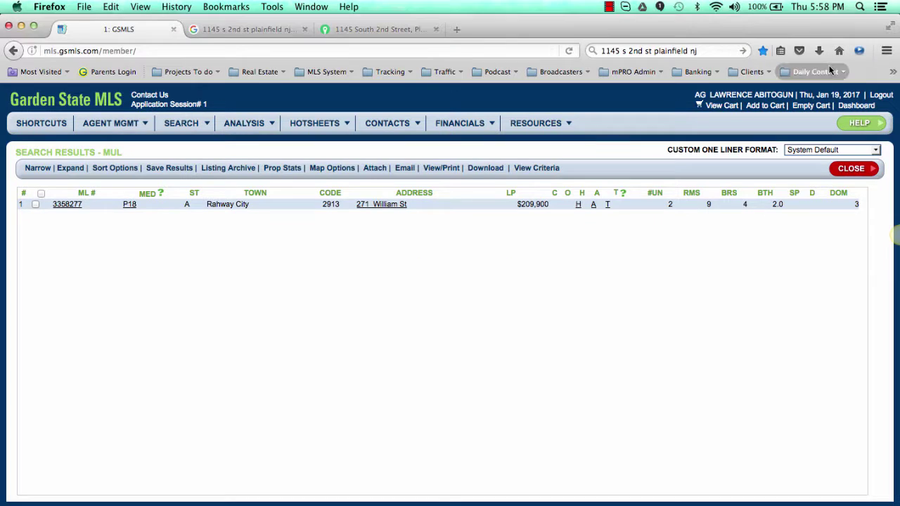
Step: Run an RNT quick search limited to Union County, Rahway City and rented status only
click(870, 172)
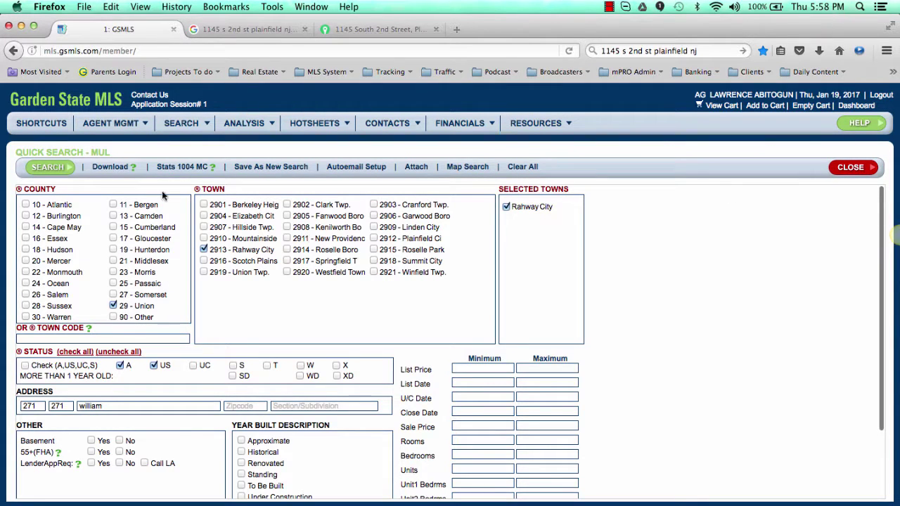
mouse_move(173, 127)
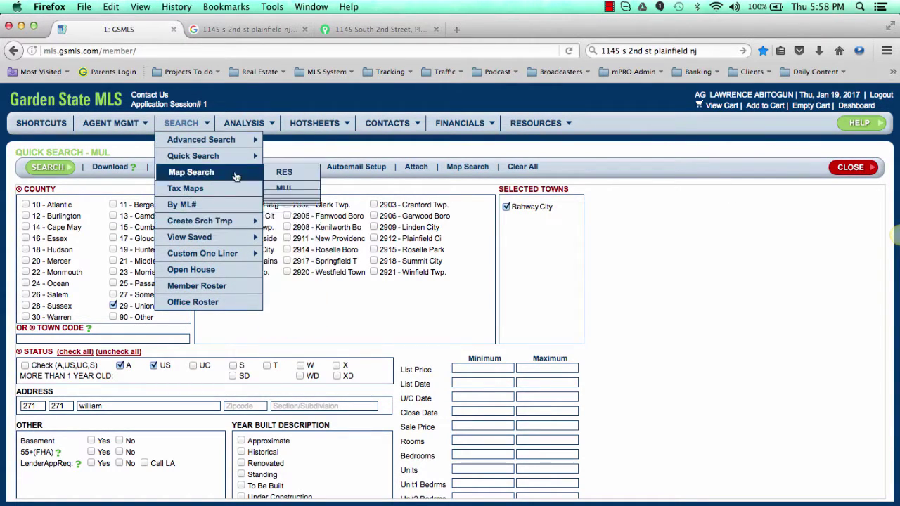
mouse_move(243, 164)
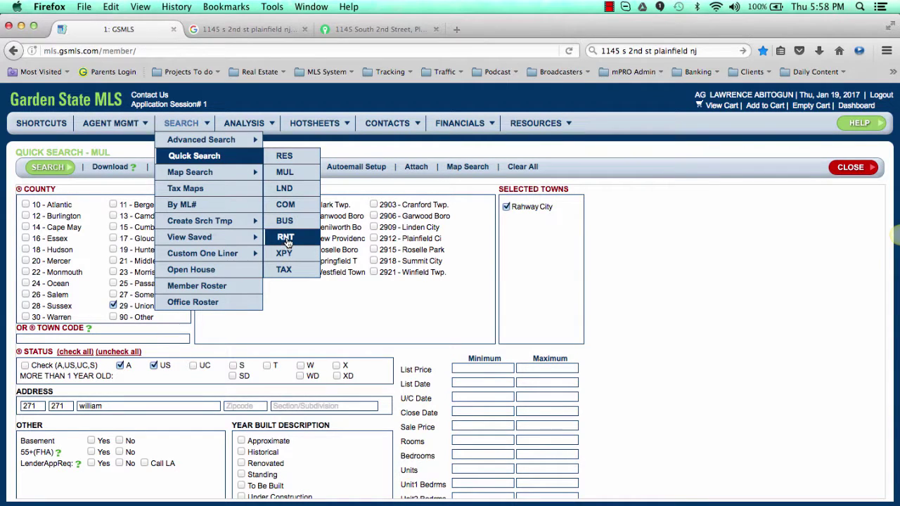
click(287, 242)
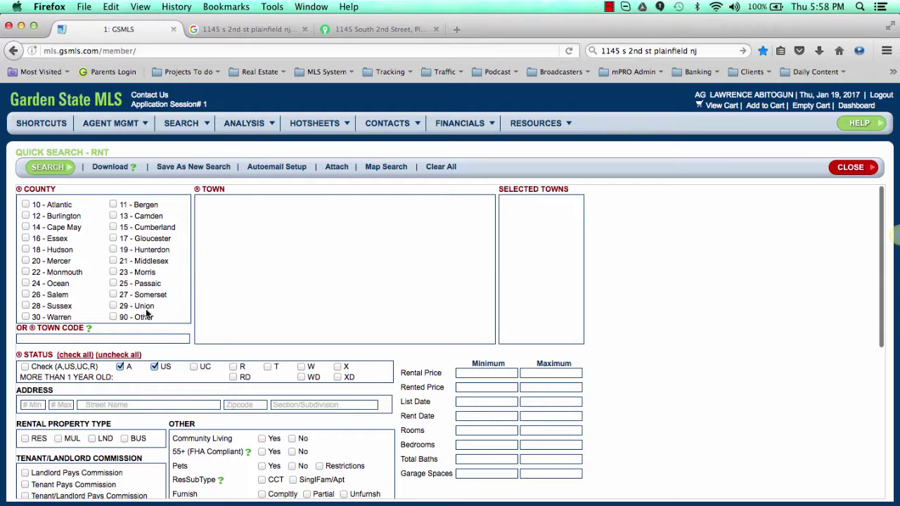
scroll(147, 315, down, 1)
click(113, 285)
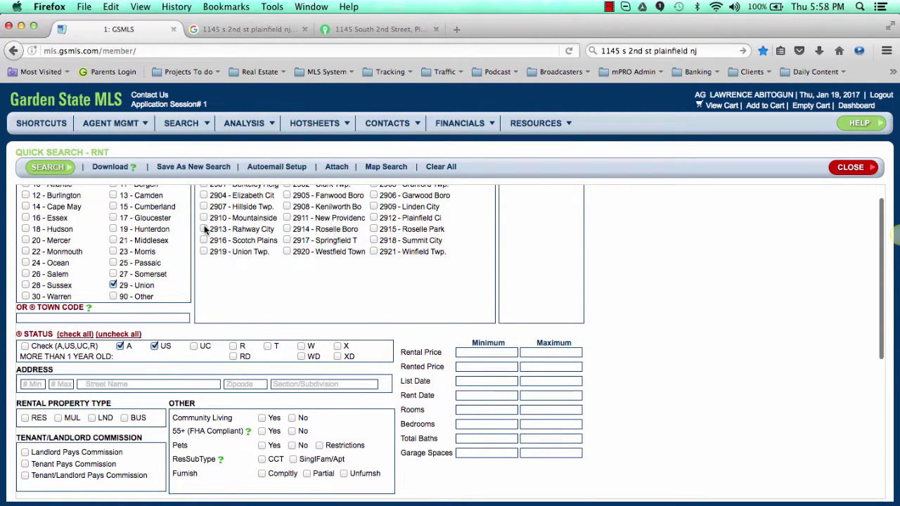
click(204, 229)
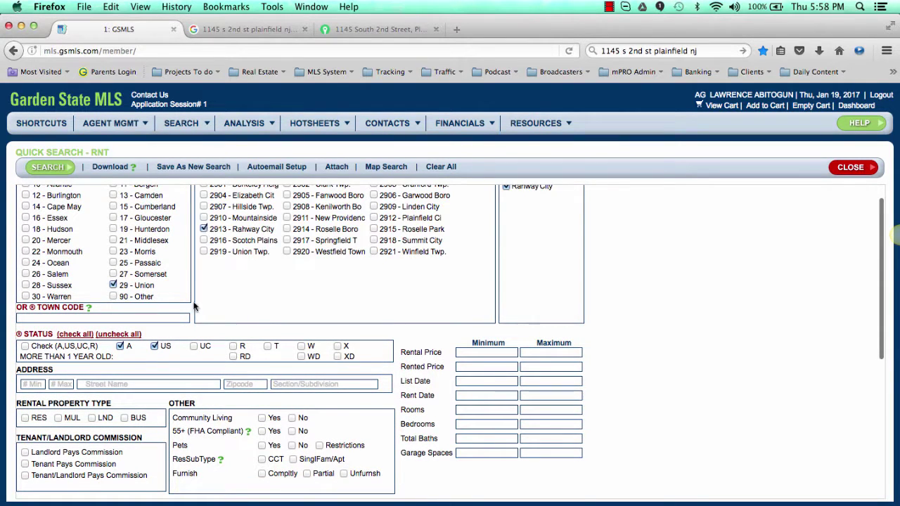
click(234, 347)
click(120, 346)
scroll(112, 402, down, 3)
scroll(113, 405, down, 4)
scroll(113, 405, up, 8)
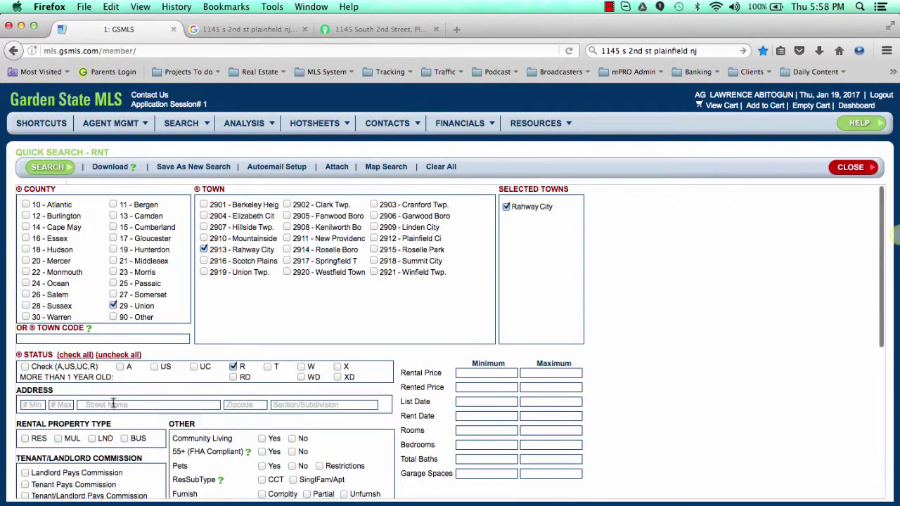
click(67, 169)
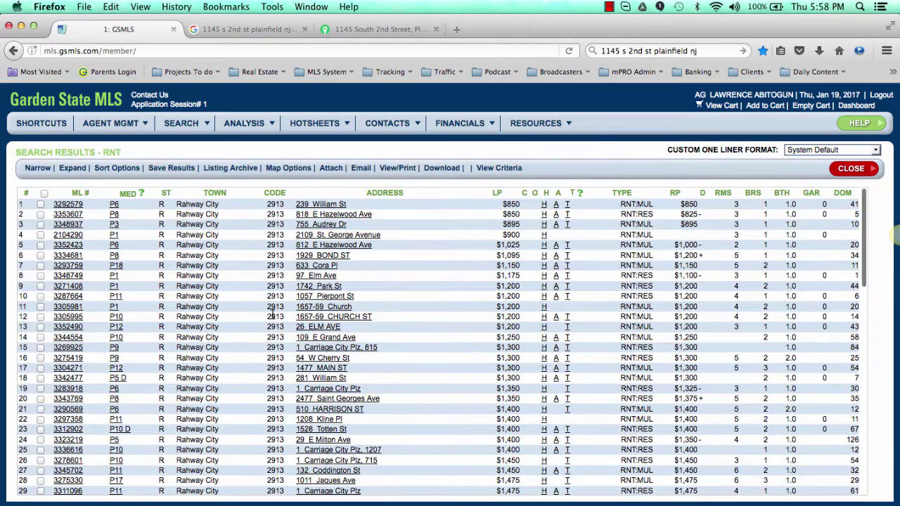
Step: Refine the search to 2–3 bedrooms with a minimum rent date of 10/19/2016
click(851, 168)
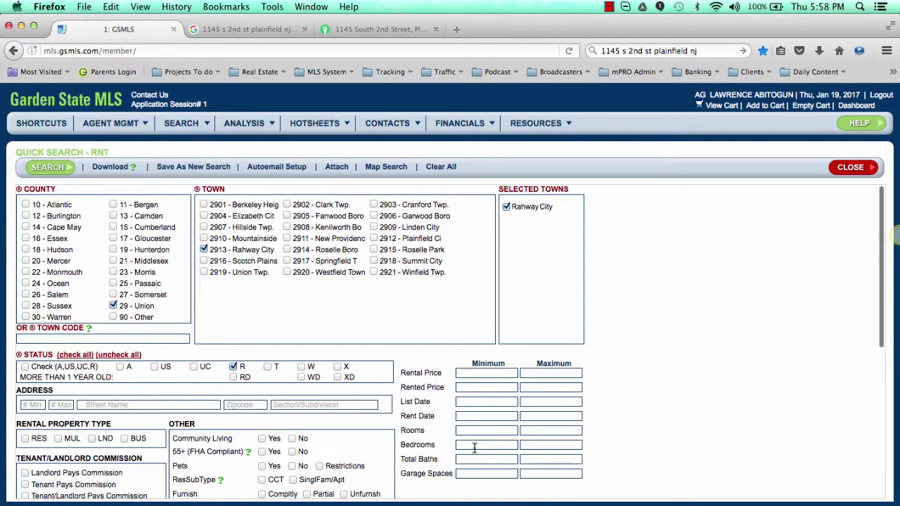
text(2)
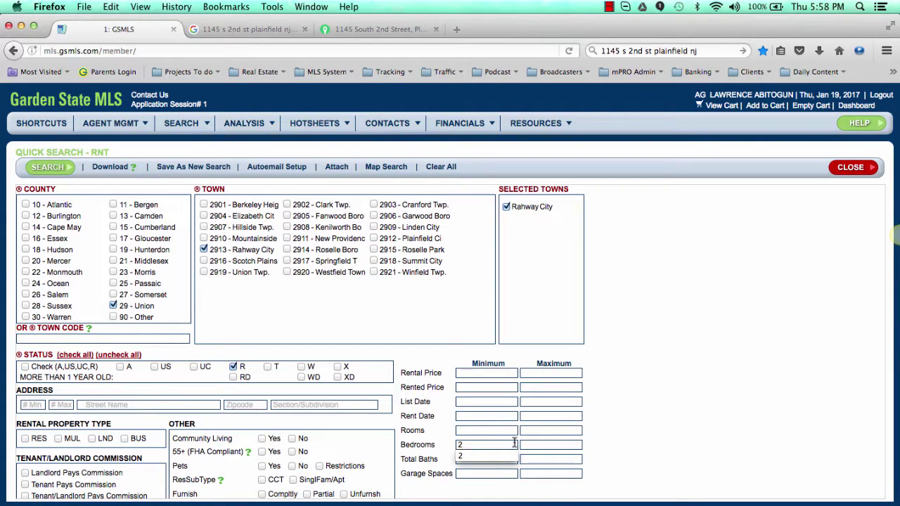
click(527, 446)
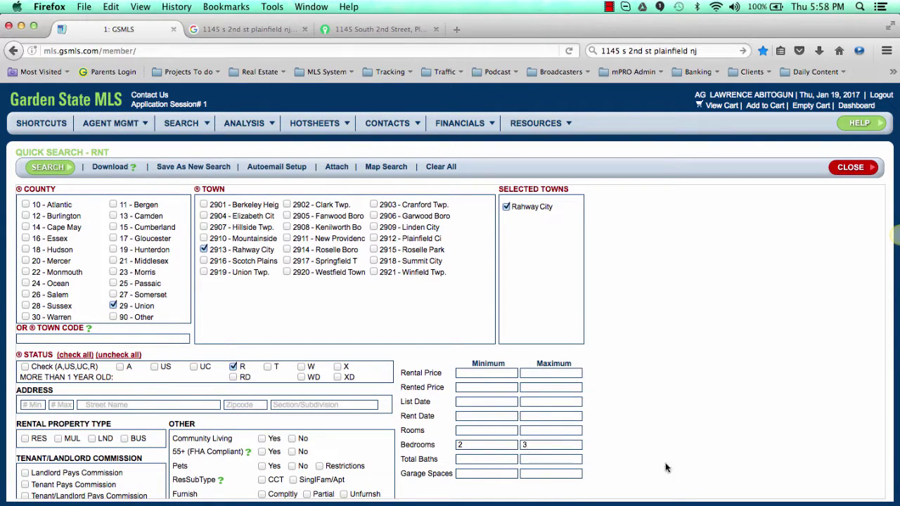
click(483, 415)
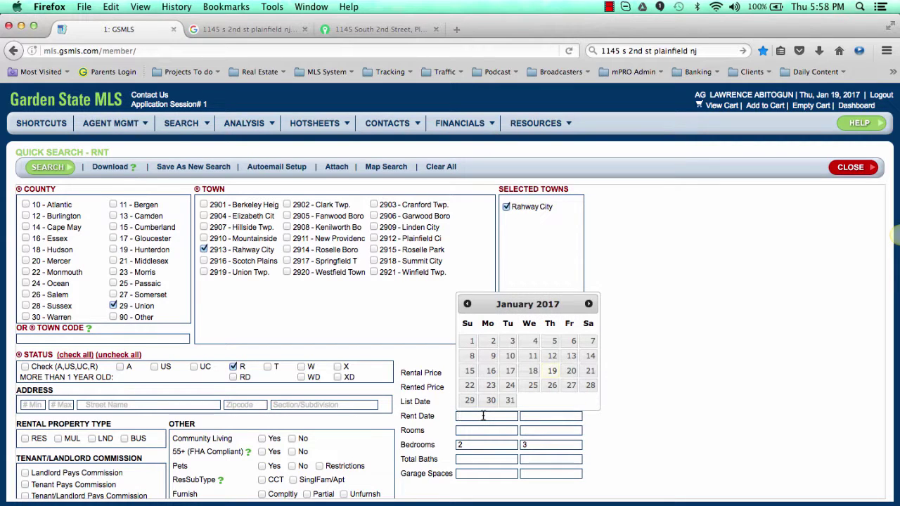
click(468, 305)
click(467, 304)
click(468, 304)
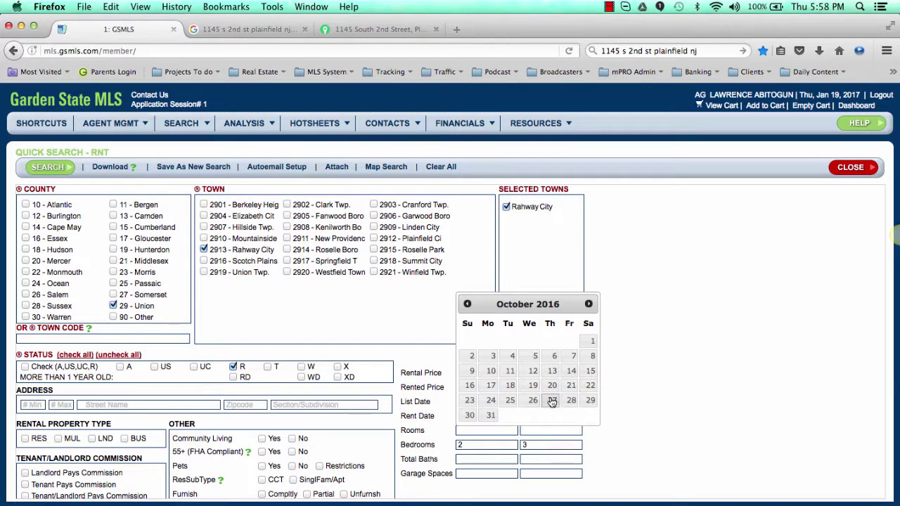
click(533, 386)
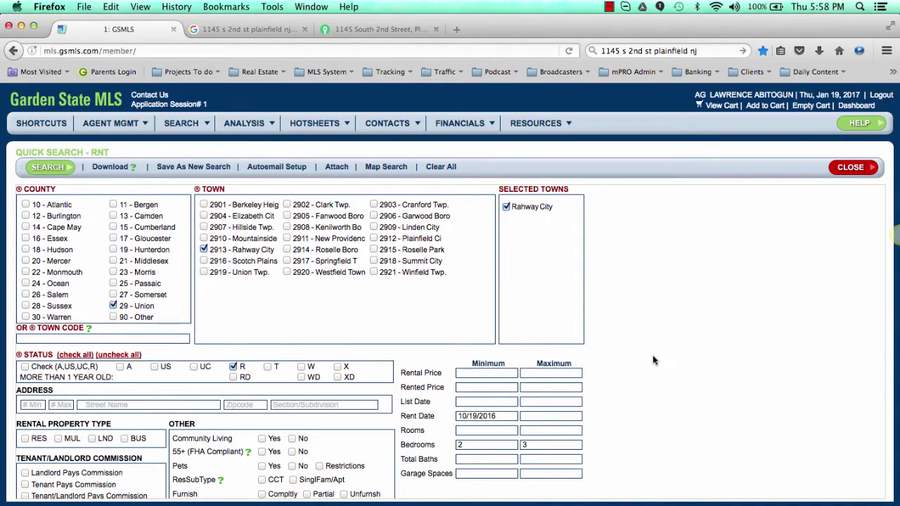
scroll(652, 355, down, 3)
scroll(652, 355, up, 3)
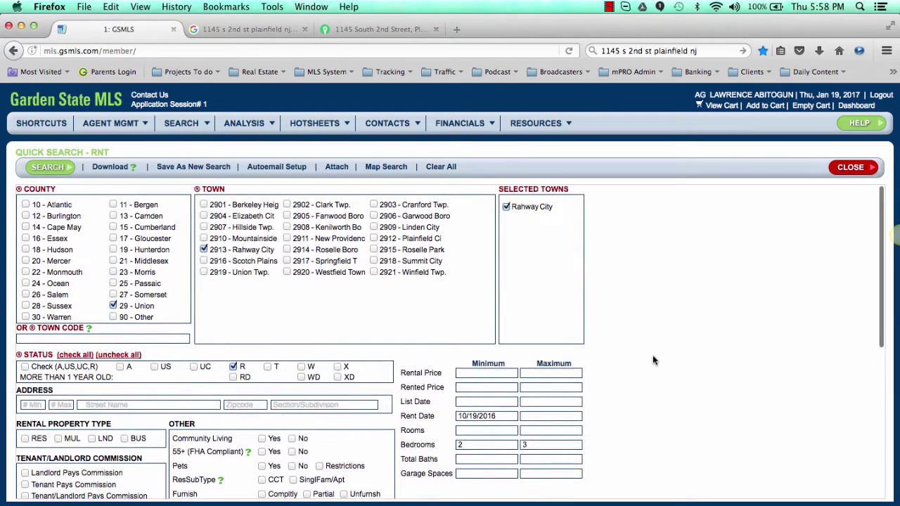
Step: Run the refined Rahway rental search, sort results by bedrooms, then close them and return to Excel
click(62, 169)
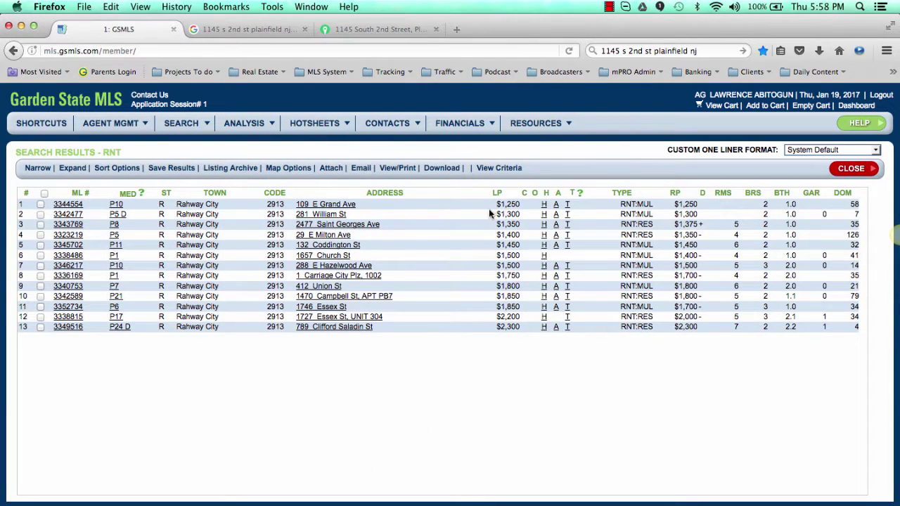
click(753, 192)
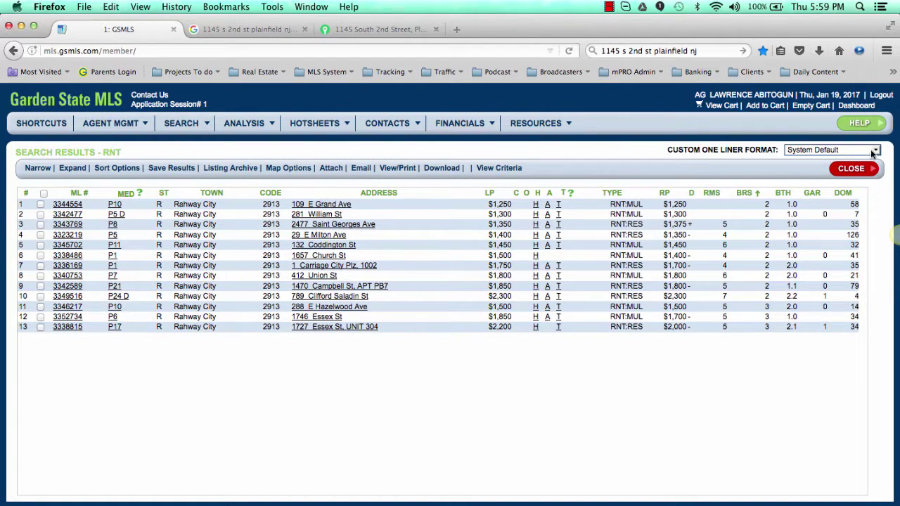
click(859, 172)
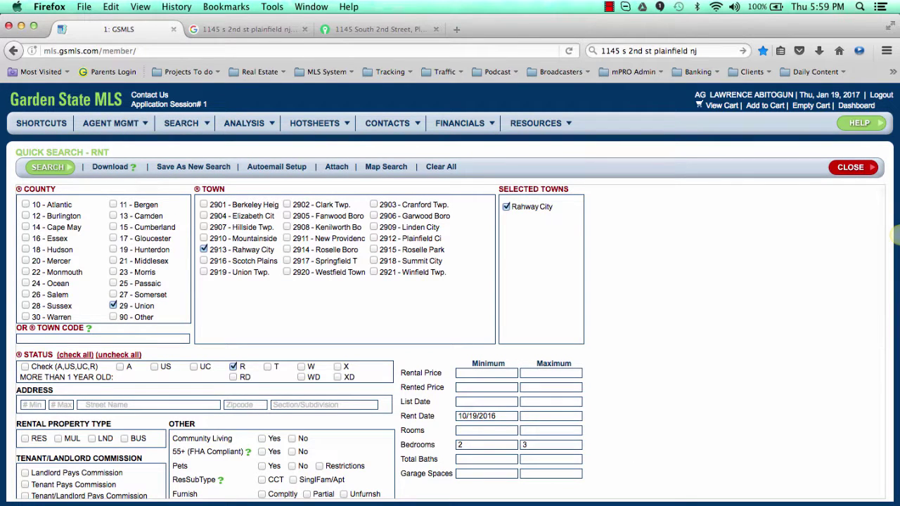
key(super+Tab)
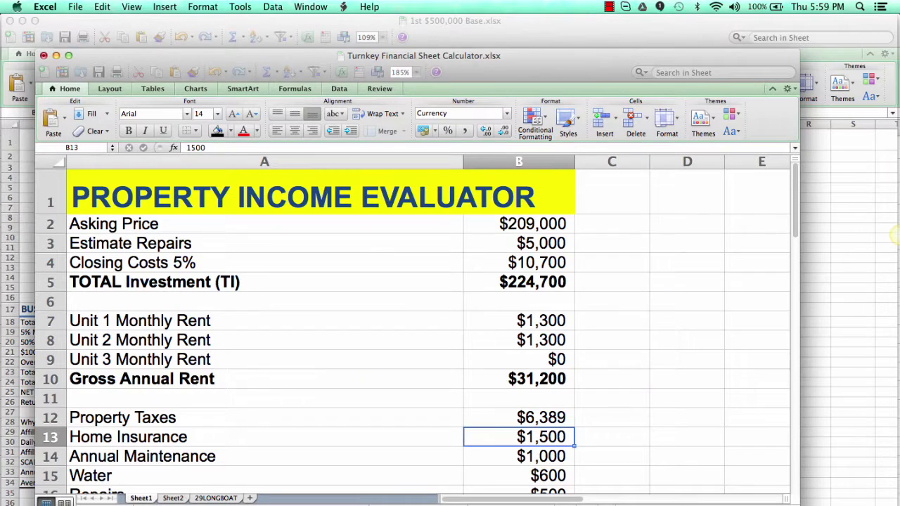
Step: Set Unit 1 and Unit 2 monthly rents to $1,500 each, making gross annual rent $36,000
click(547, 317)
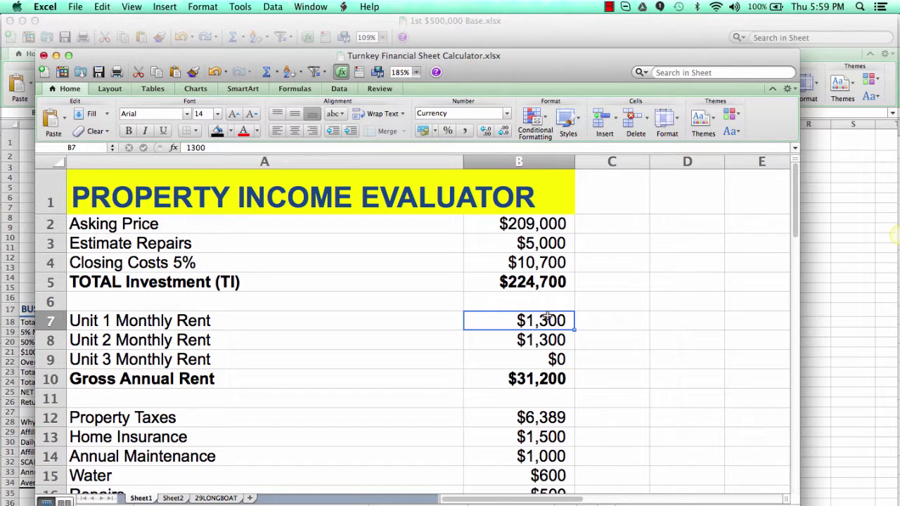
text(1500)
key(Return)
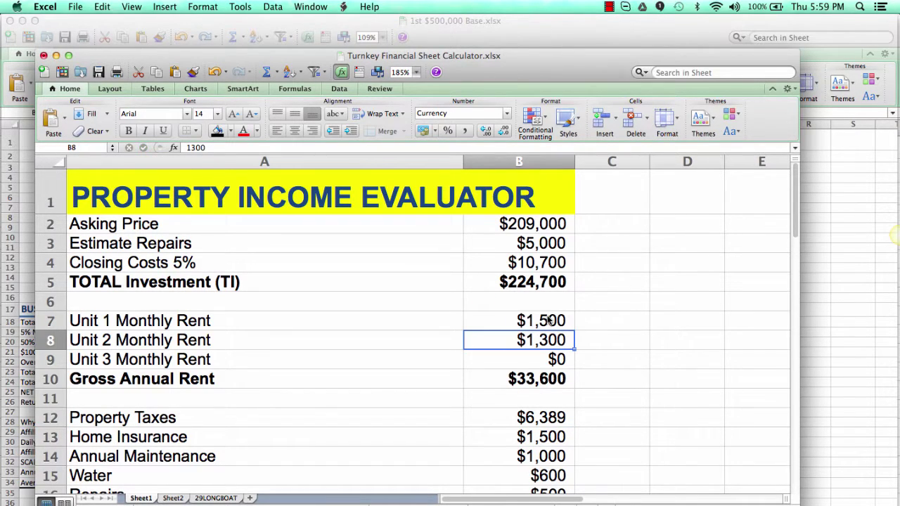
key(ctrl+u)
key(BackSpace)
key(BackSpace)
key(BackSpace)
text(50)
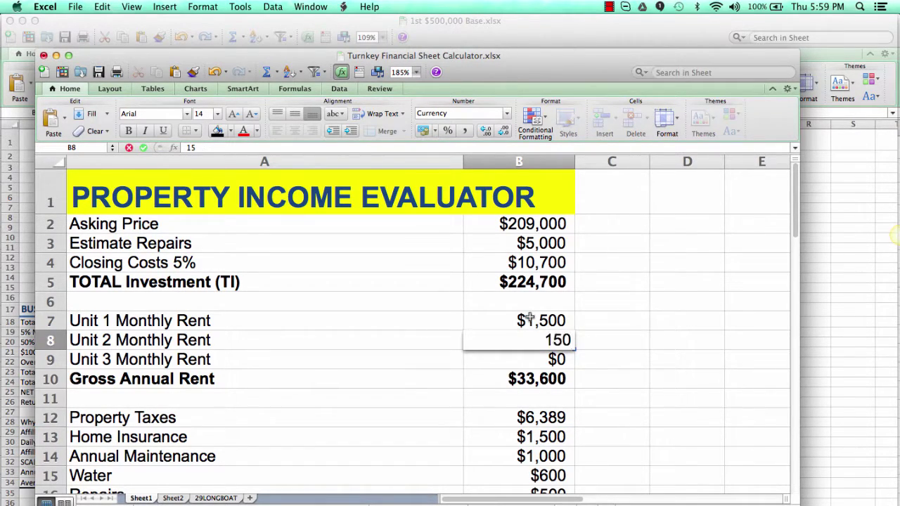
text(0)
key(Return)
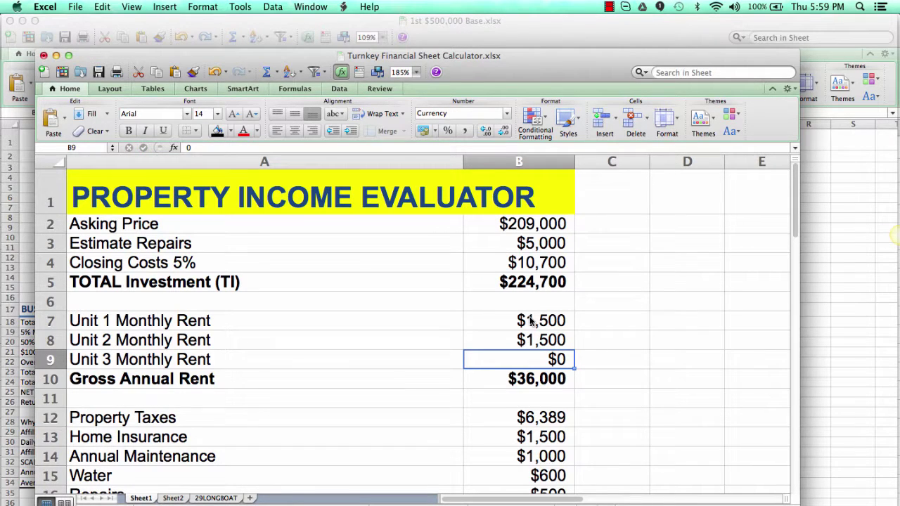
Step: Review the cap rate and financed cash-on-cash return formulas, then the asking price cell
scroll(559, 372, down, 1)
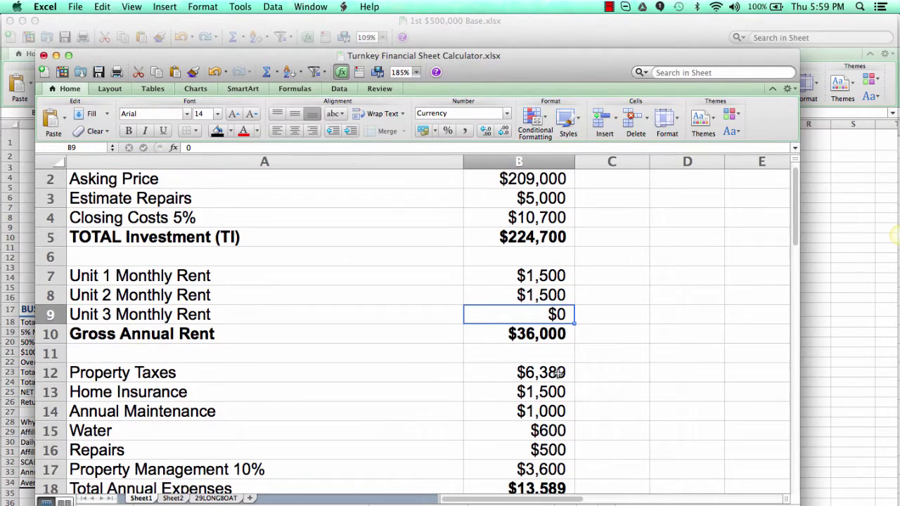
scroll(559, 373, down, 7)
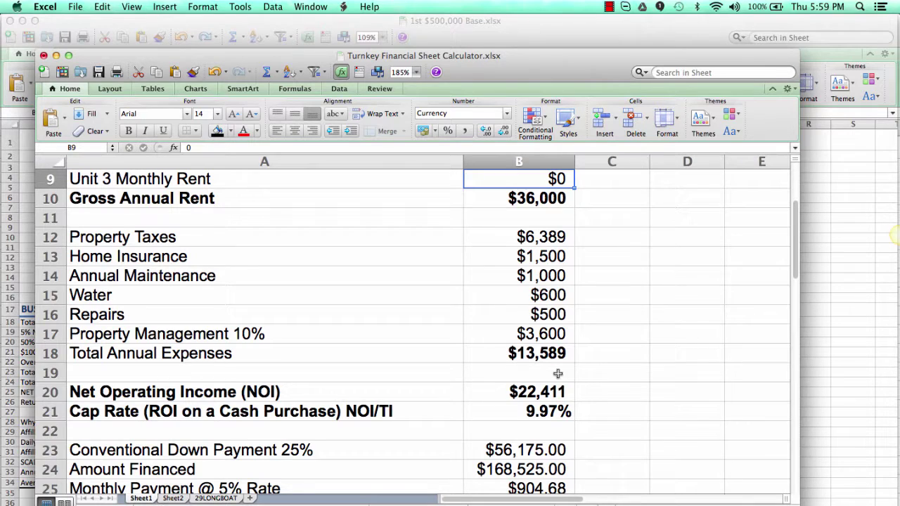
click(540, 417)
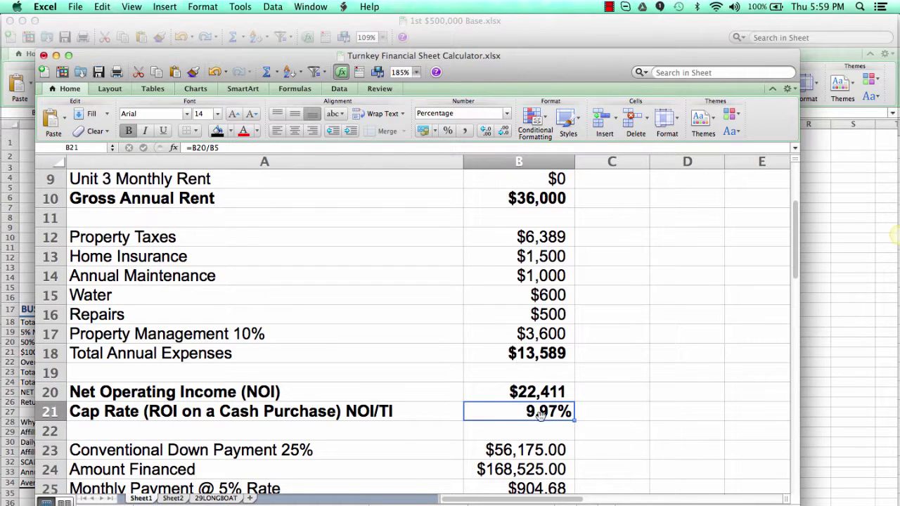
scroll(556, 454, down, 9)
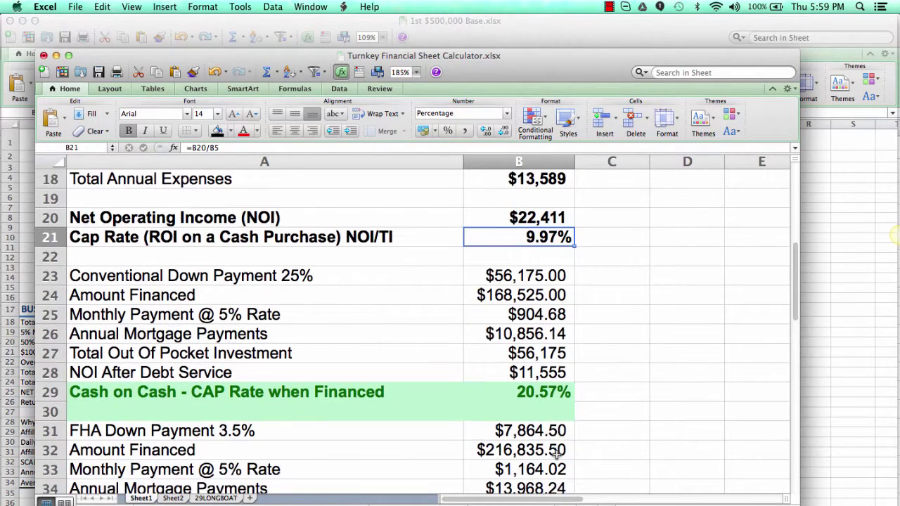
click(545, 392)
scroll(545, 392, down, 10)
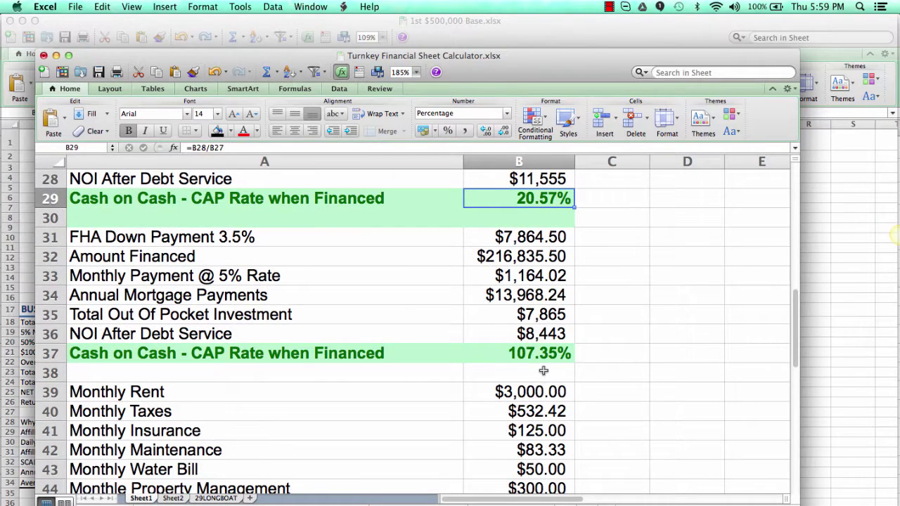
scroll(549, 376, up, 20)
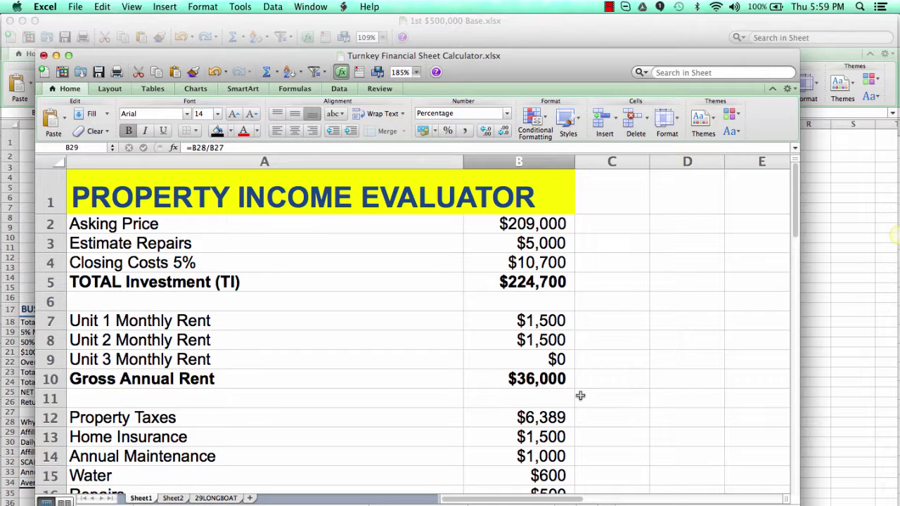
click(530, 223)
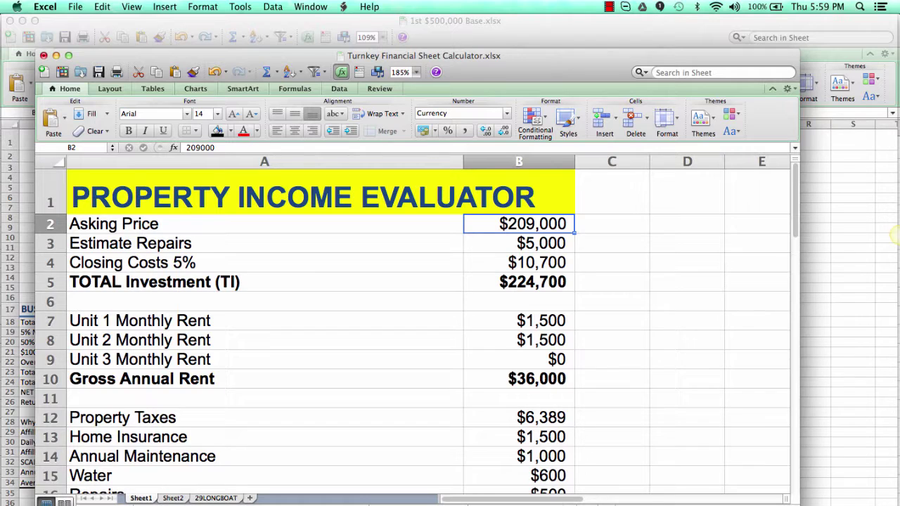
key(super+Tab)
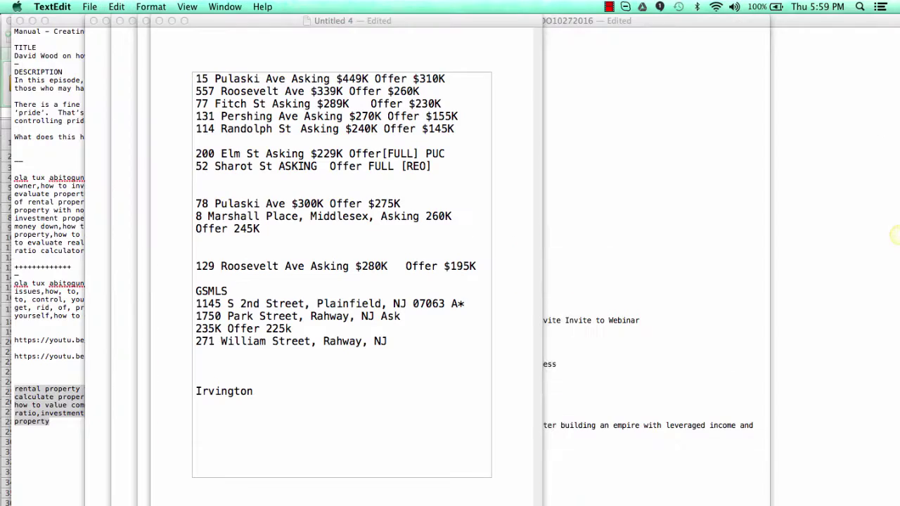
click(405, 337)
key(Return)
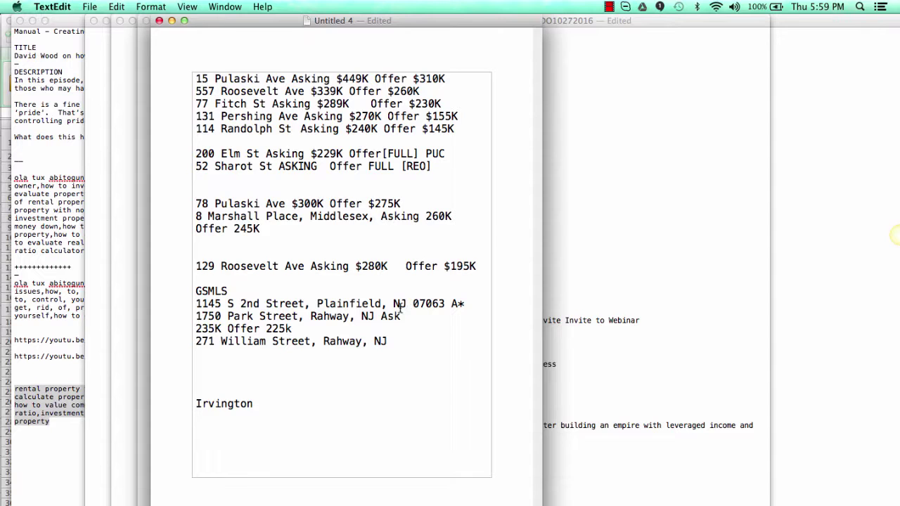
click(380, 316)
key(Return)
key(Down)
key(BackSpace)
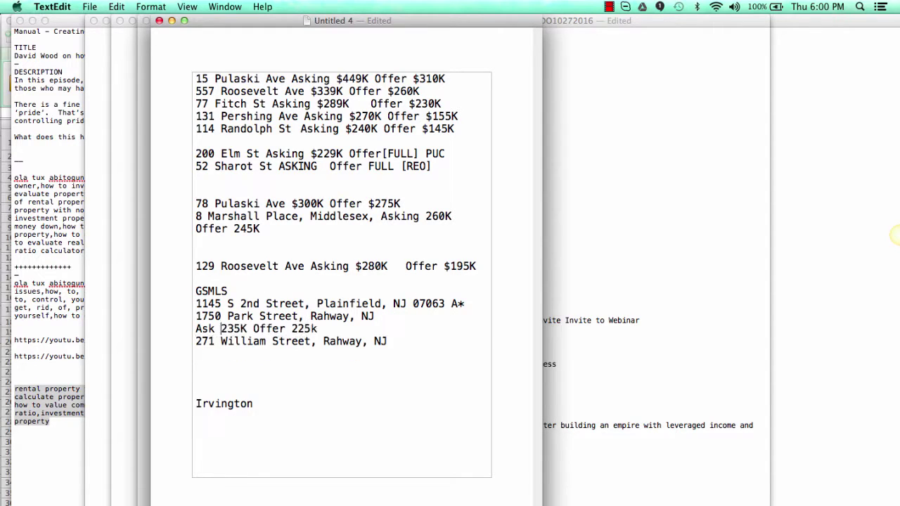
click(408, 343)
key(Return)
text(A)
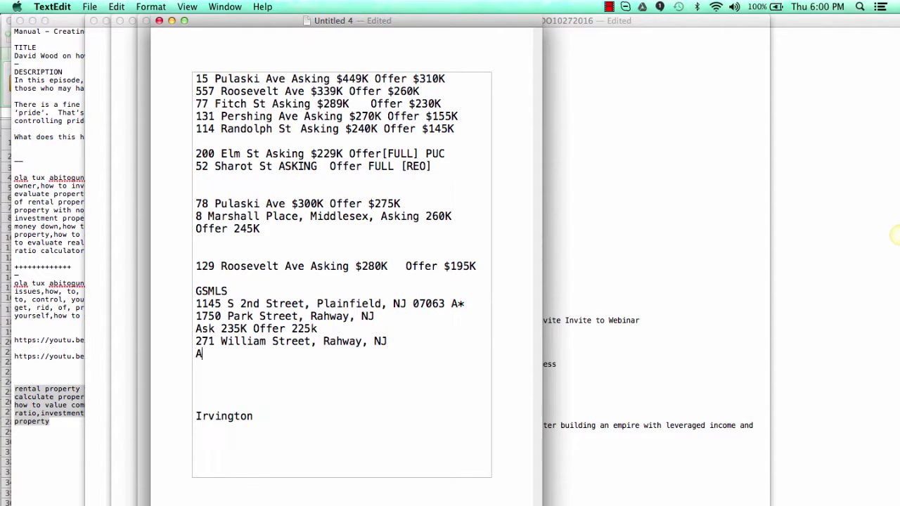
text(sk 209K offer)
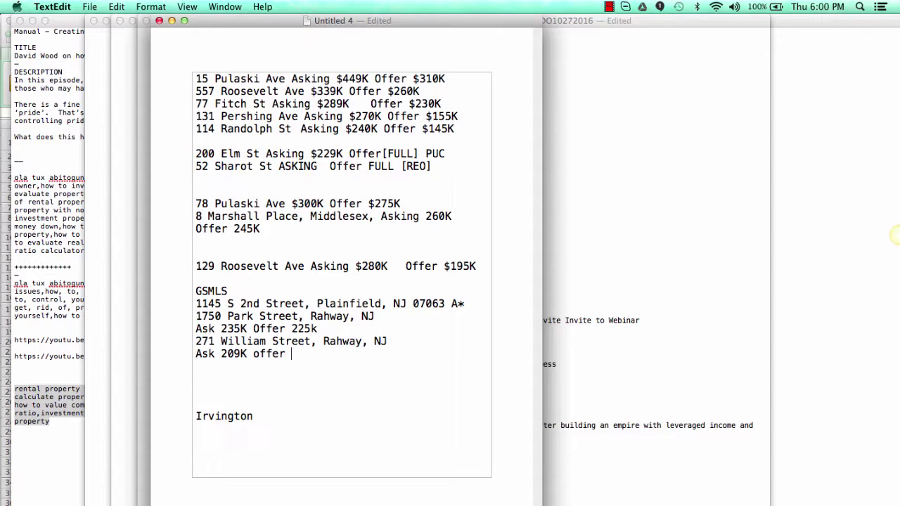
text( 209K)
click(197, 317)
key(Return)
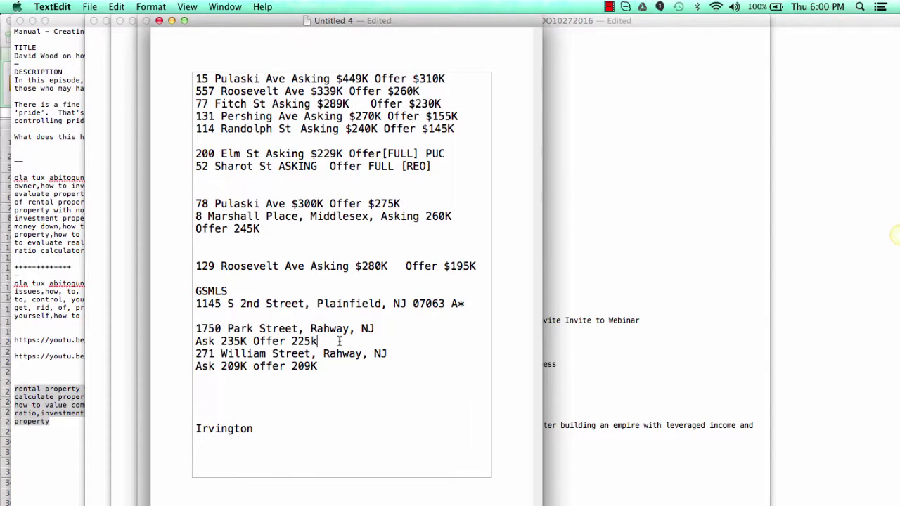
click(335, 362)
click(271, 205)
click(266, 229)
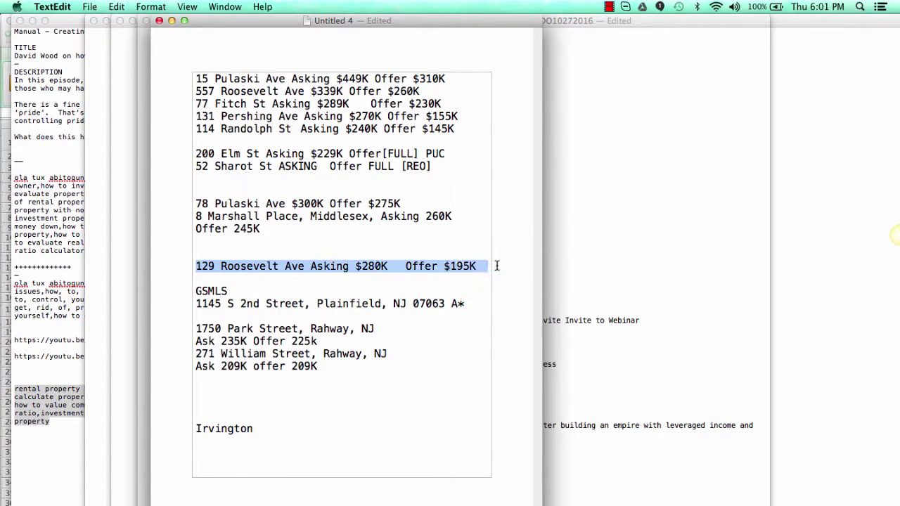
drag(197, 265, 504, 268)
key(super+c)
key(BackSpace)
click(433, 168)
key(Return)
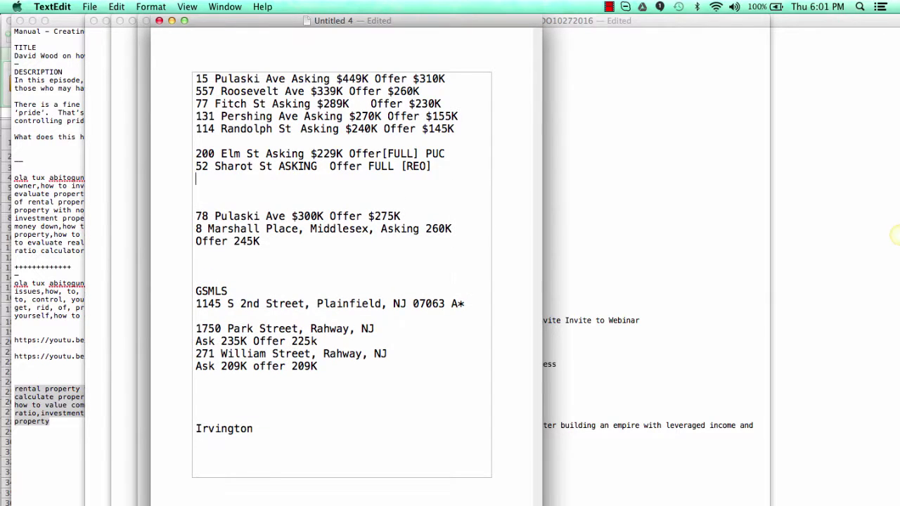
click(466, 129)
key(Return)
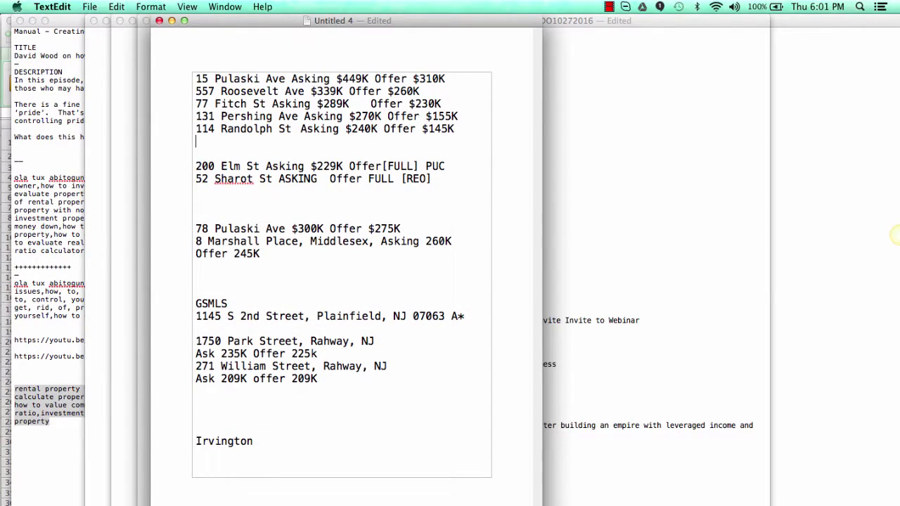
key(super+v)
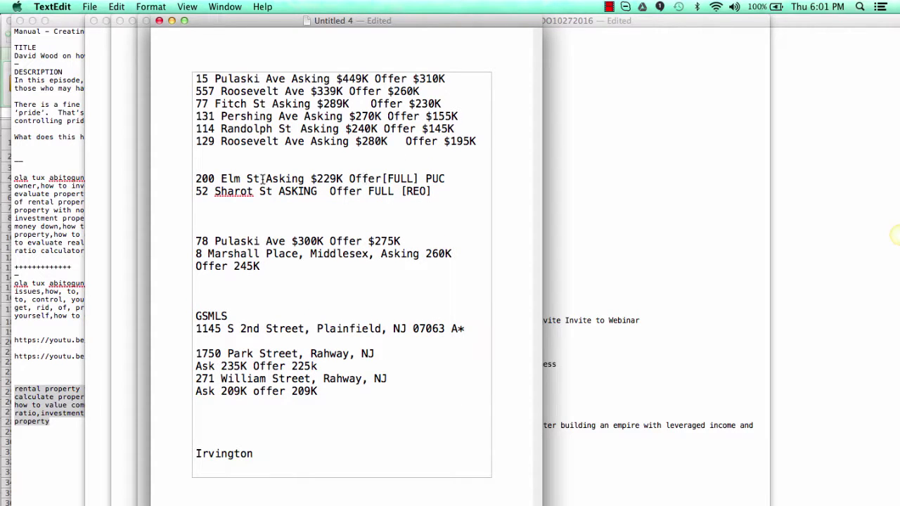
key(BackSpace)
click(227, 212)
key(BackSpace)
key(BackSpace)
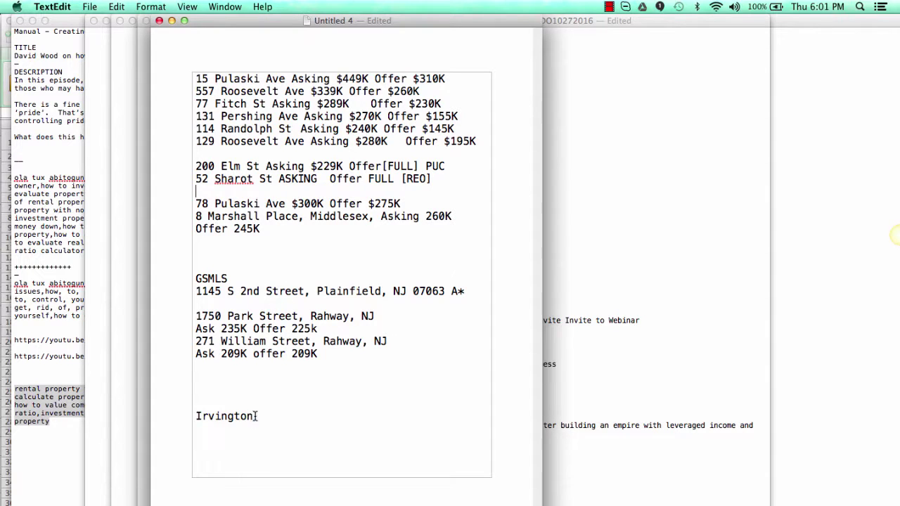
drag(254, 416, 169, 419)
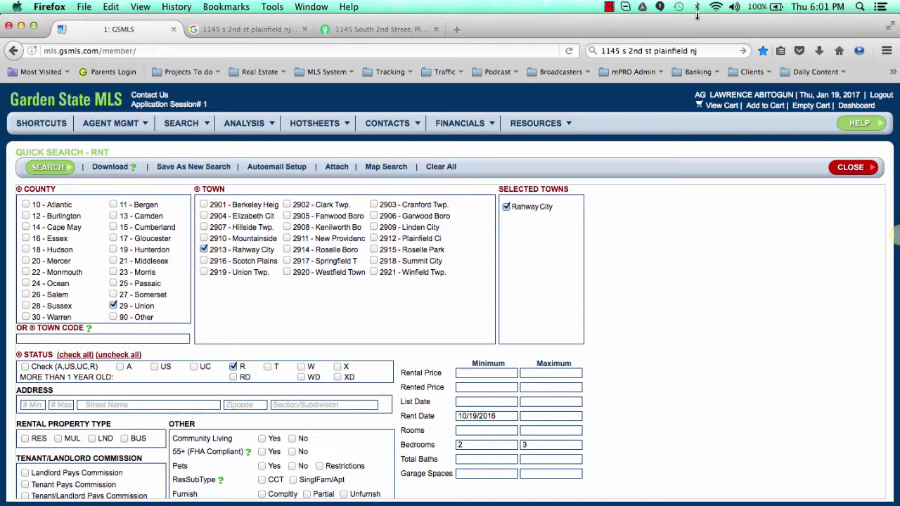
Step: Swap 29 - Union for 16 - Essex and tick East Orange, Newark City and Irvington Twp
click(610, 7)
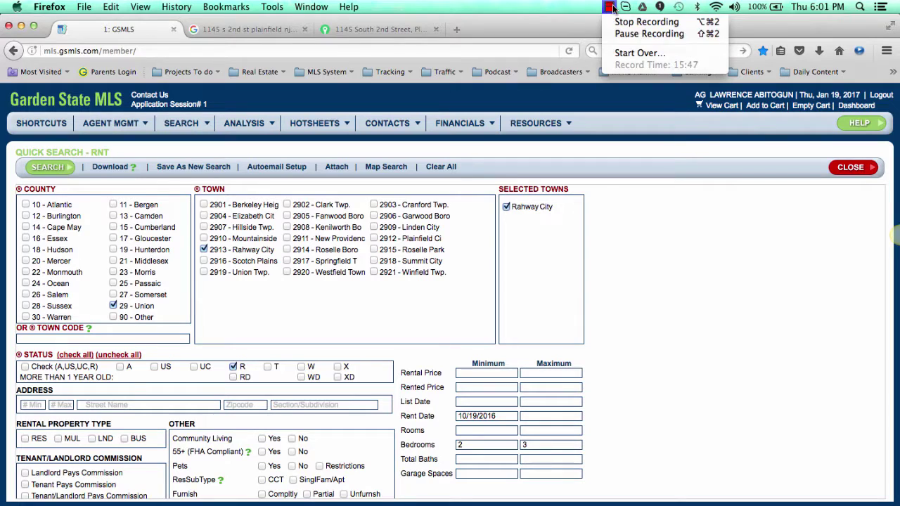
click(637, 33)
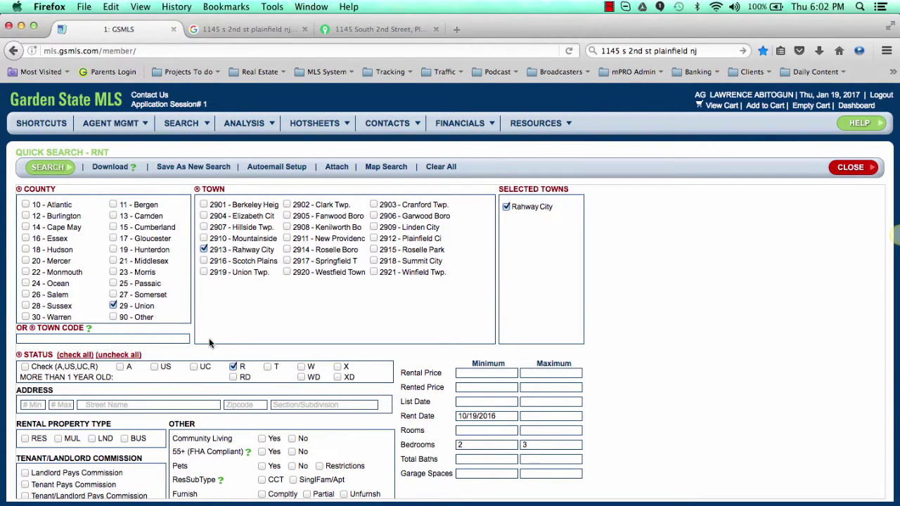
click(114, 305)
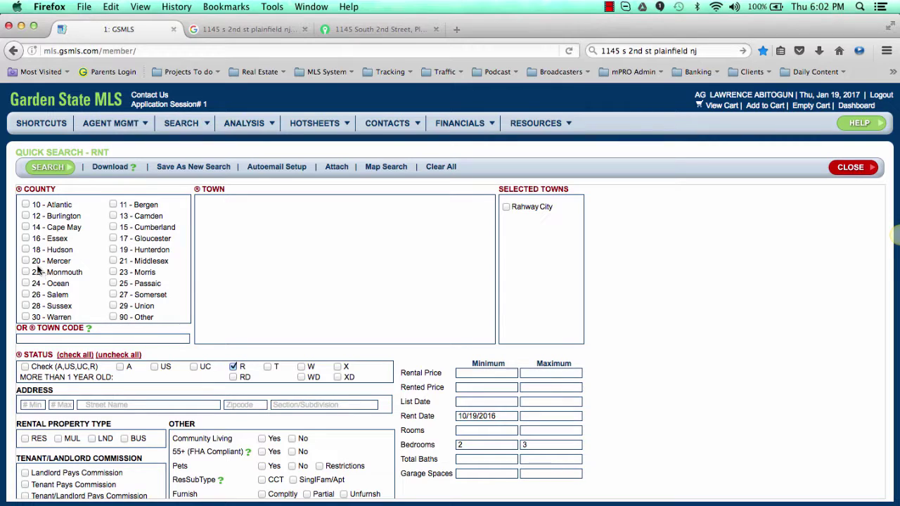
click(26, 239)
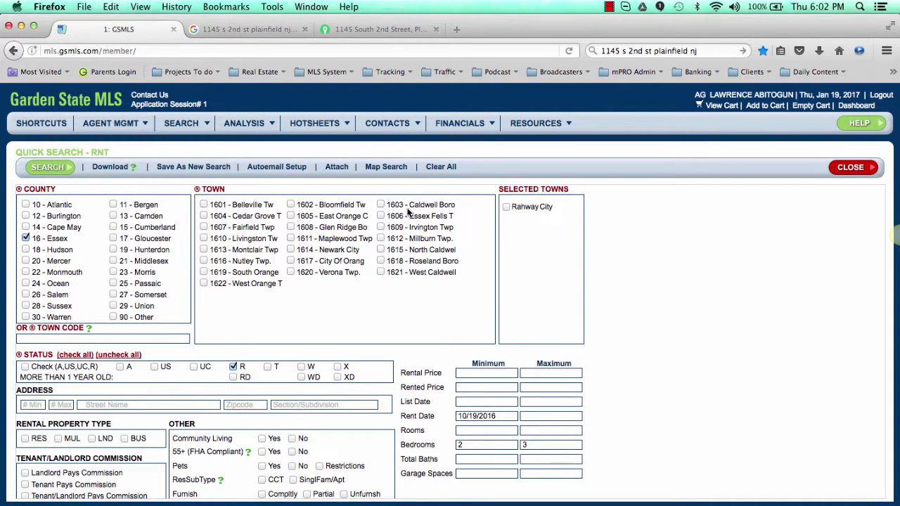
click(291, 215)
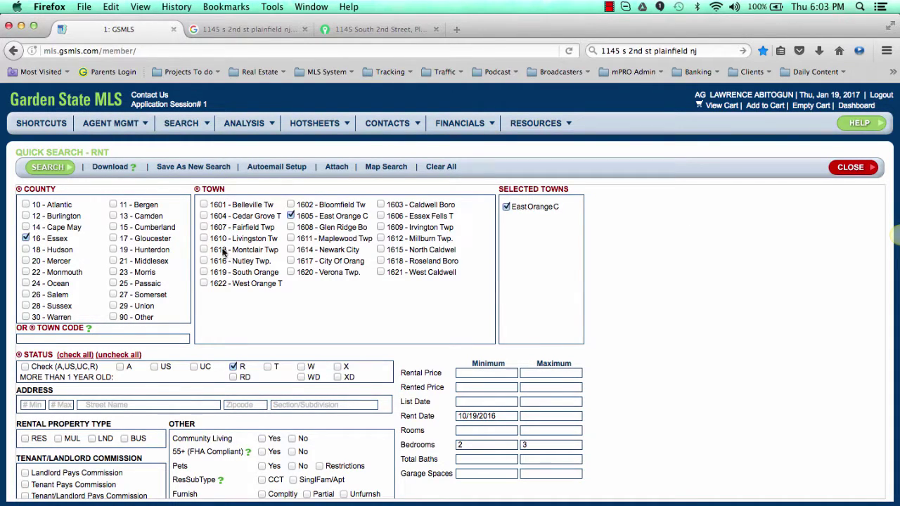
click(290, 249)
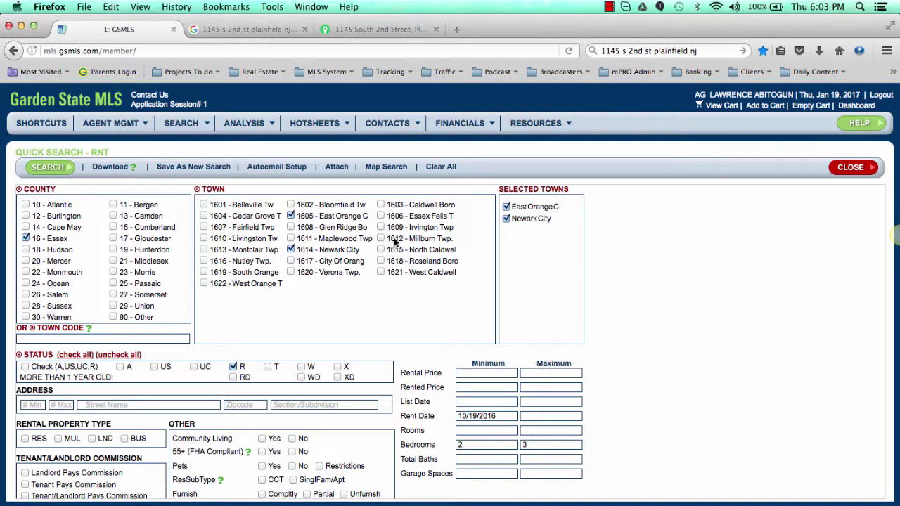
click(381, 228)
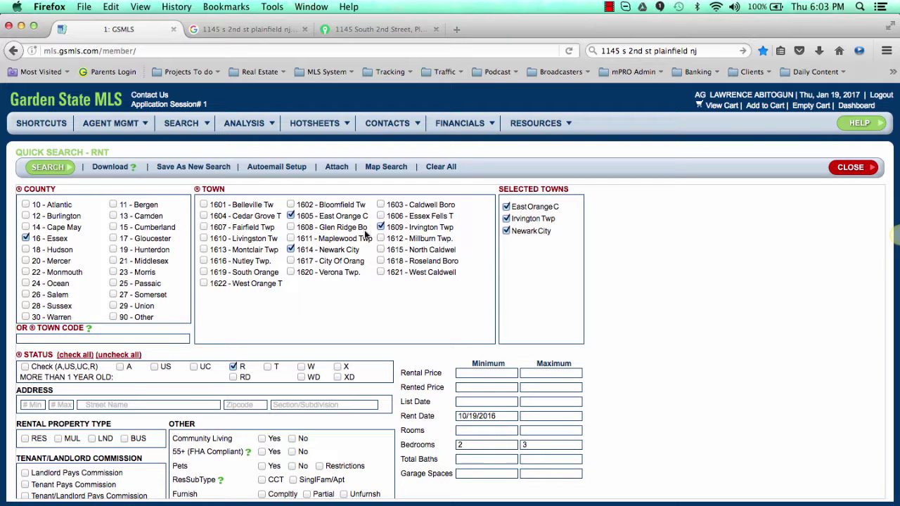
Step: Add town 1617 to the rental search, drop R status and adjust the minimum rent date
click(292, 262)
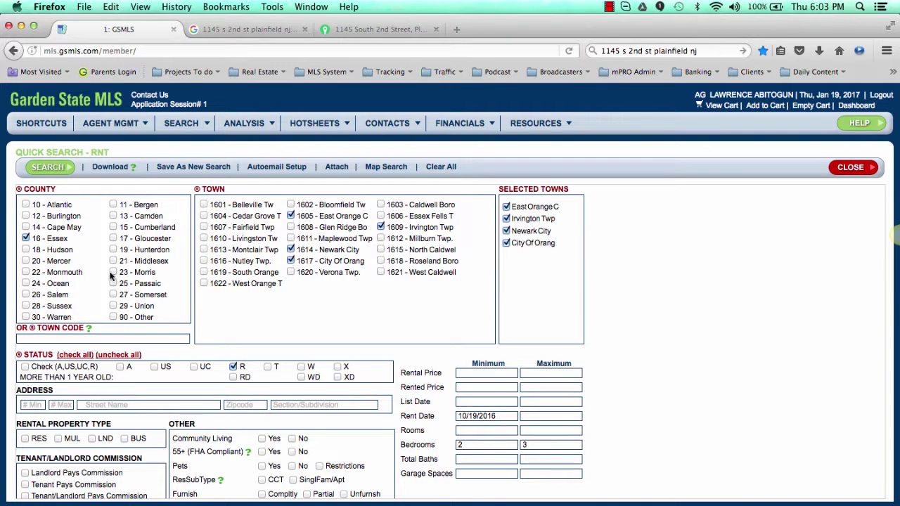
scroll(151, 407, down, 2)
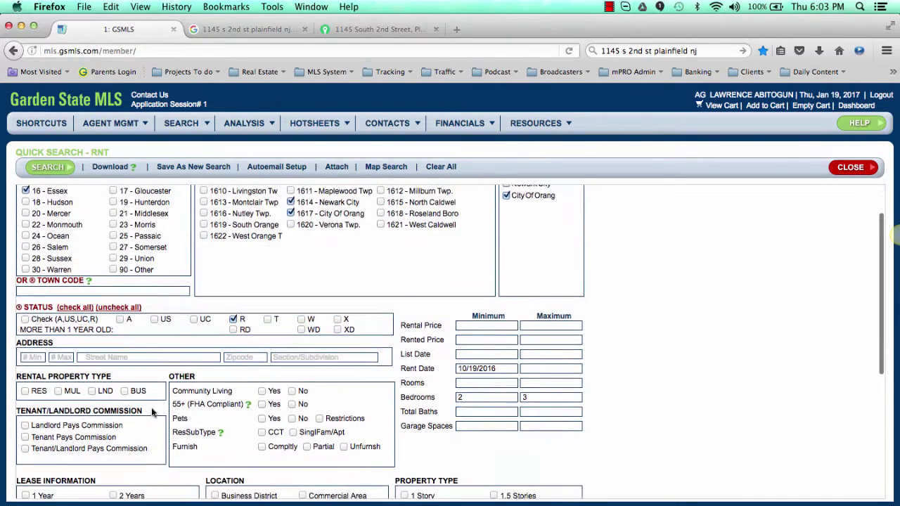
click(235, 319)
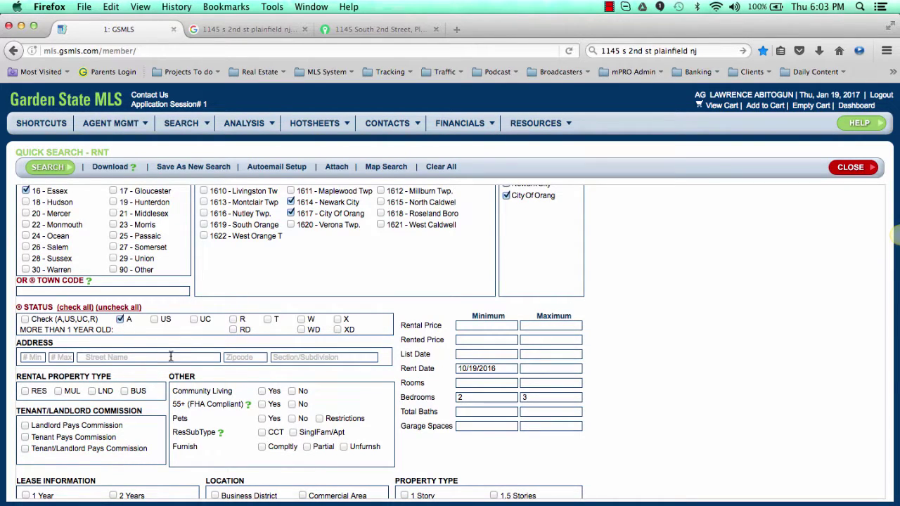
click(496, 369)
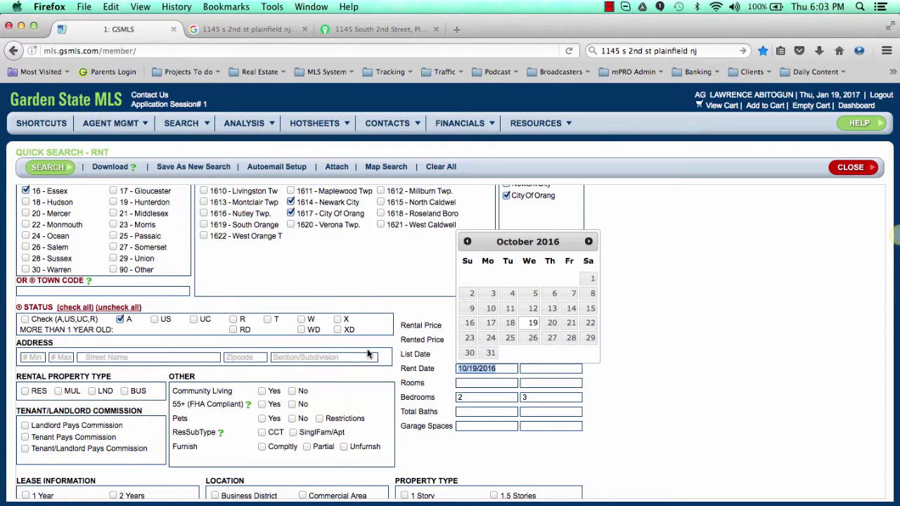
mouse_move(192, 131)
mouse_move(202, 153)
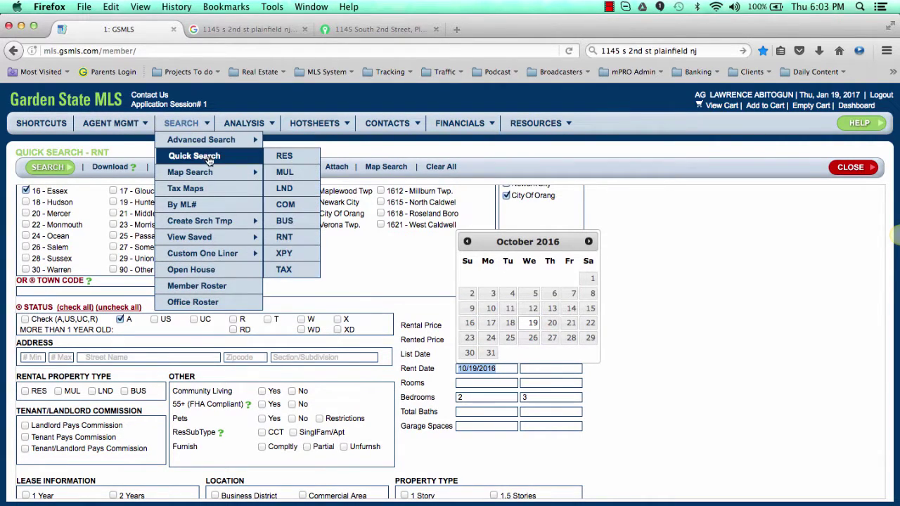
Step: Start a multi-family (MUL) quick search in 16 - Essex with East Orange, Irvington Twp, 1617 and Newark City
click(296, 172)
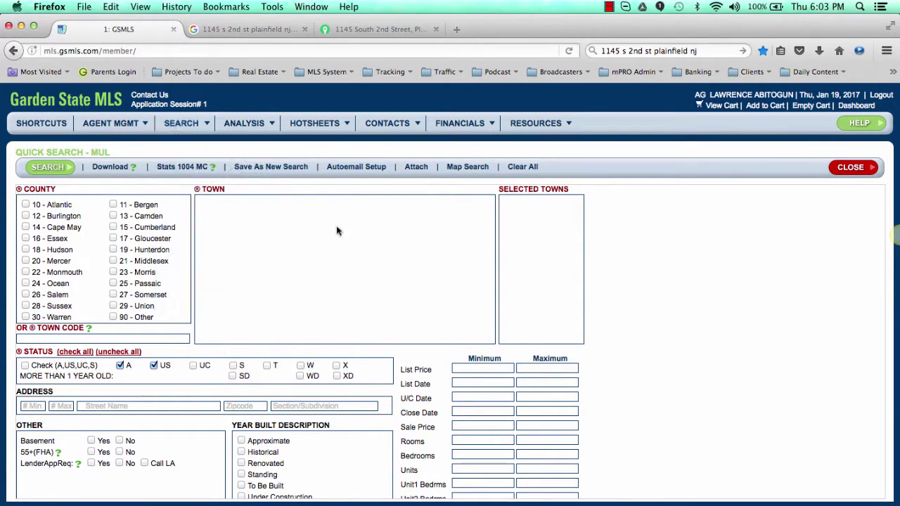
click(26, 238)
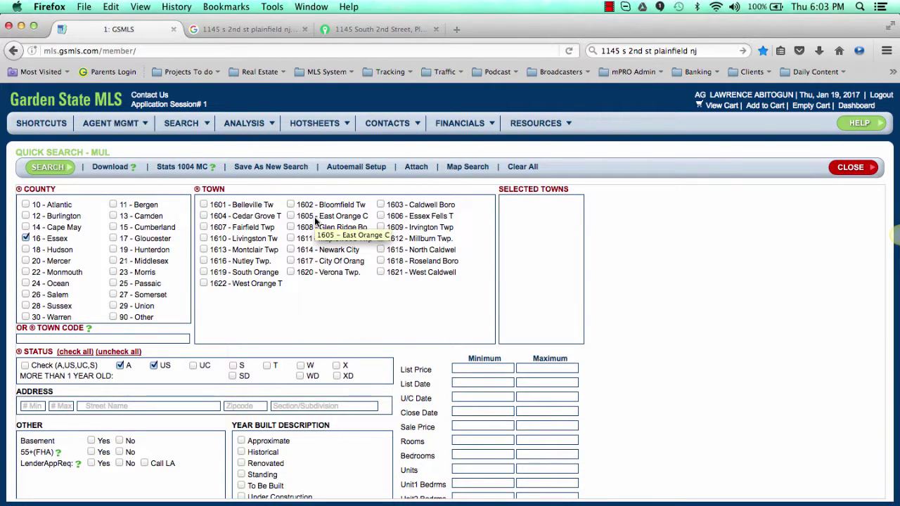
click(289, 216)
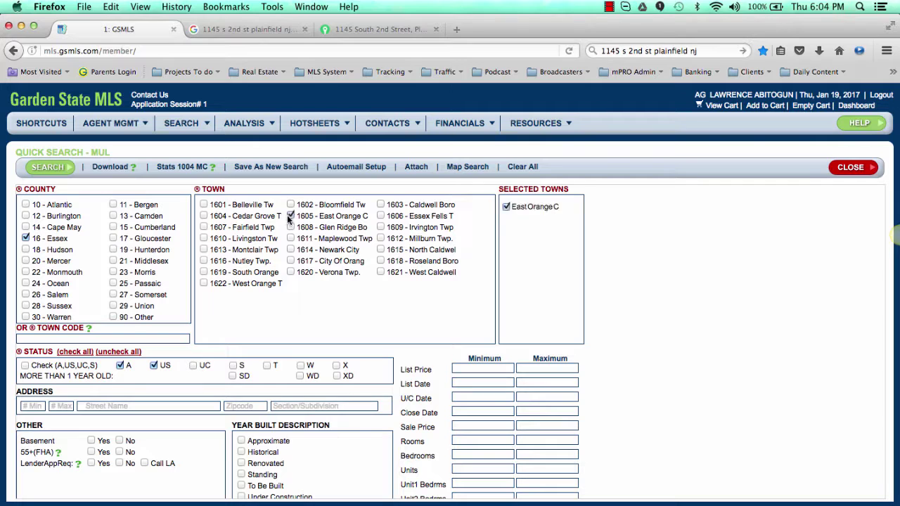
click(380, 226)
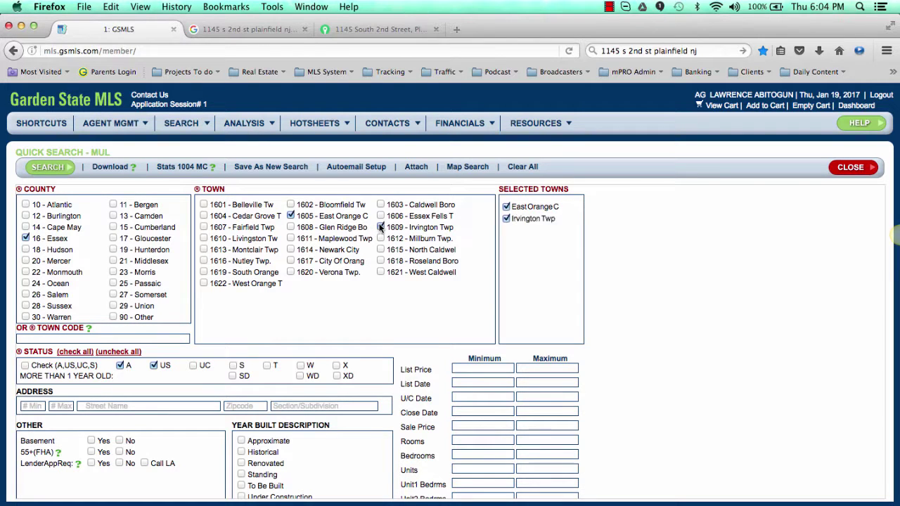
click(291, 261)
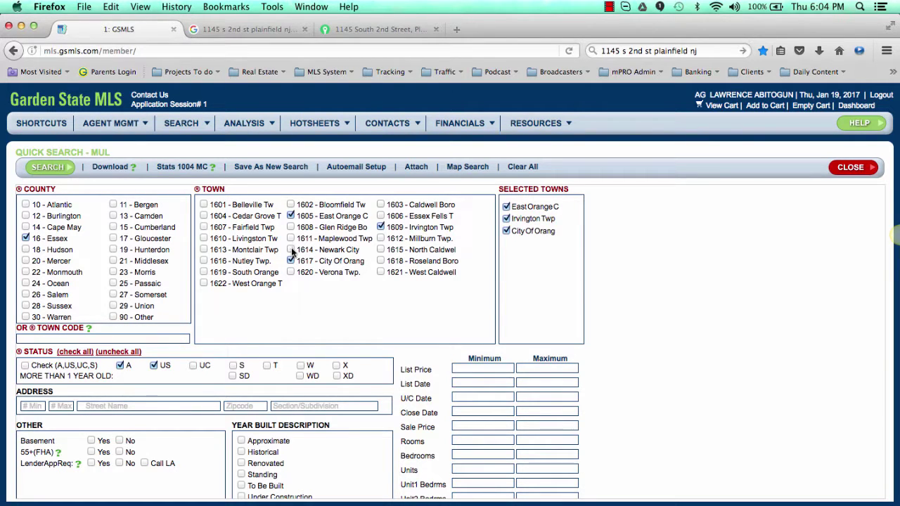
click(291, 251)
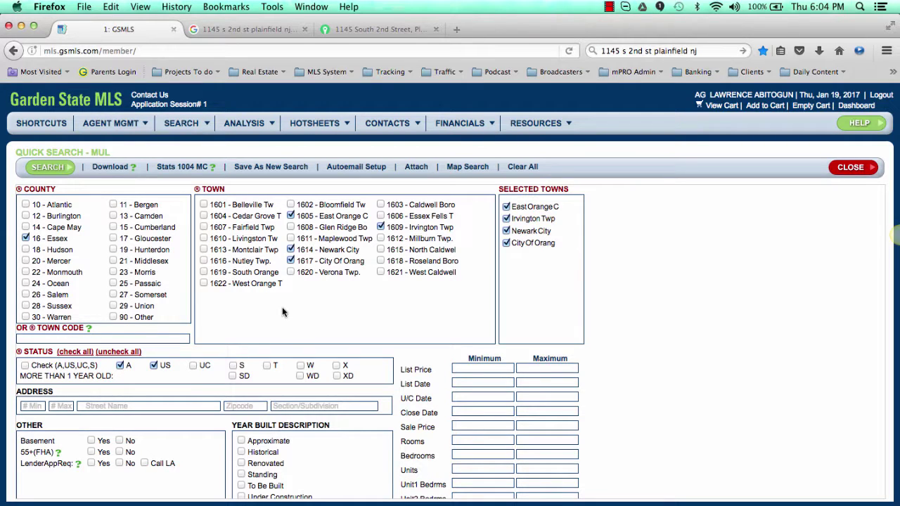
Step: Exclude US status listings from the multi-family search
click(155, 366)
drag(173, 370, 157, 362)
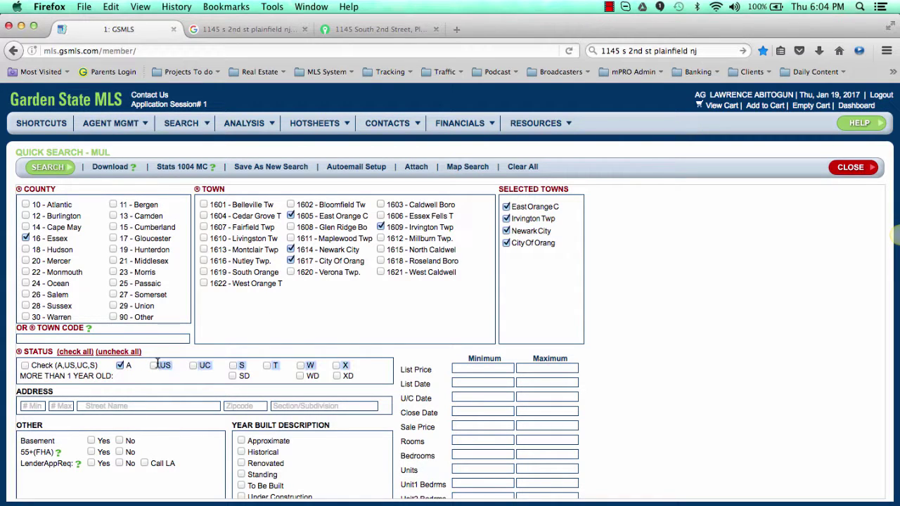
click(172, 369)
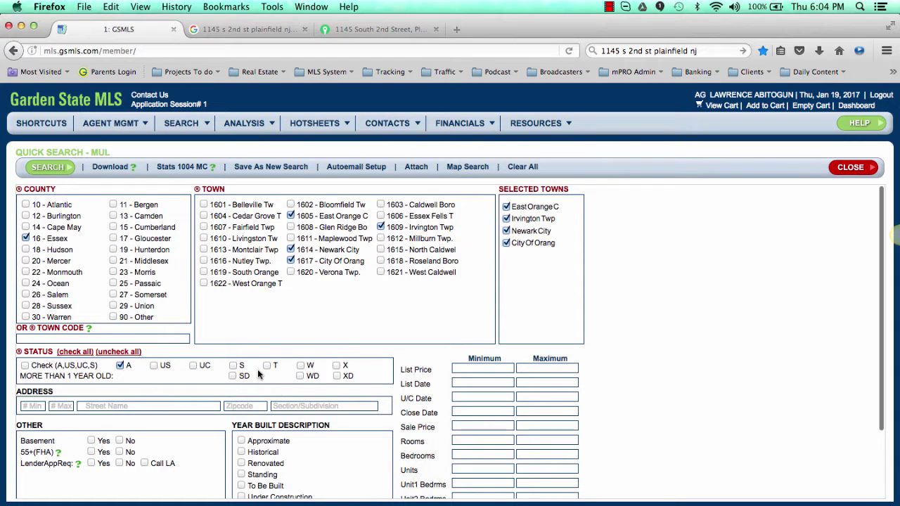
scroll(257, 371, down, 2)
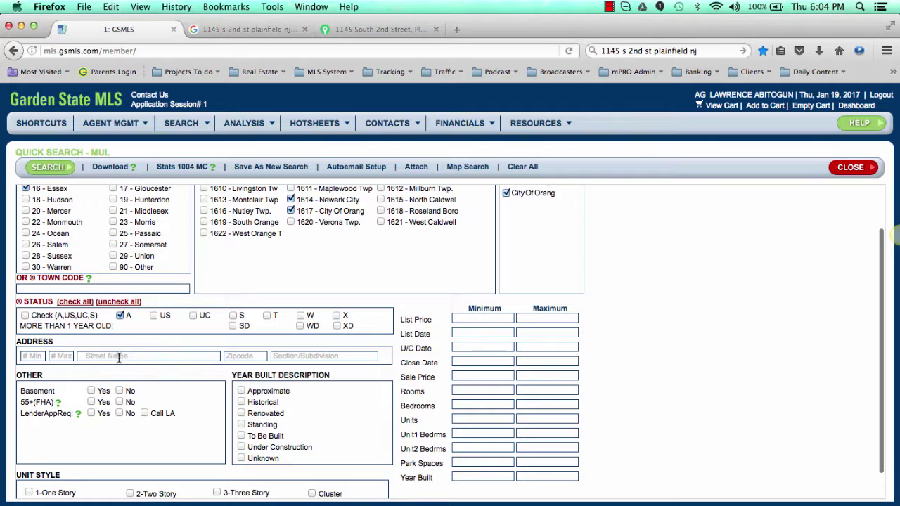
Step: Set Bedrooms to 5–6 and Units to 2–2
click(471, 406)
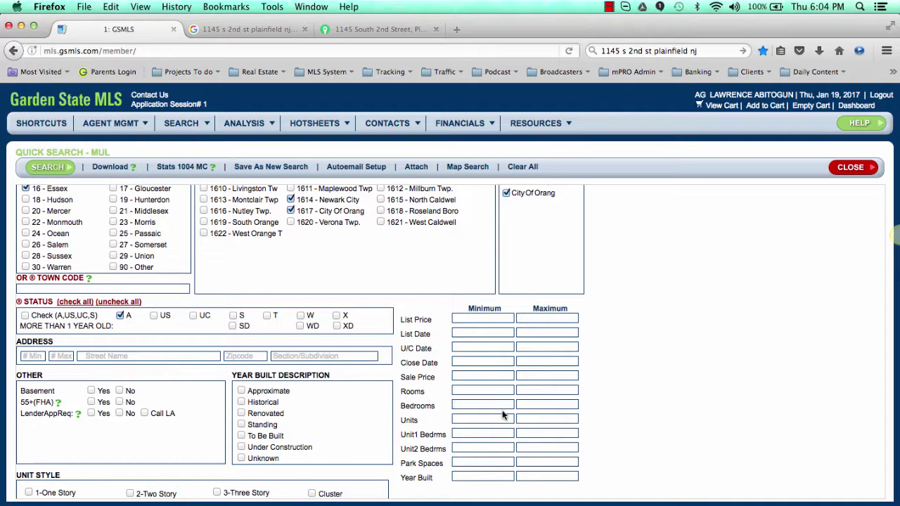
text(5)
text(6)
click(464, 421)
text(2)
key(Tab)
text(2)
click(657, 418)
Step: Read the 55+ (FHA) option explanation and close it
click(60, 403)
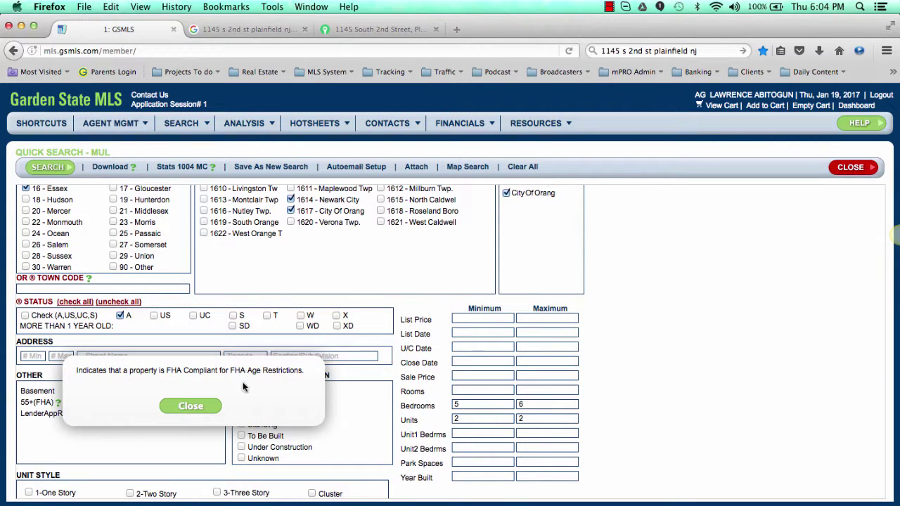
click(191, 407)
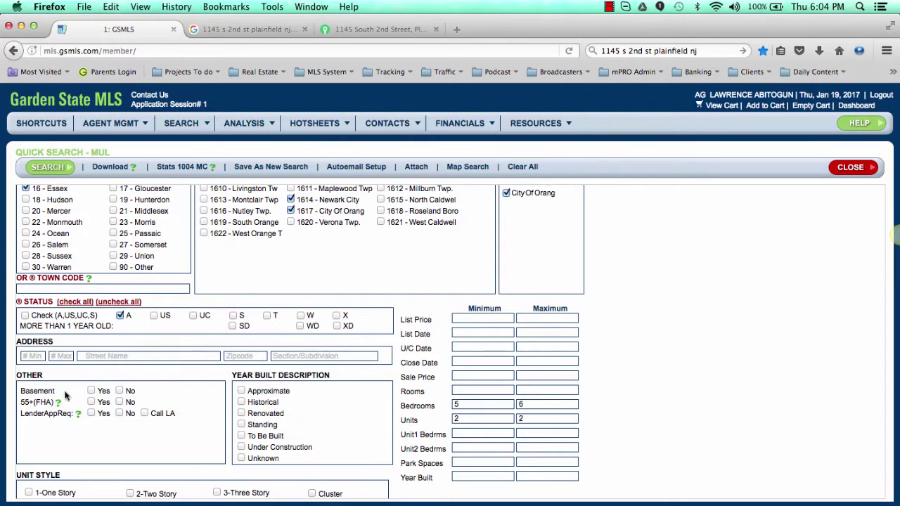
scroll(204, 369, down, 2)
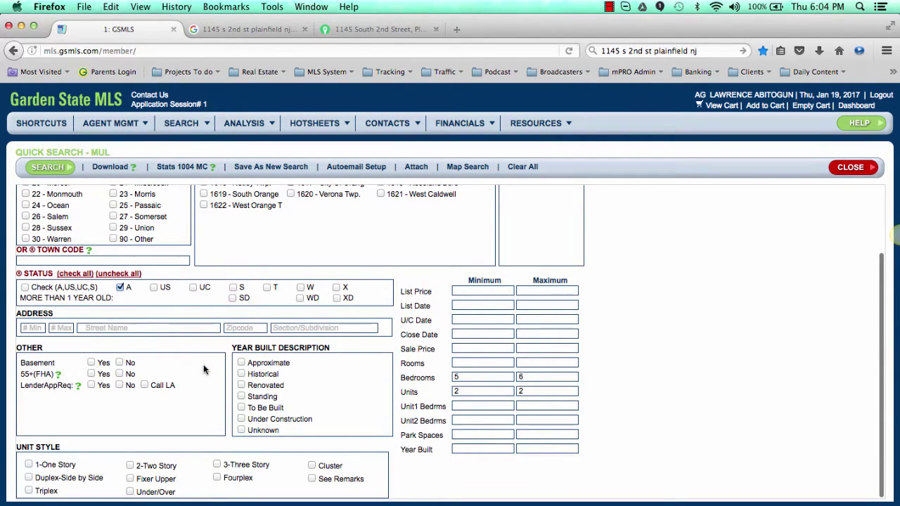
scroll(203, 364, up, 4)
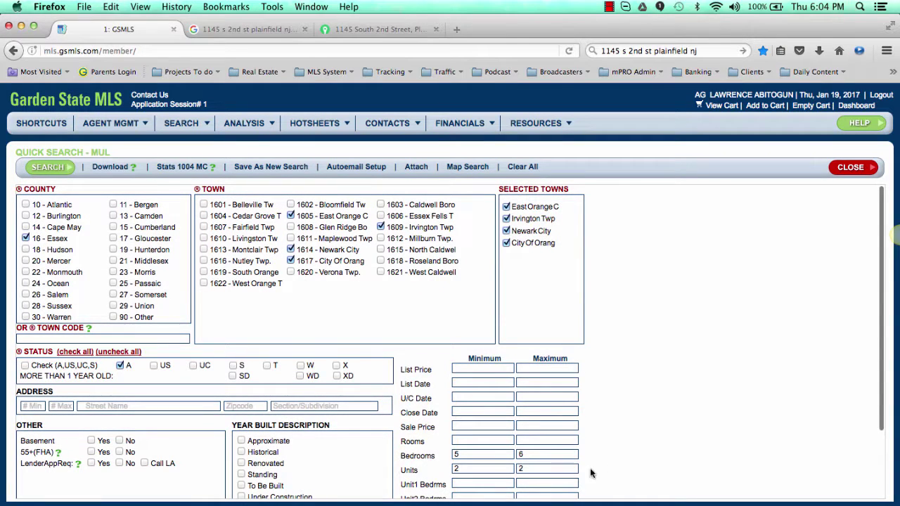
scroll(285, 411, down, 3)
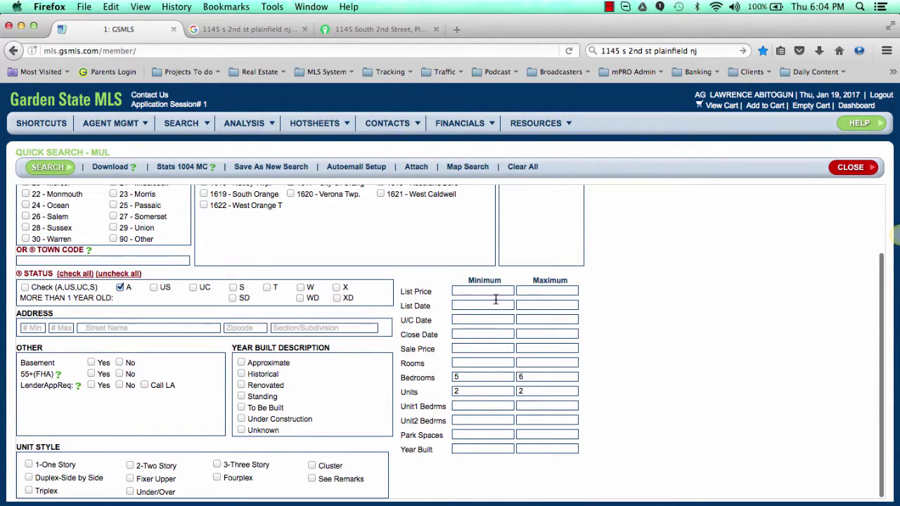
Step: Set the list price range to a 100000 minimum and a 170000 maximum
click(543, 290)
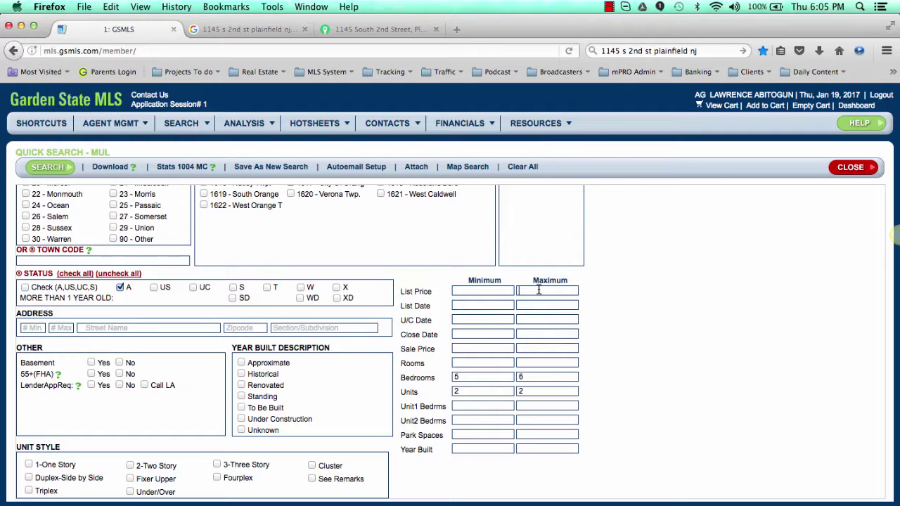
text(170)
text(000)
text(100000)
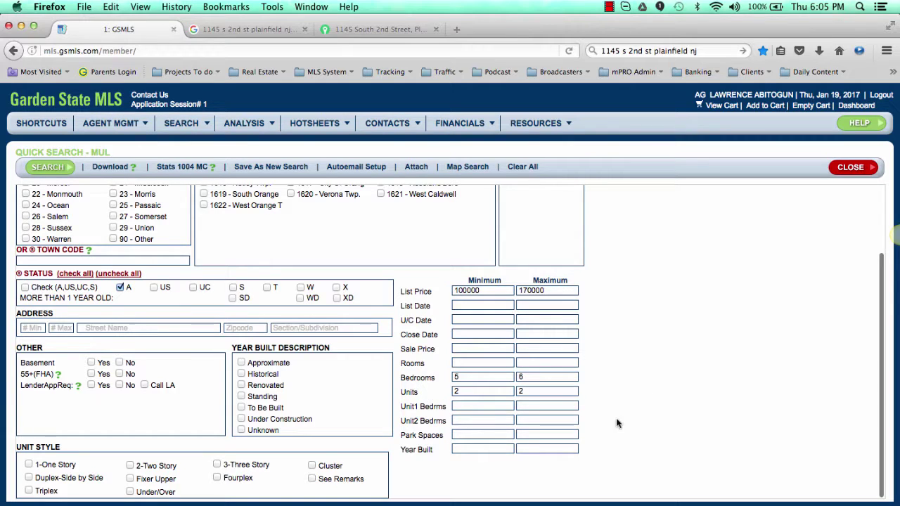
scroll(616, 423, up, 3)
scroll(216, 298, down, 3)
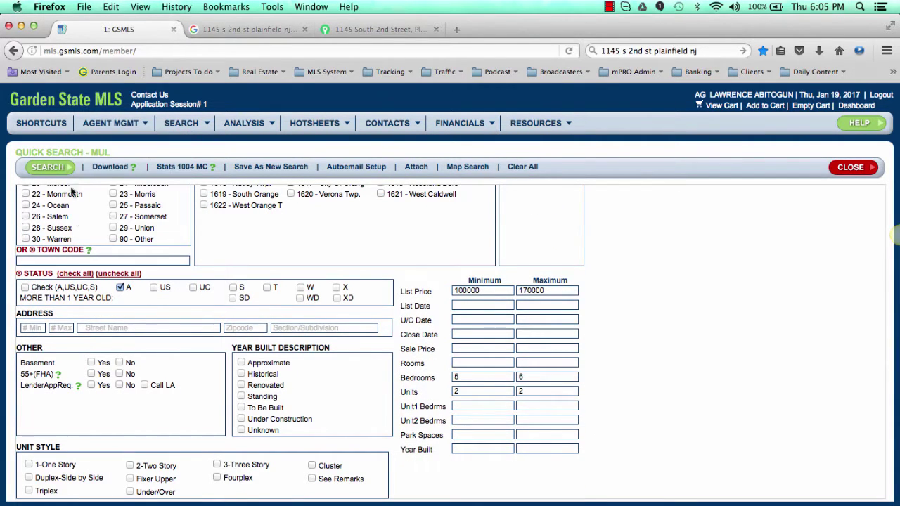
Step: Run the search, then remove East Orange, Newark City and 1617 and search Irvington Twp only
click(47, 167)
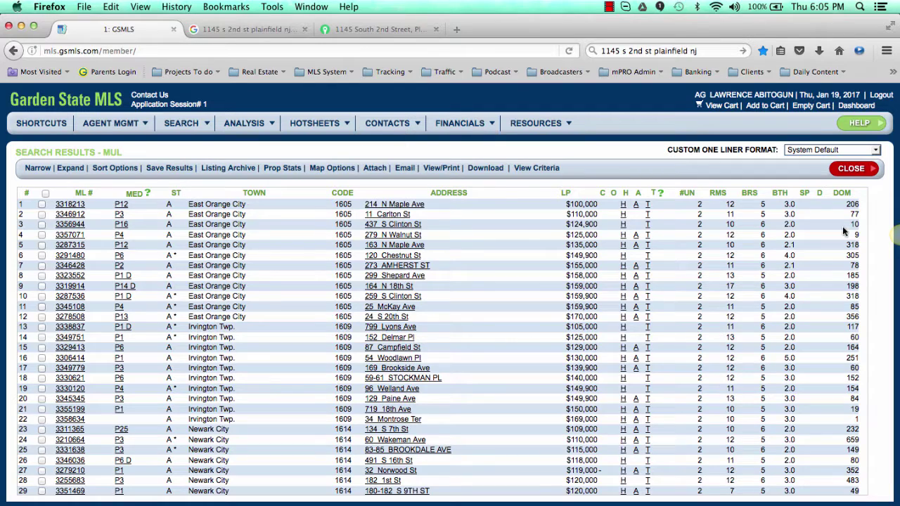
click(852, 170)
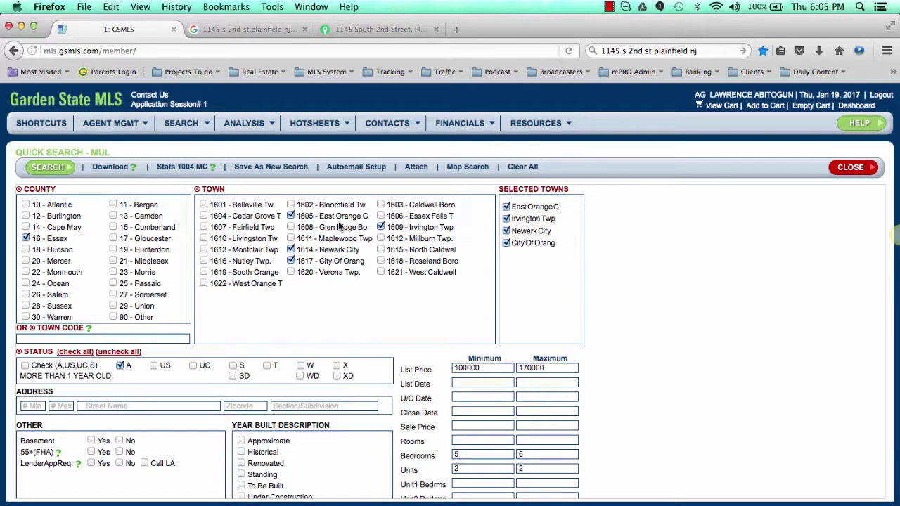
click(290, 216)
click(290, 250)
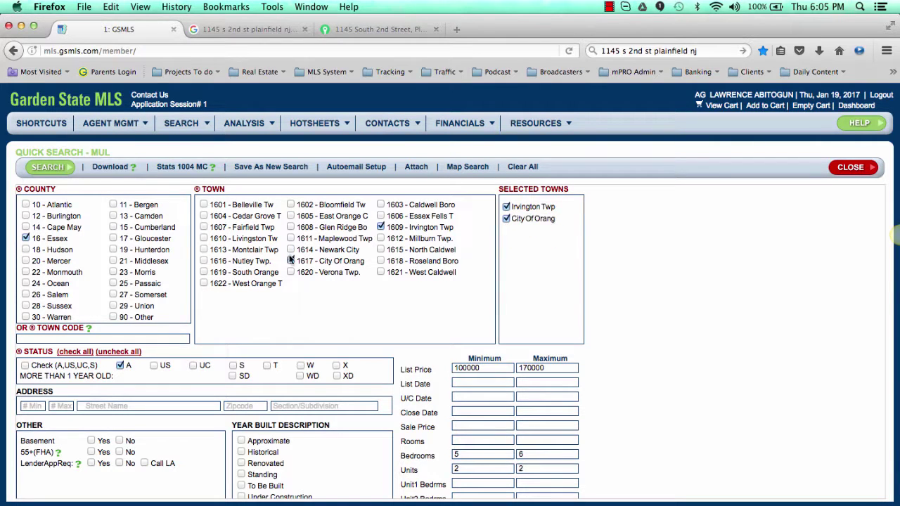
click(290, 260)
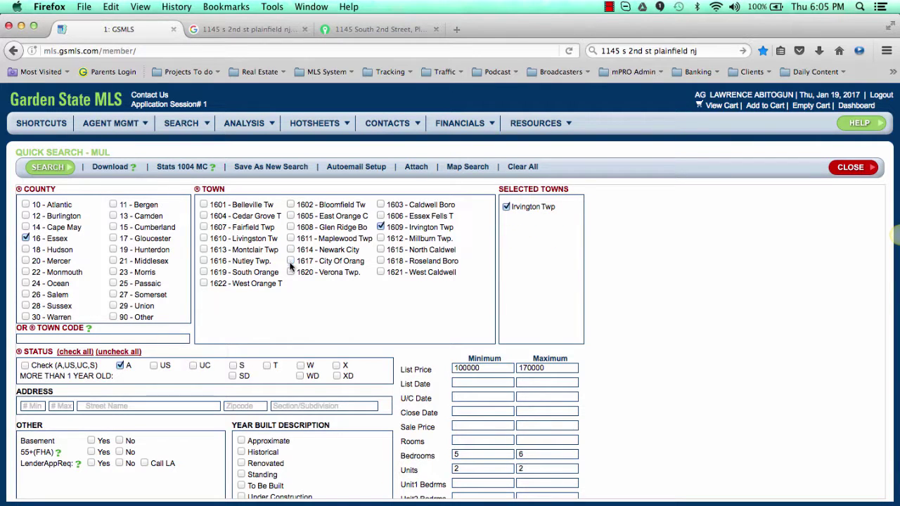
click(66, 170)
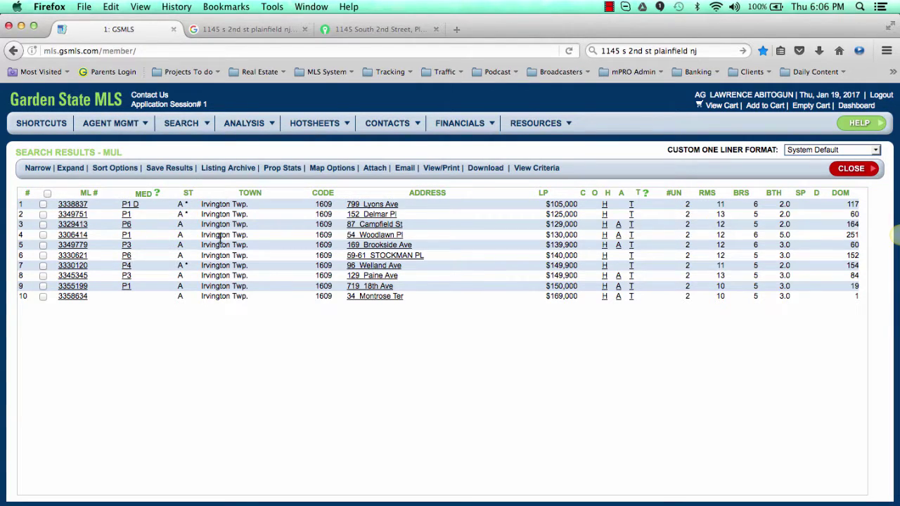
click(48, 195)
click(43, 204)
click(43, 213)
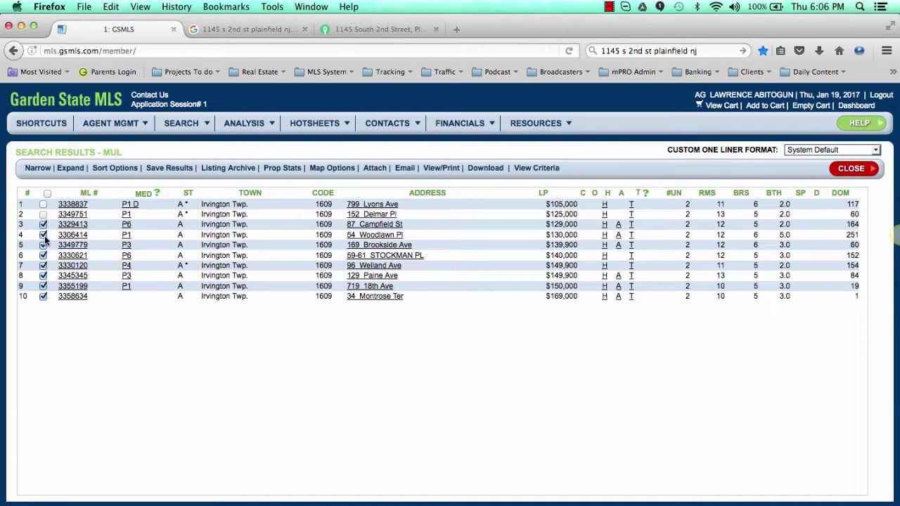
click(38, 168)
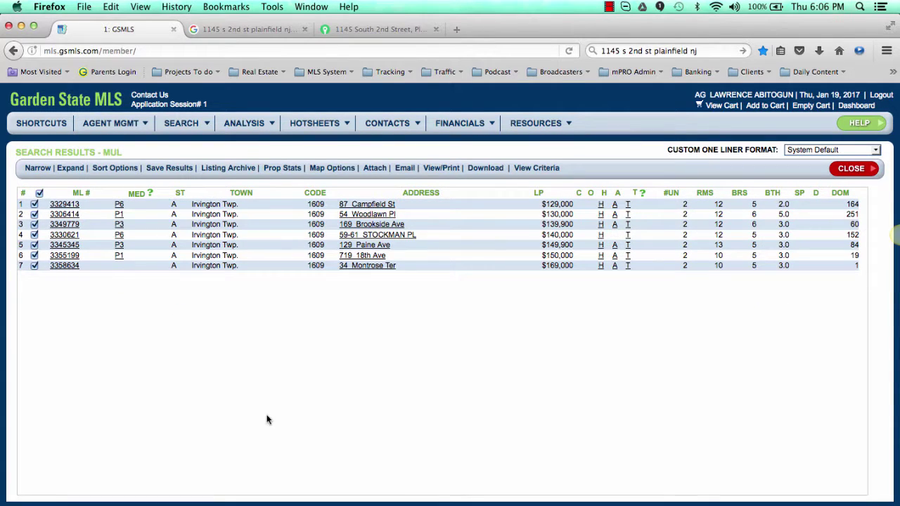
click(538, 194)
click(67, 266)
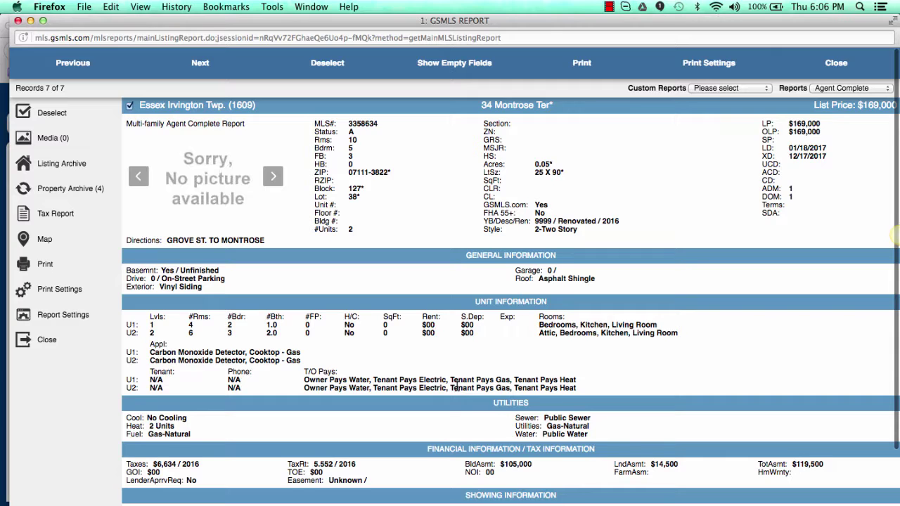
scroll(456, 389, down, 3)
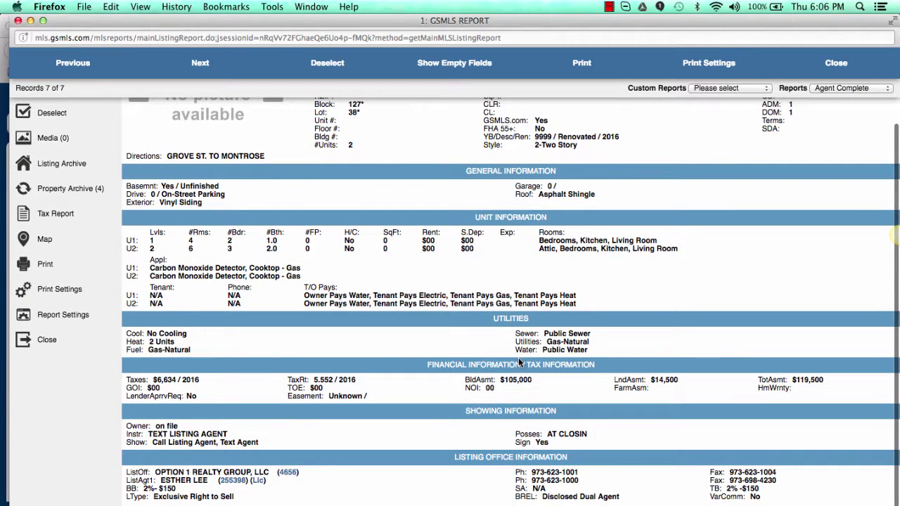
scroll(518, 357, up, 3)
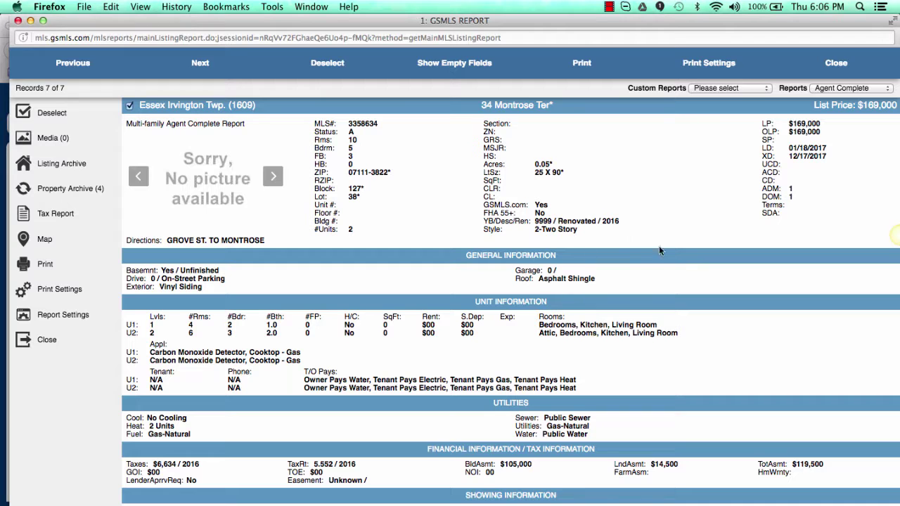
scroll(733, 336, down, 3)
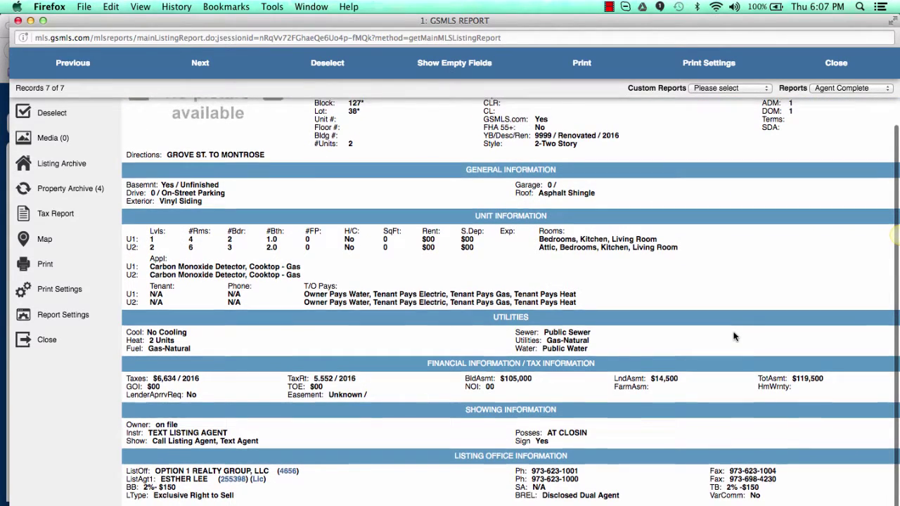
scroll(733, 337, up, 3)
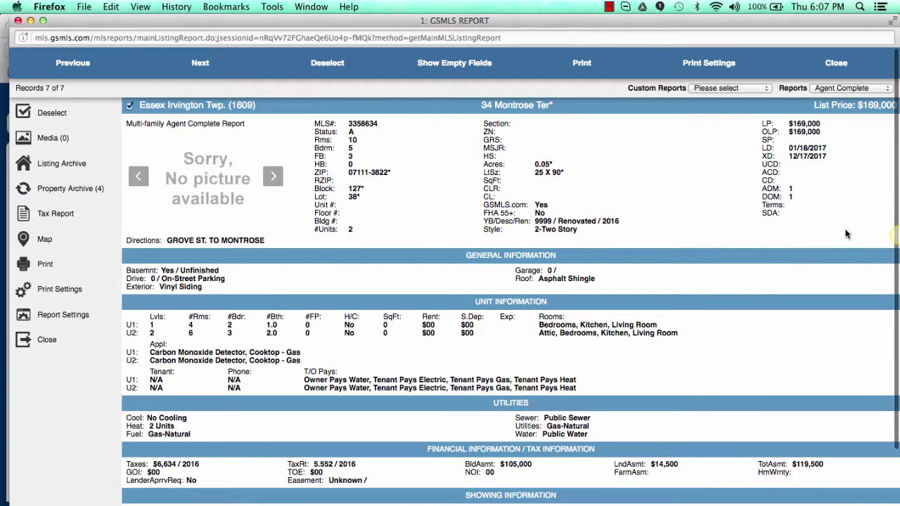
click(835, 63)
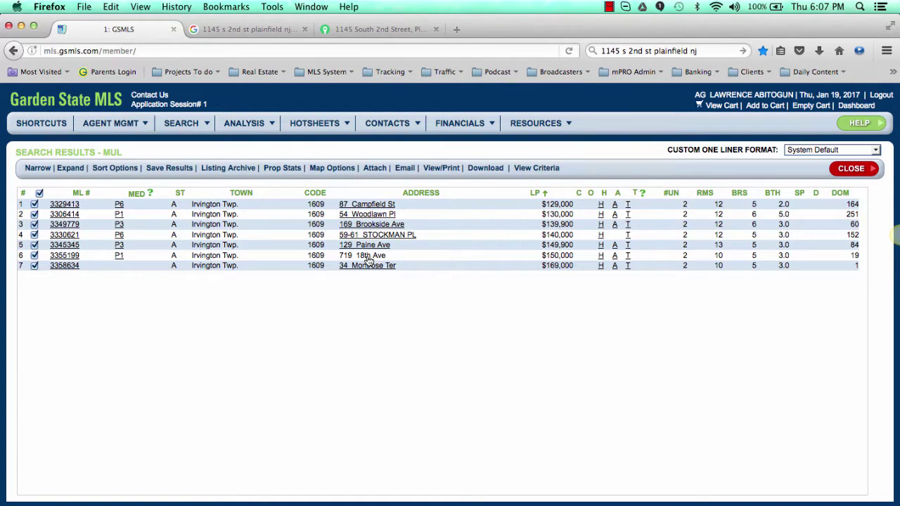
click(69, 256)
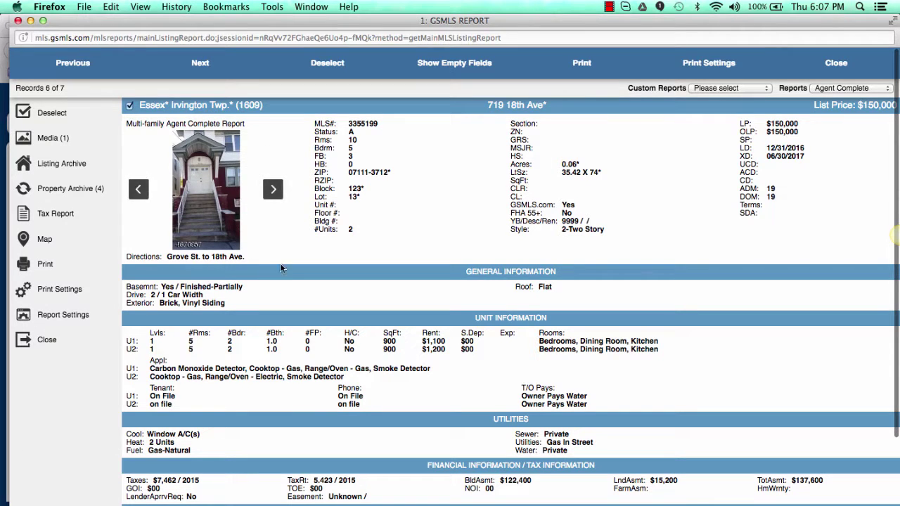
click(230, 215)
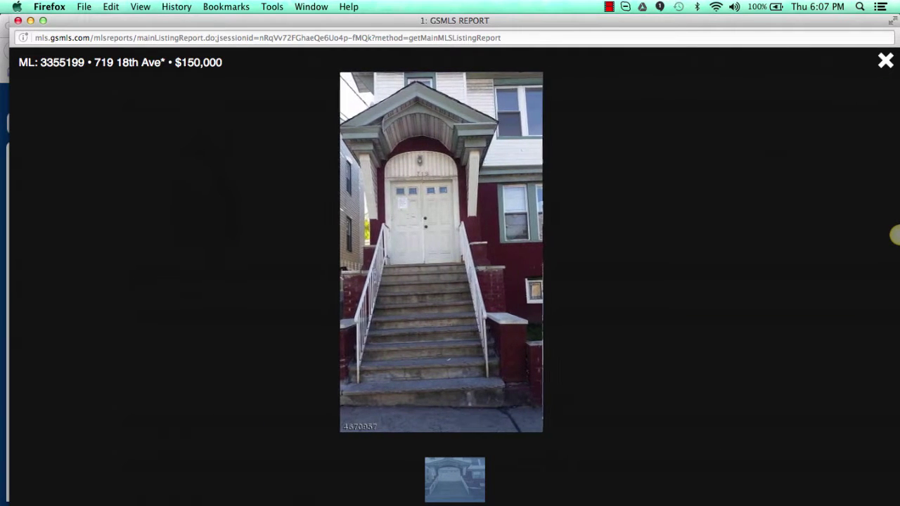
click(883, 62)
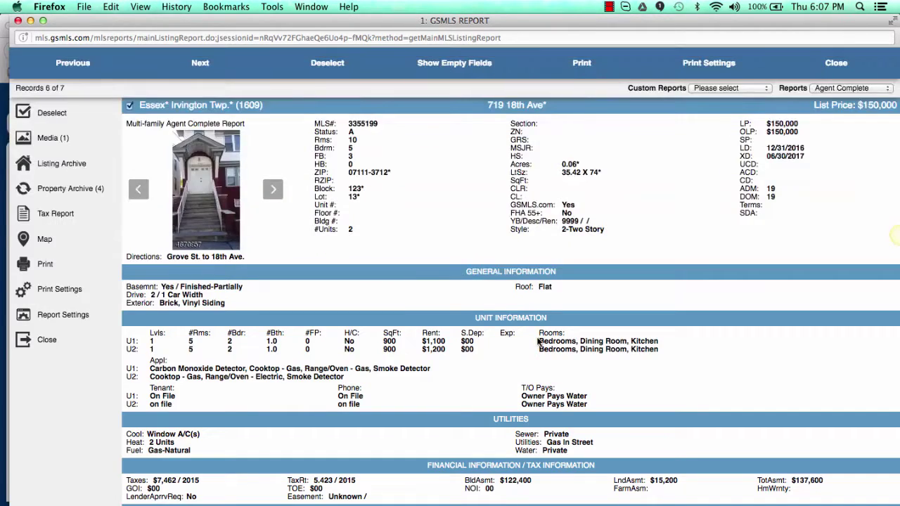
click(72, 63)
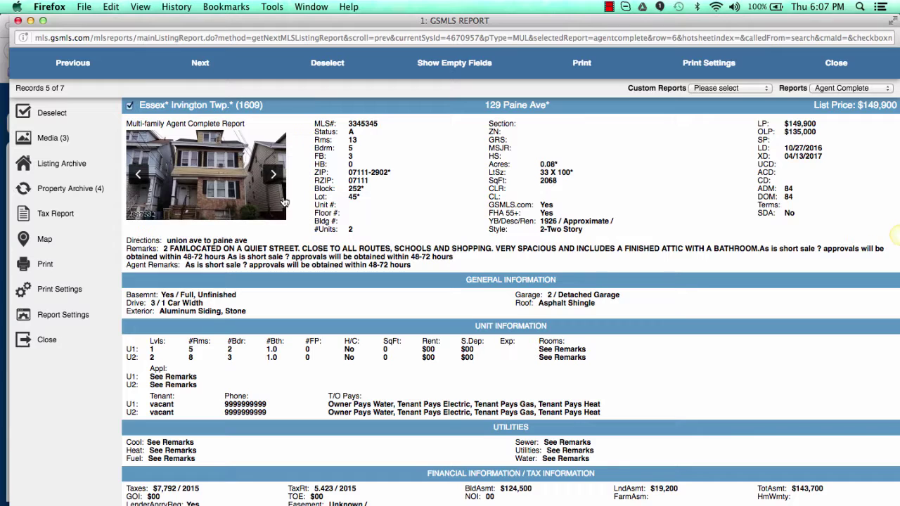
click(82, 66)
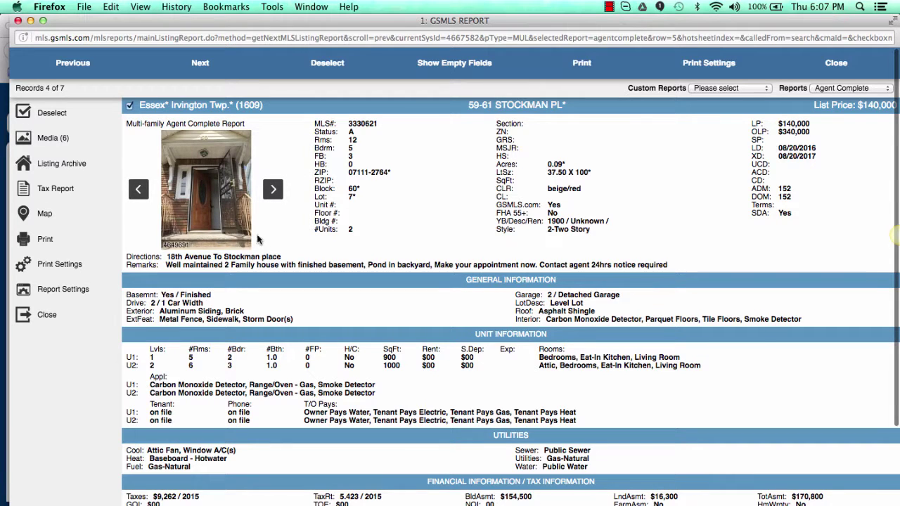
click(206, 214)
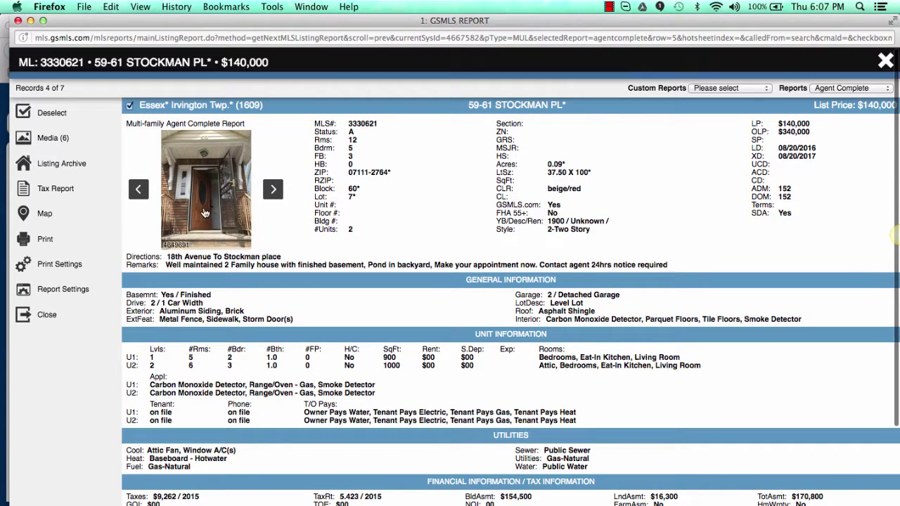
key(Right)
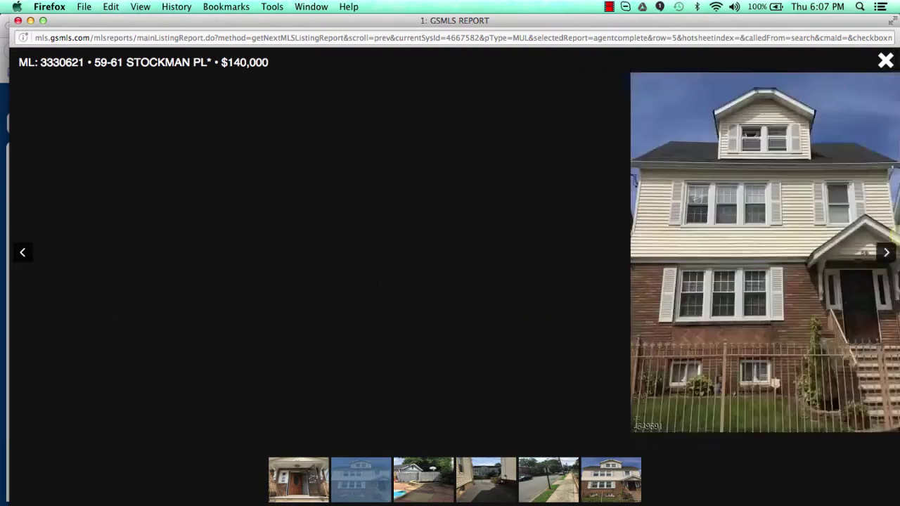
key(Right)
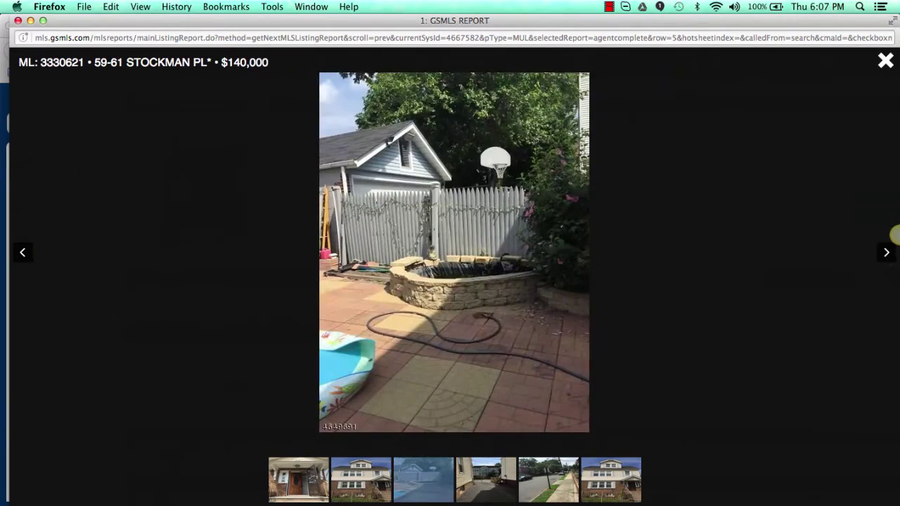
key(Right)
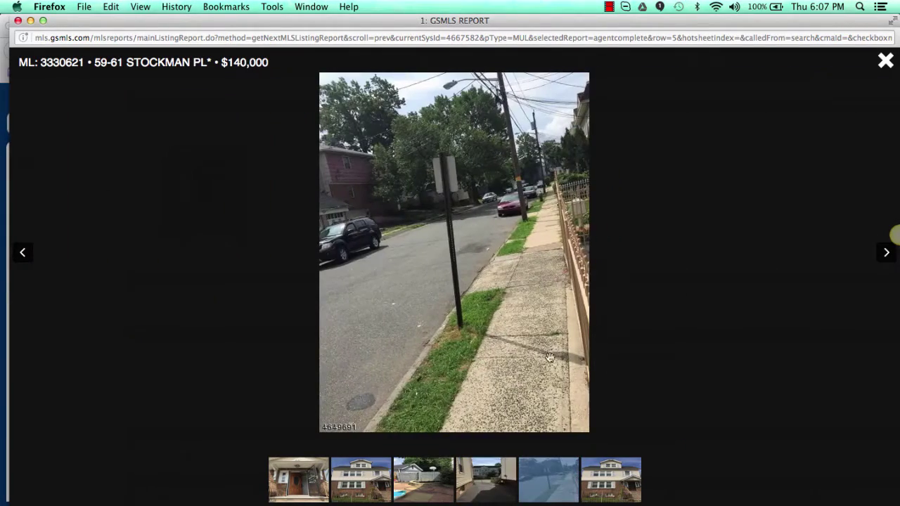
click(885, 62)
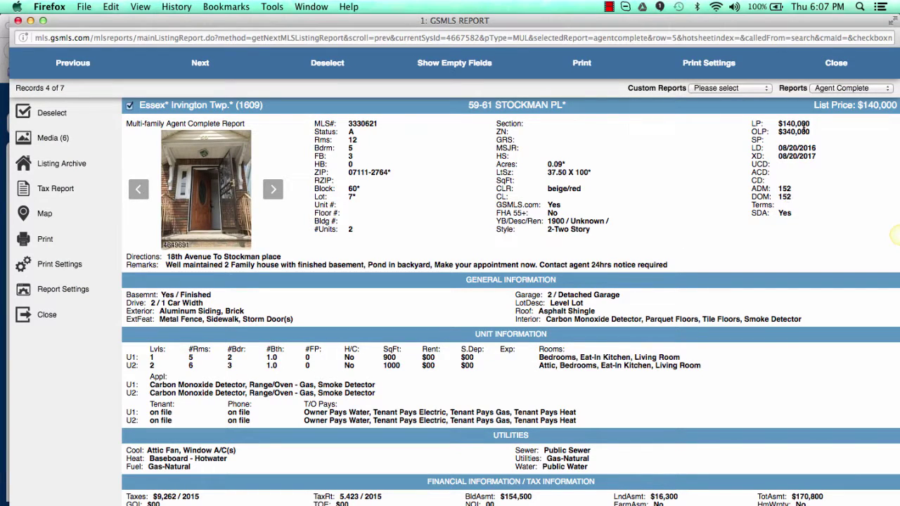
drag(788, 132, 835, 137)
click(533, 256)
click(842, 66)
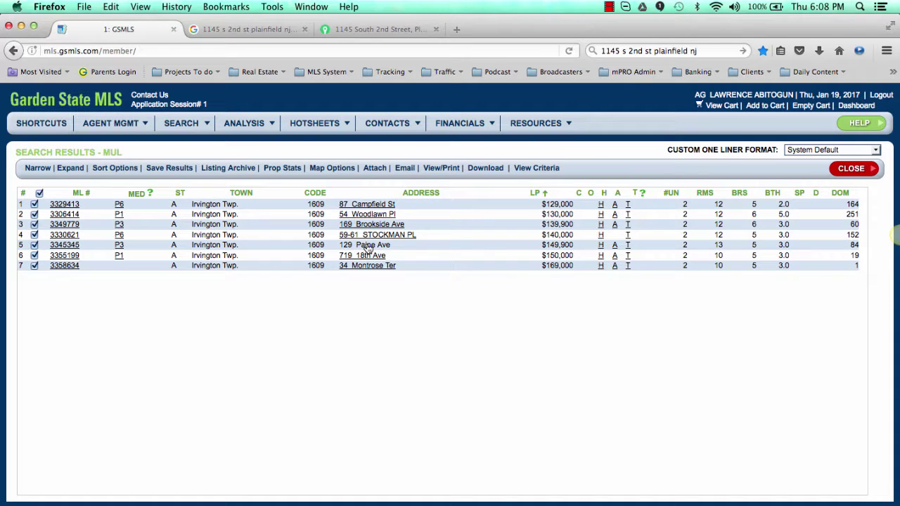
click(34, 245)
click(62, 236)
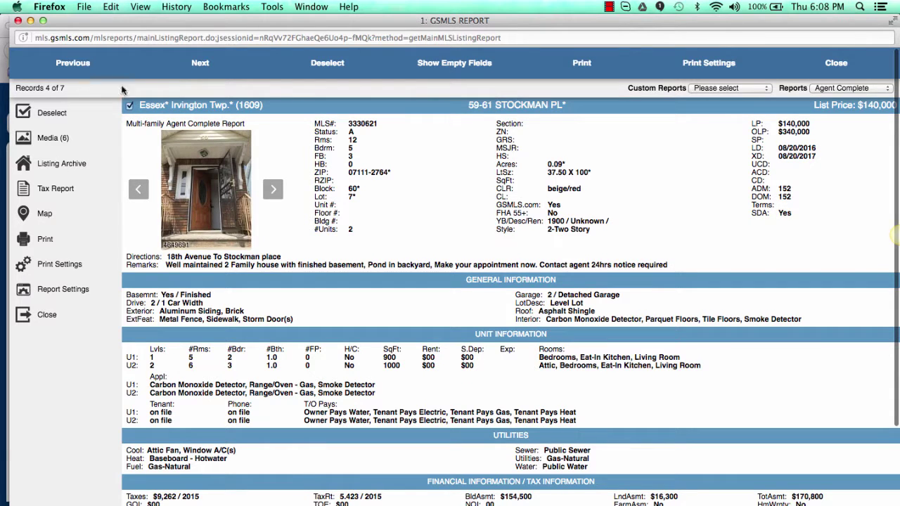
click(70, 65)
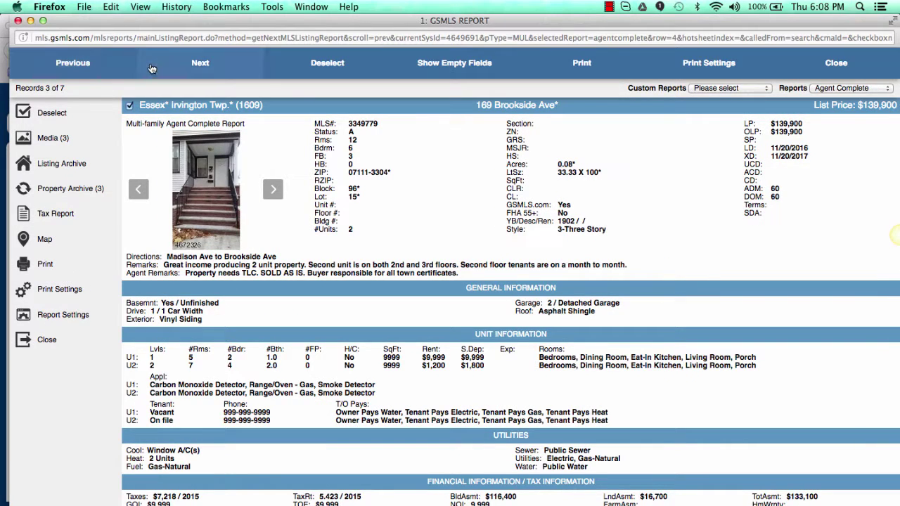
click(190, 65)
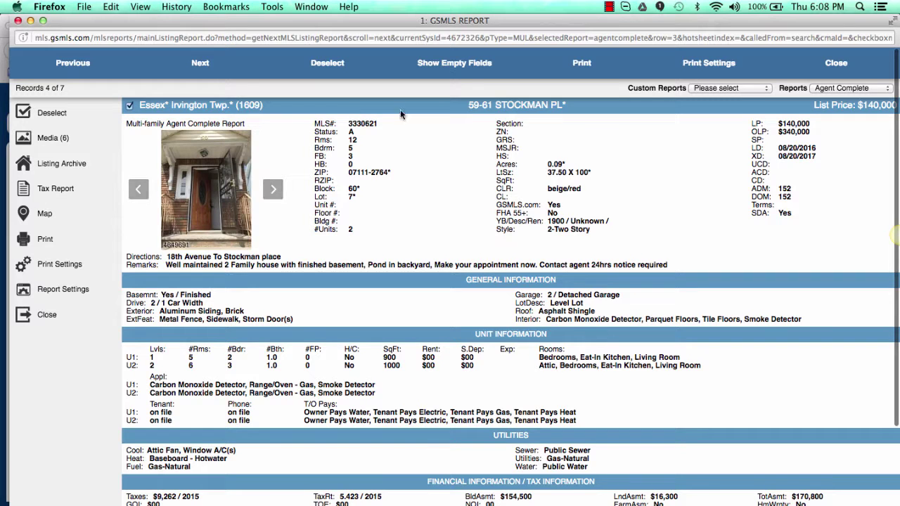
click(72, 65)
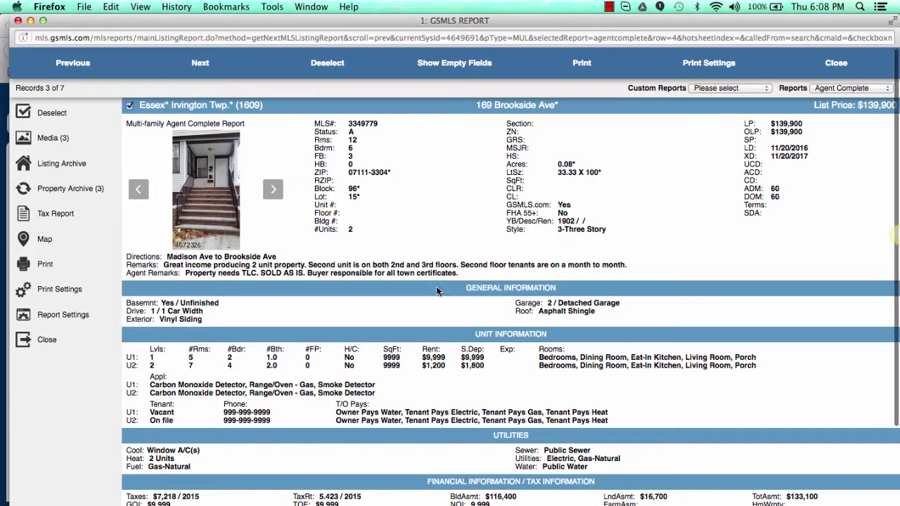
scroll(426, 324, down, 3)
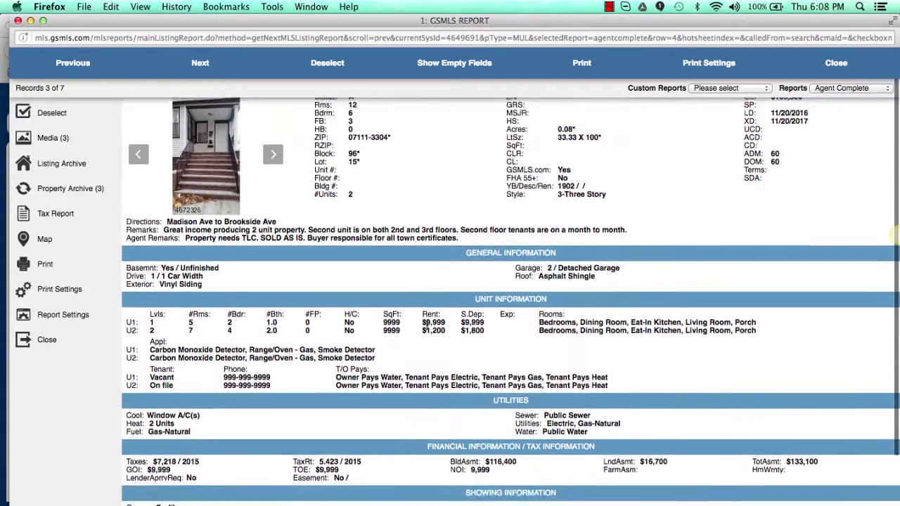
scroll(426, 324, up, 5)
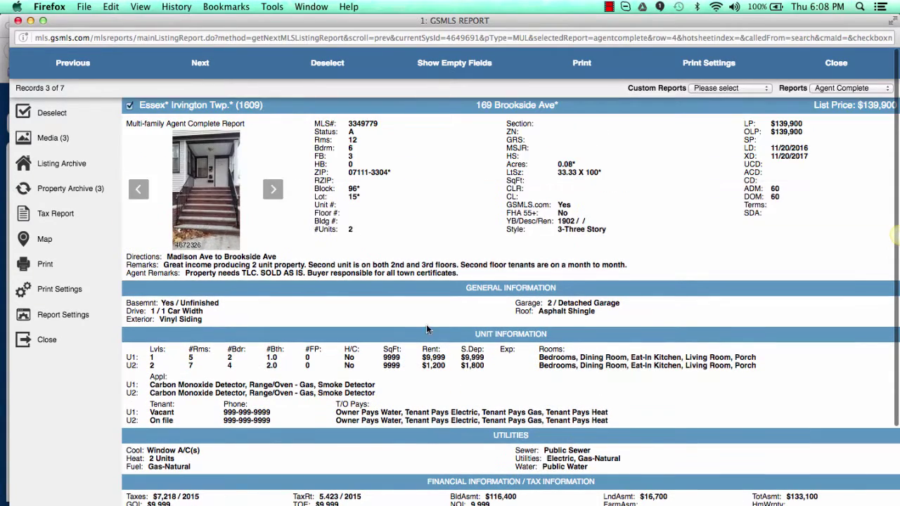
click(190, 201)
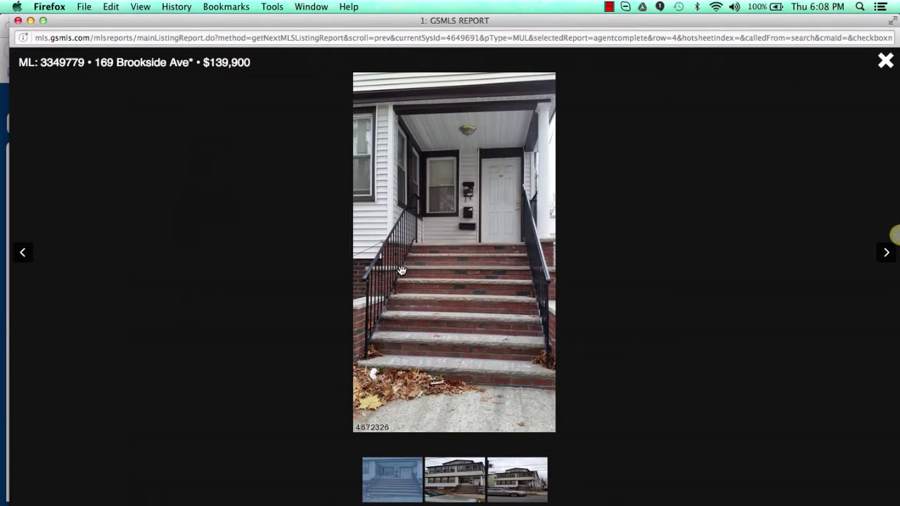
click(402, 271)
click(894, 236)
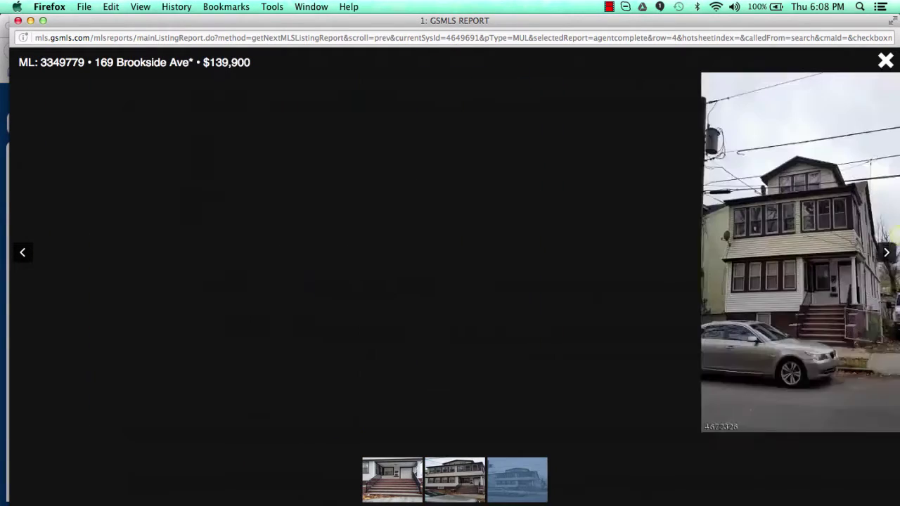
click(894, 237)
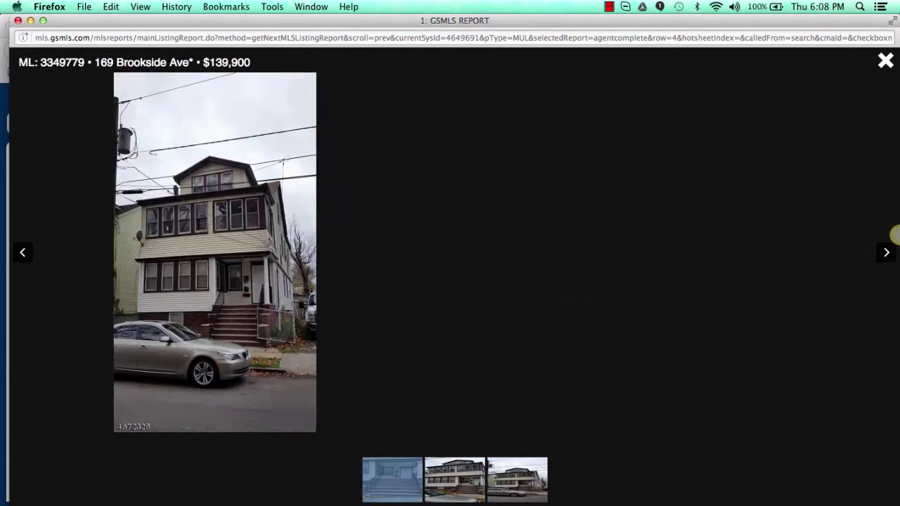
click(893, 61)
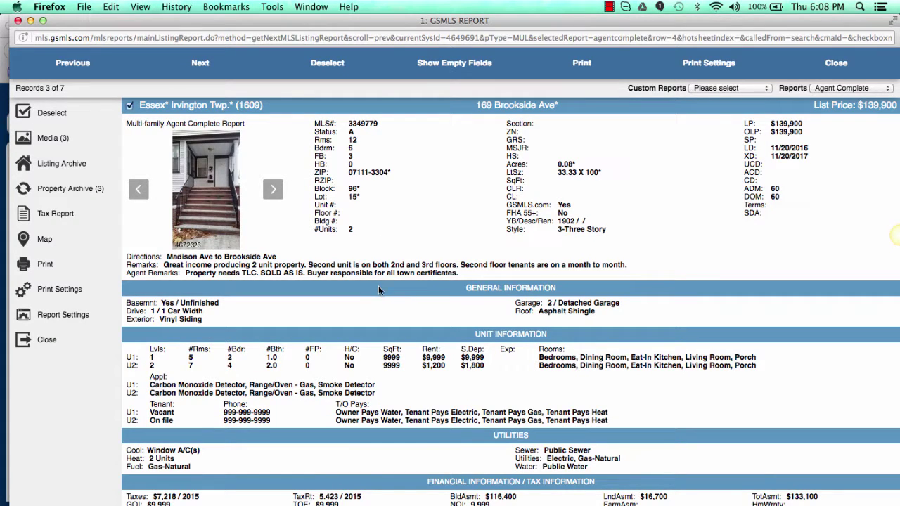
click(83, 63)
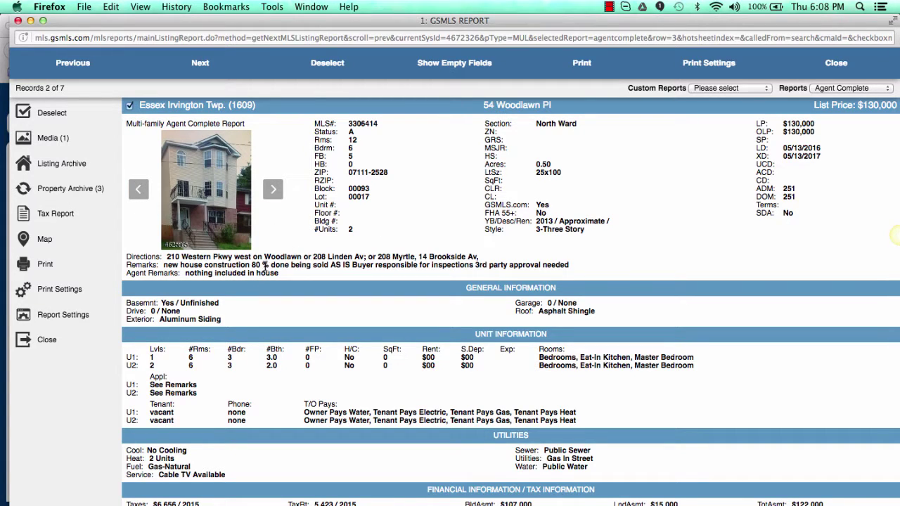
click(83, 65)
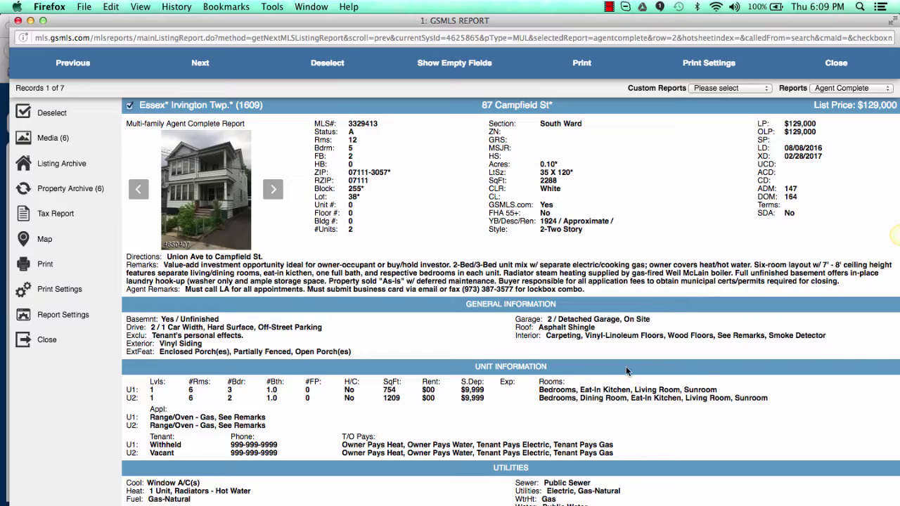
scroll(626, 372, down, 5)
scroll(628, 371, up, 5)
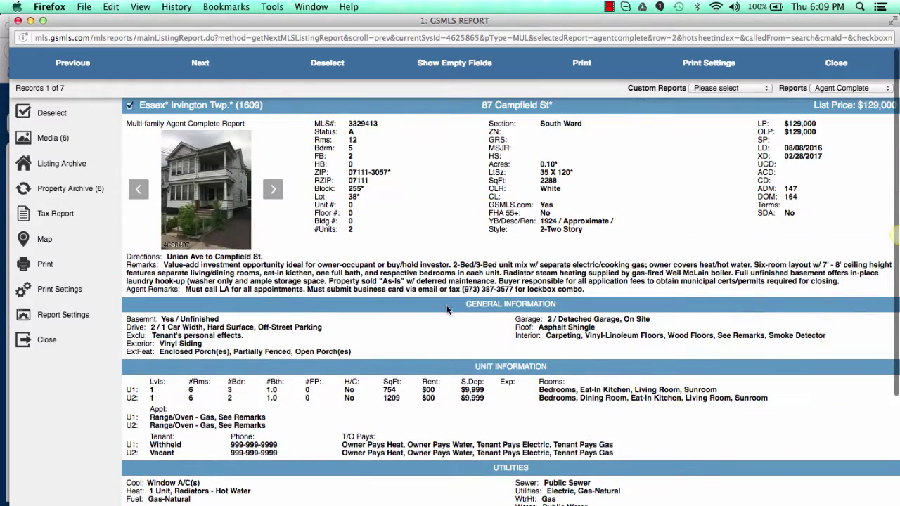
click(836, 63)
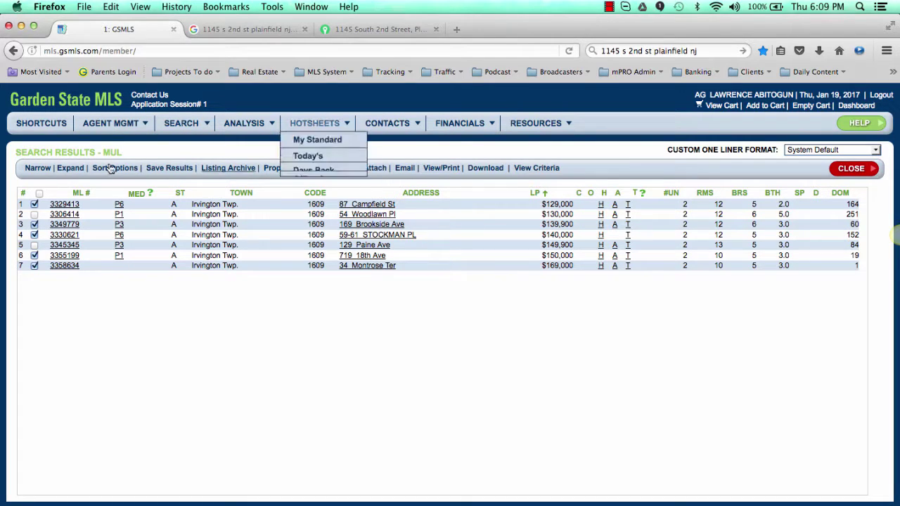
click(36, 168)
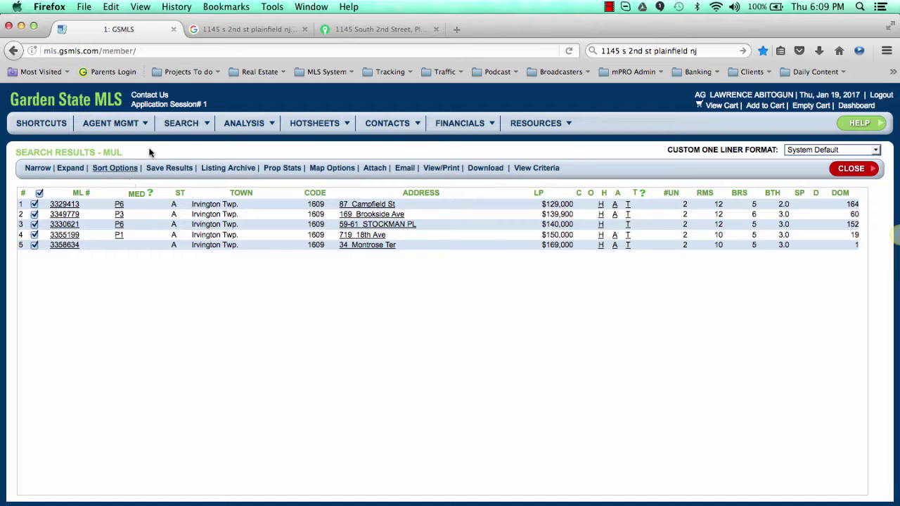
click(69, 207)
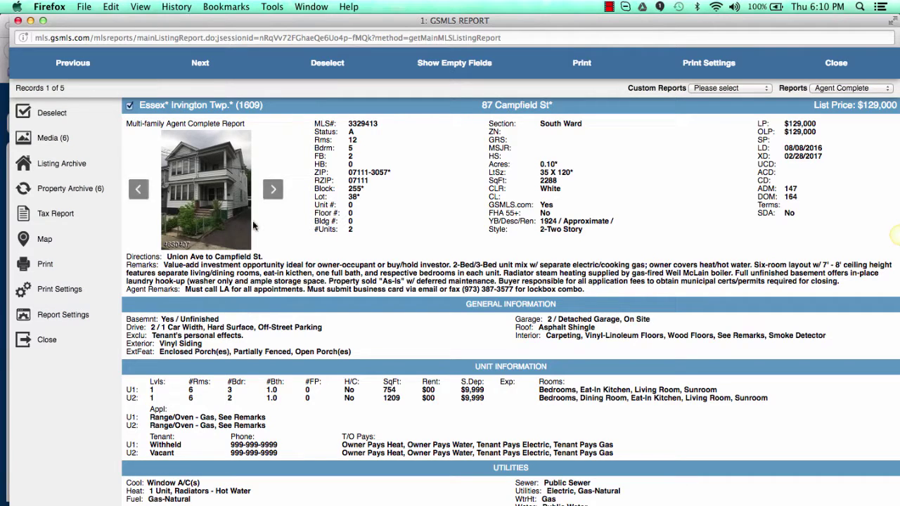
click(232, 230)
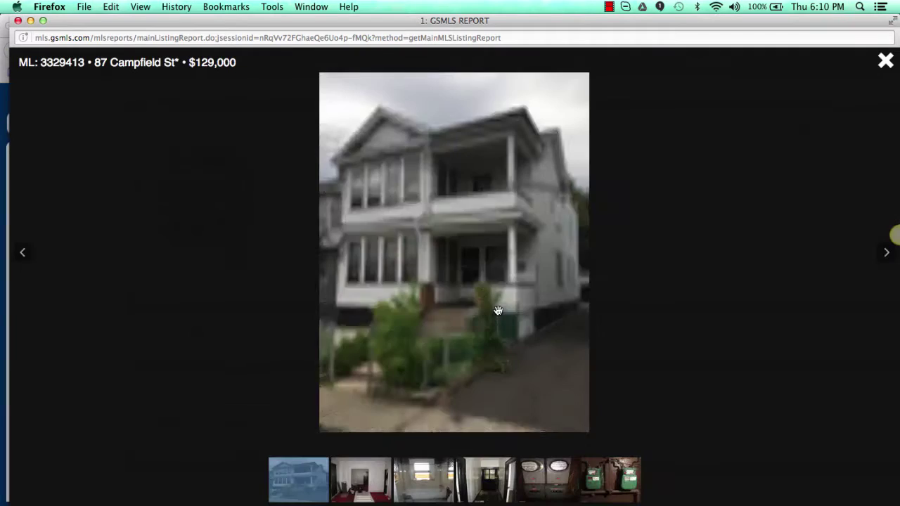
click(499, 312)
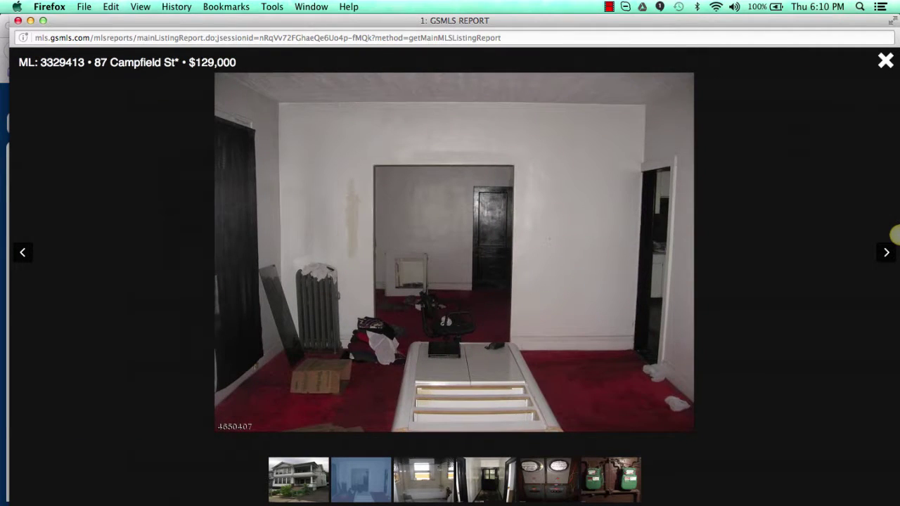
click(895, 236)
click(895, 235)
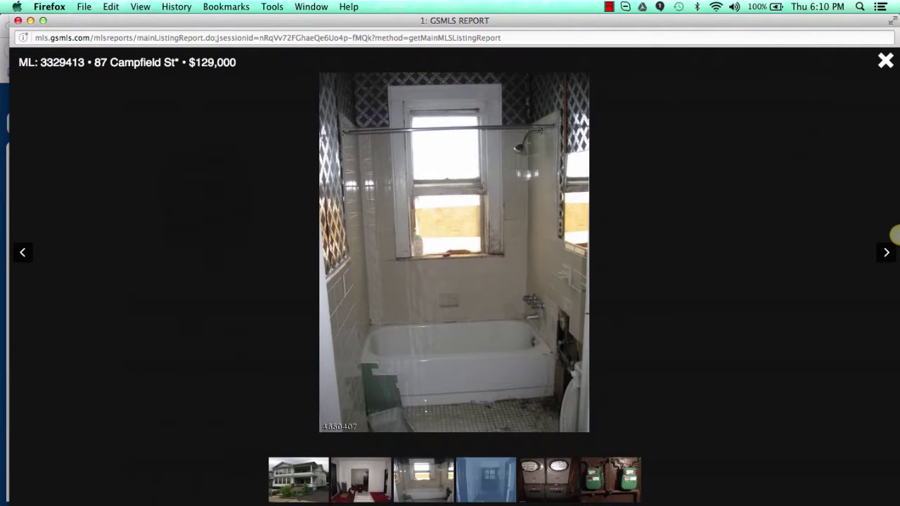
click(895, 235)
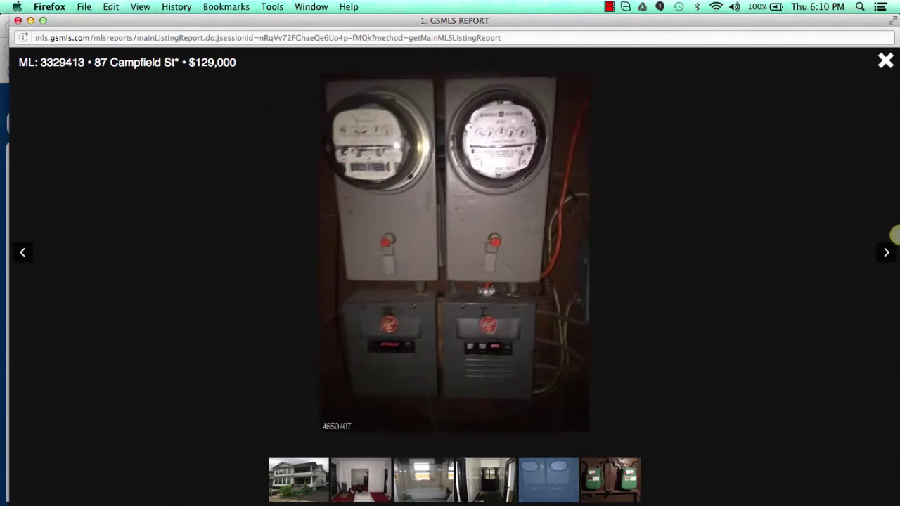
click(894, 236)
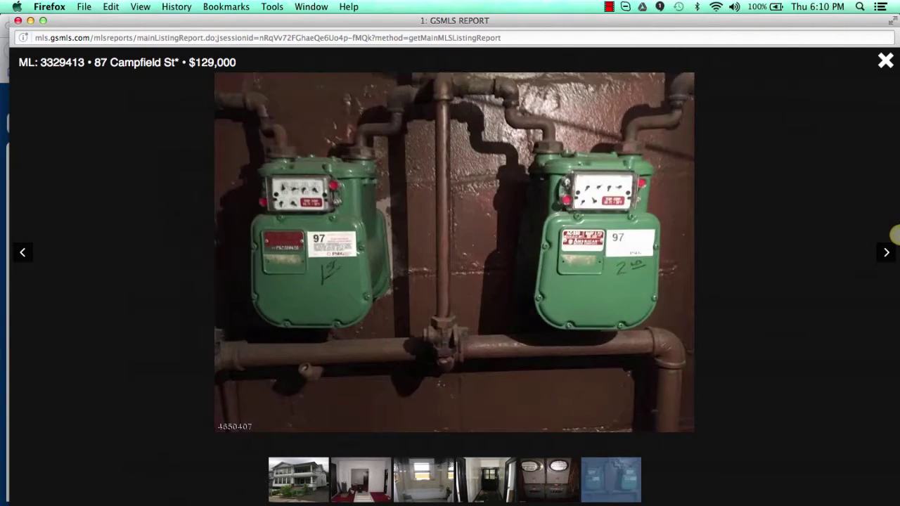
click(894, 236)
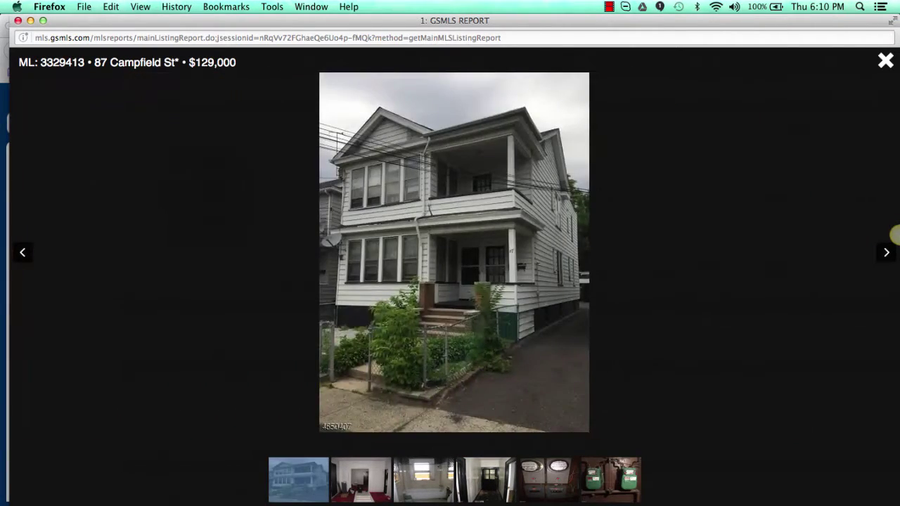
click(894, 236)
click(894, 236)
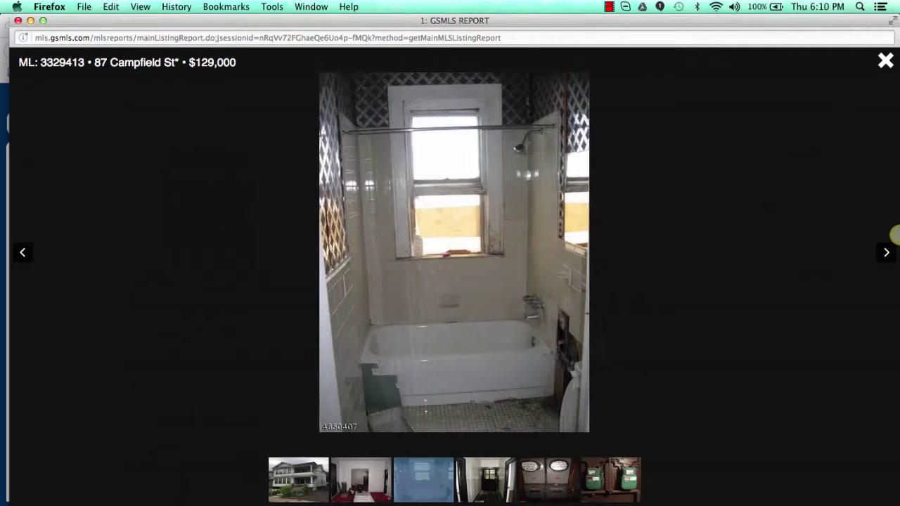
click(885, 63)
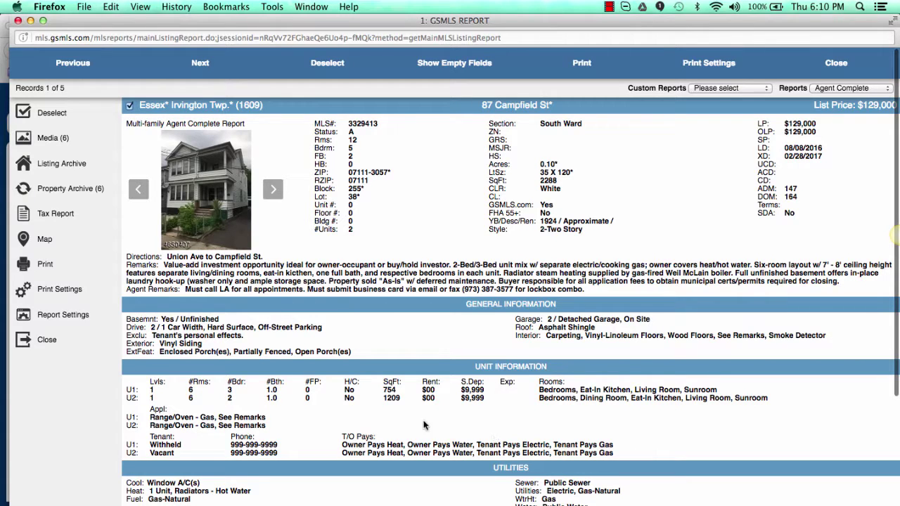
click(200, 63)
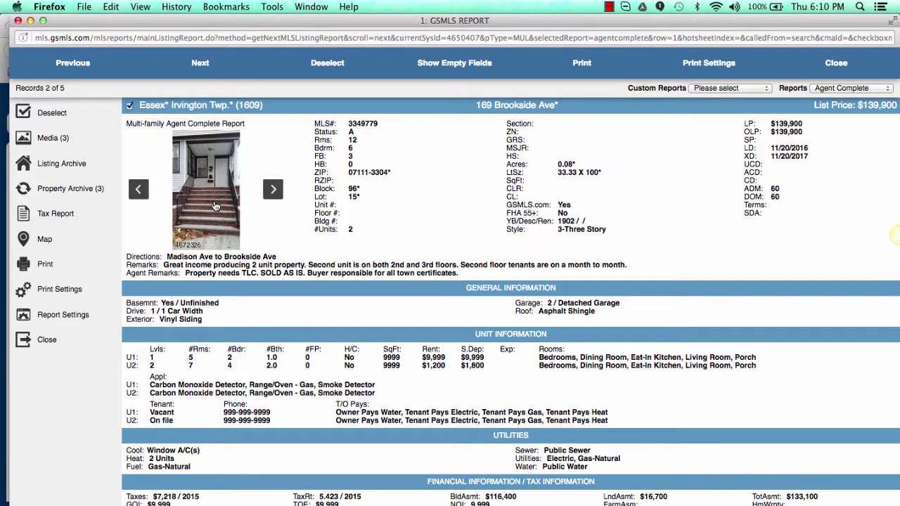
click(216, 205)
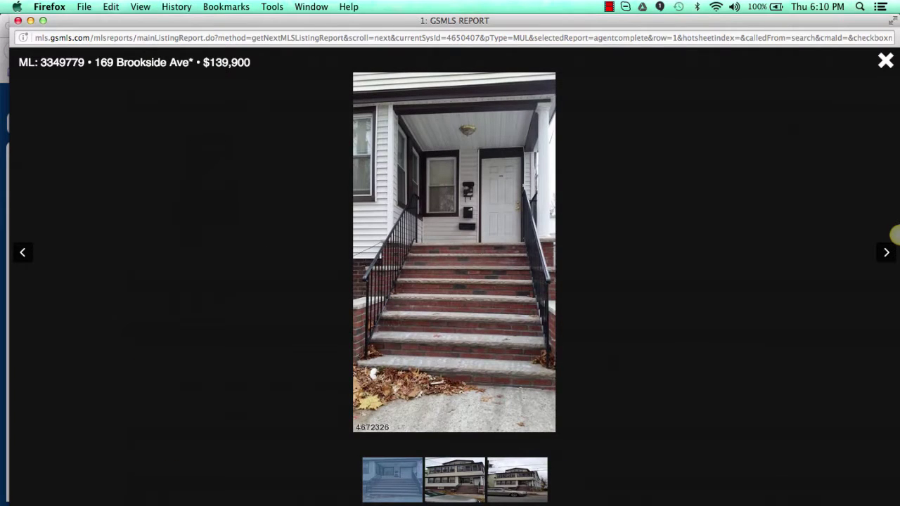
click(518, 485)
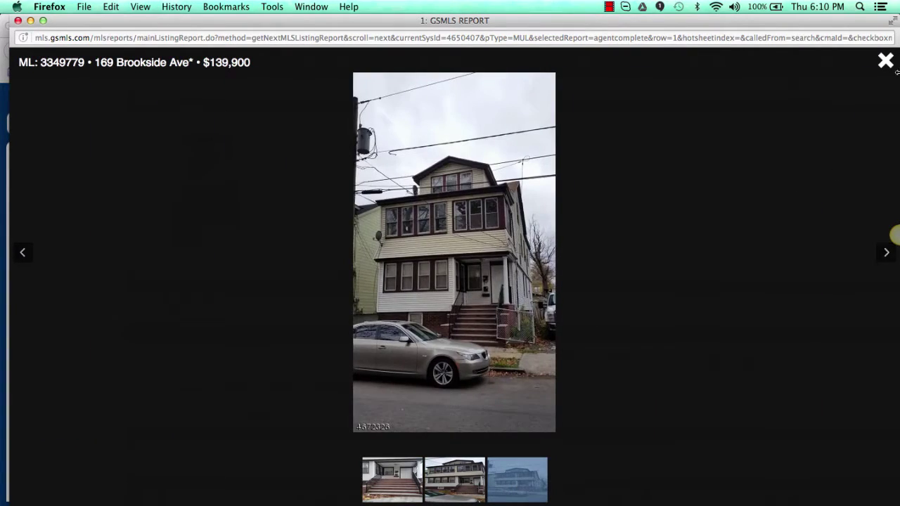
click(894, 236)
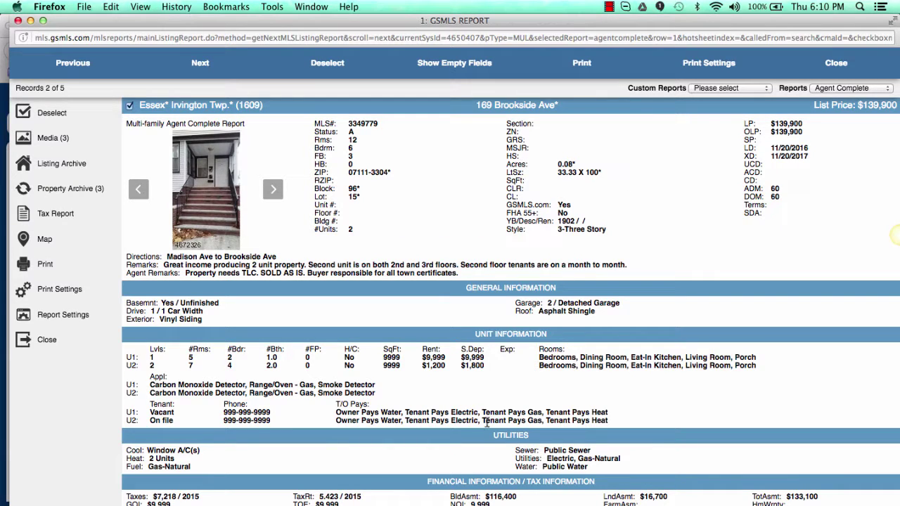
scroll(488, 357, down, 3)
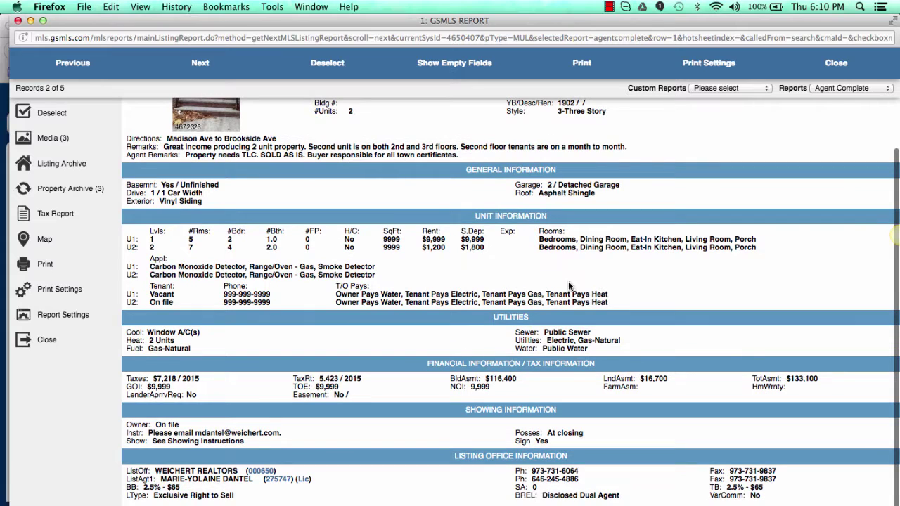
Step: Close the listing report and save the five Irvington results as TA-01192017
click(834, 65)
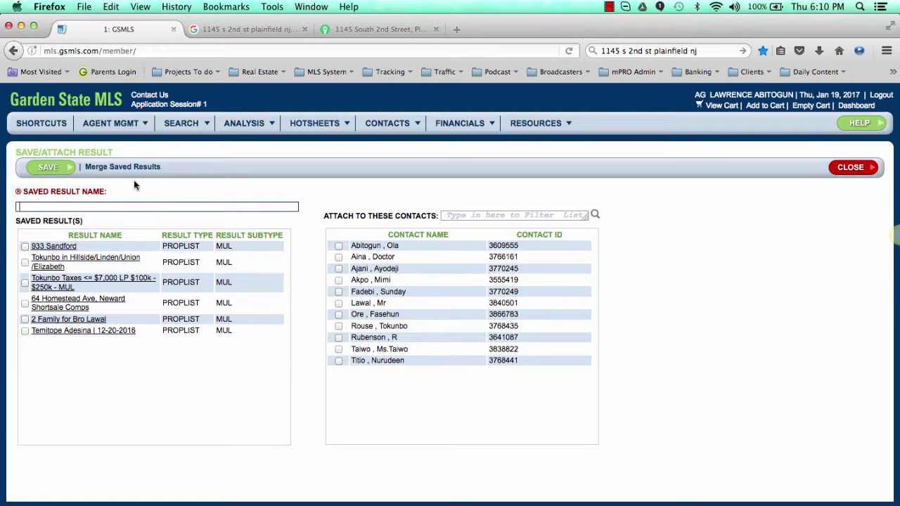
text(TA)
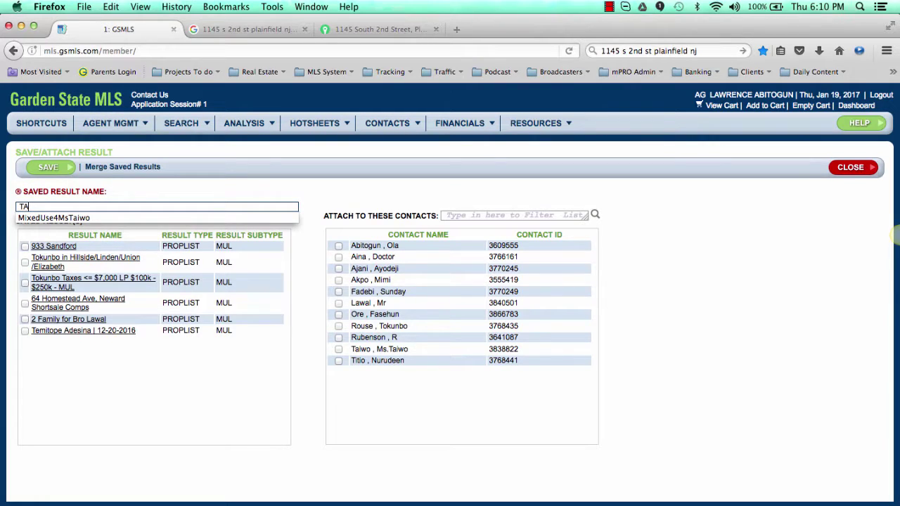
text(-01192017)
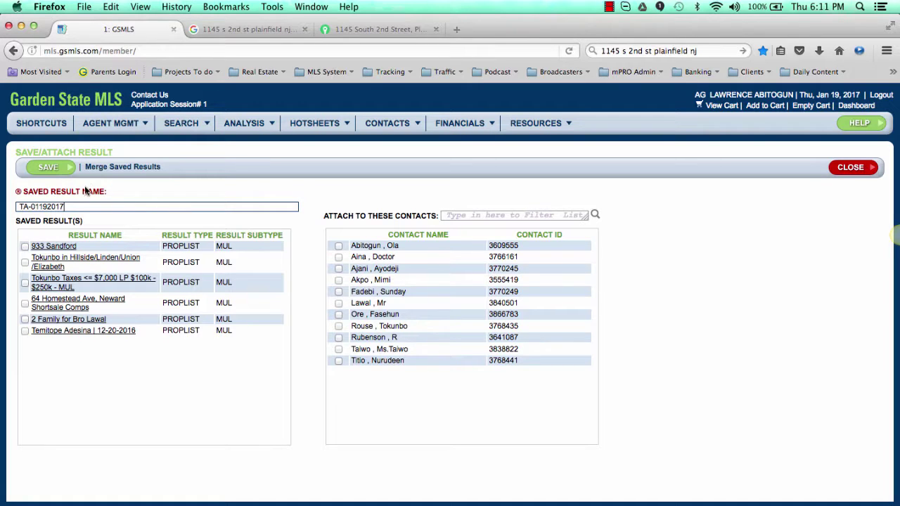
click(61, 171)
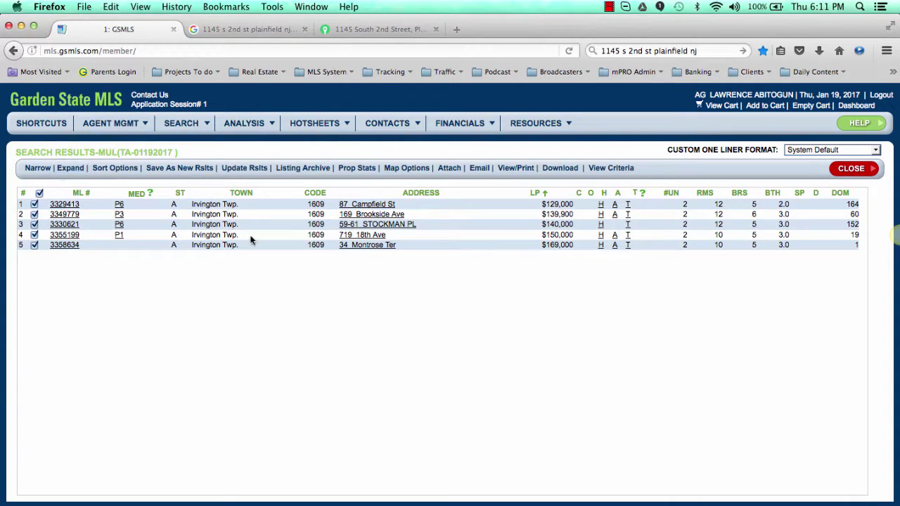
click(200, 127)
Step: Copy all five result rows and paste them below the Irvington heading in TextEdit
drag(88, 244, 43, 203)
key(super+c)
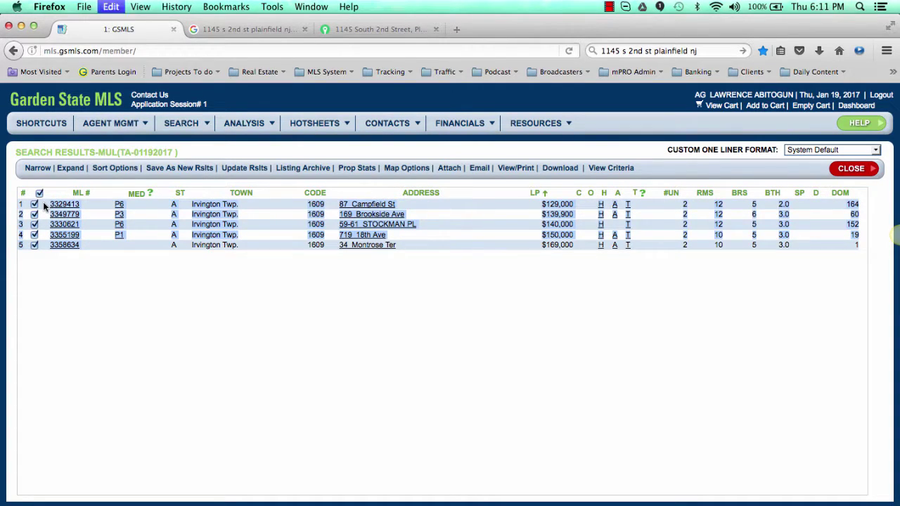
key(super+Tab)
click(385, 441)
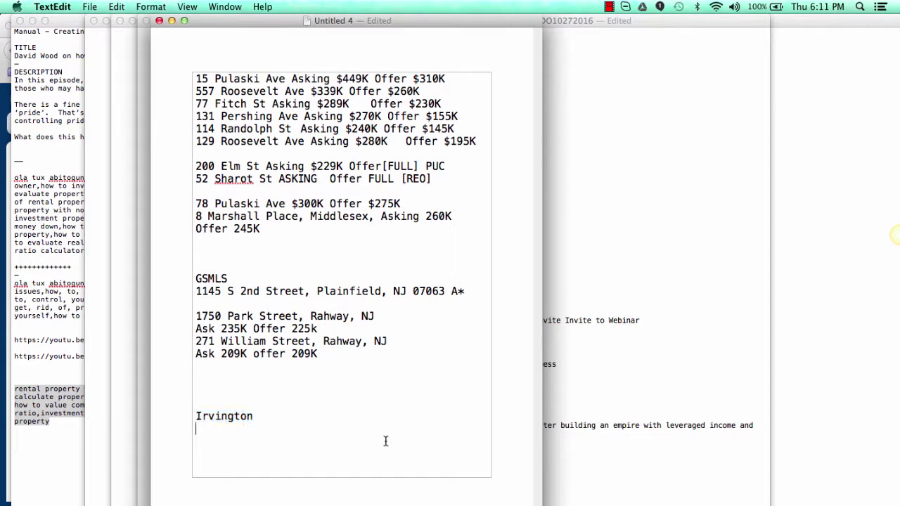
key(super+v)
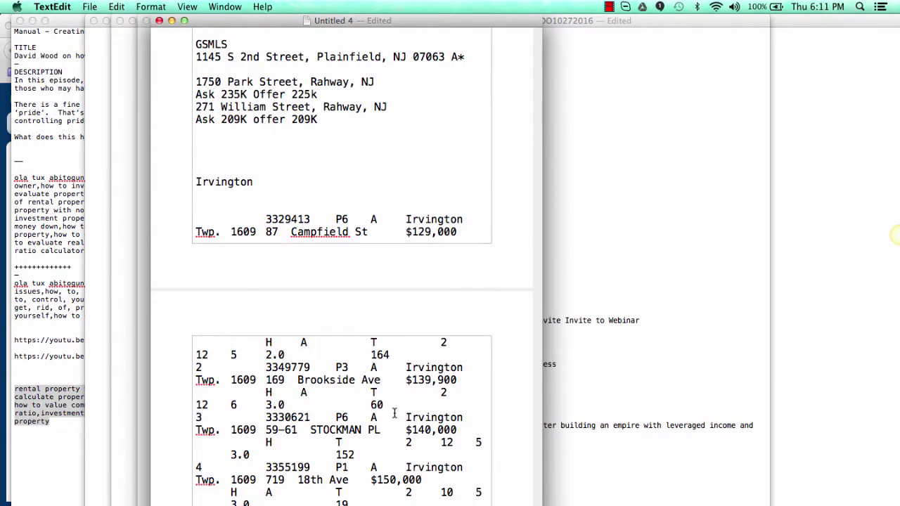
key(super+Tab)
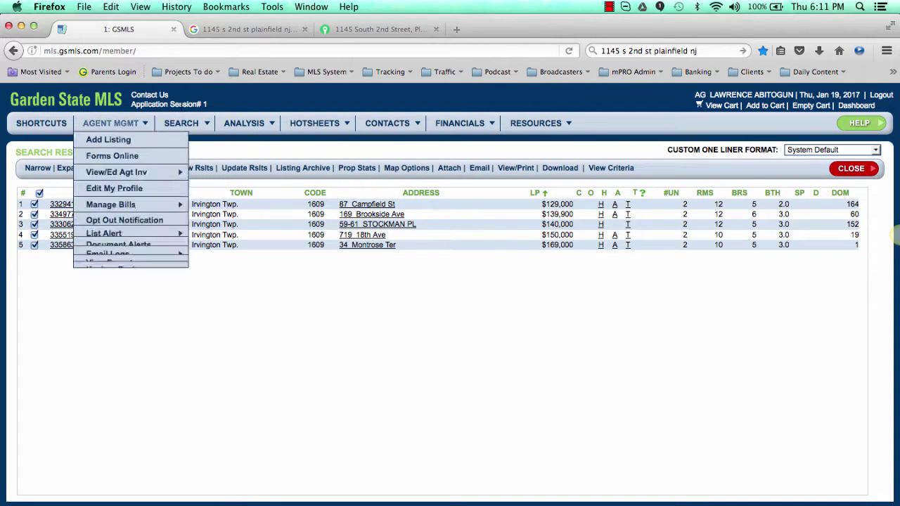
Step: Search Essex county, Irvington Twp, with status limited to rented (R) listings only
mouse_move(232, 162)
mouse_move(181, 125)
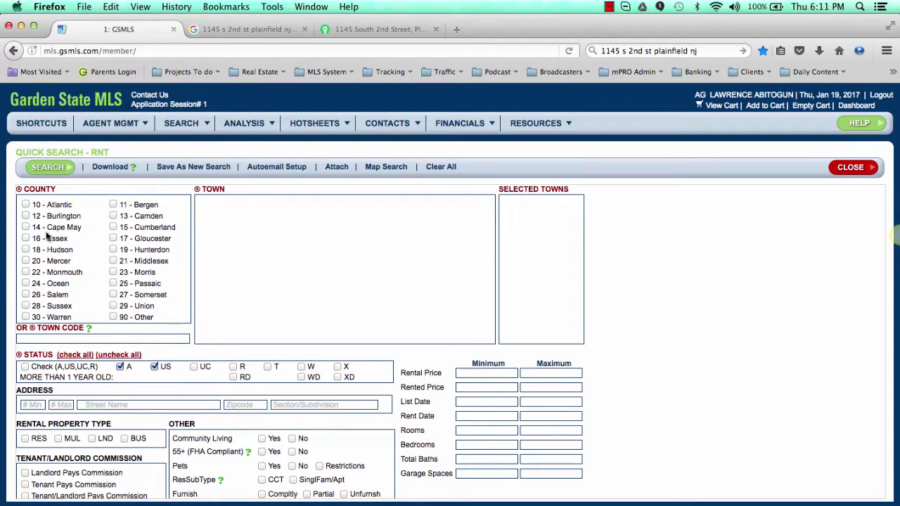
click(25, 239)
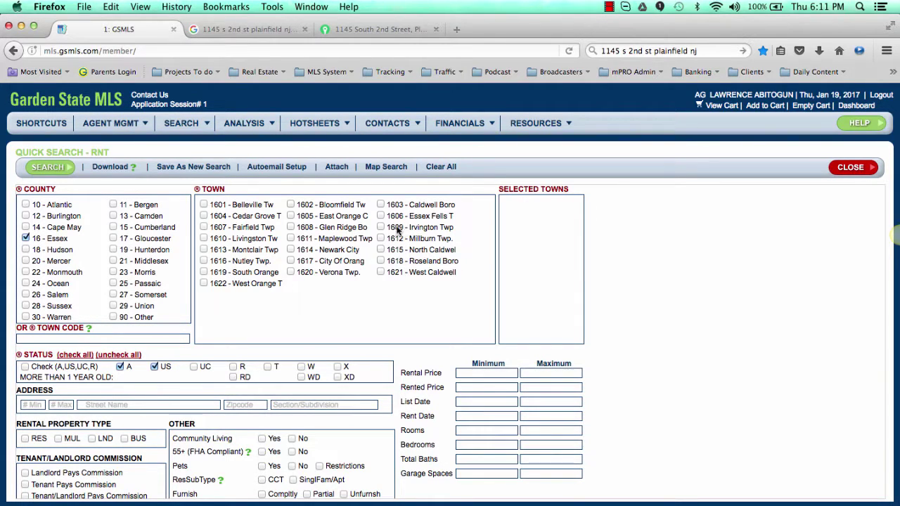
click(380, 228)
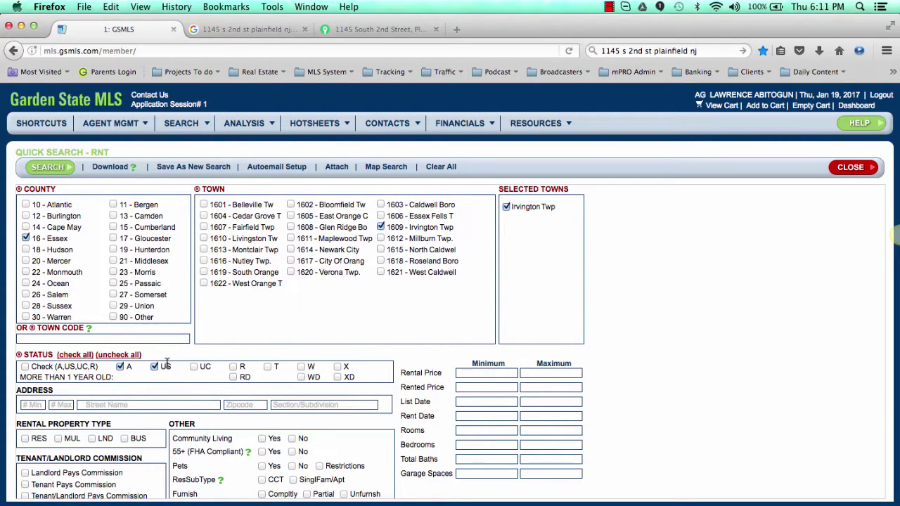
click(232, 367)
click(156, 367)
click(121, 366)
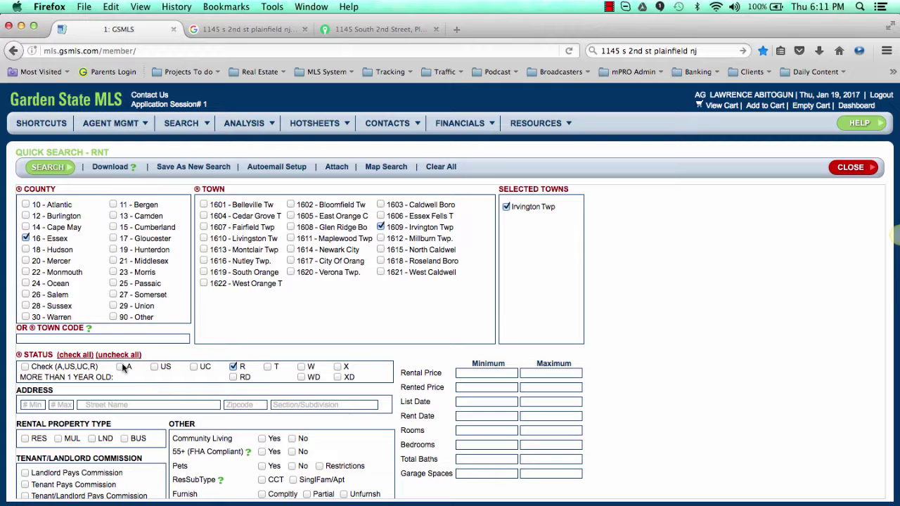
Step: Set the earliest rent date to 10/19/2016 and run the Irvington rental search
click(485, 415)
click(466, 306)
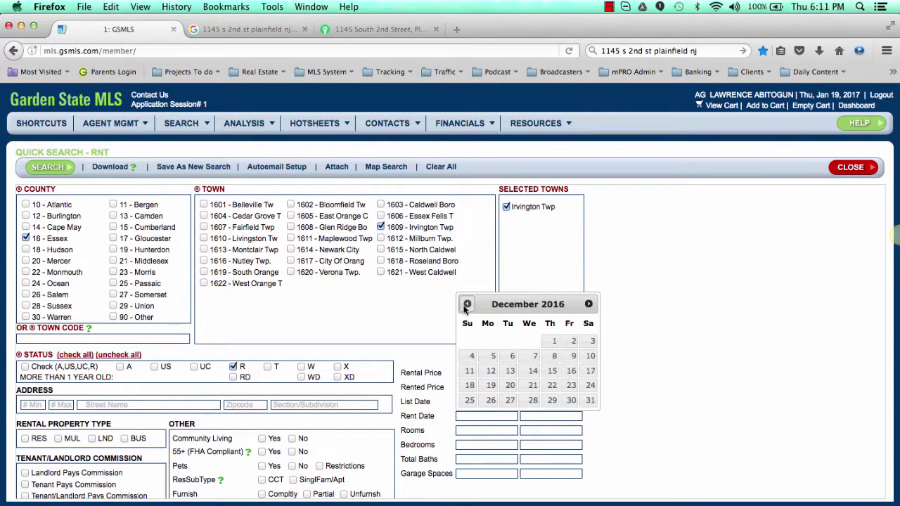
click(466, 305)
click(466, 304)
click(735, 403)
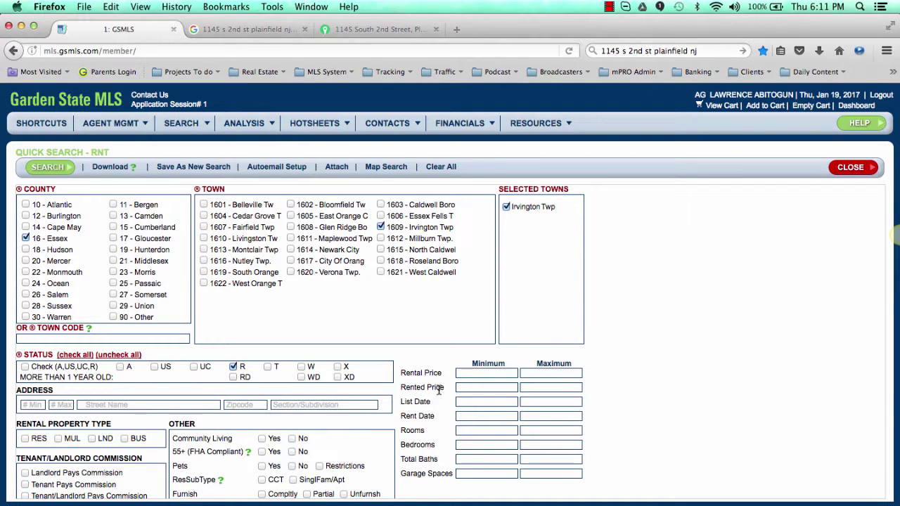
click(472, 415)
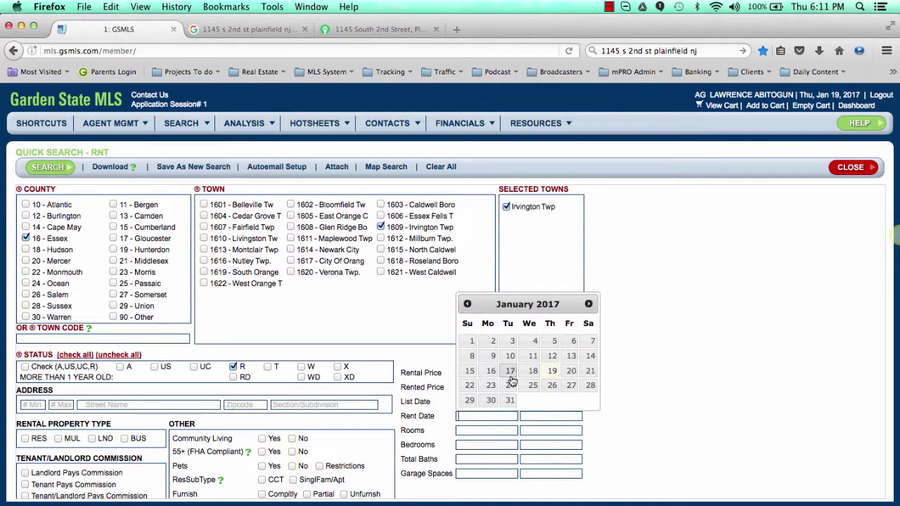
click(467, 303)
click(466, 304)
click(467, 304)
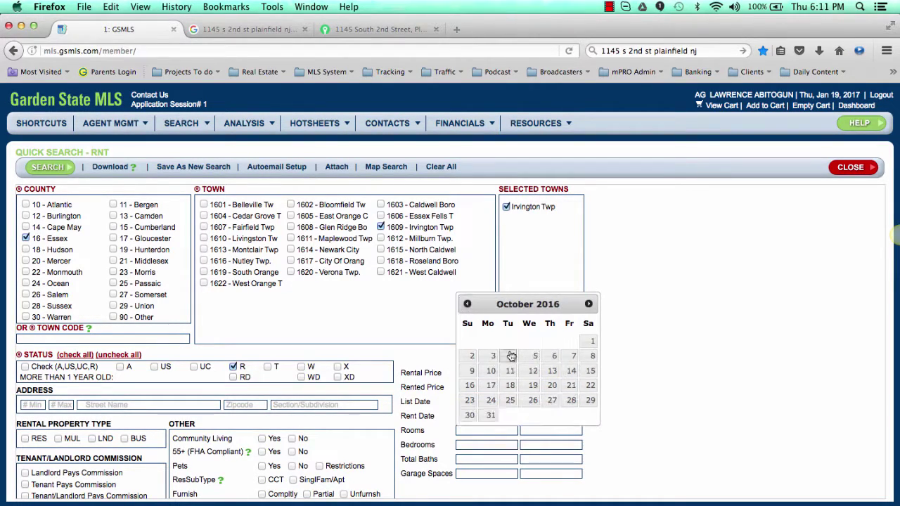
click(533, 386)
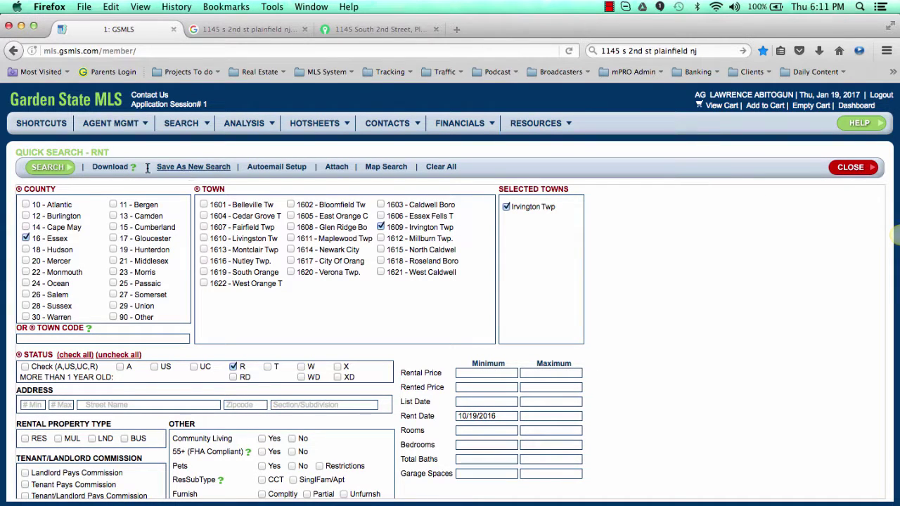
click(41, 167)
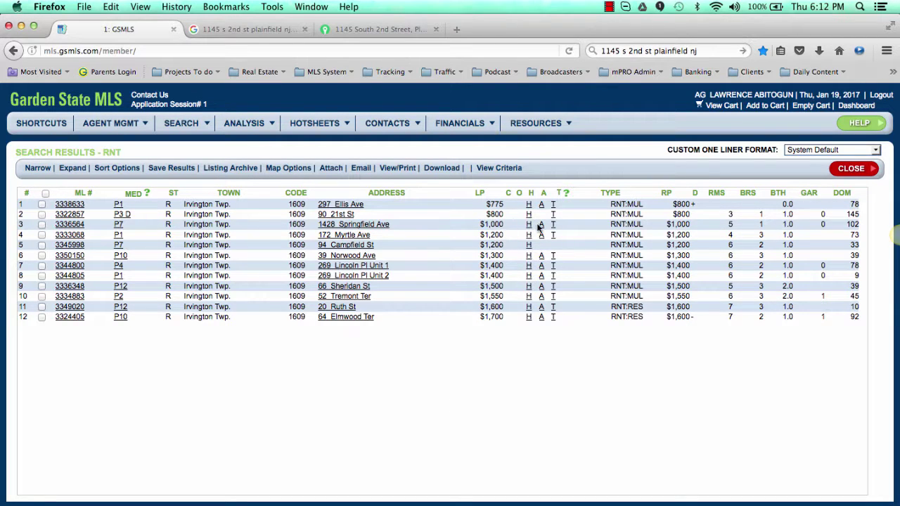
Step: Limit bedrooms to a minimum of 2 and maximum of 3, then rerun the search
click(858, 169)
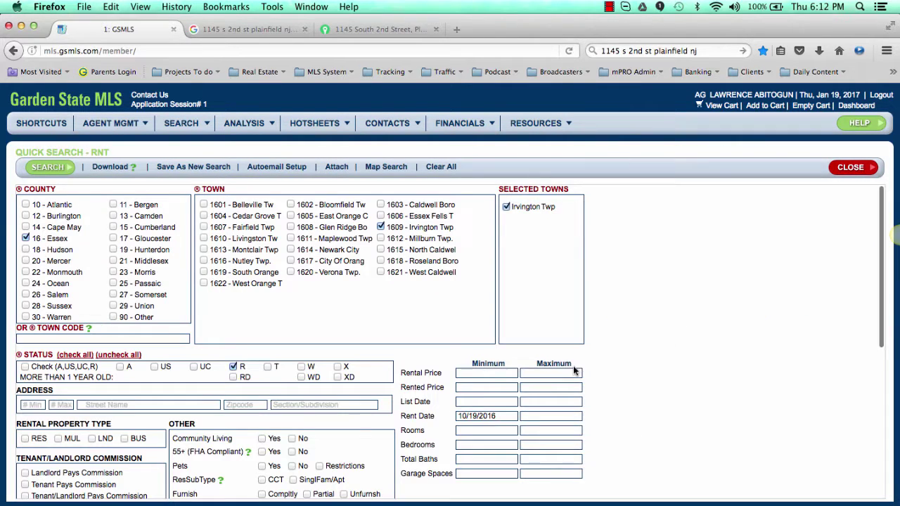
click(472, 444)
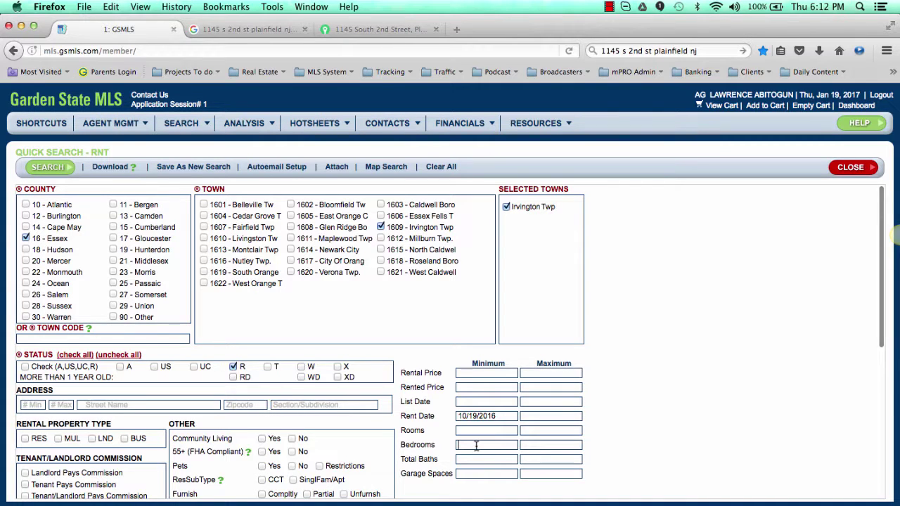
text(2)
click(528, 444)
text(3)
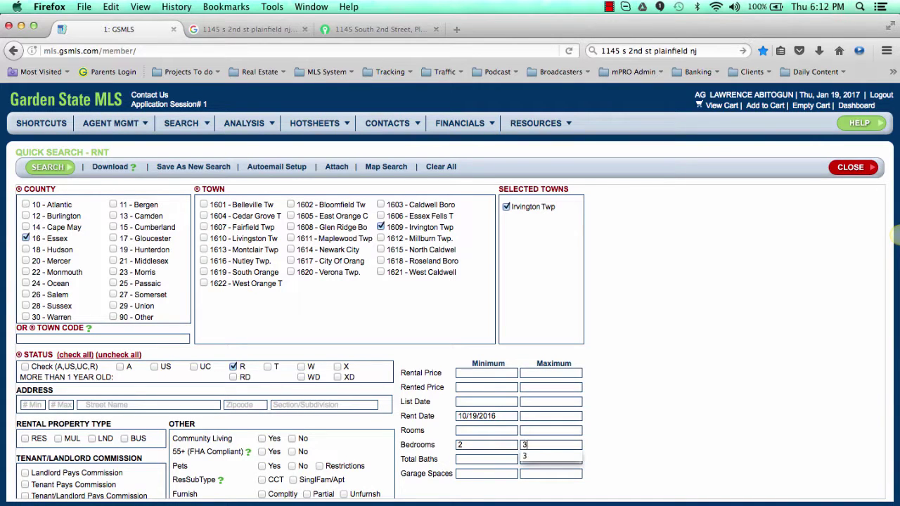
scroll(595, 381, down, 3)
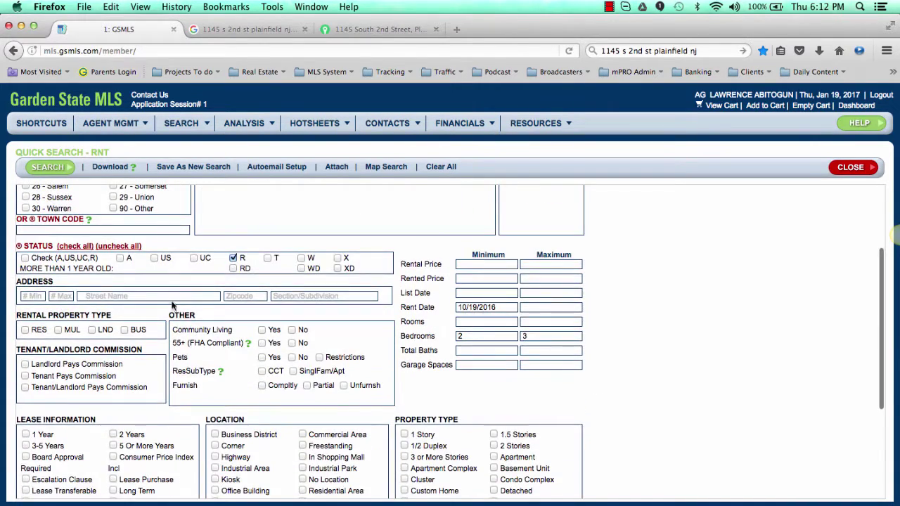
click(49, 168)
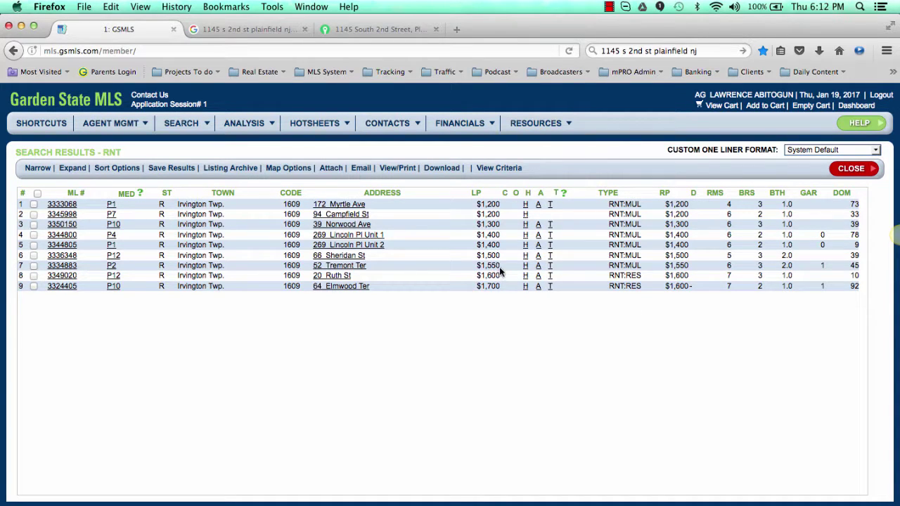
drag(500, 266, 480, 265)
mouse_move(111, 270)
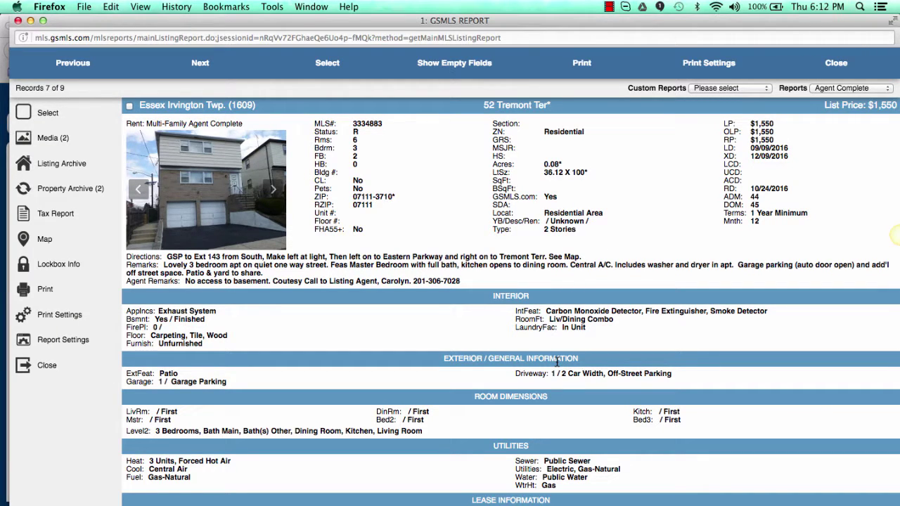
scroll(558, 362, down, 2)
scroll(557, 362, up, 2)
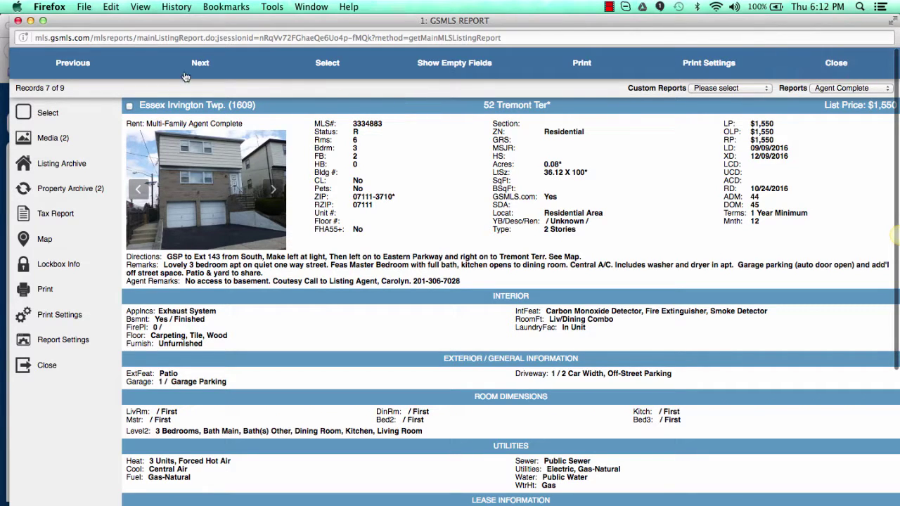
click(77, 63)
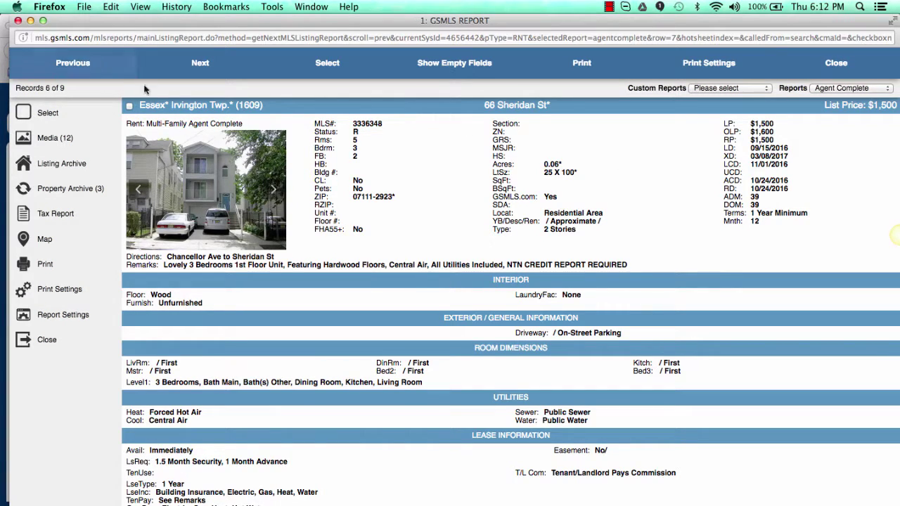
click(81, 62)
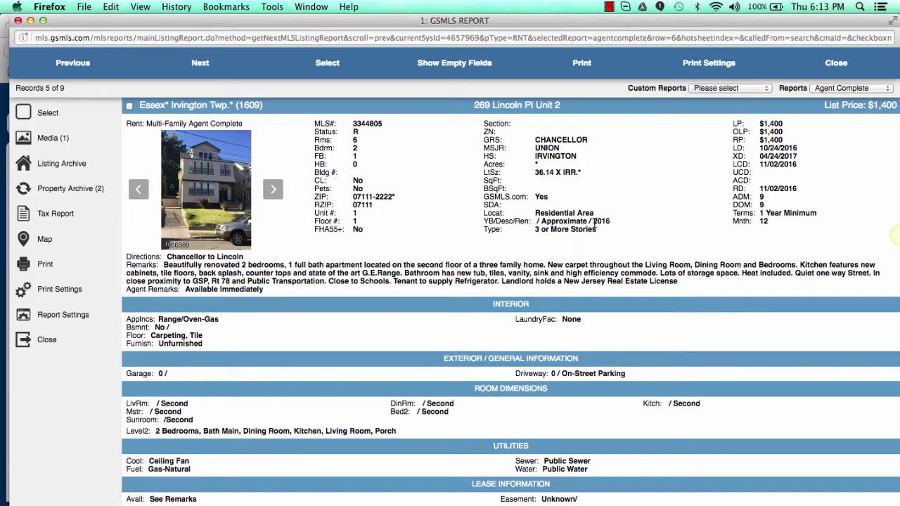
drag(536, 223, 517, 221)
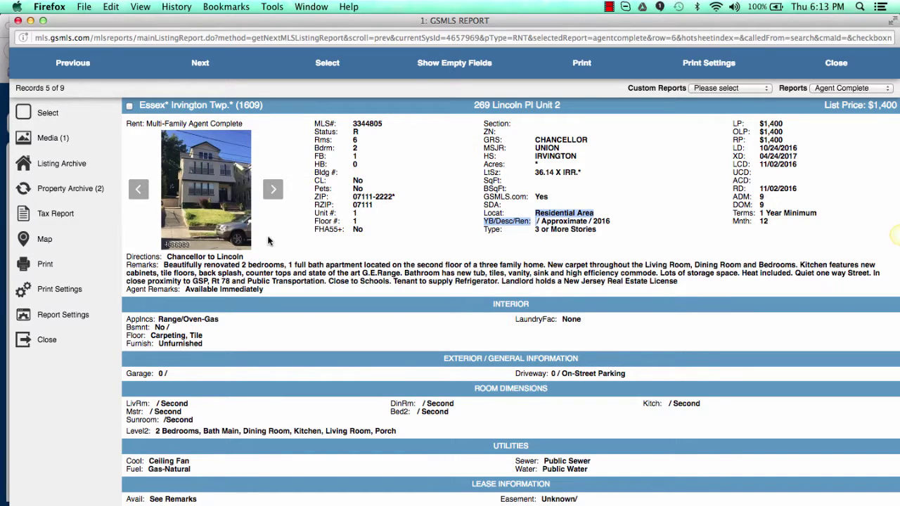
click(204, 218)
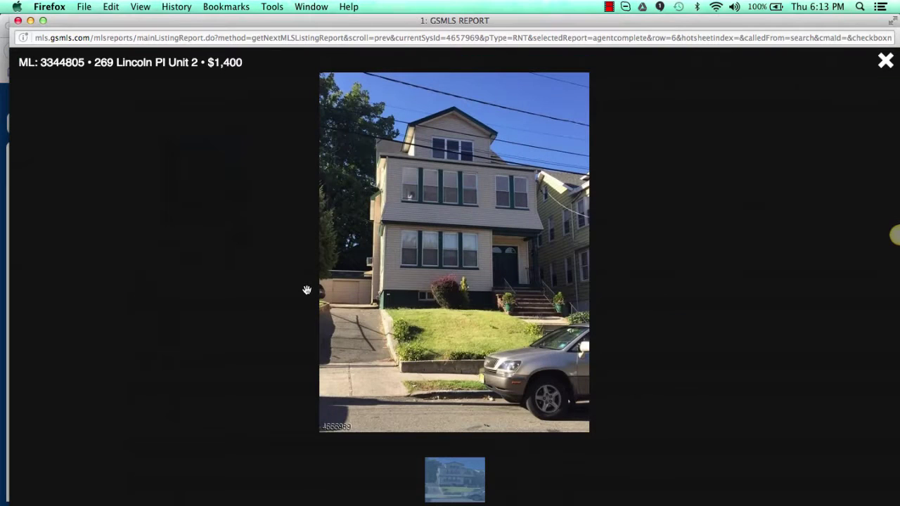
click(886, 73)
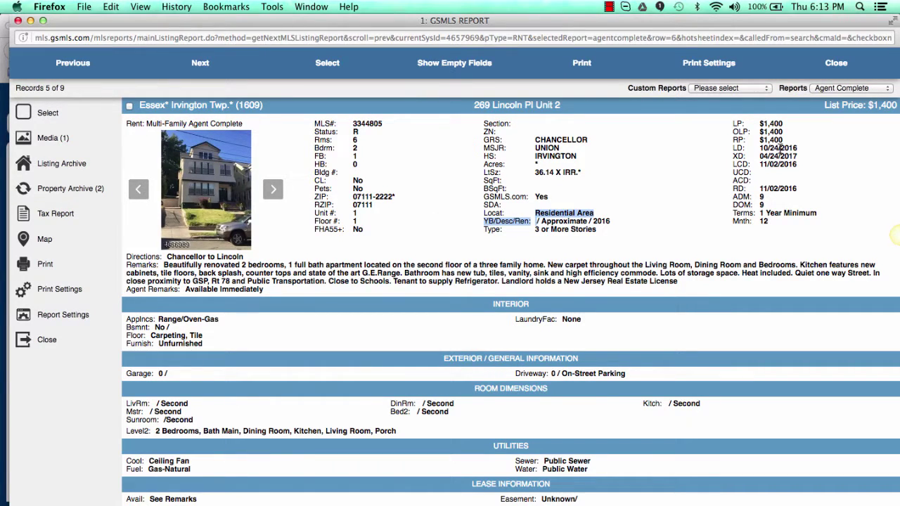
click(71, 64)
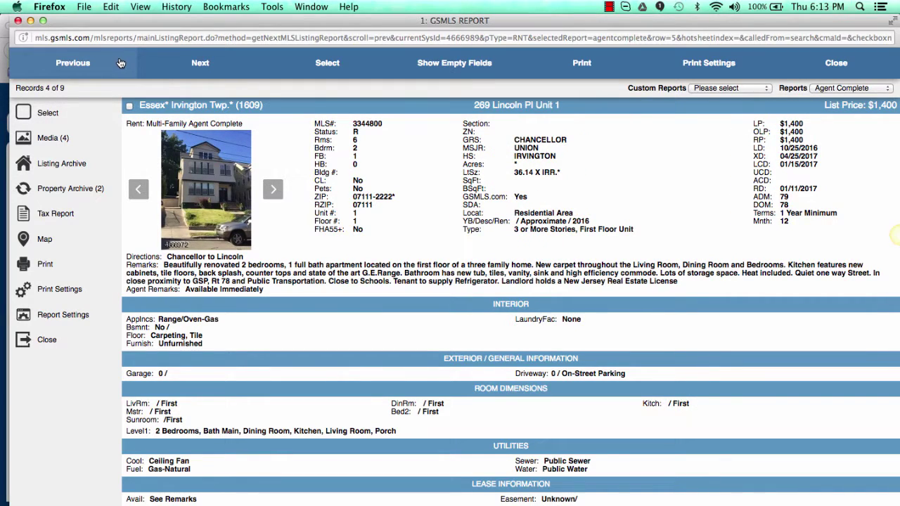
click(84, 64)
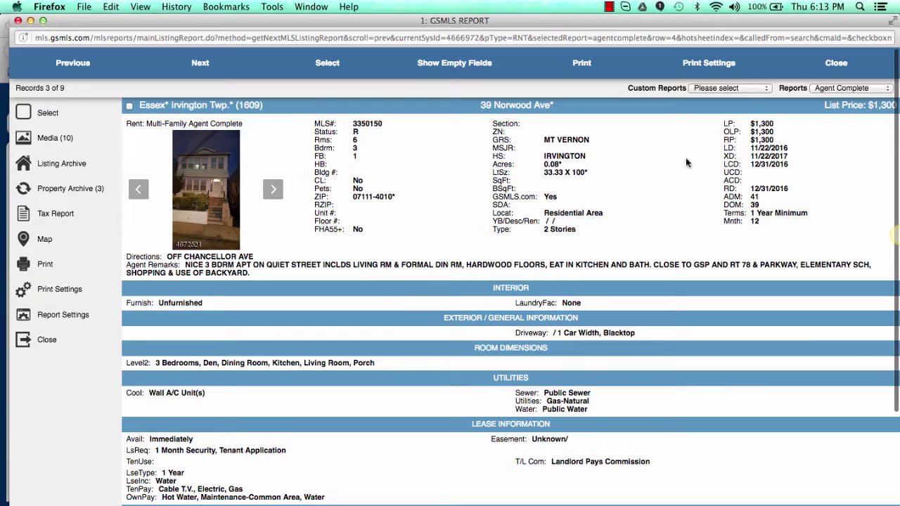
click(90, 64)
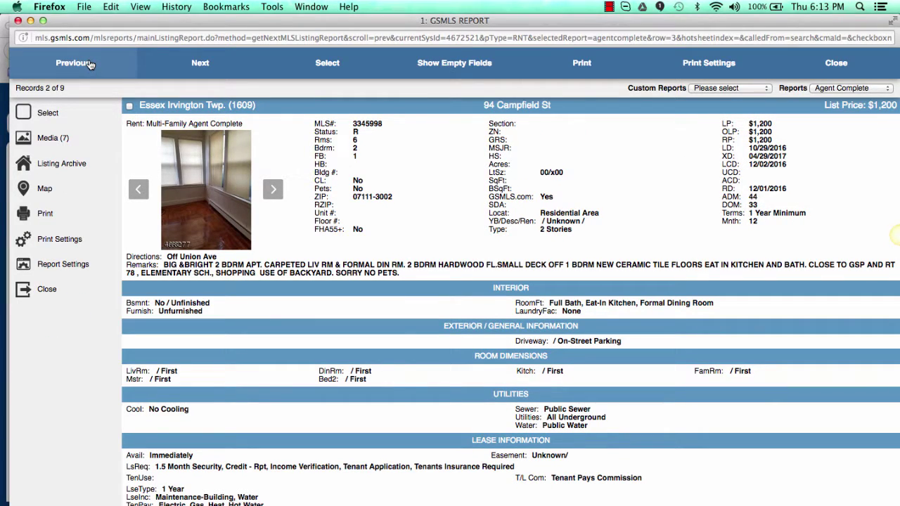
click(826, 56)
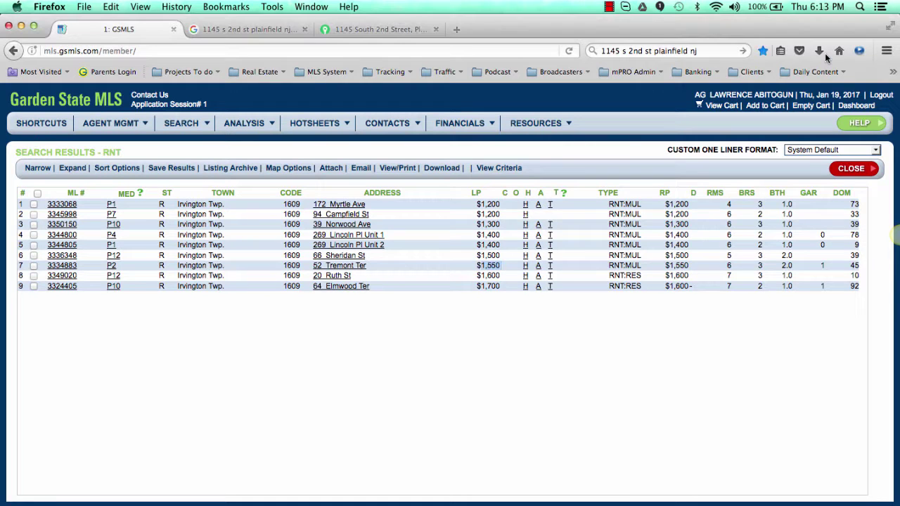
Step: Close the results and bring up the list of saved search results
click(848, 180)
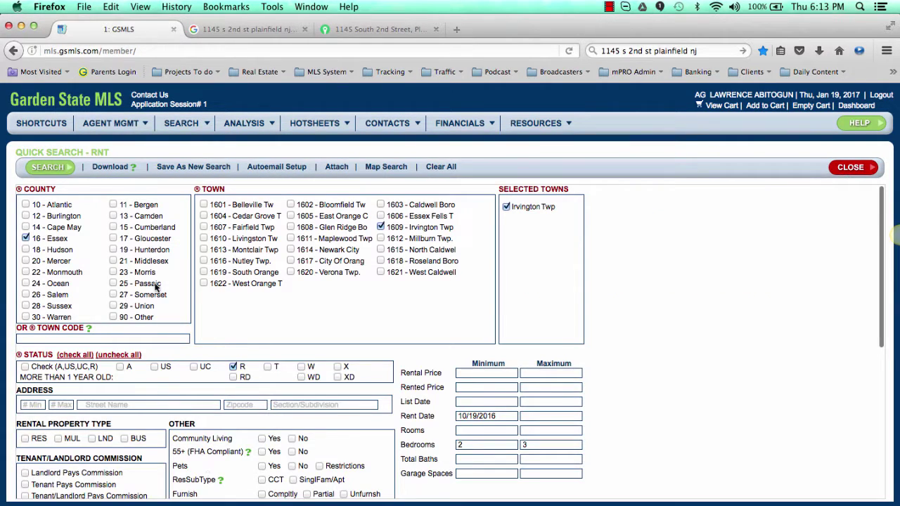
click(184, 125)
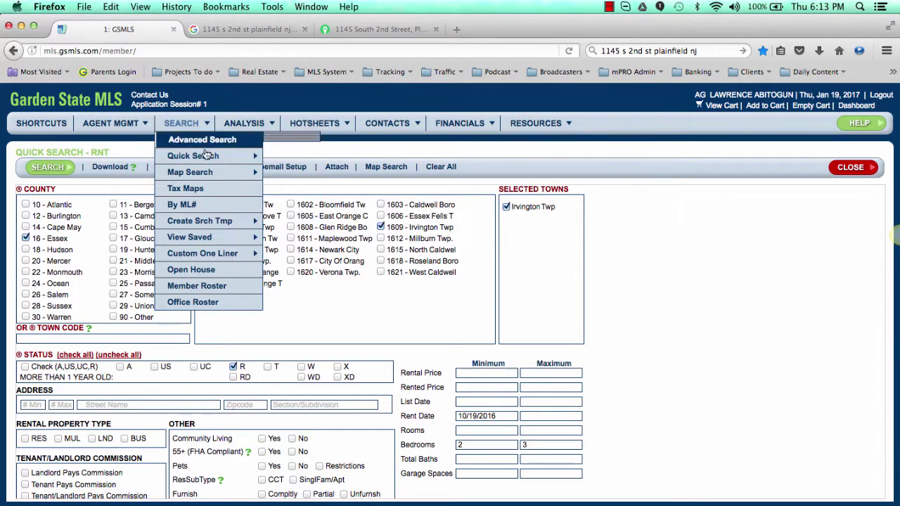
mouse_move(207, 160)
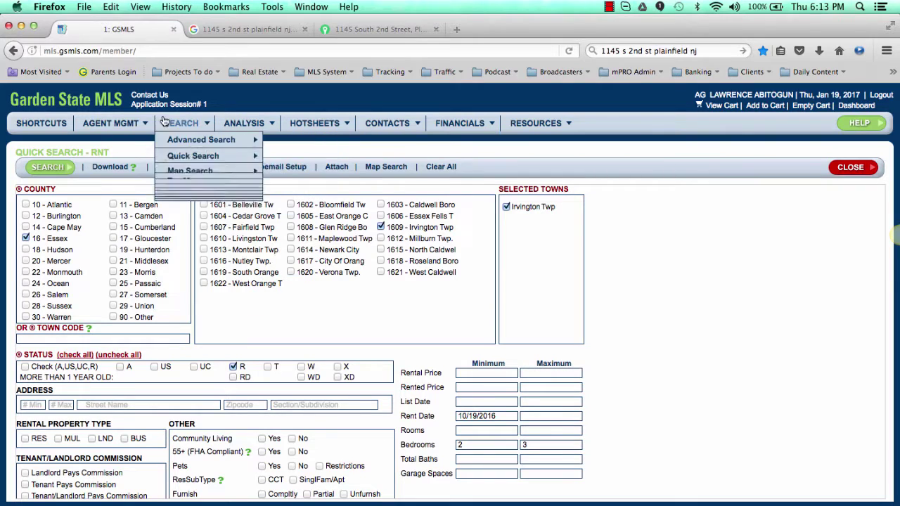
click(140, 123)
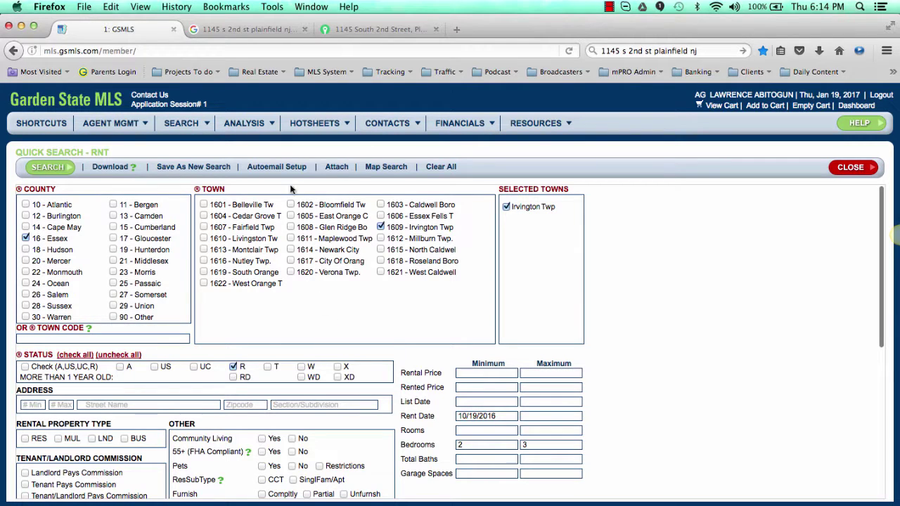
mouse_move(241, 124)
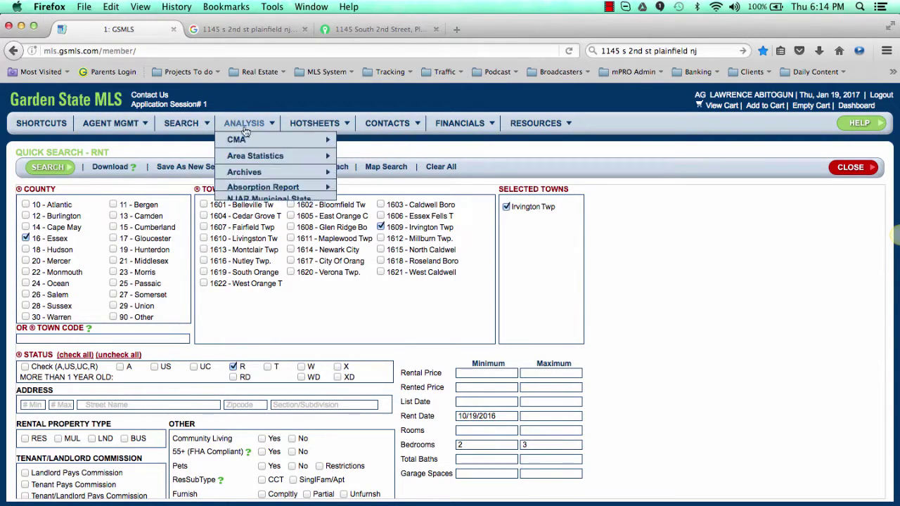
mouse_move(197, 124)
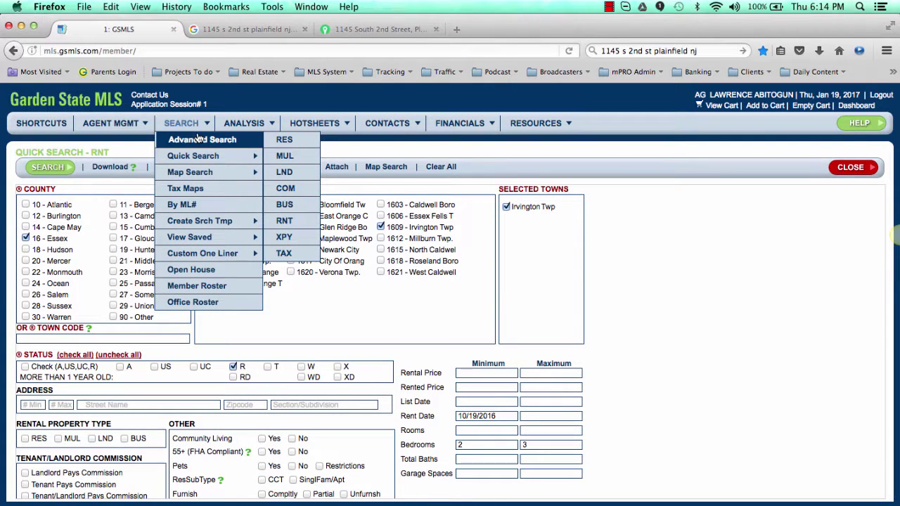
mouse_move(201, 158)
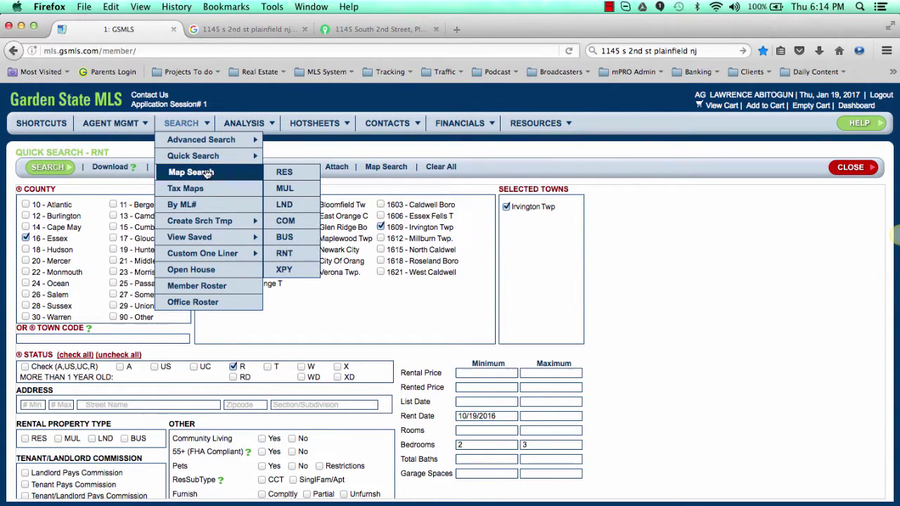
mouse_move(219, 238)
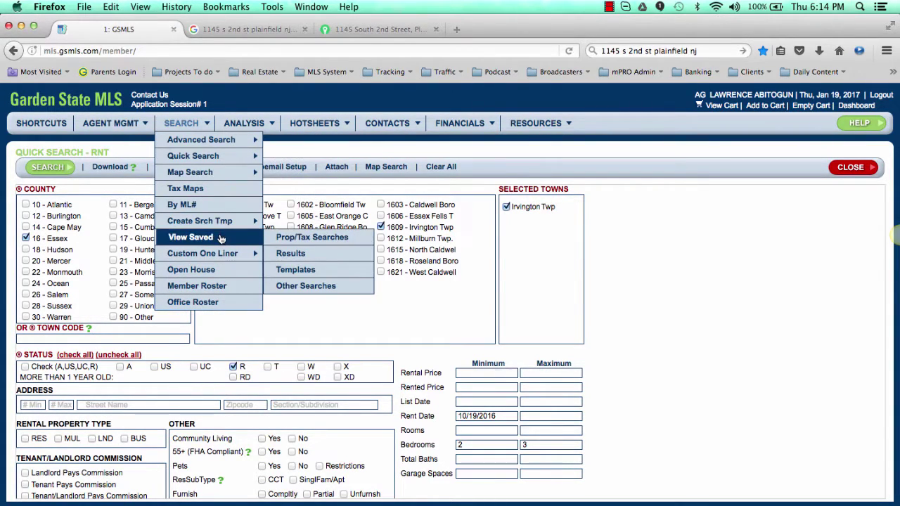
click(302, 253)
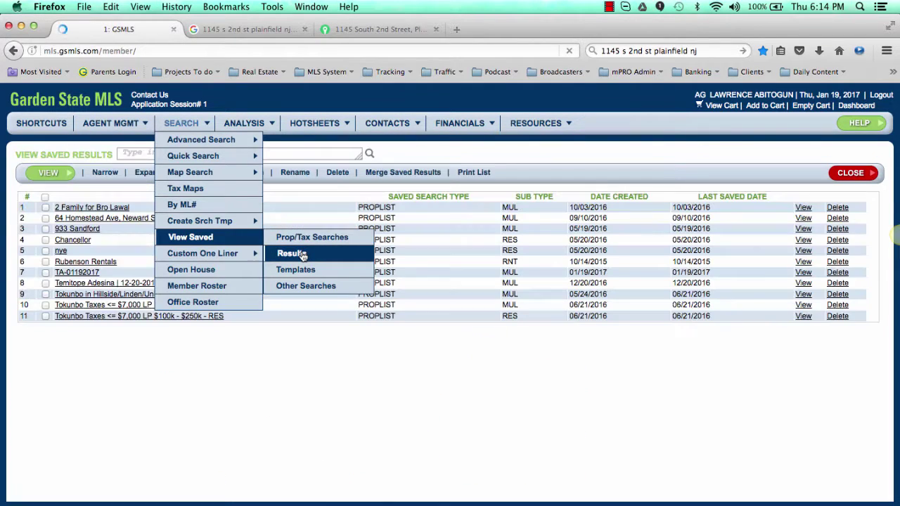
click(79, 273)
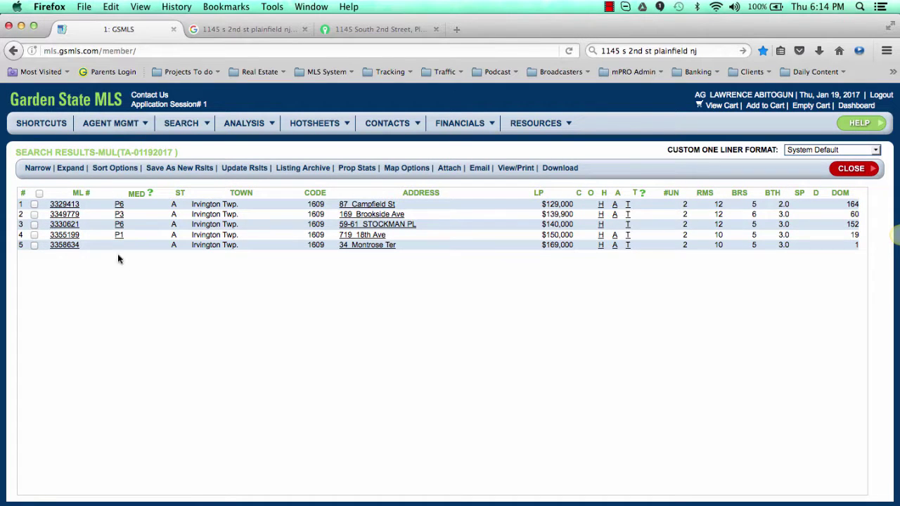
click(64, 204)
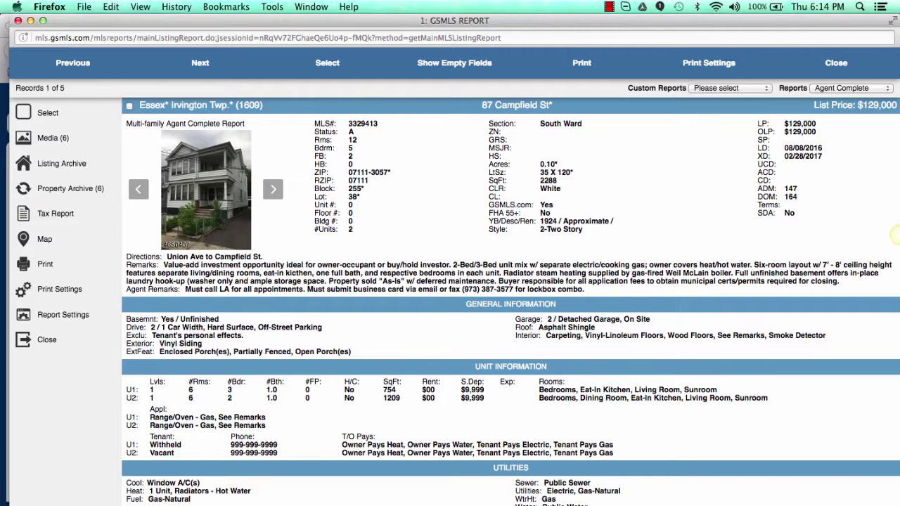
key(super+Tab)
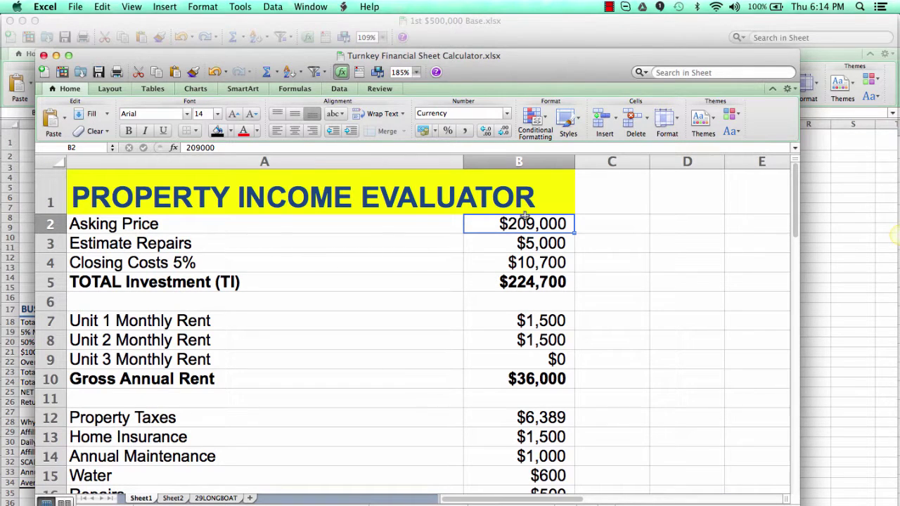
Step: Enter a $129,000 asking price and a $10,000 repair estimate
text(129000)
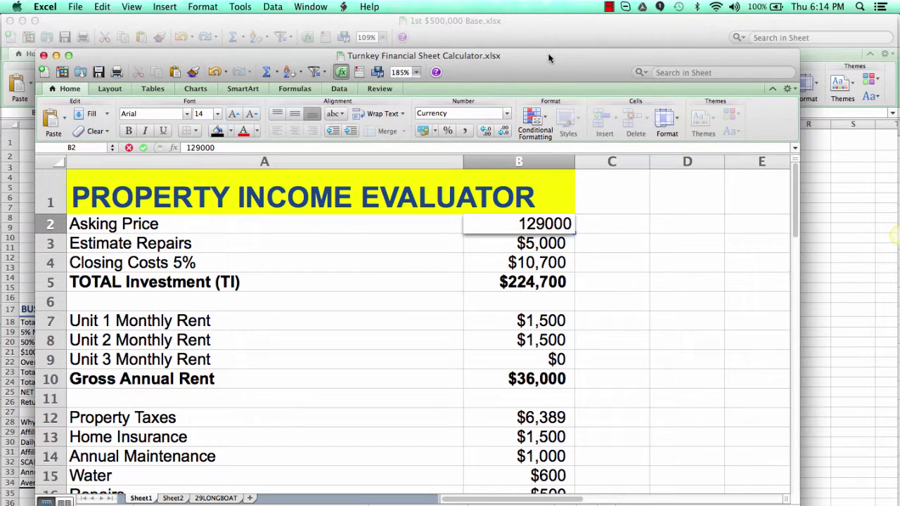
key(Return)
text(10000)
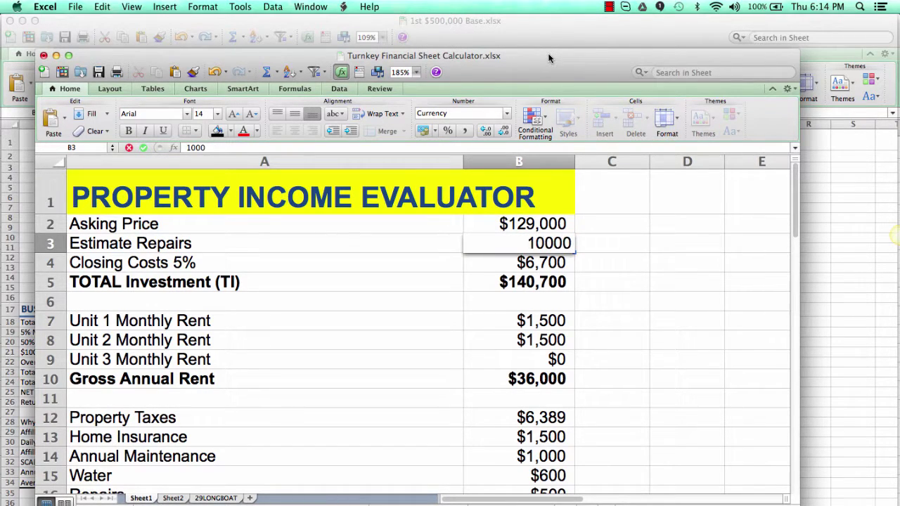
key(Return)
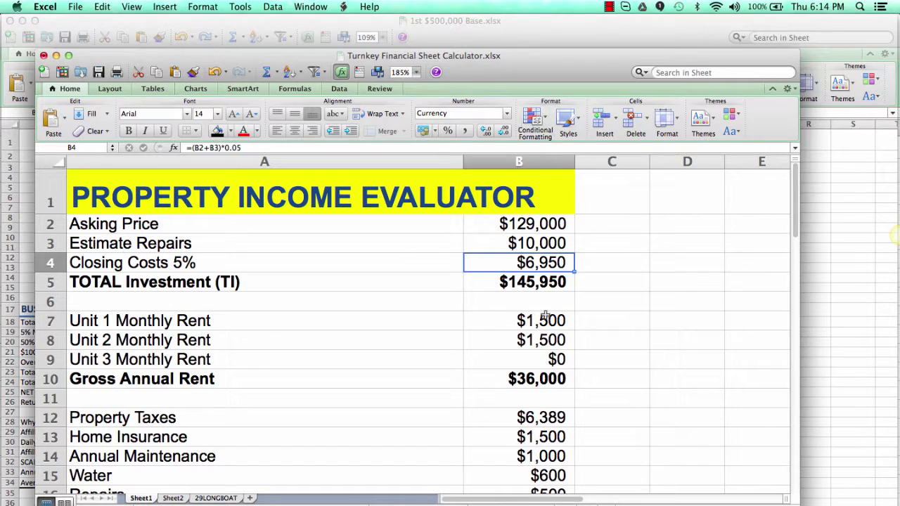
Step: Set the Unit 1 and Unit 2 monthly rents to $1,200 each
double_click(528, 322)
text(1200)
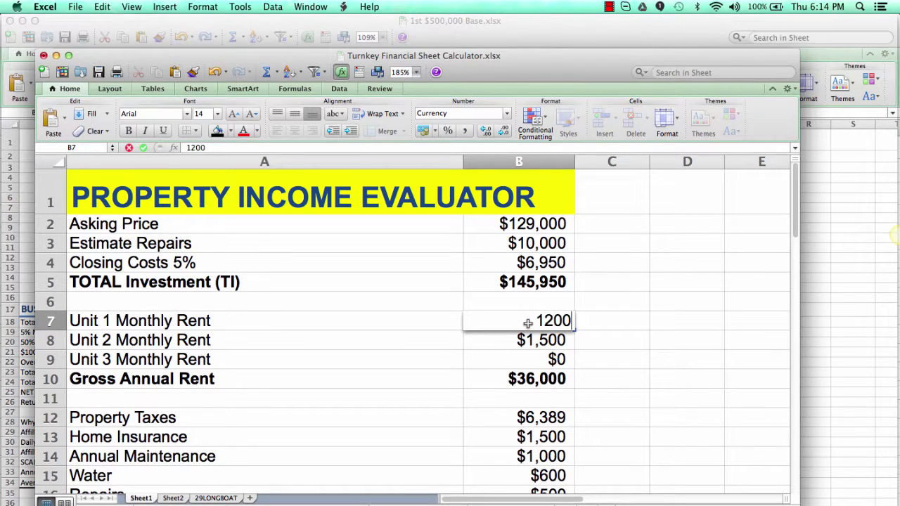
key(Return)
text(1200)
key(Return)
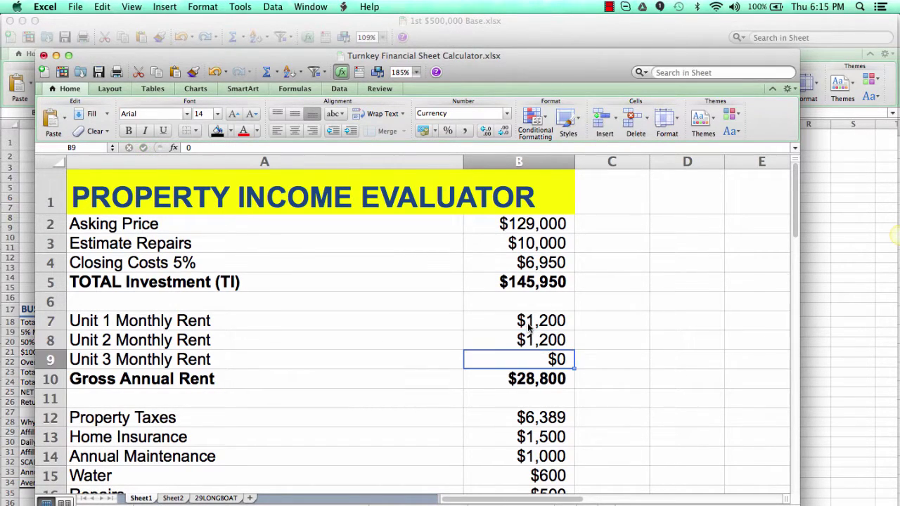
Step: Set property taxes to $5,423 from the listing report and check the cash-on-cash return
click(528, 419)
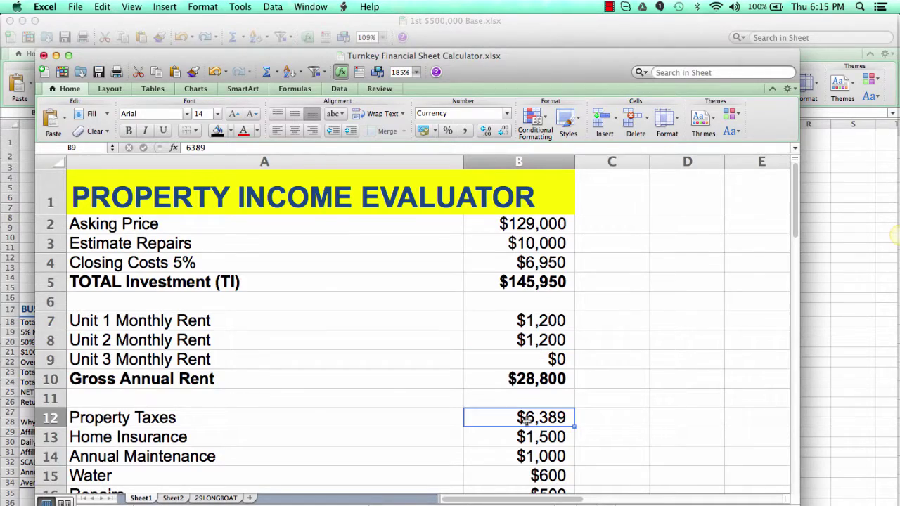
key(super+Tab)
scroll(500, 378, down, 8)
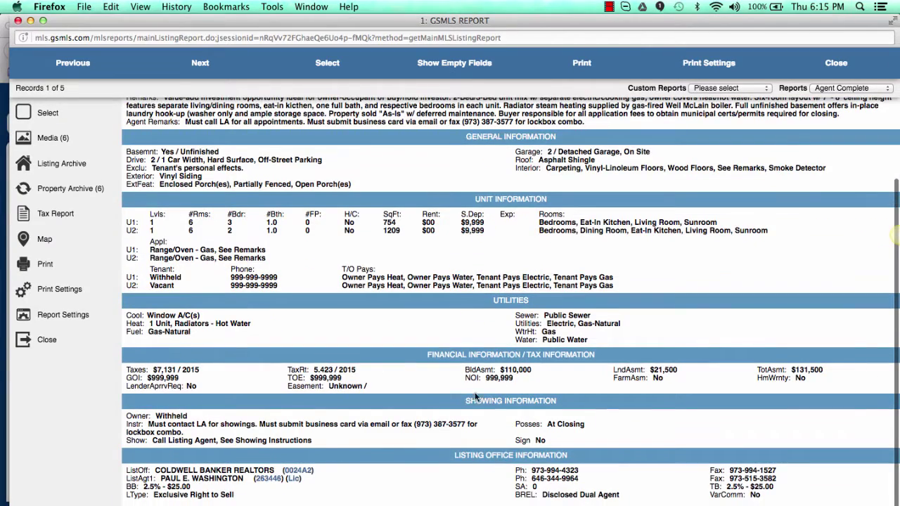
key(super+Tab)
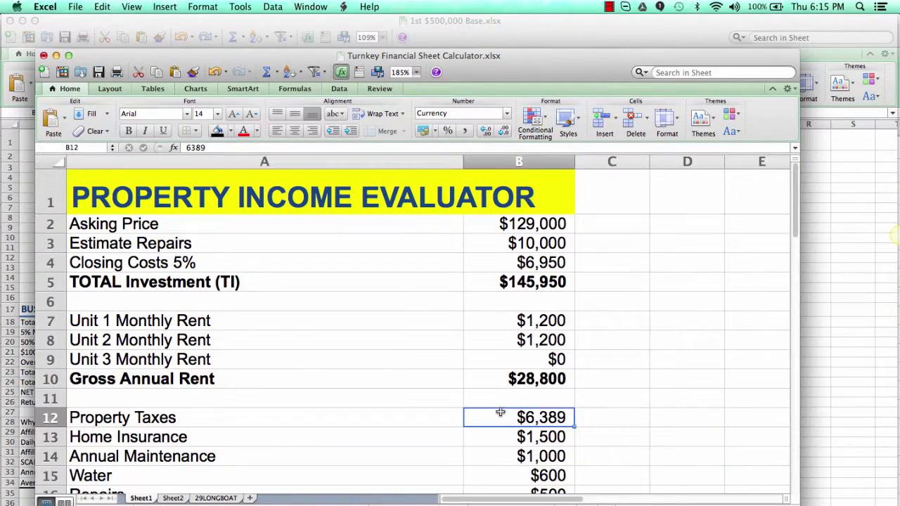
text(5423)
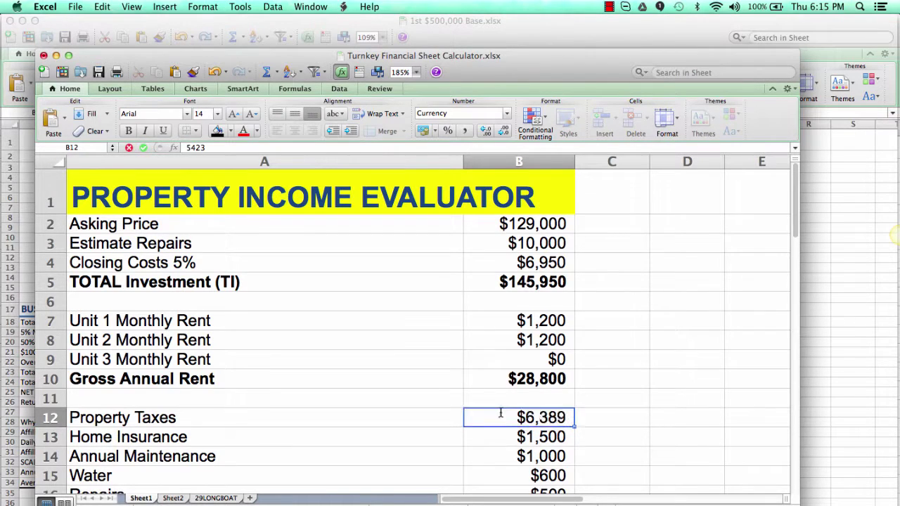
key(Return)
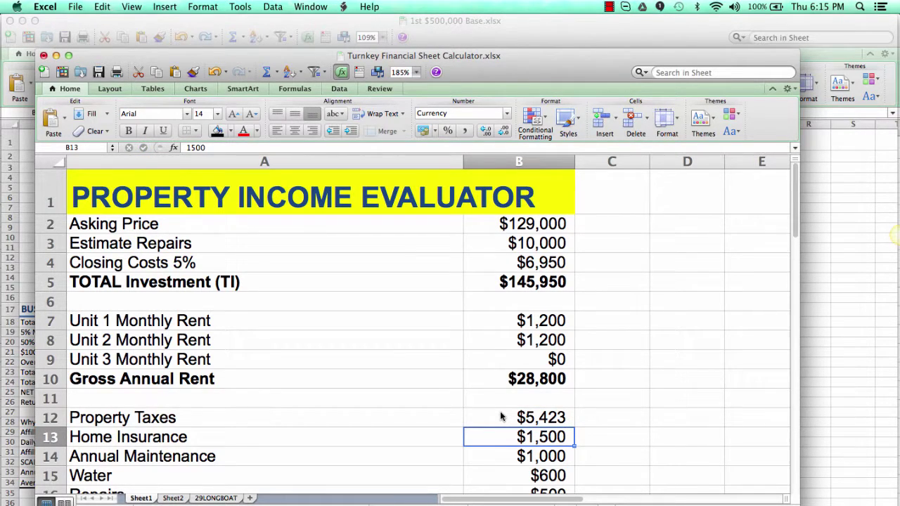
scroll(501, 417, down, 7)
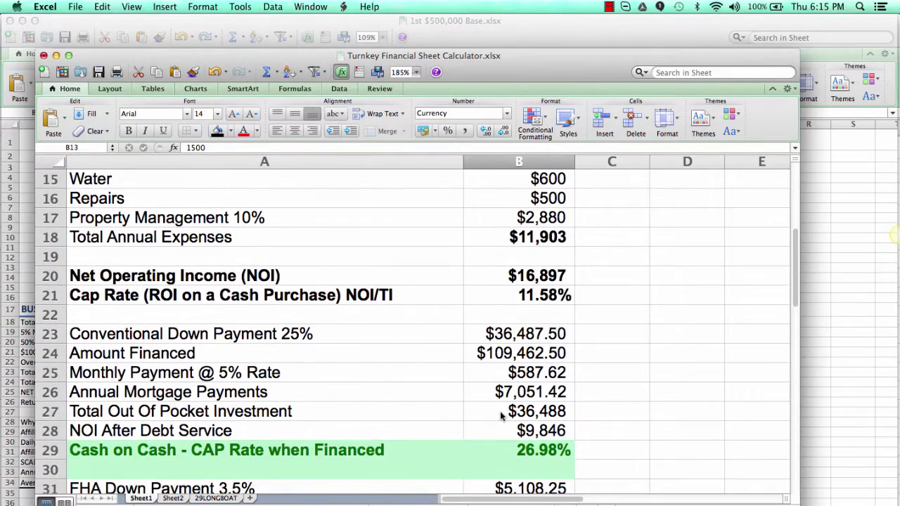
click(511, 450)
scroll(511, 454, down, 5)
key(super+Tab)
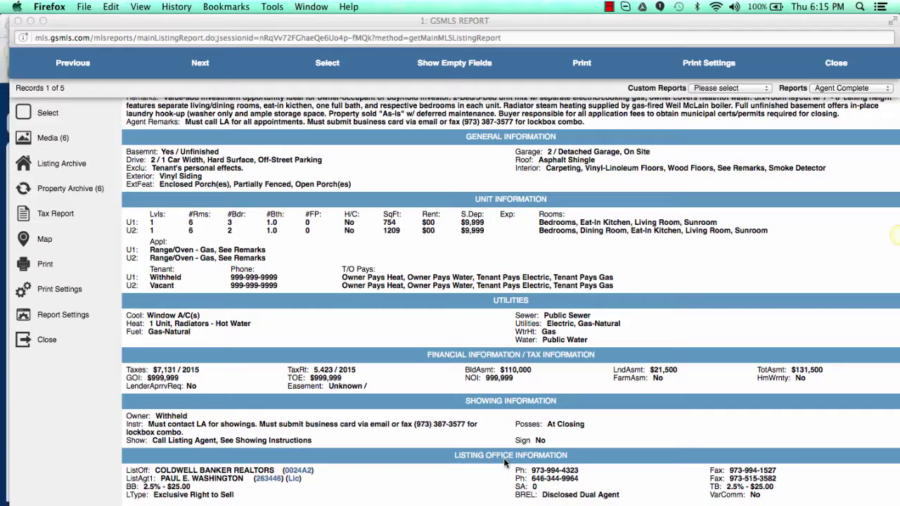
scroll(382, 298, up, 5)
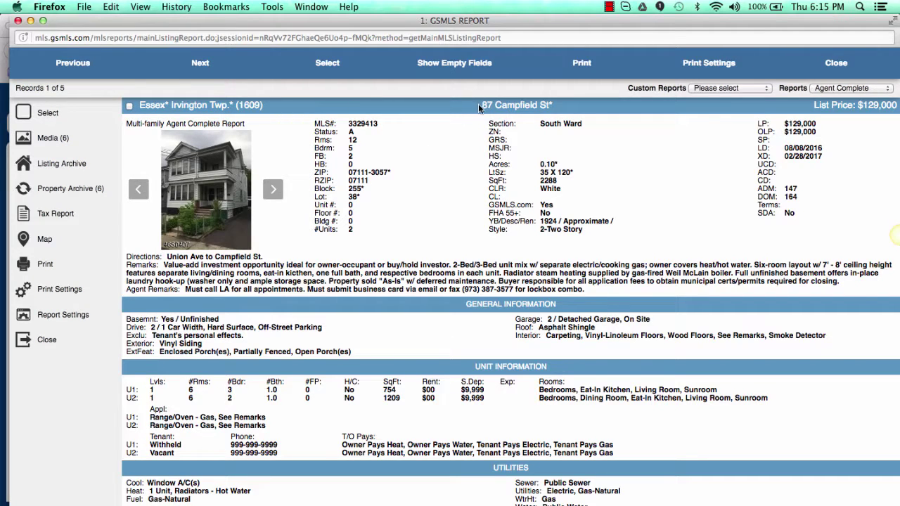
drag(481, 104, 549, 105)
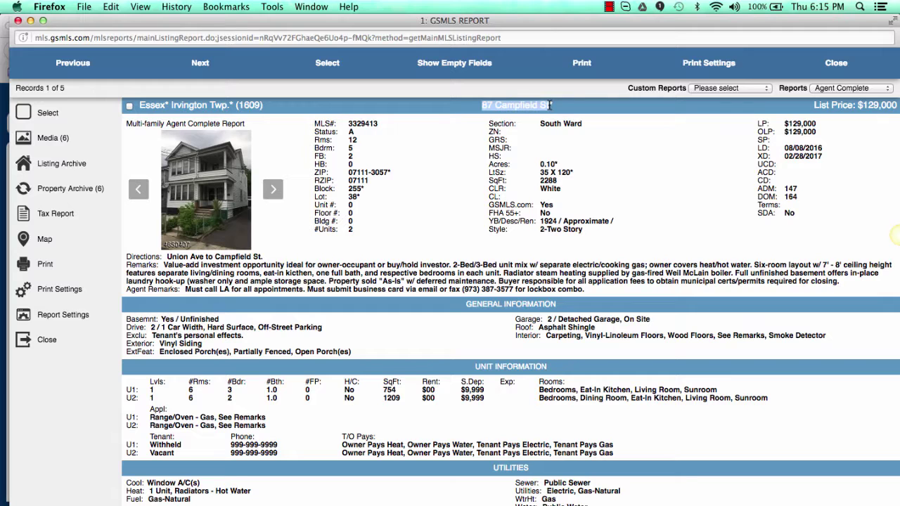
key(super+c)
key(super+Tab)
scroll(438, 429, up, 5)
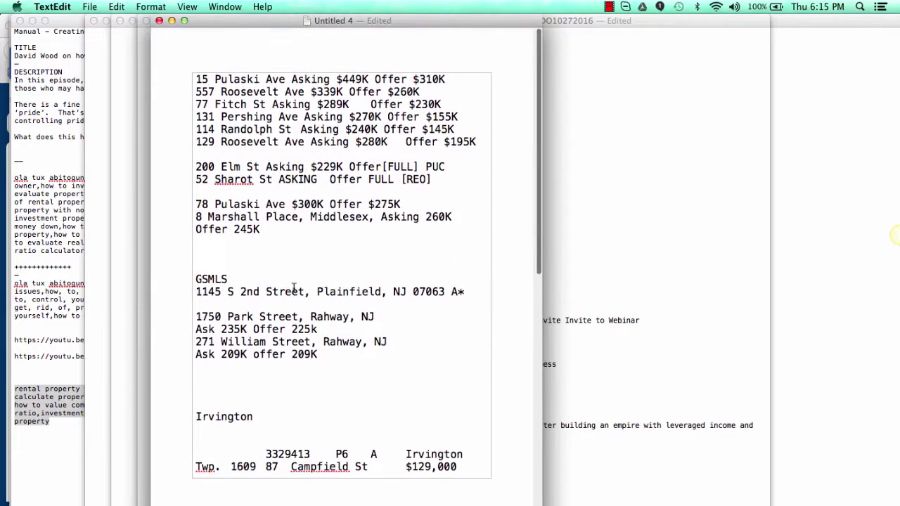
Step: Delete the pasted listing rows below the Irvington heading
drag(294, 267, 321, 485)
scroll(321, 448, down, 3)
click(257, 209)
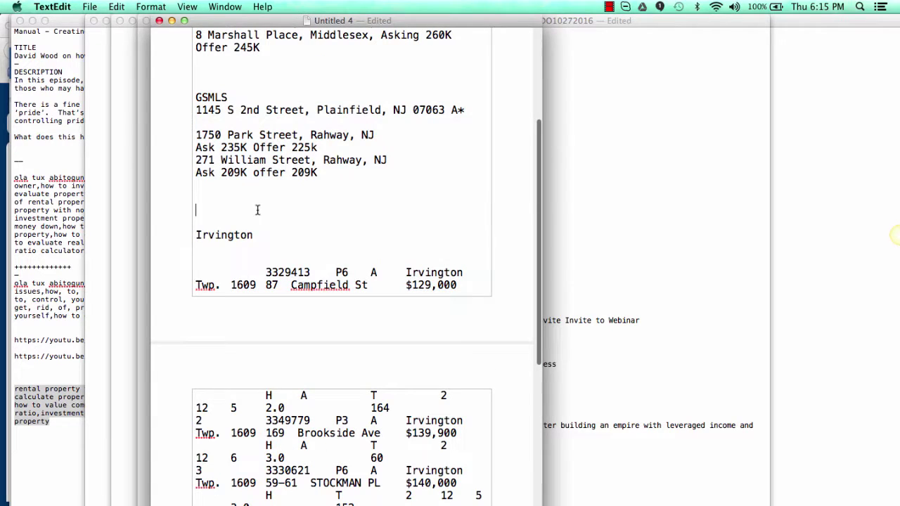
drag(238, 207, 365, 426)
click(306, 260)
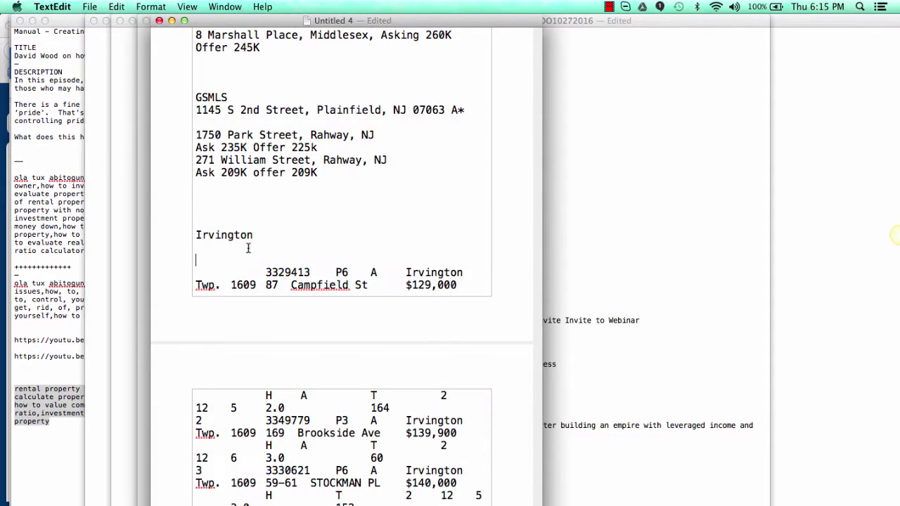
drag(211, 248, 338, 501)
key(BackSpace)
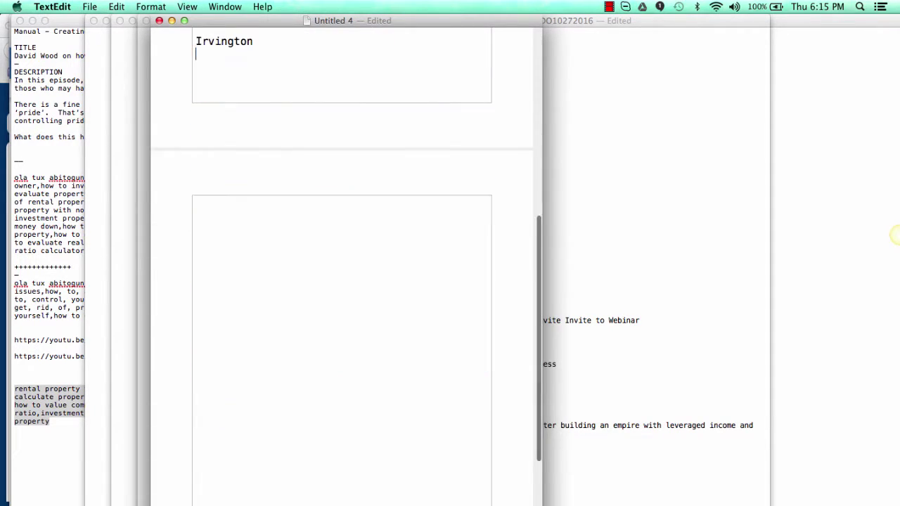
key(super+v)
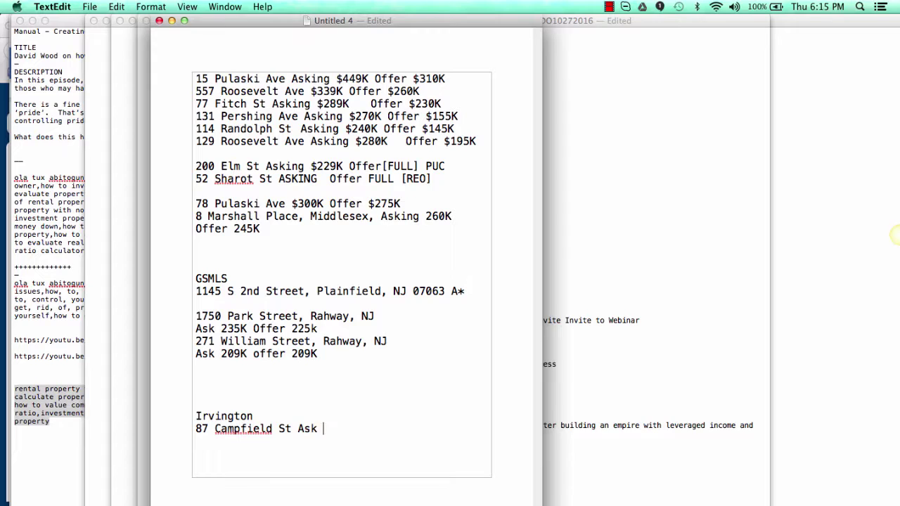
text(129K Offer 1)
text(10K)
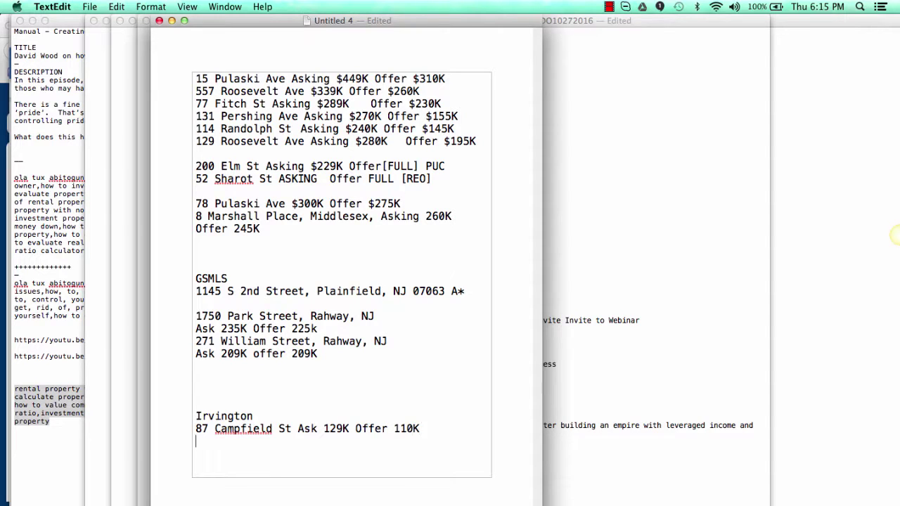
key(super+Tab)
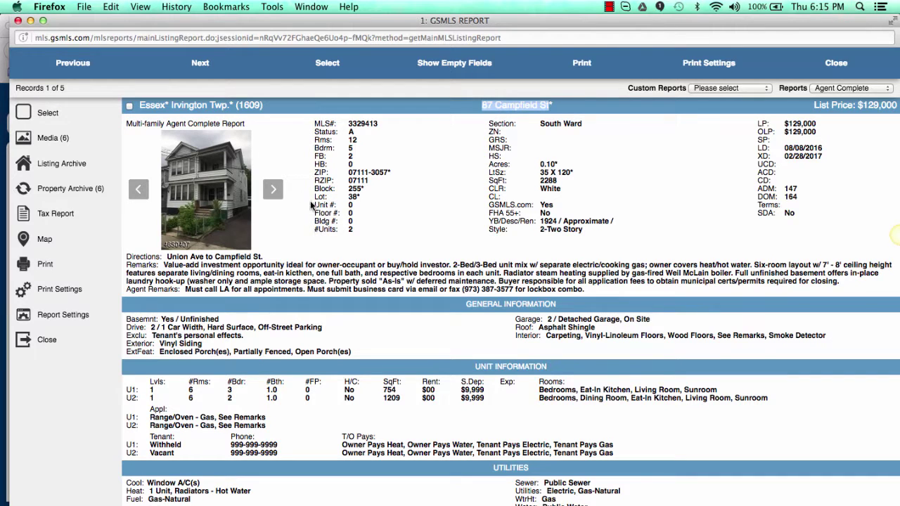
click(200, 71)
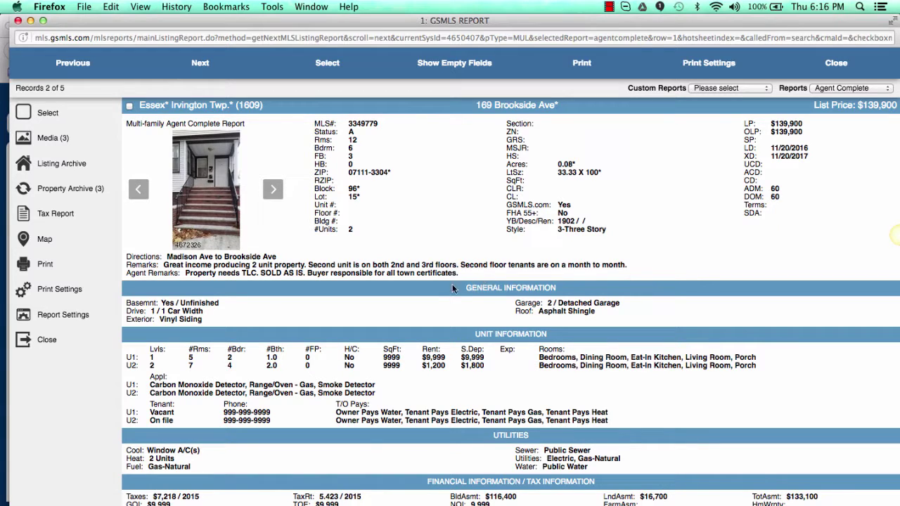
scroll(433, 301, down, 3)
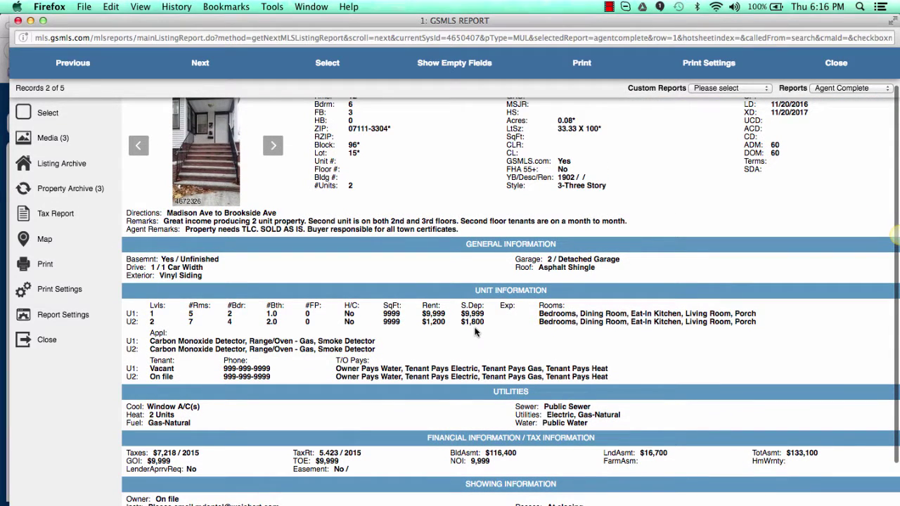
drag(489, 324, 446, 320)
click(441, 321)
scroll(445, 312, up, 1)
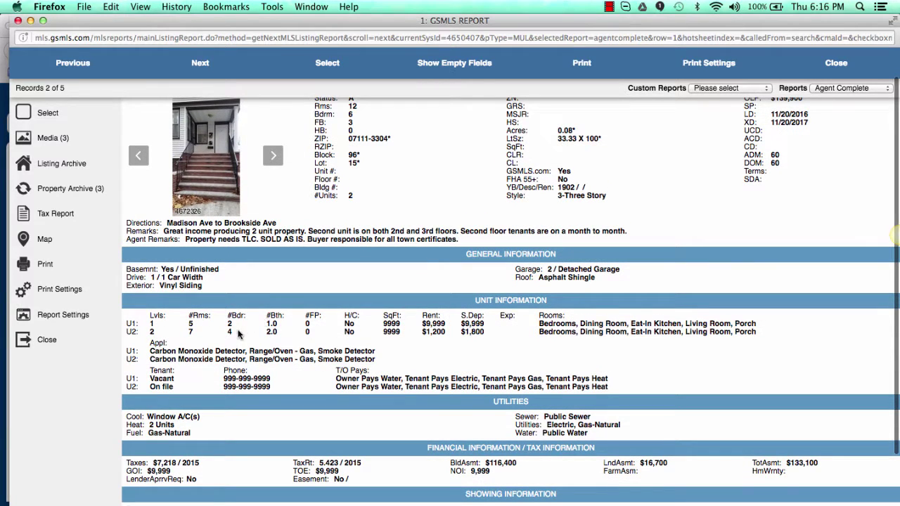
scroll(533, 299, up, 3)
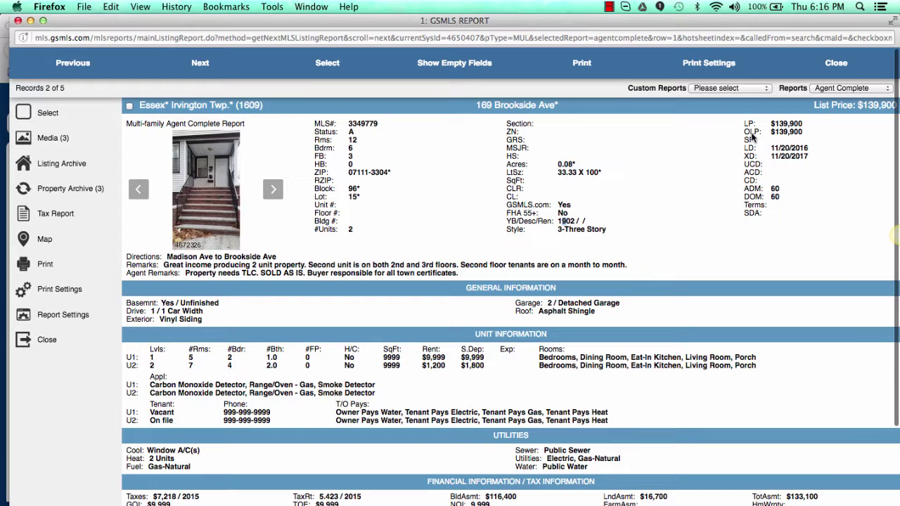
scroll(702, 307, down, 4)
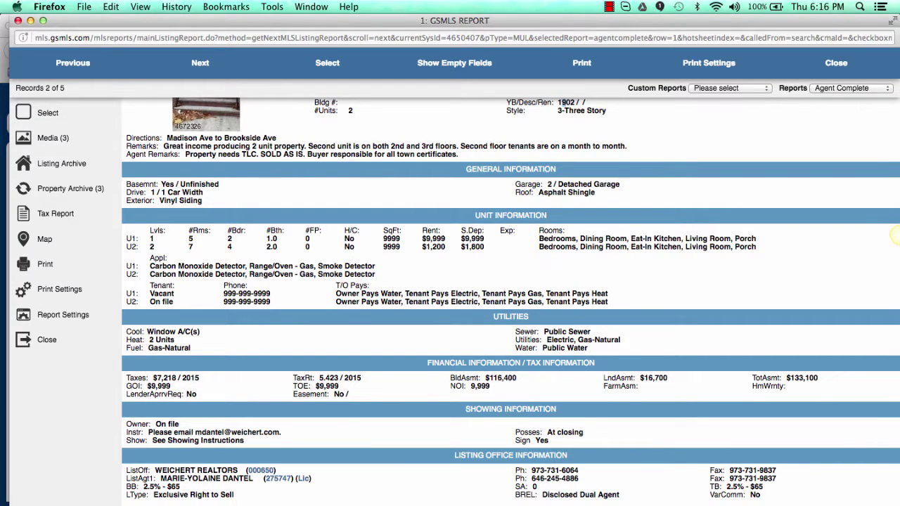
key(super+Tab)
click(502, 237)
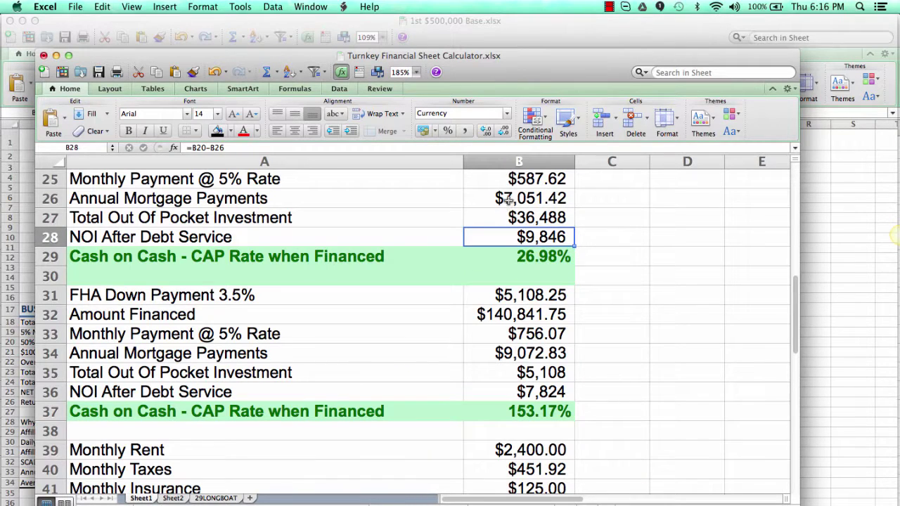
Step: Set the asking price to $139,000 and review the financed cash-on-cash results
scroll(509, 199, up, 10)
click(518, 221)
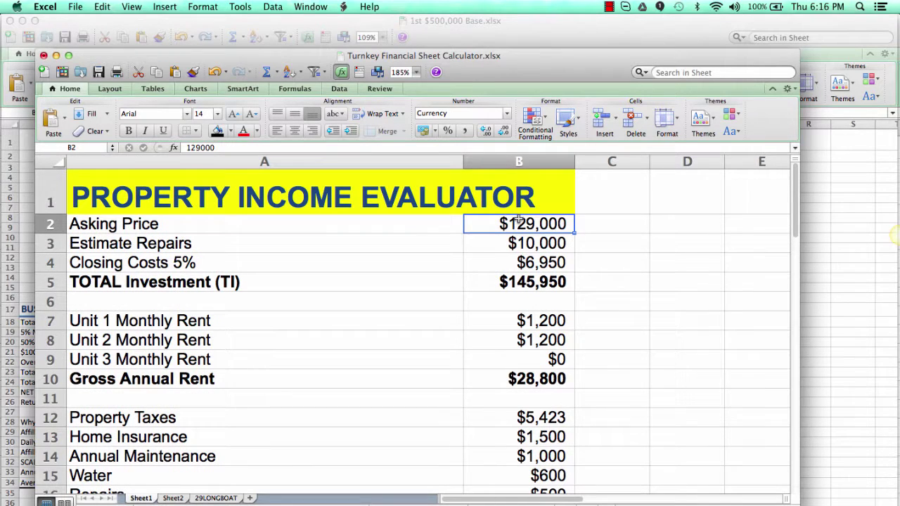
double_click(518, 222)
text(139000)
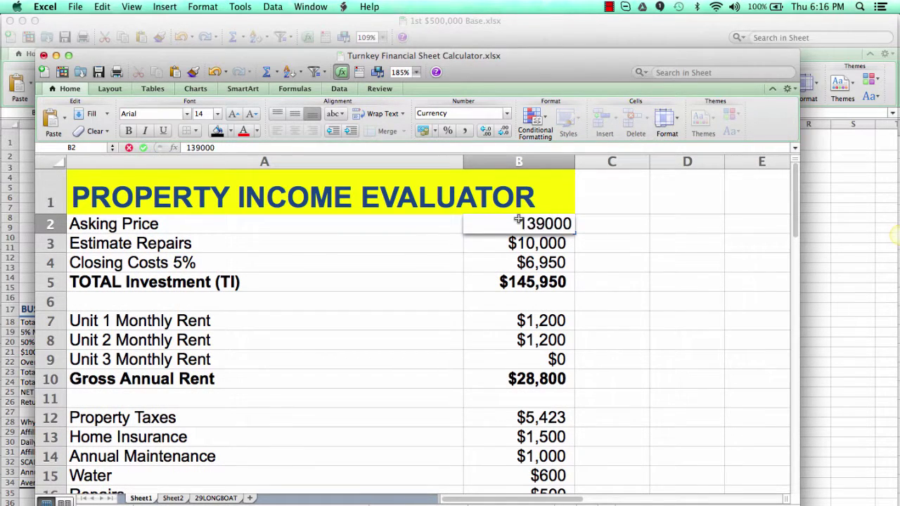
key(Return)
scroll(550, 337, down, 3)
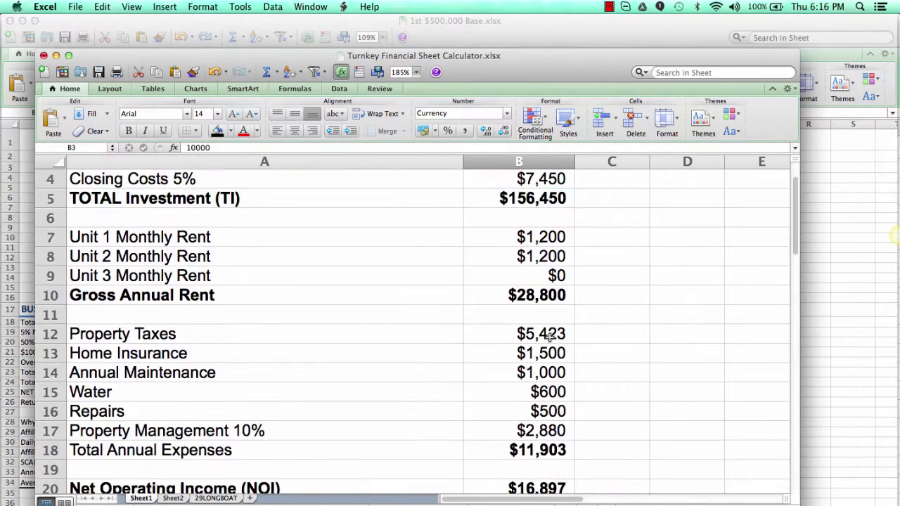
scroll(550, 336, down, 8)
scroll(547, 380, down, 4)
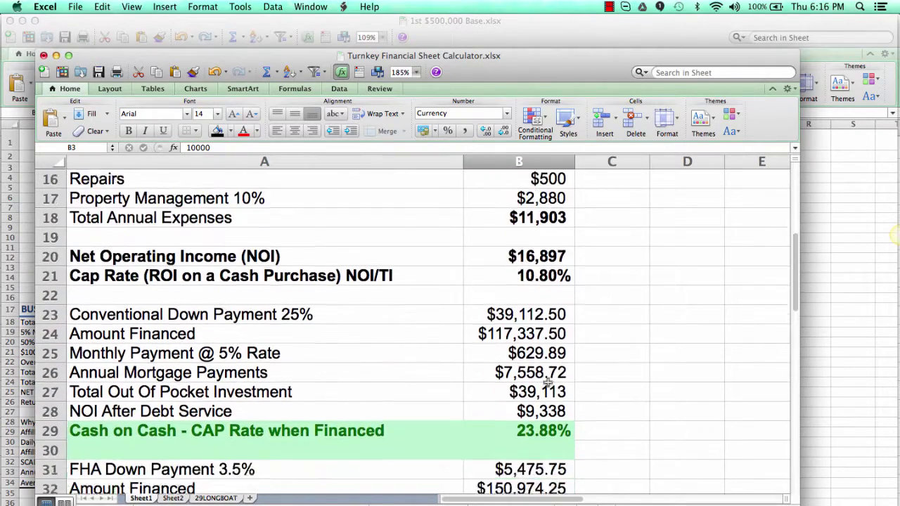
scroll(547, 380, down, 9)
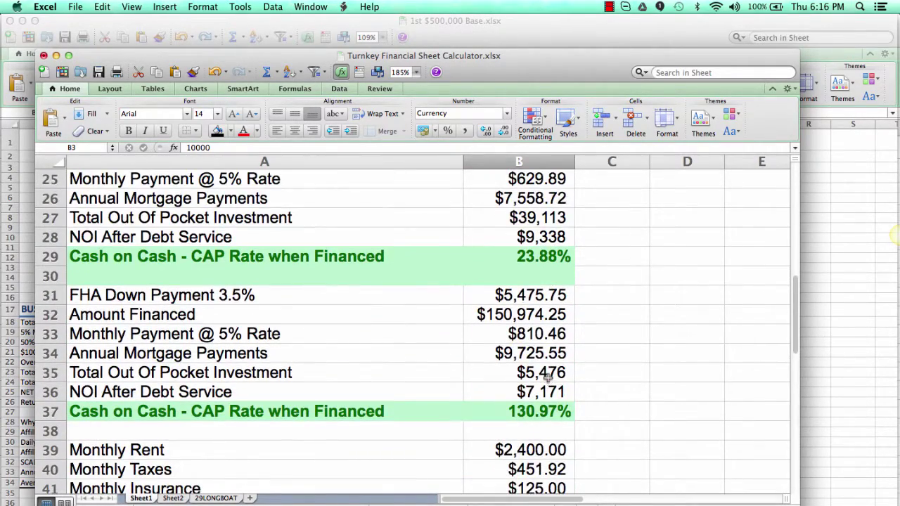
scroll(548, 377, down, 8)
key(super+Tab)
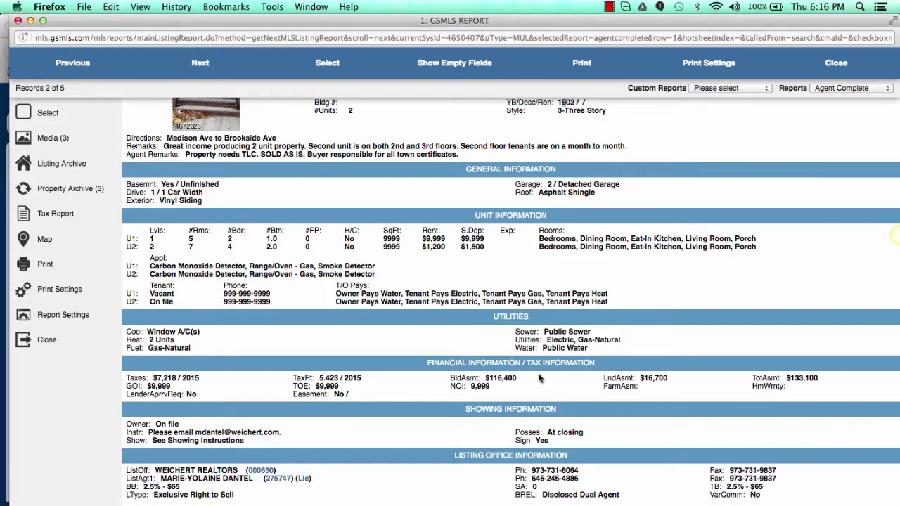
key(super+Tab)
key(super+Tab)
key(super+Tab)
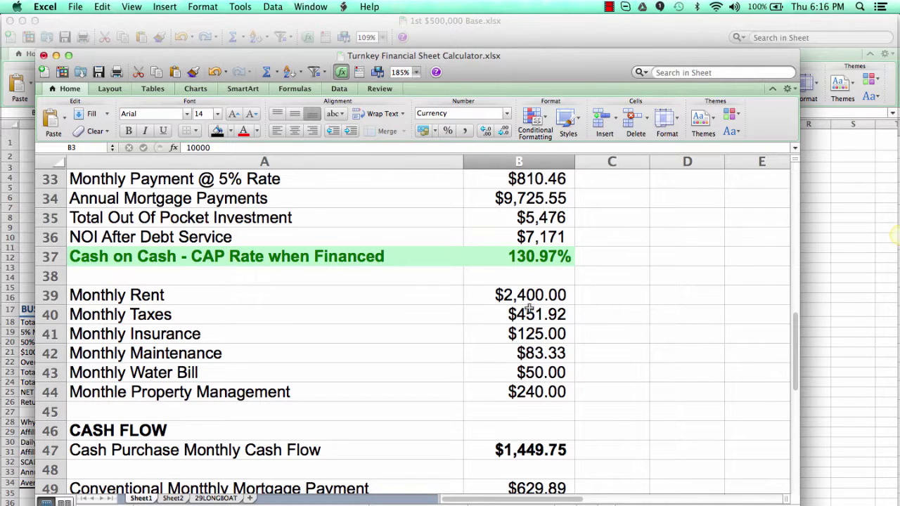
scroll(532, 261, up, 2)
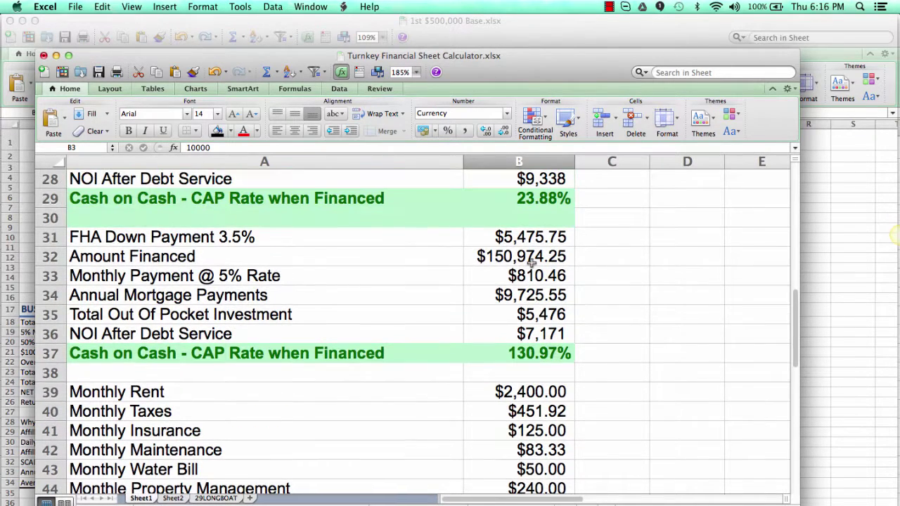
scroll(351, 352, up, 3)
scroll(350, 352, up, 1)
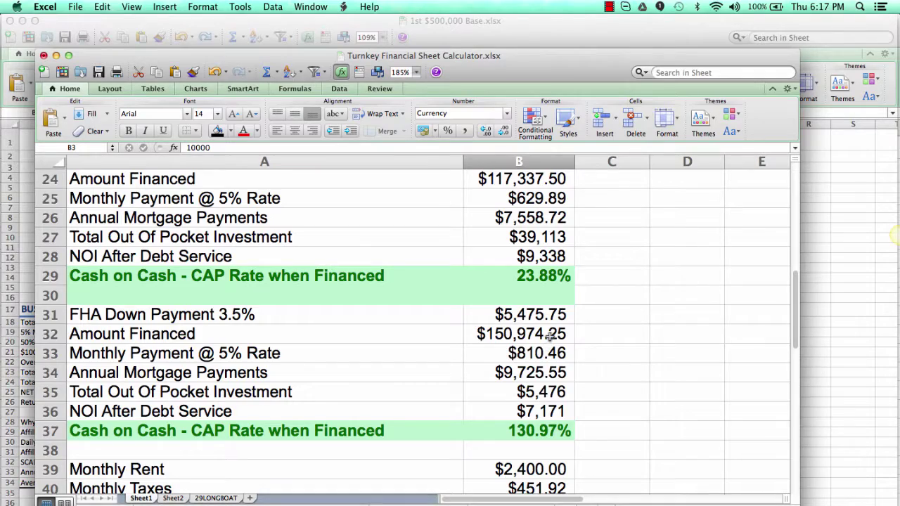
key(super+Tab)
scroll(522, 309, up, 4)
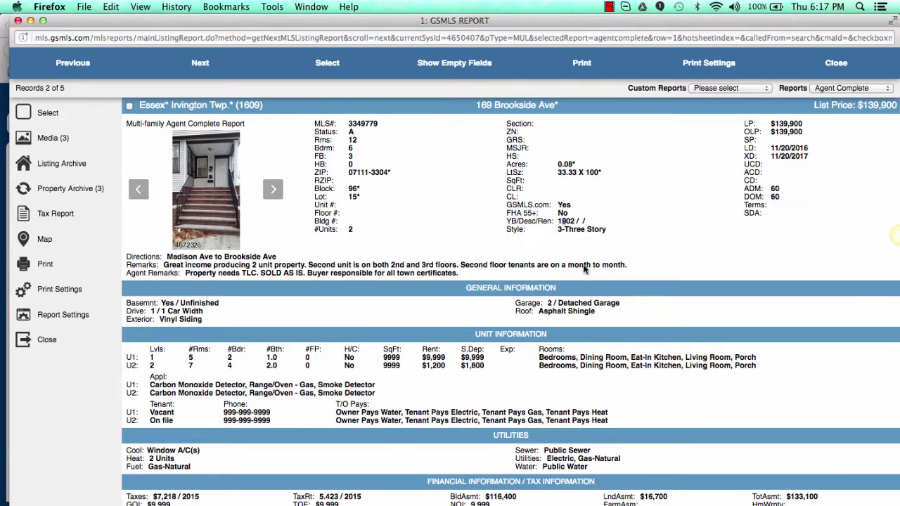
drag(475, 106, 554, 103)
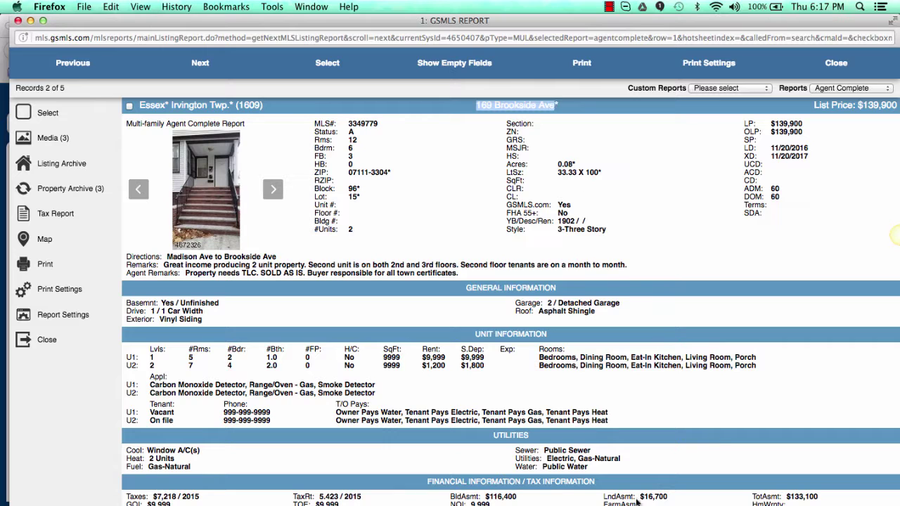
key(cmd+c)
key(cmd+Tab)
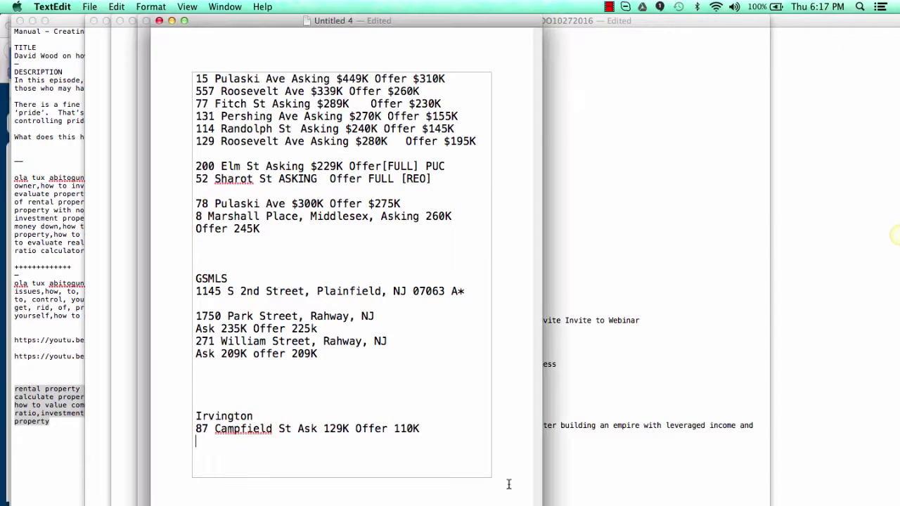
key(Return)
key(cmd+v)
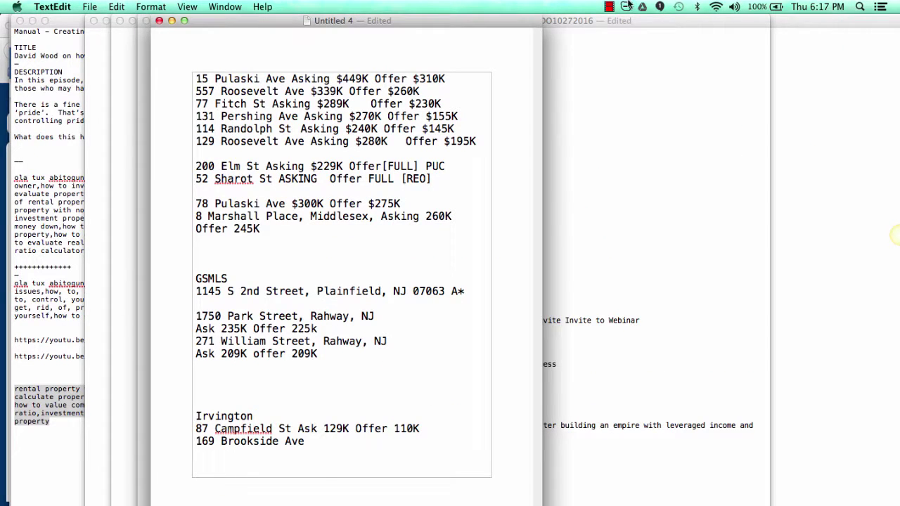
click(609, 6)
Step: Clear the address selection in the report and pick the Total Out Of Pocket Investment cell B27
click(623, 33)
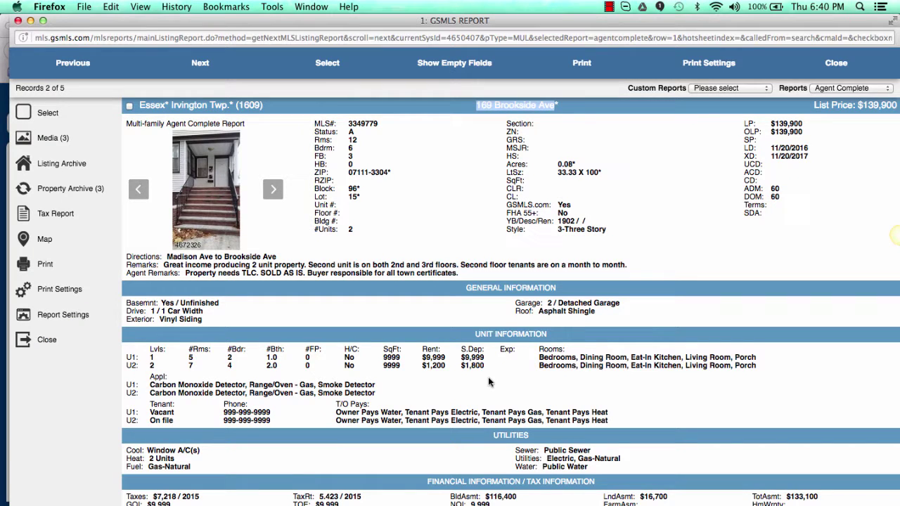
click(389, 422)
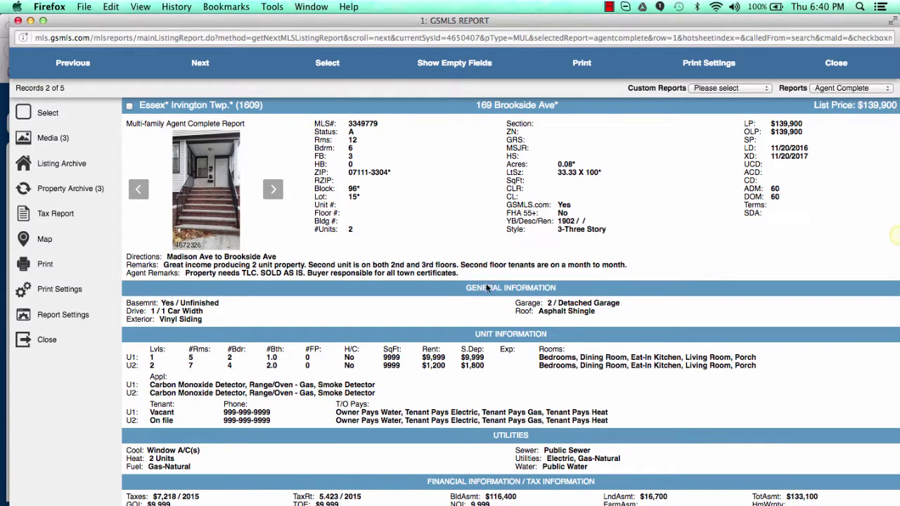
key(super+Tab)
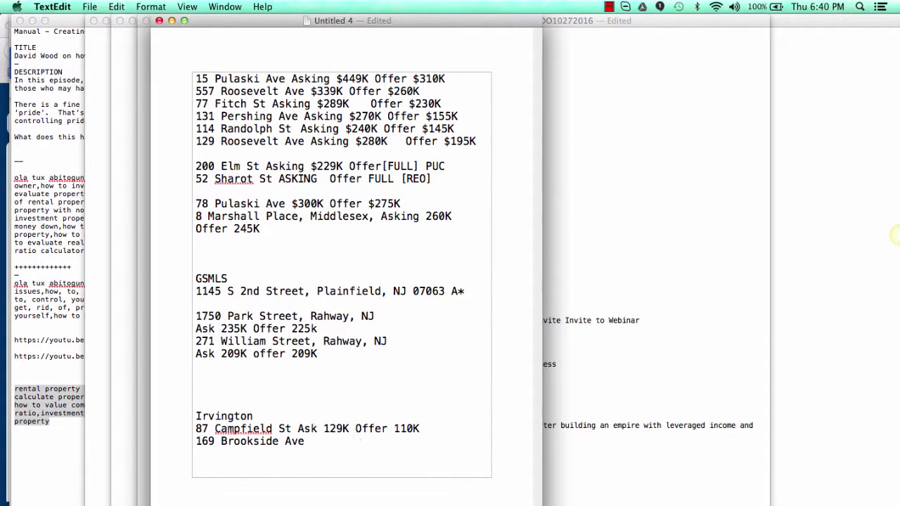
key(super+Tab)
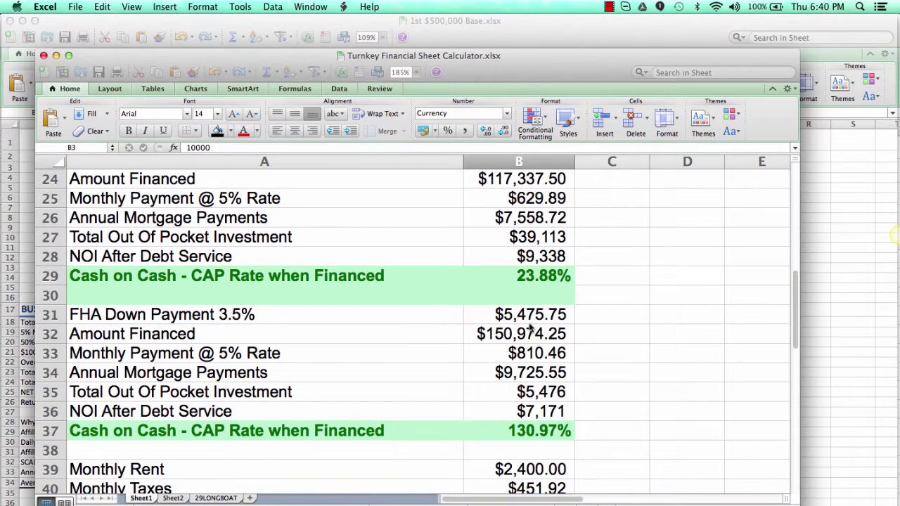
click(493, 227)
scroll(496, 228, up, 10)
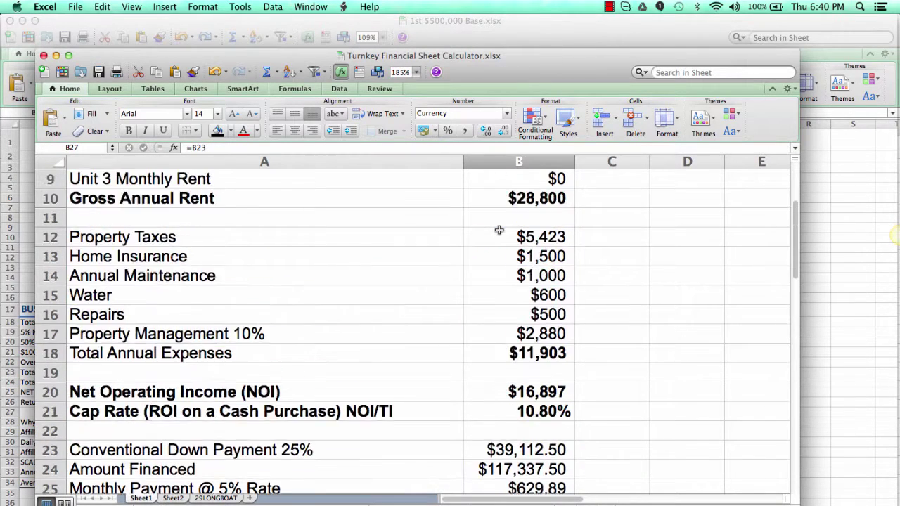
Step: Review the $139,000 results: 23.88% conventional and 130.97% FHA cash on cash
key(super+Tab)
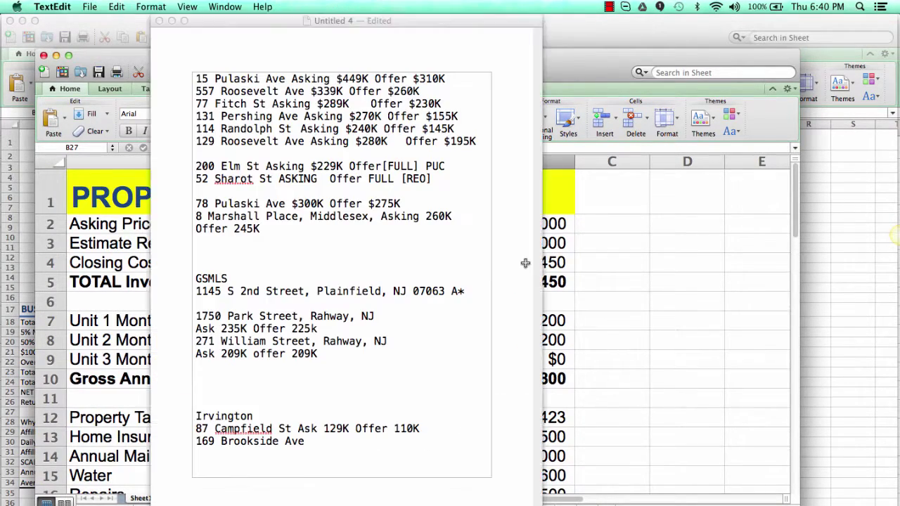
key(super+Tab)
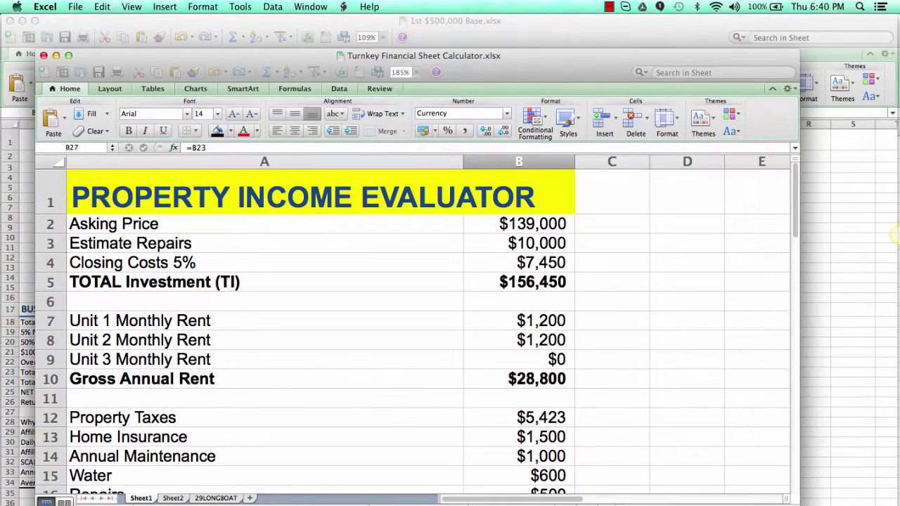
key(super+Tab)
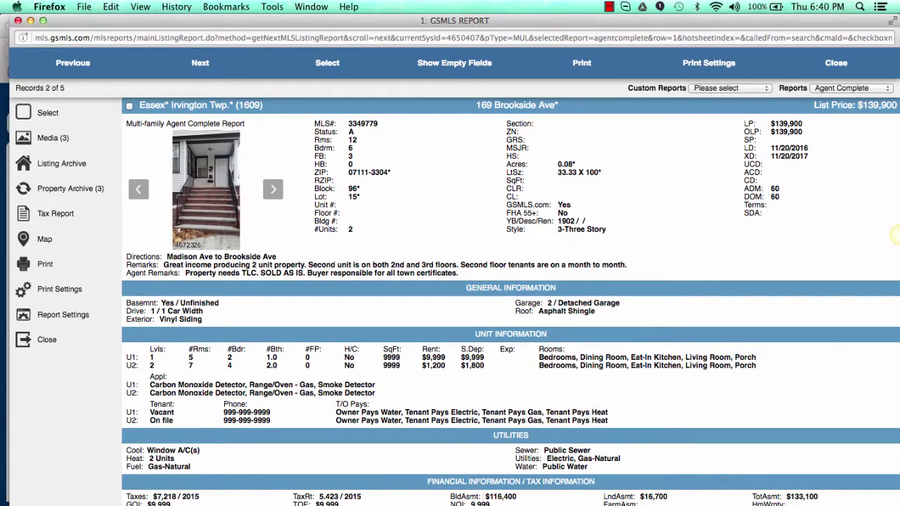
key(super+Tab)
scroll(466, 418, down, 7)
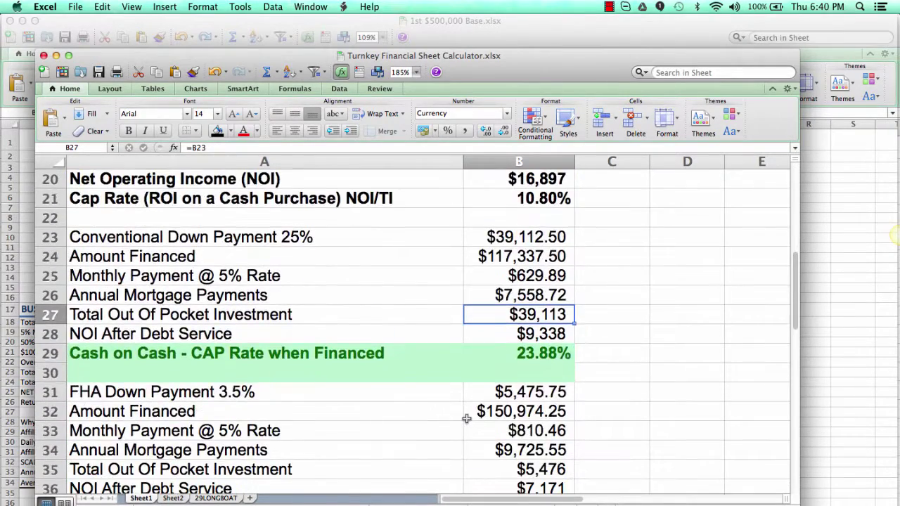
scroll(516, 451, down, 3)
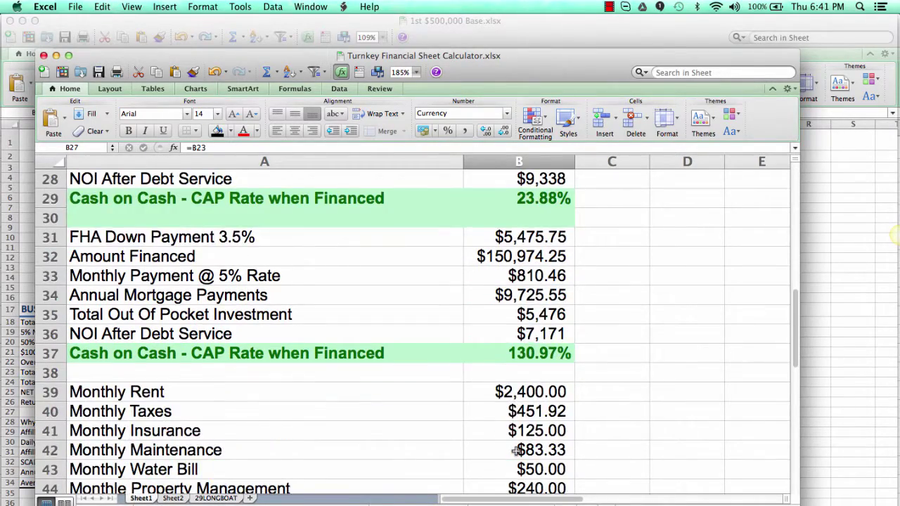
scroll(517, 450, down, 4)
scroll(517, 451, up, 6)
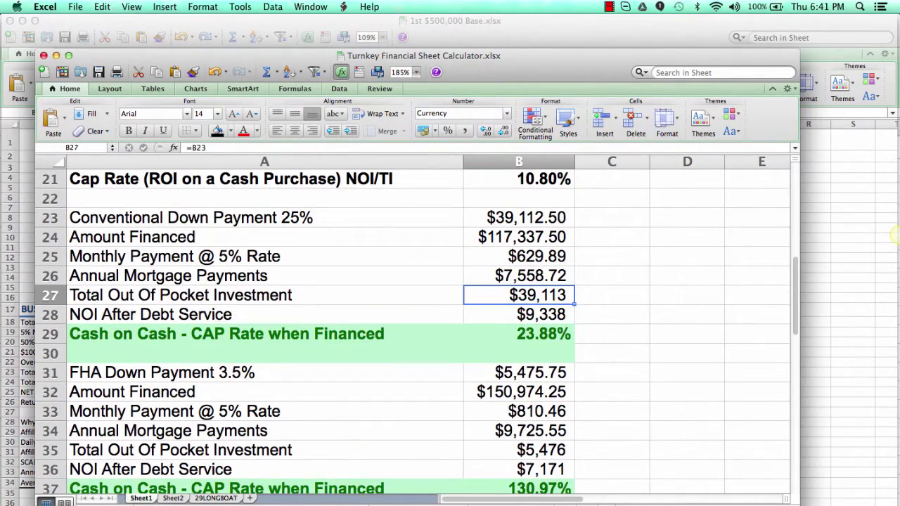
key(super+Tab)
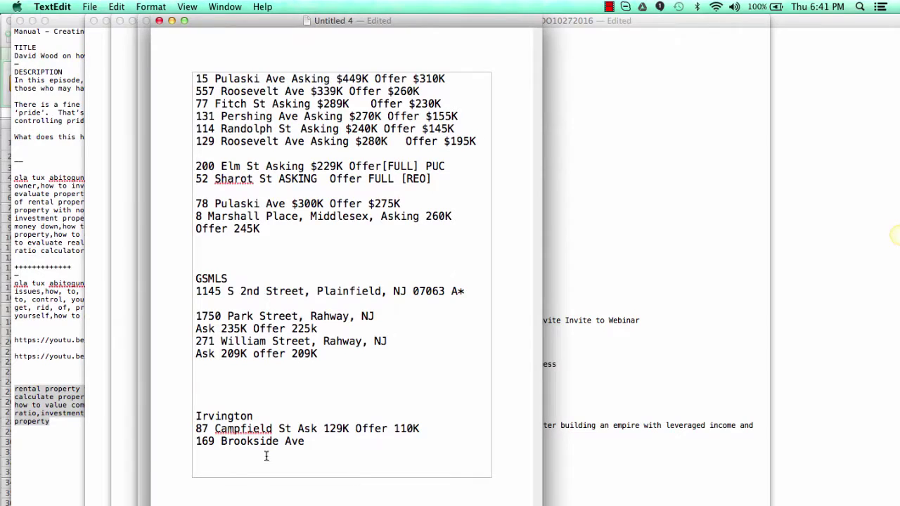
text(Ask 1239K Offer)
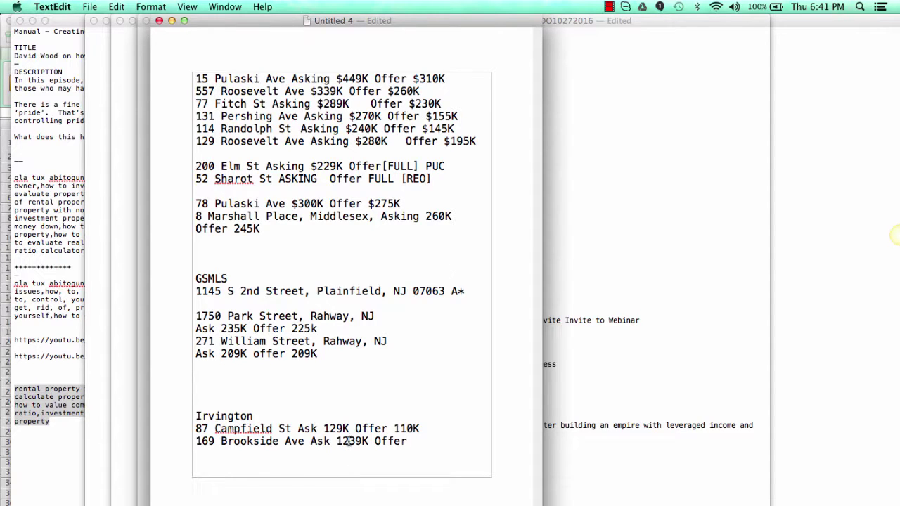
click(348, 441)
key(BackSpace)
click(418, 441)
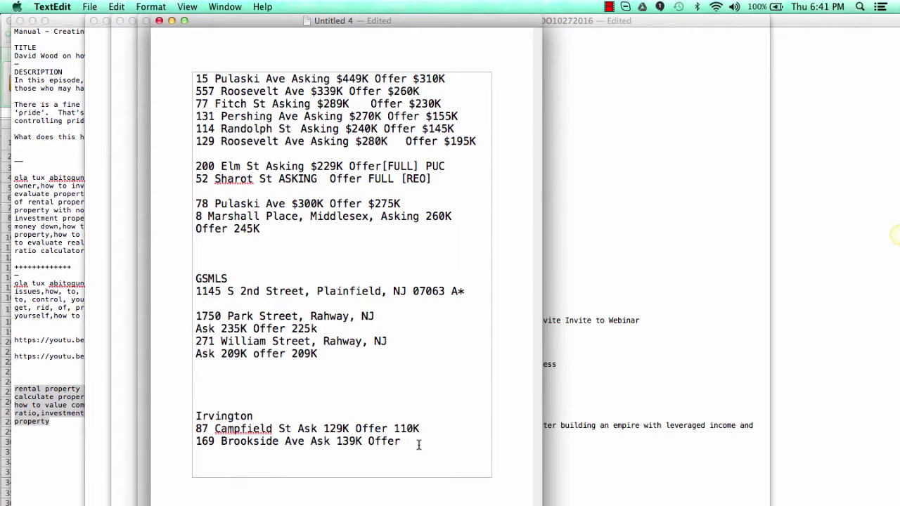
text(120K)
key(super+Tab)
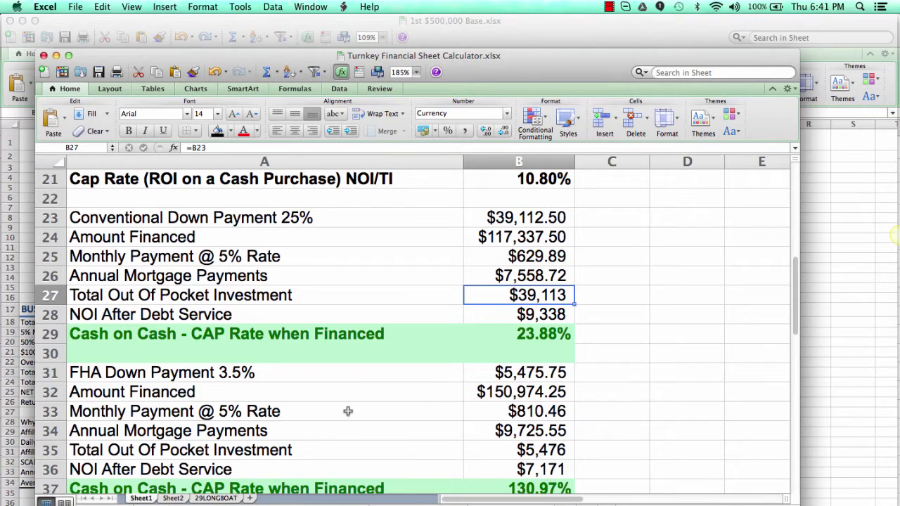
key(super+Tab)
key(super+Tab)
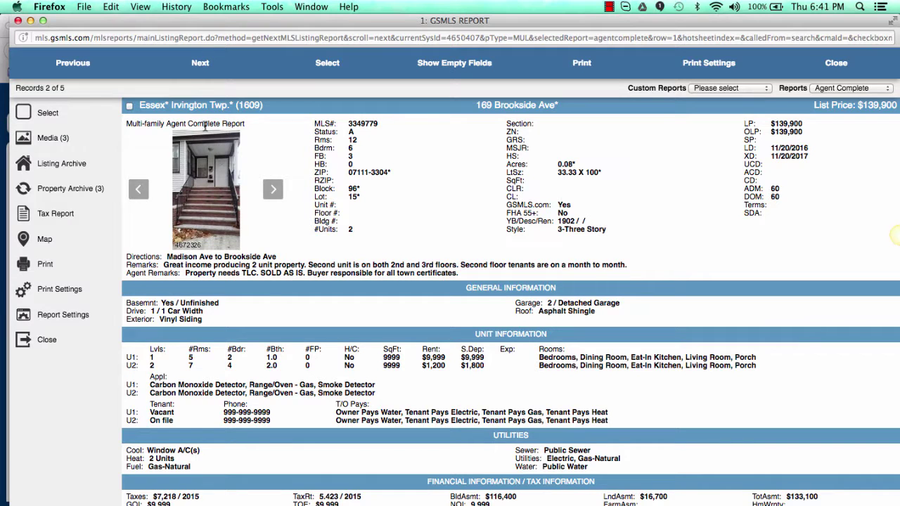
click(201, 64)
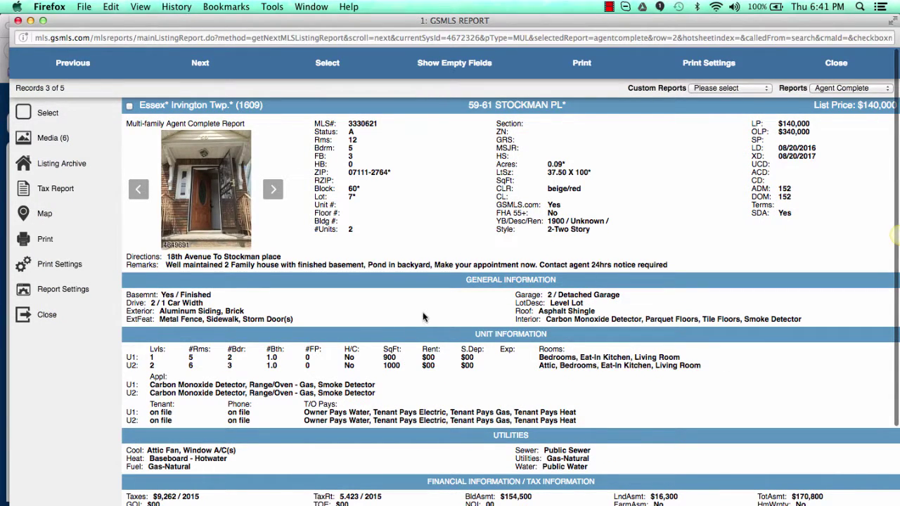
drag(467, 104, 563, 106)
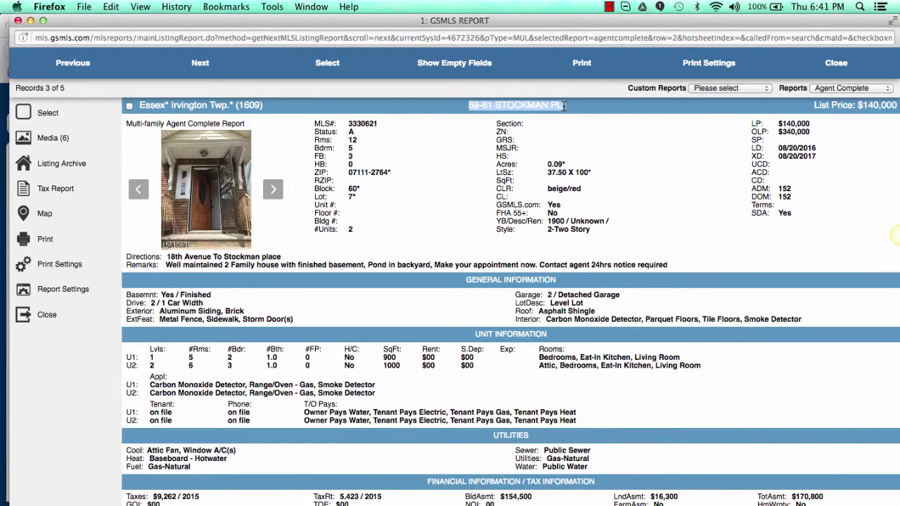
click(505, 138)
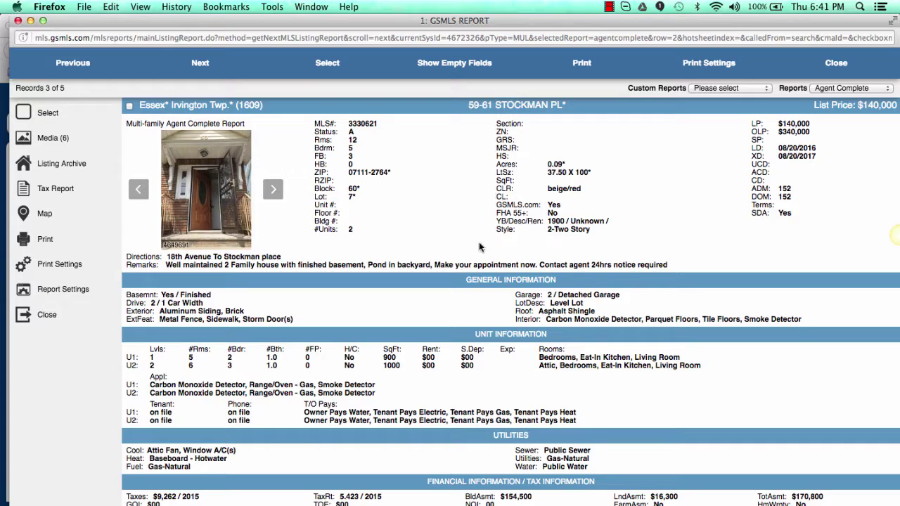
scroll(478, 246, down, 4)
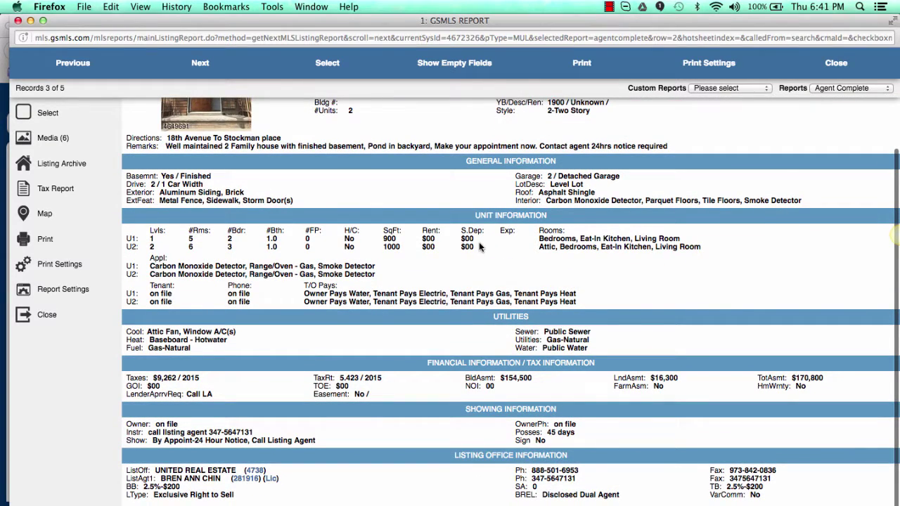
scroll(479, 246, up, 4)
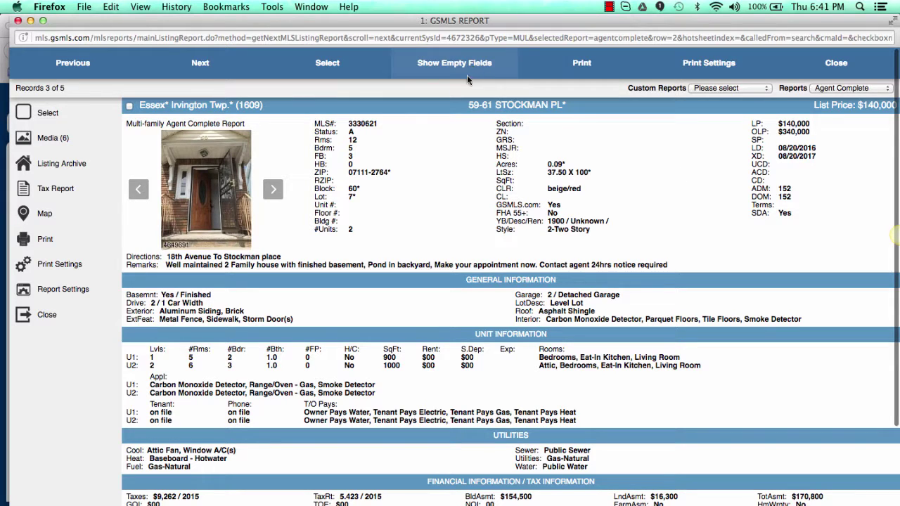
drag(466, 106, 560, 105)
key(super+c)
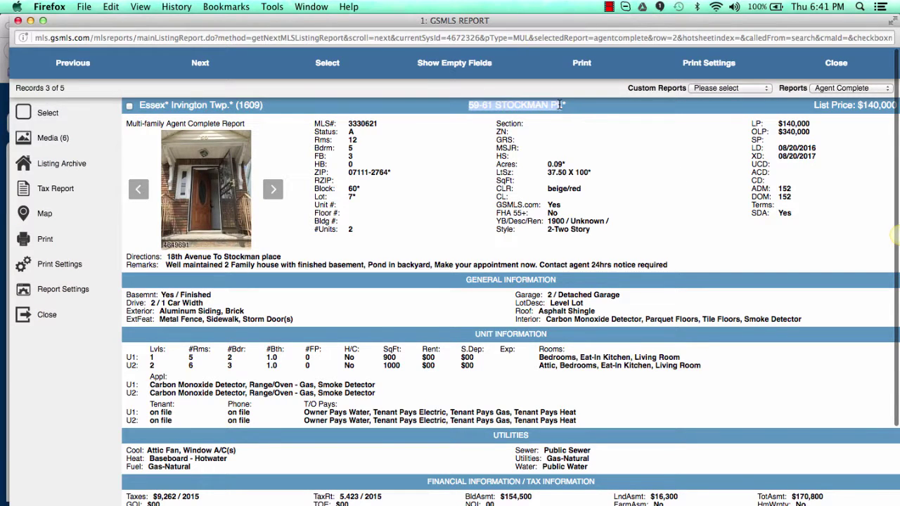
scroll(757, 369, down, 3)
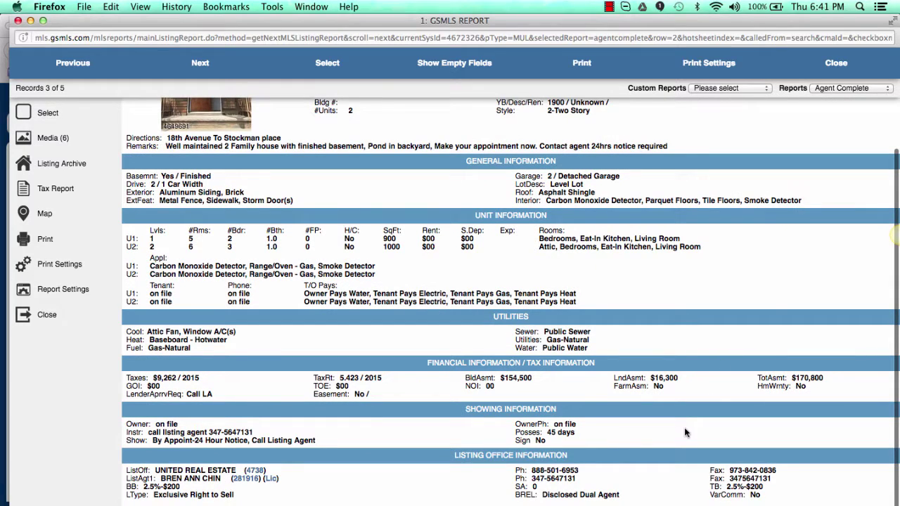
scroll(686, 433, up, 3)
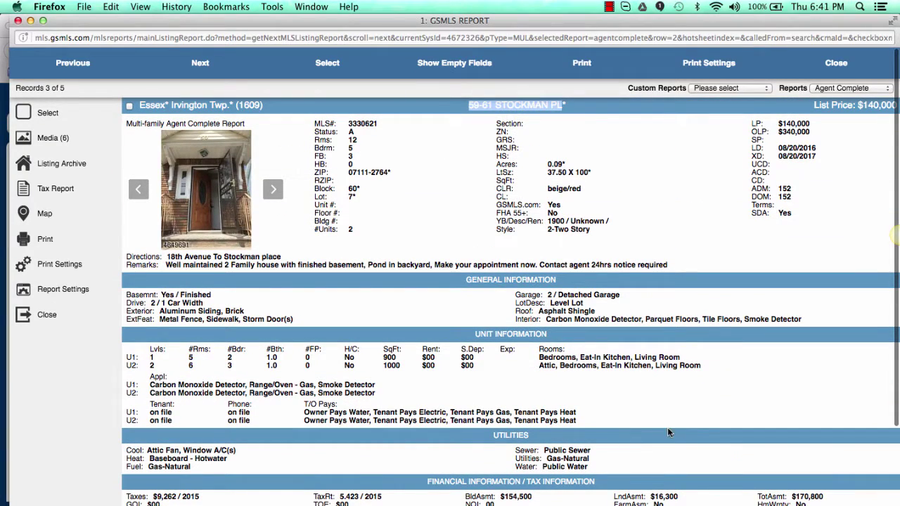
scroll(641, 420, down, 3)
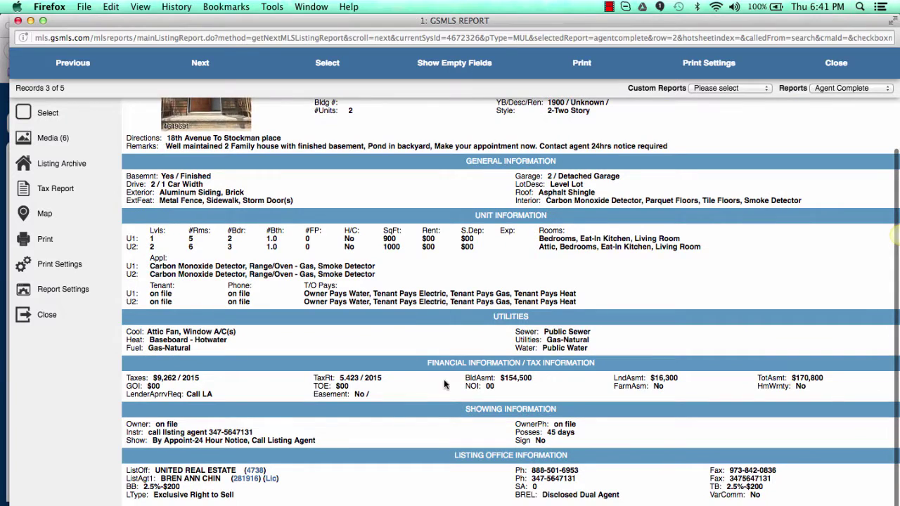
key(super+Tab)
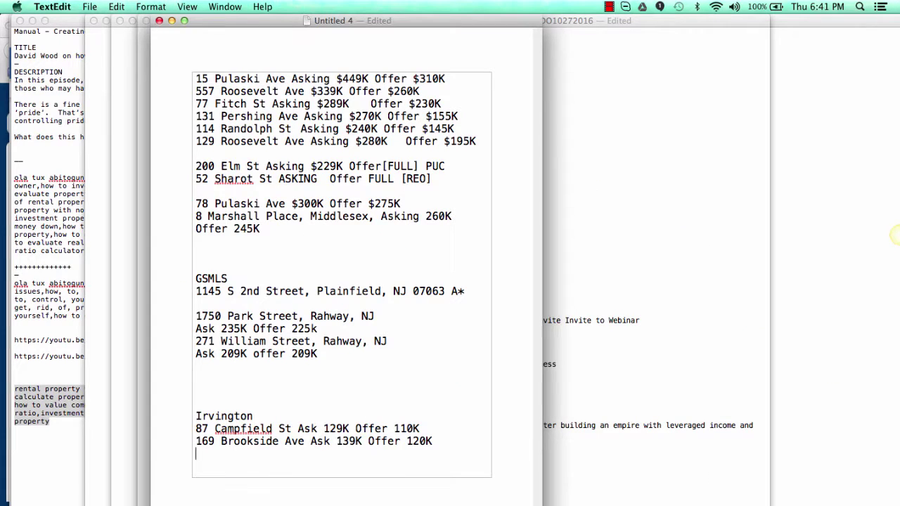
key(super+Tab)
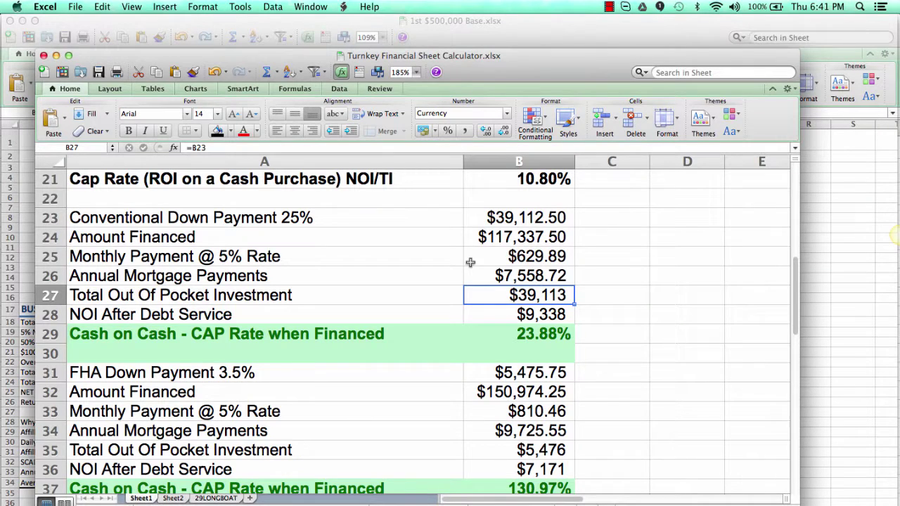
scroll(502, 209, up, 10)
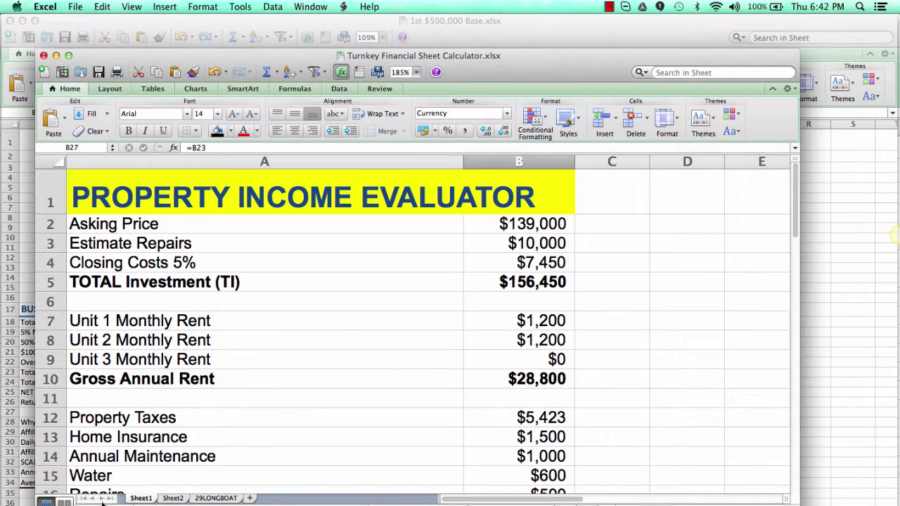
key(super+Tab)
scroll(347, 351, up, 3)
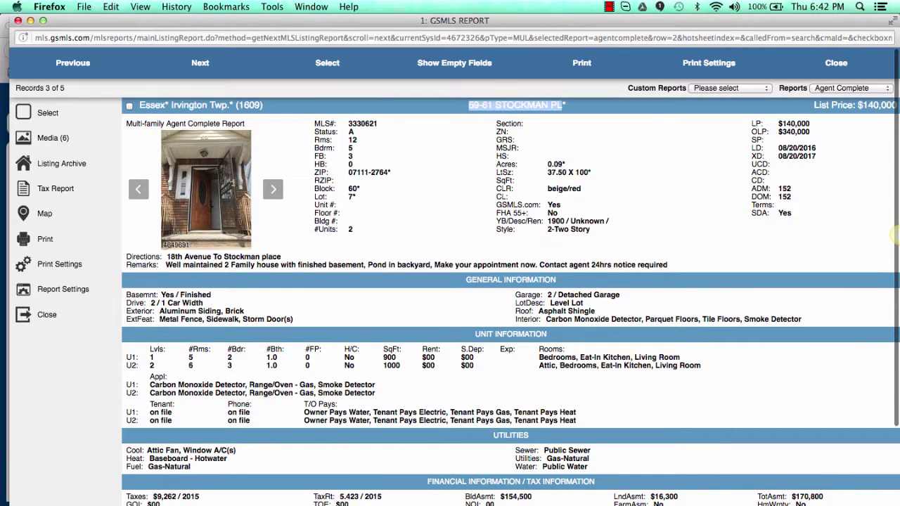
key(super+Tab)
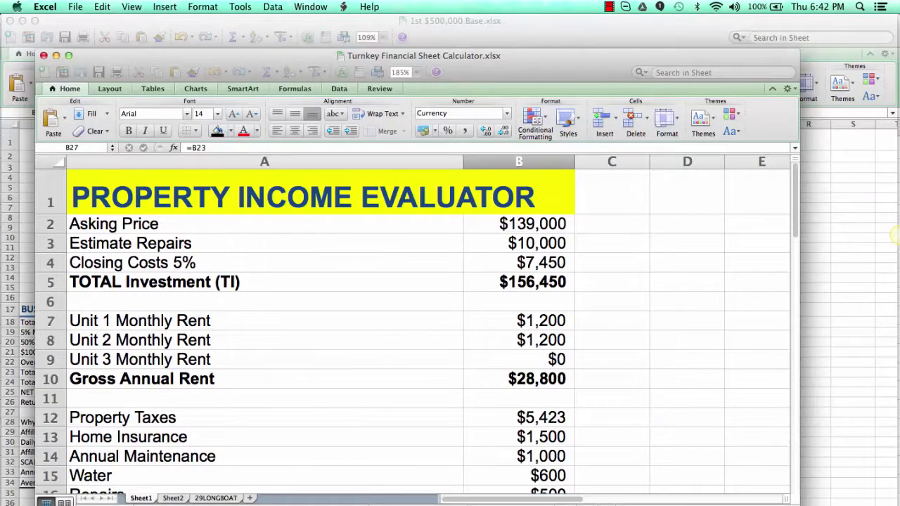
Step: Set the Asking Price in B2 to 140000 and review the 23.59% conventional cash on cash
click(510, 223)
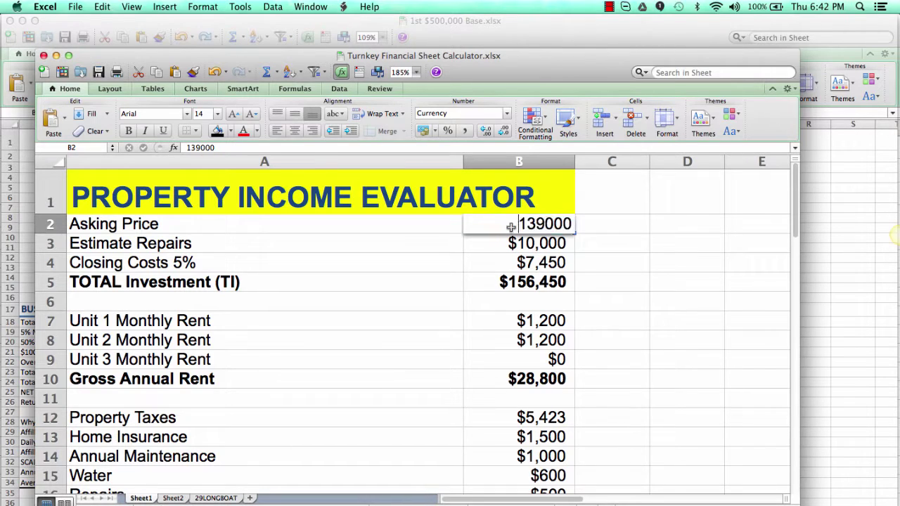
text(140000)
key(Return)
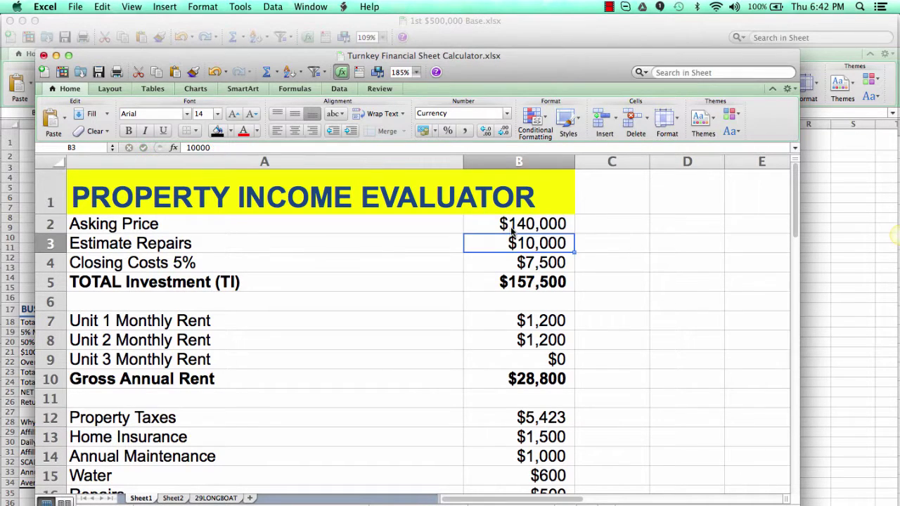
scroll(532, 391, down, 5)
scroll(532, 392, down, 3)
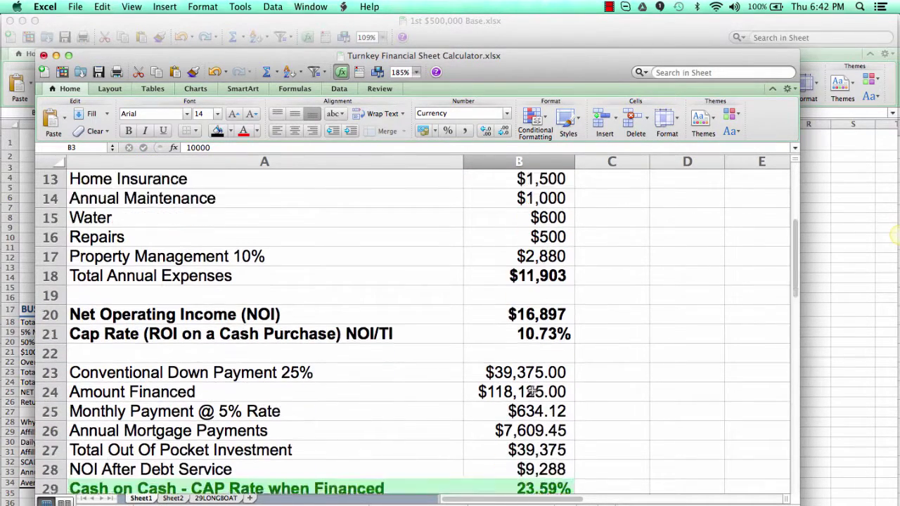
scroll(532, 391, down, 6)
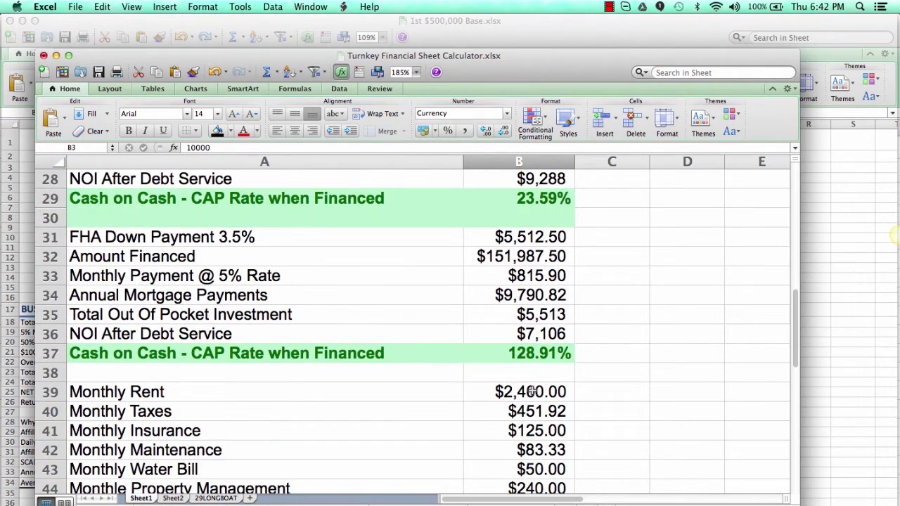
scroll(532, 391, up, 13)
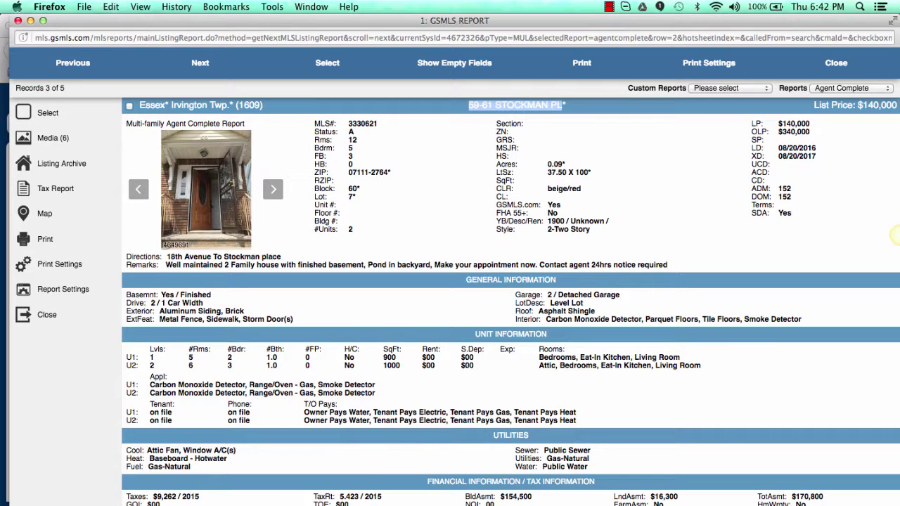
key(super+Tab)
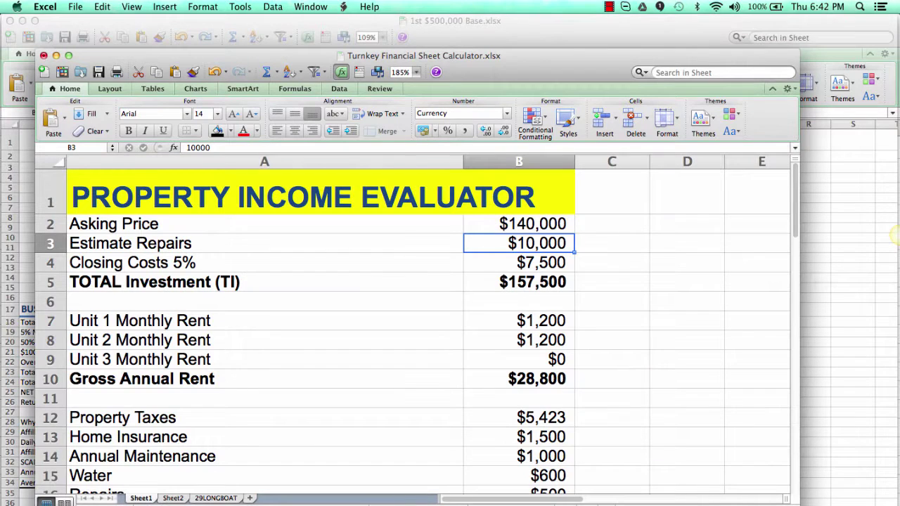
key(super+Tab)
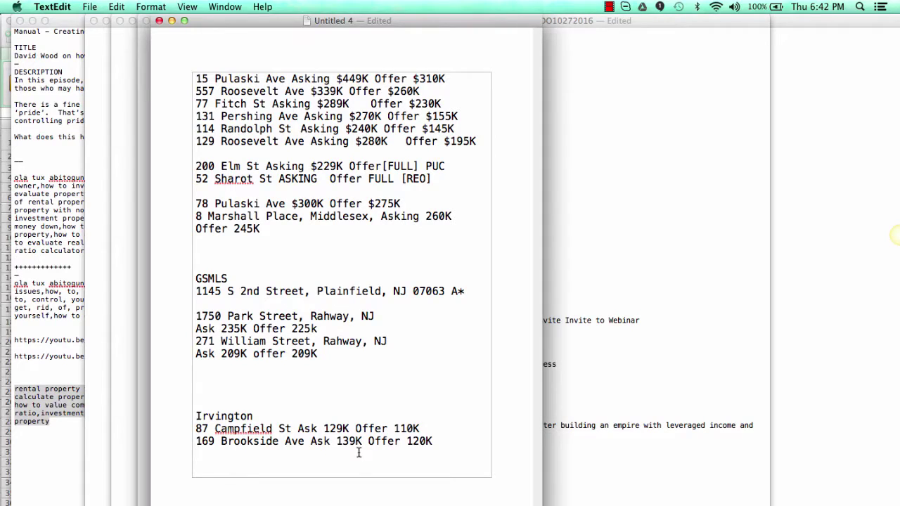
key(super+v)
text(Ask 1)
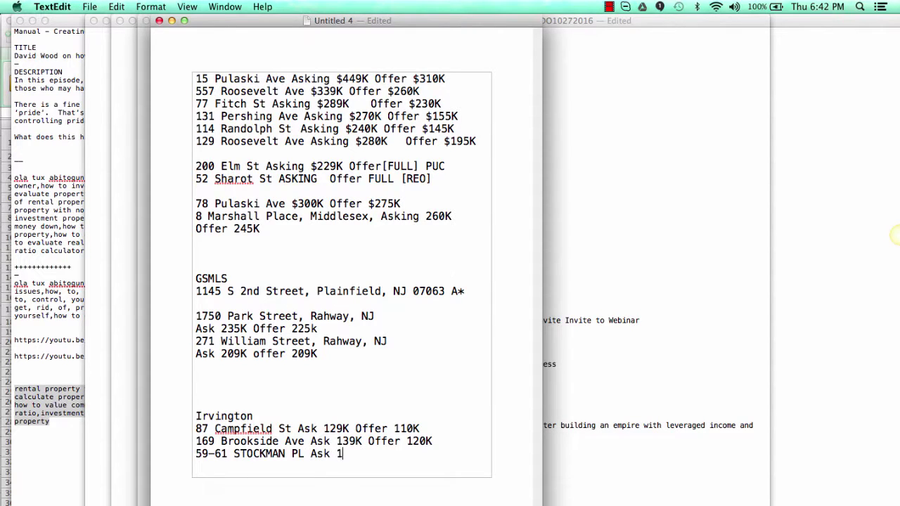
text(40K Offer 120K)
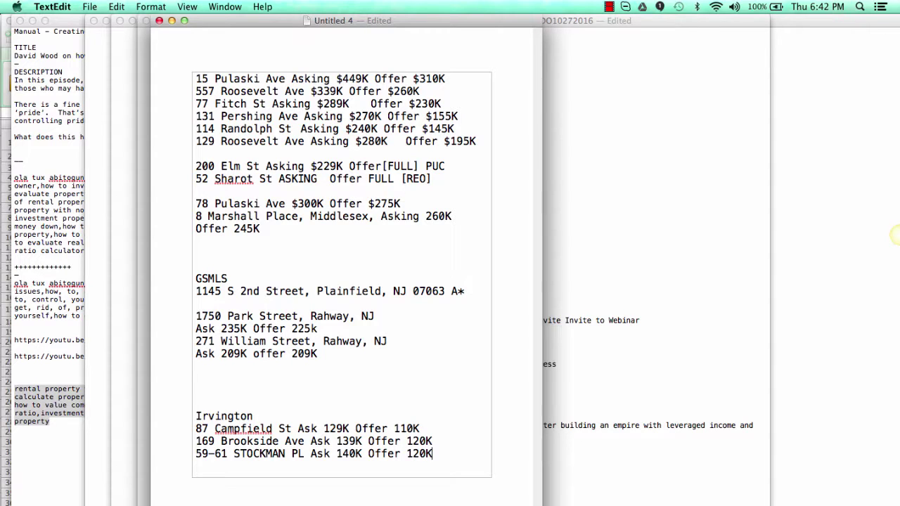
key(Return)
Step: Remove the extra blank lines above Irvington
click(197, 395)
key(BackSpace)
key(BackSpace)
key(BackSpace)
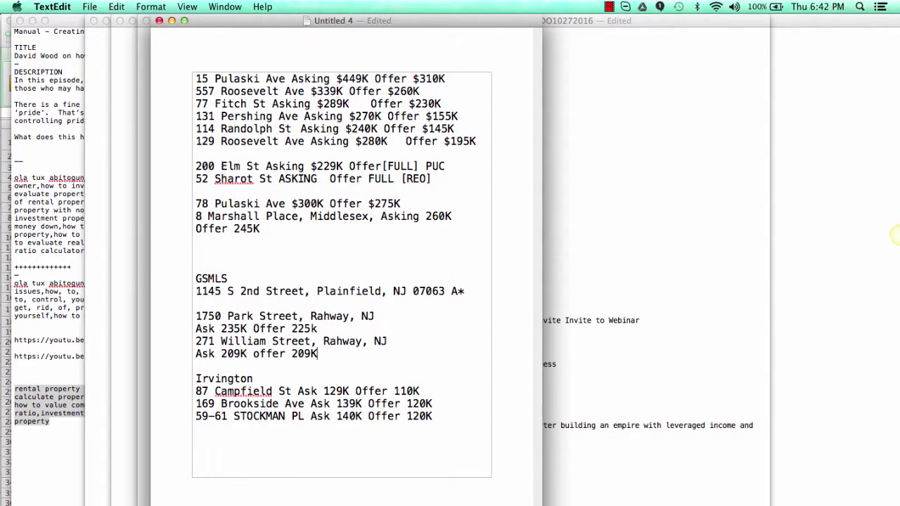
click(251, 440)
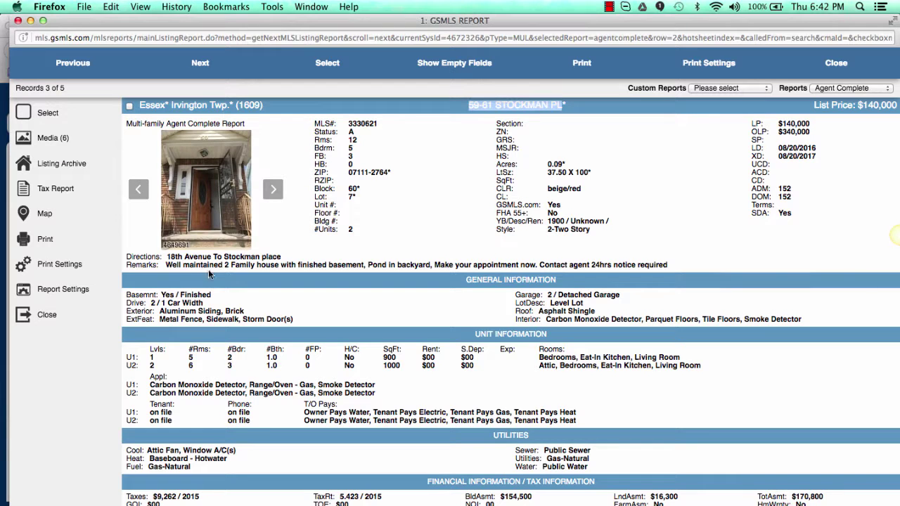
click(194, 64)
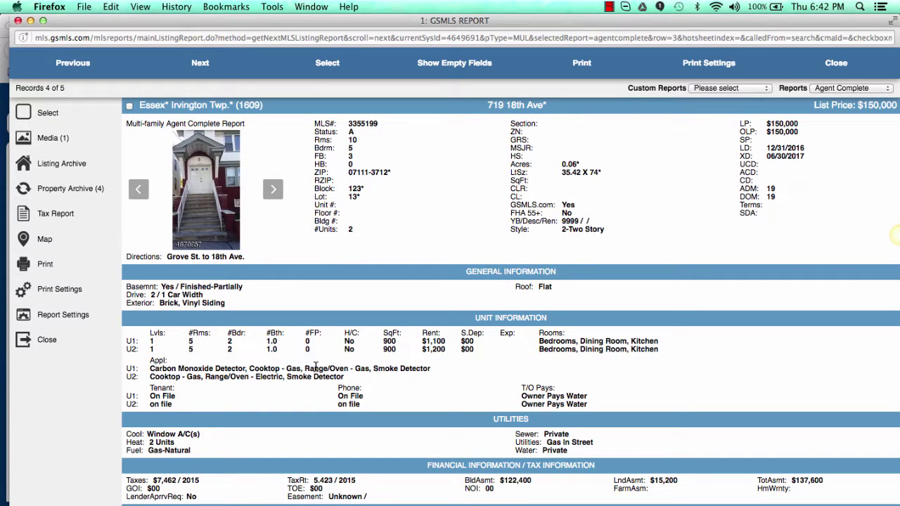
scroll(376, 502, down, 3)
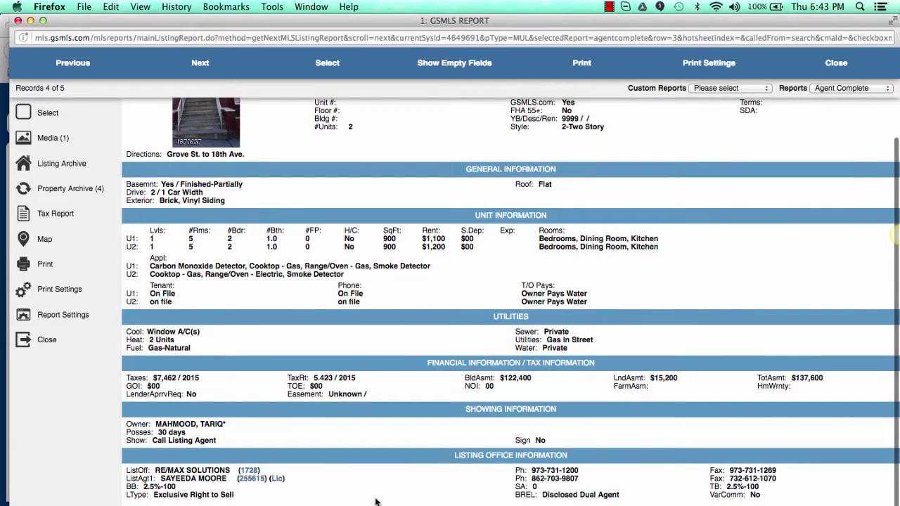
scroll(375, 502, up, 3)
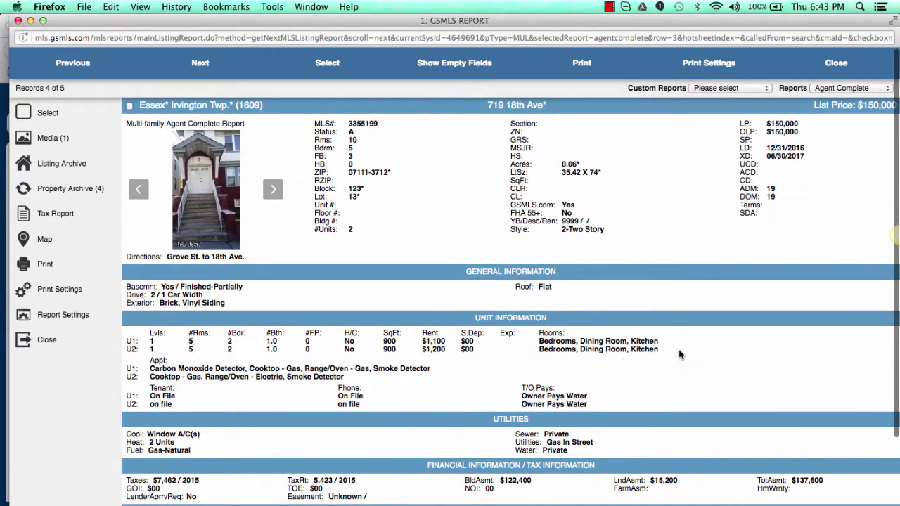
scroll(757, 280, down, 3)
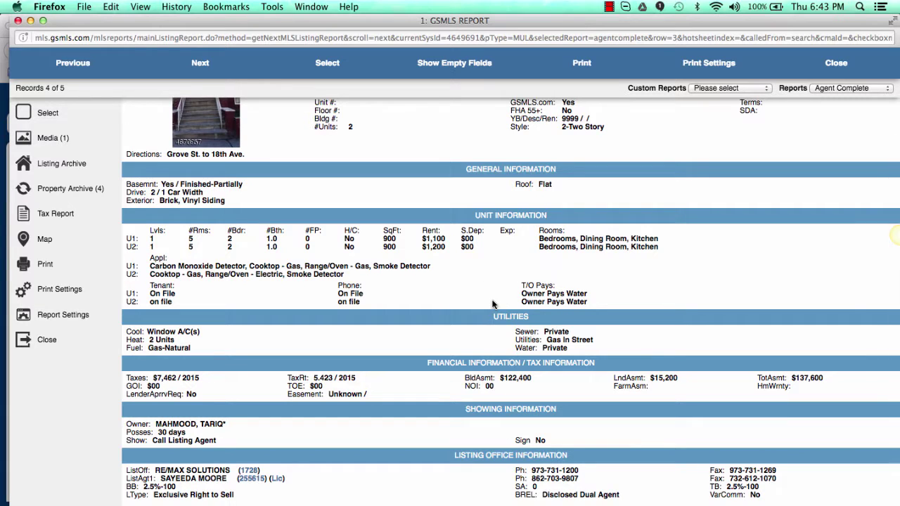
scroll(588, 243, up, 3)
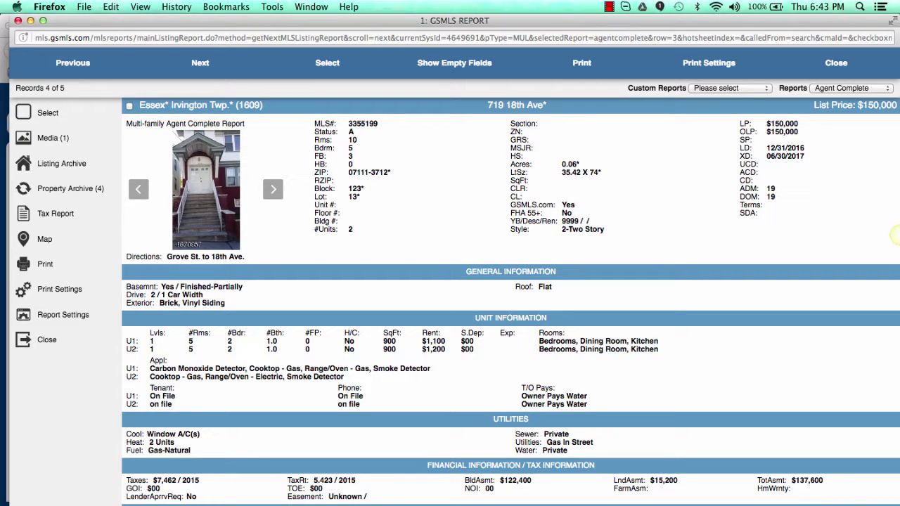
drag(487, 109, 546, 106)
key(super+c)
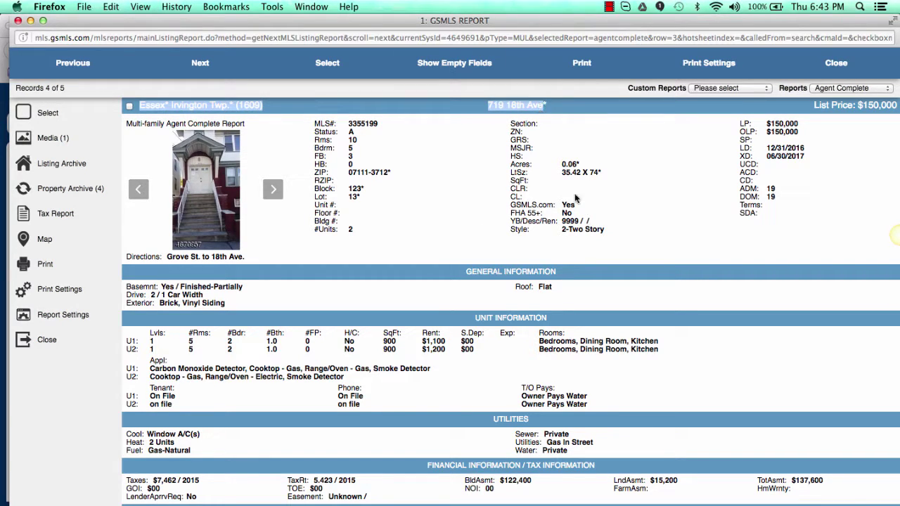
key(super+Tab)
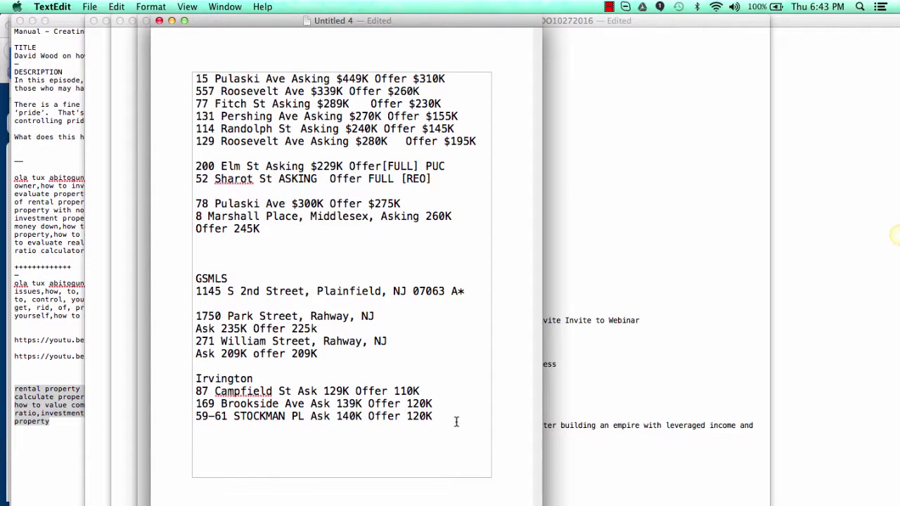
key(Return)
key(super+v)
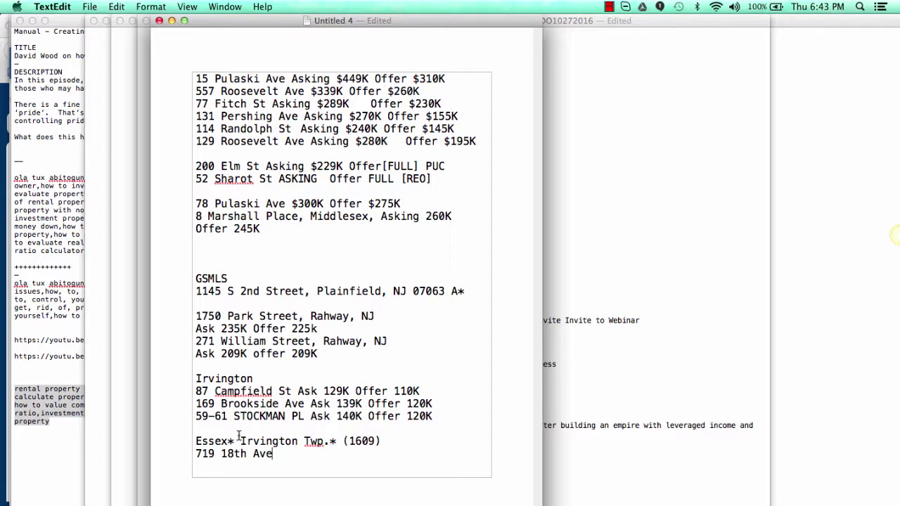
drag(360, 441, 205, 425)
key(BackSpace)
key(BackSpace)
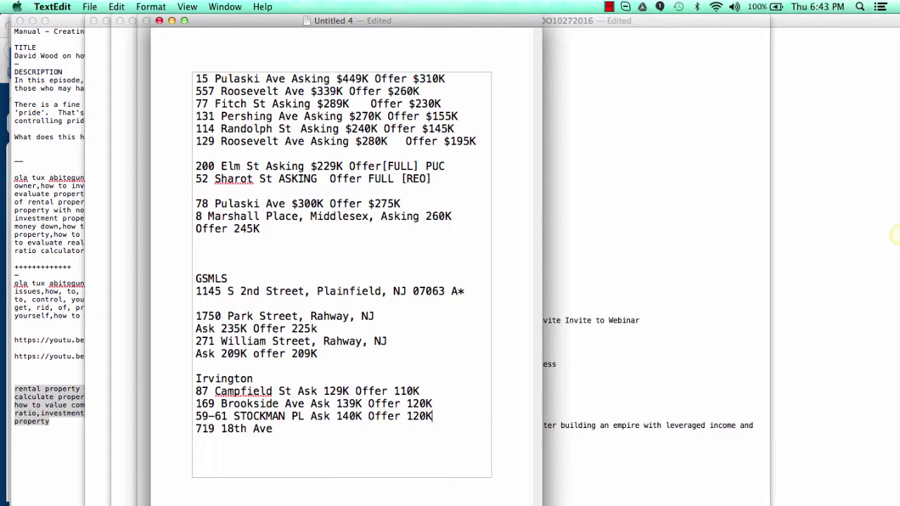
Step: Set the asking price to 150,000 and Unit 1 monthly rent to $1,100
key(super+Tab)
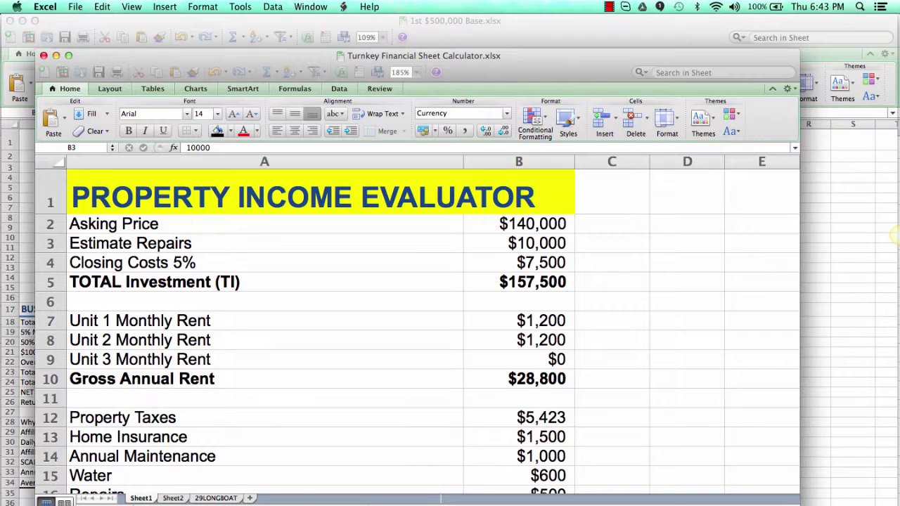
click(532, 224)
double_click(532, 227)
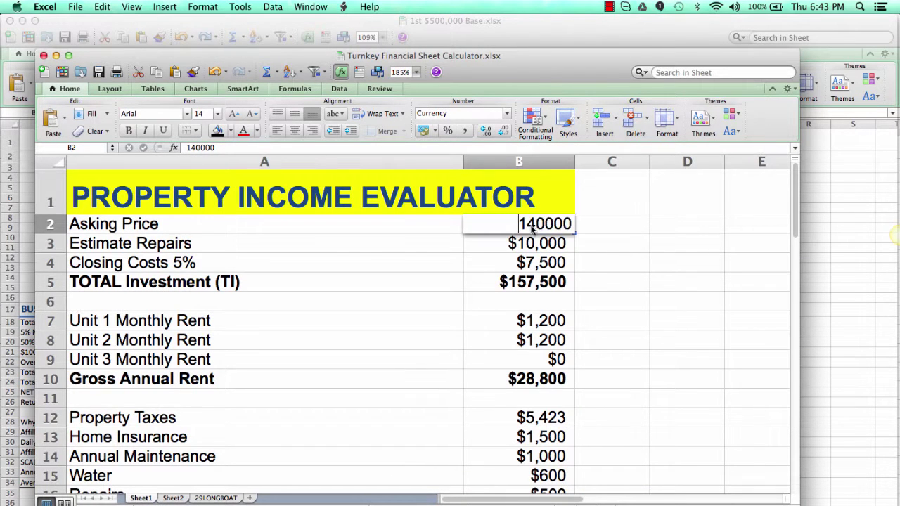
text(150,000)
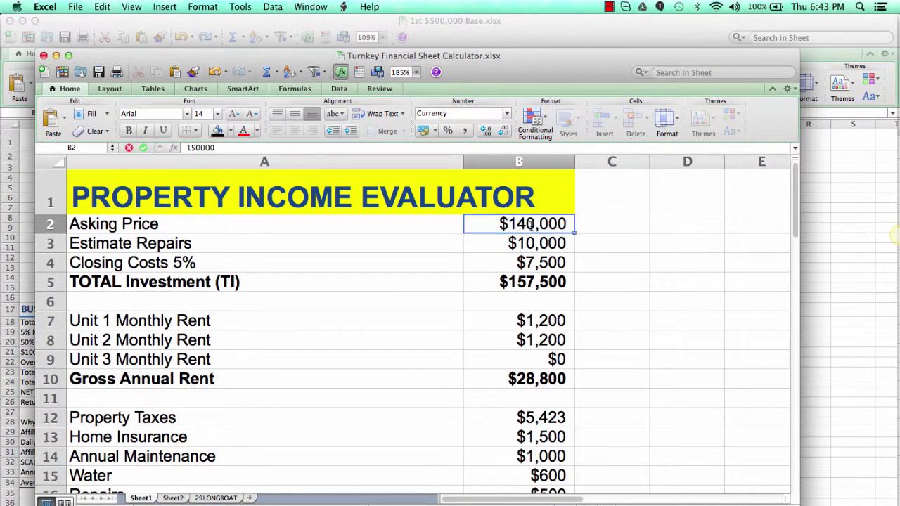
key(Return)
key(Return)
key(Return)
key(Return)
key(Return)
key(Return)
key(Return)
key(Return)
key(Return)
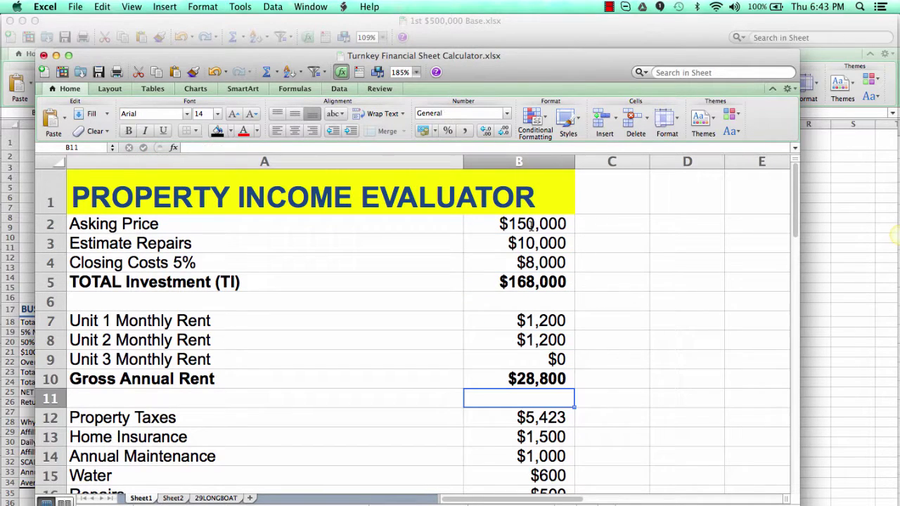
key(Up)
key(Up)
key(Up)
key(Up)
text(1100)
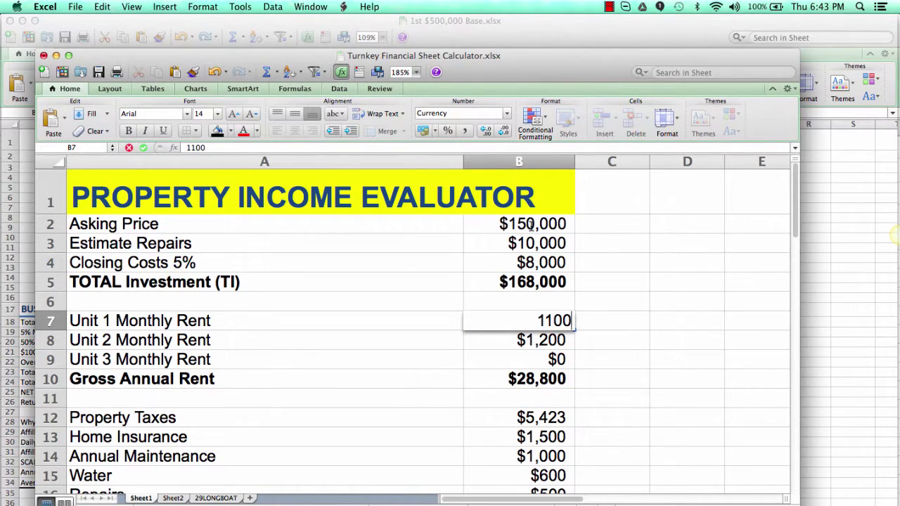
key(Return)
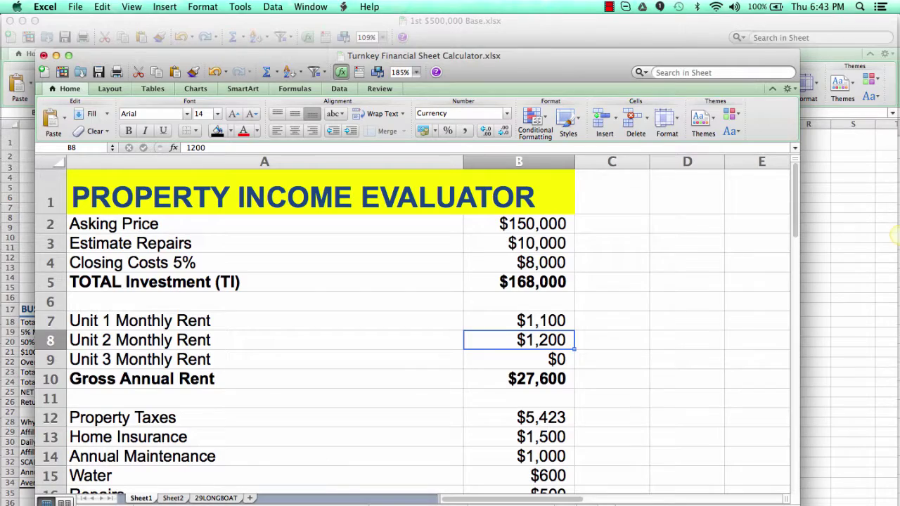
Step: Lower the asking price to 130000, giving $147,000 total investment and 129.81% financed cash on cash
key(super+Tab)
scroll(460, 386, down, 3)
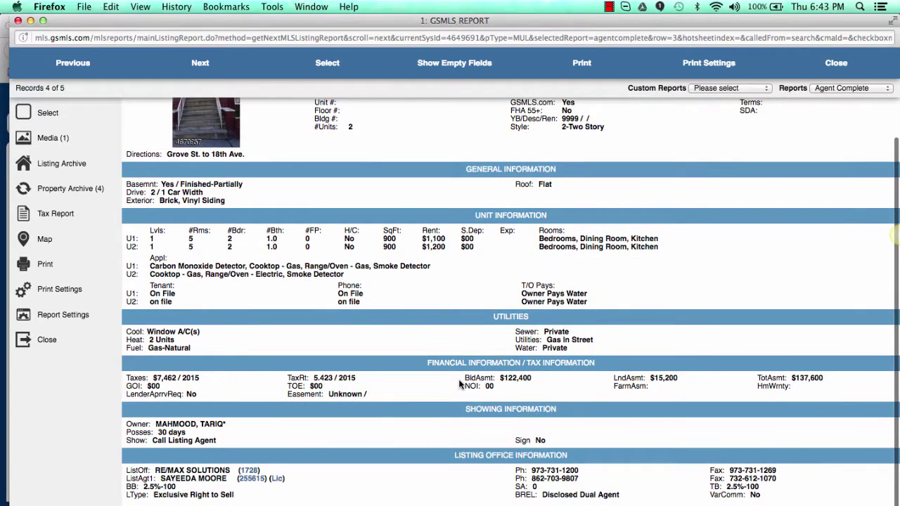
key(super+Tab)
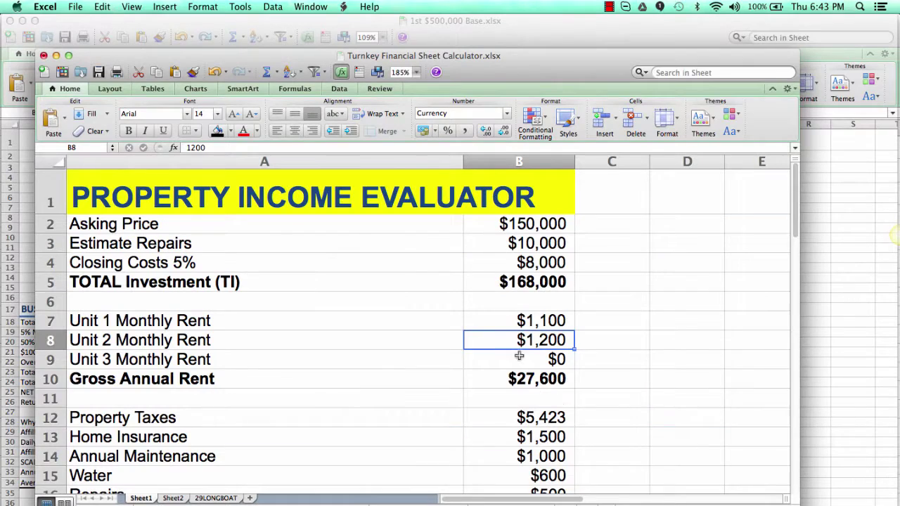
scroll(512, 343, down, 5)
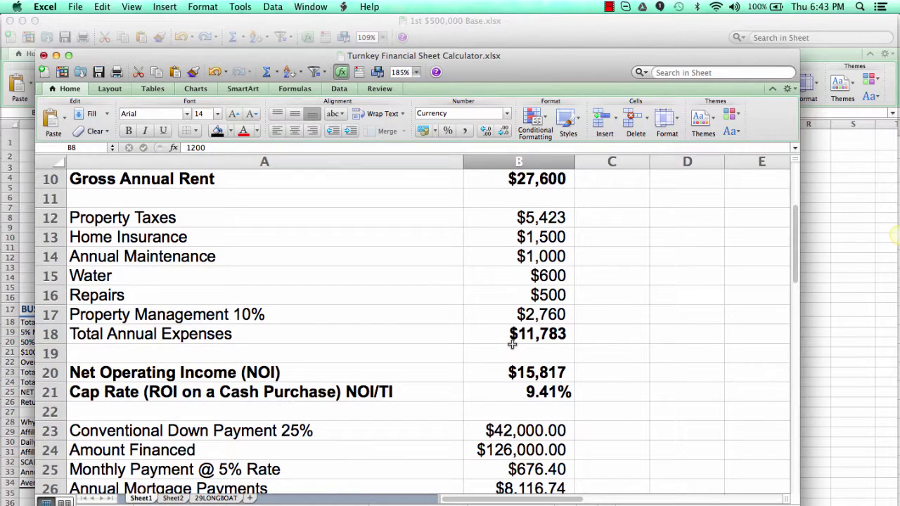
scroll(511, 343, up, 2)
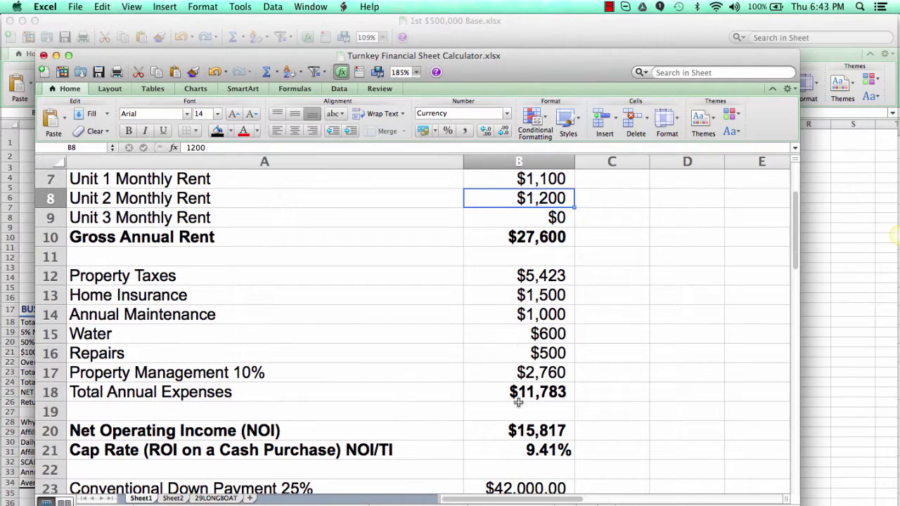
scroll(538, 445, up, 3)
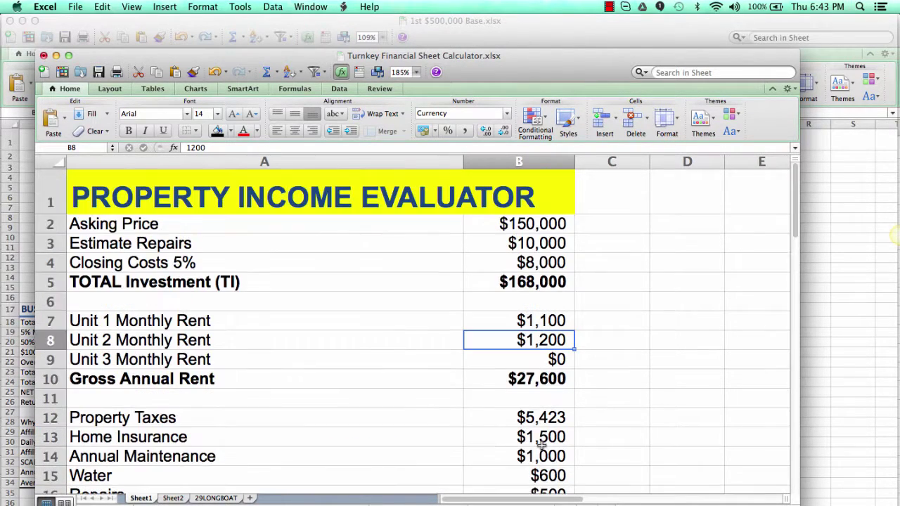
click(524, 229)
text(130000)
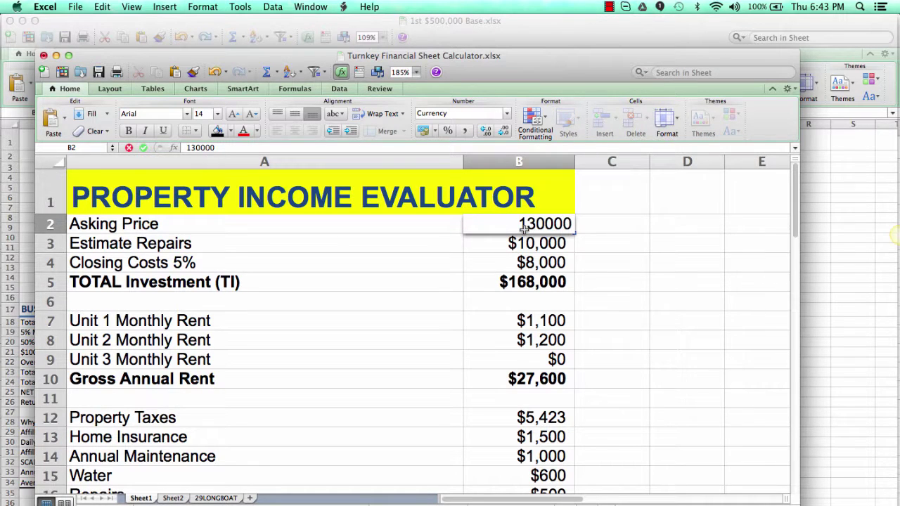
key(Return)
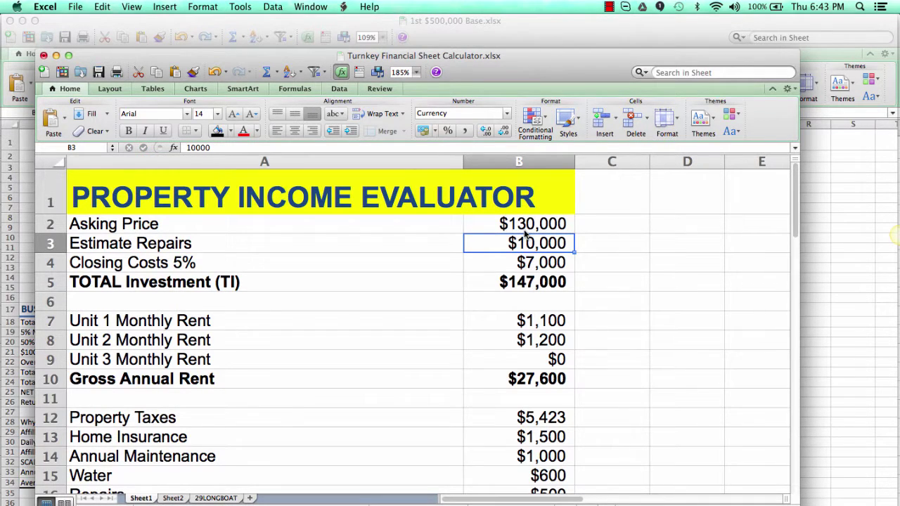
scroll(524, 234, down, 5)
scroll(507, 390, down, 10)
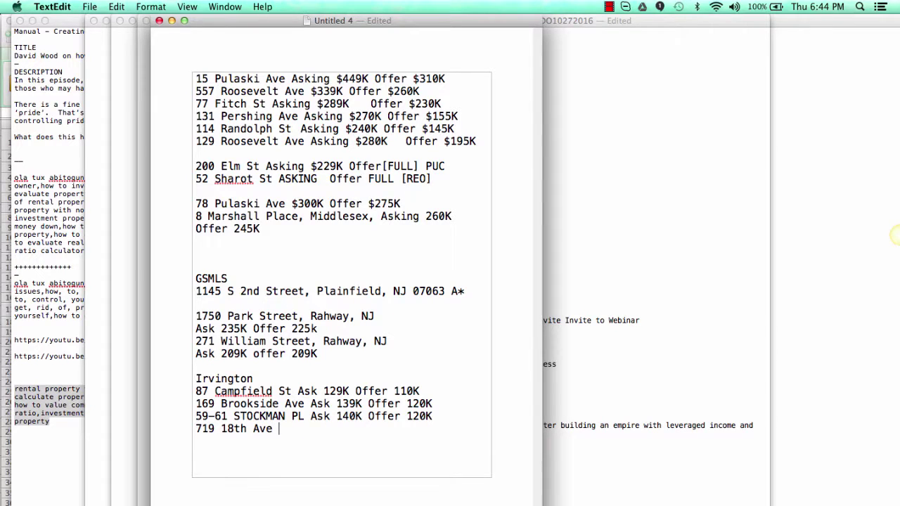
text(Ask 150K Offer 130K)
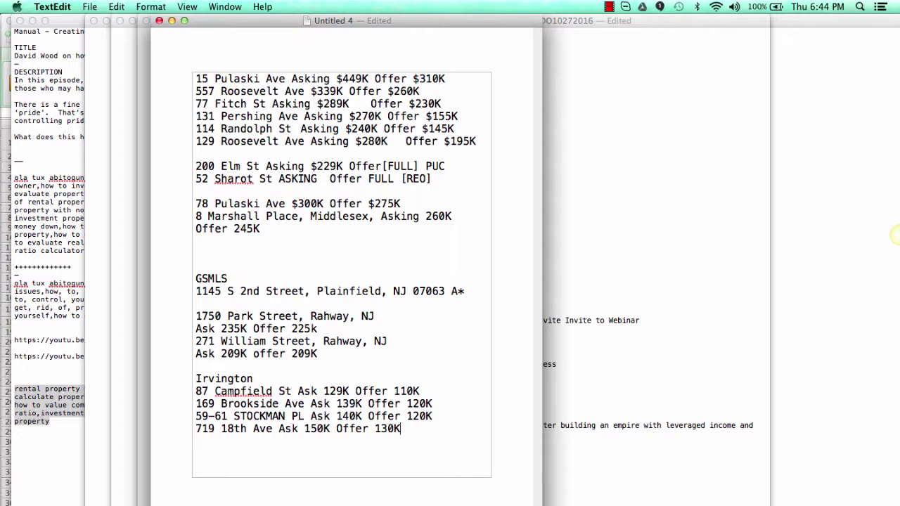
key(super+Tab)
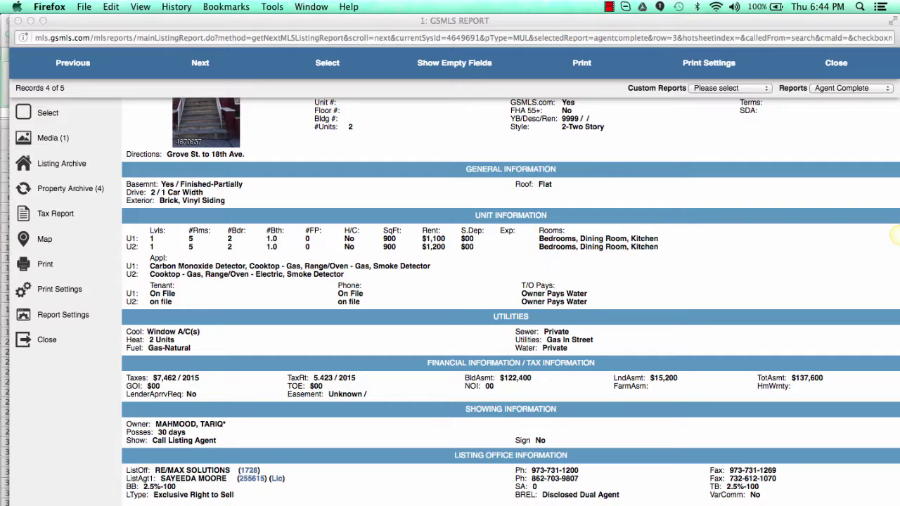
click(195, 71)
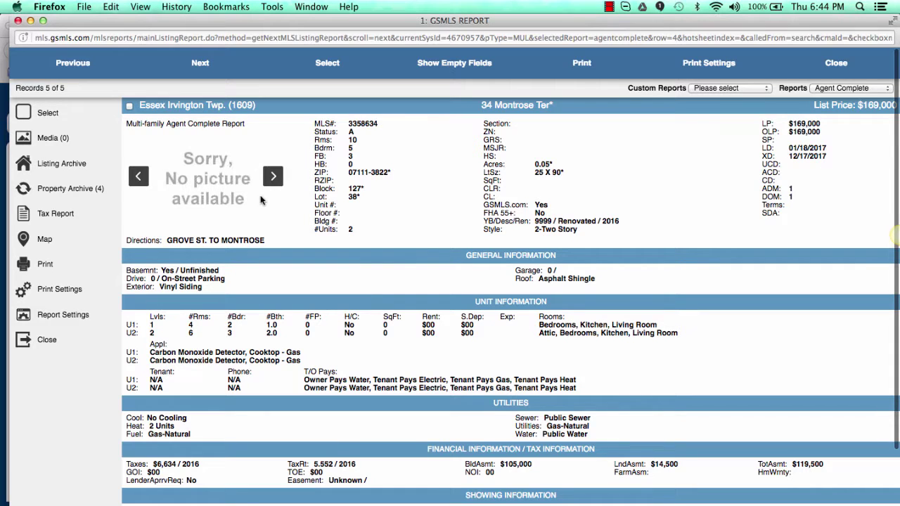
drag(483, 105, 550, 104)
key(super+c)
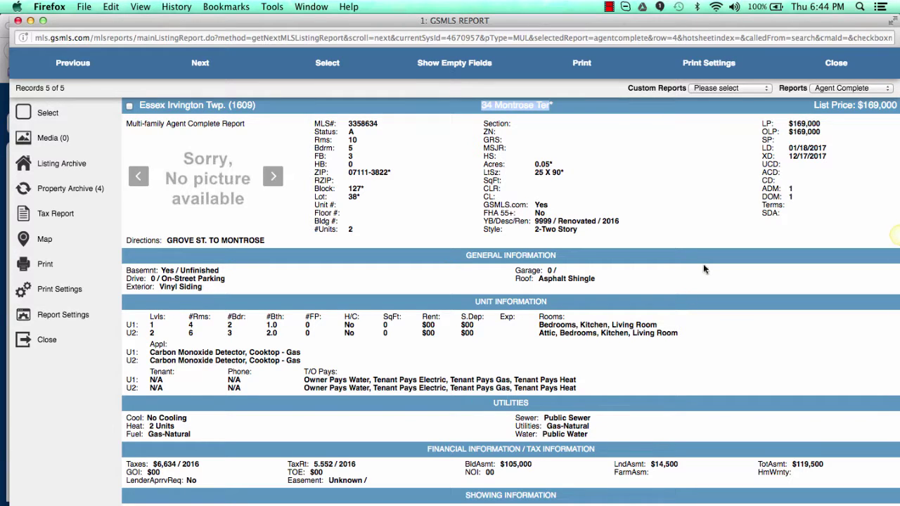
scroll(703, 269, down, 3)
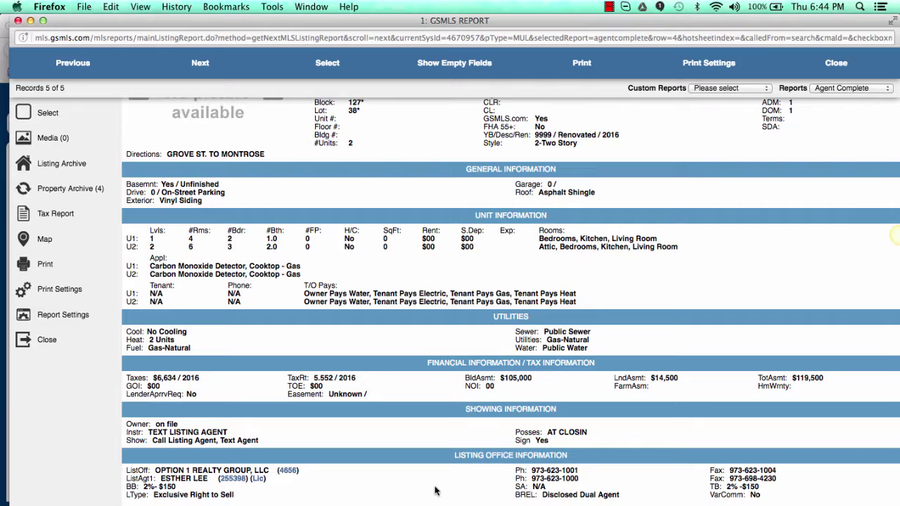
scroll(434, 490, up, 1)
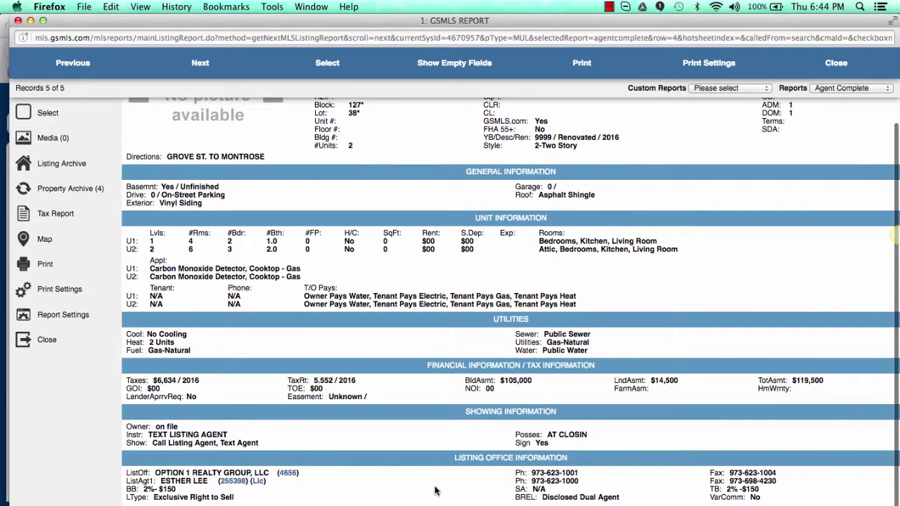
scroll(434, 490, up, 3)
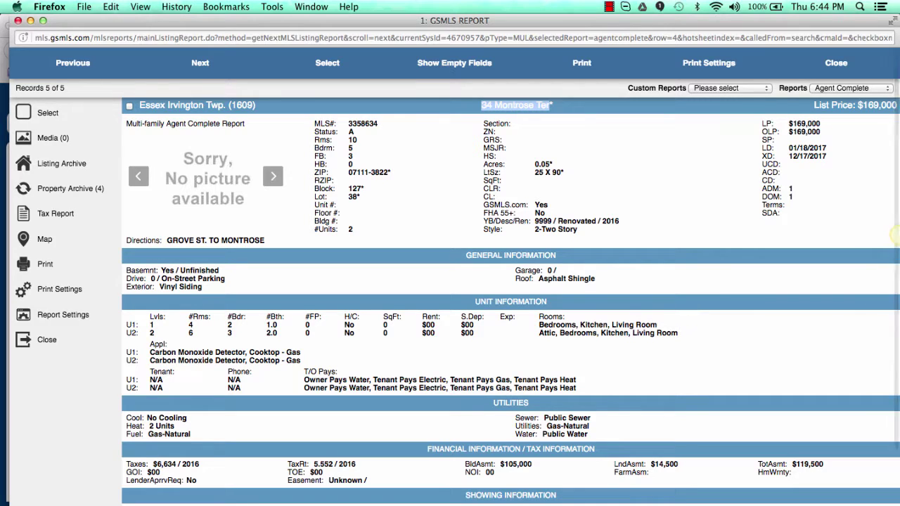
key(super+Tab)
Step: Enter a $169,000 asking price and $5,552 property taxes in the income calculator
scroll(541, 204, up, 15)
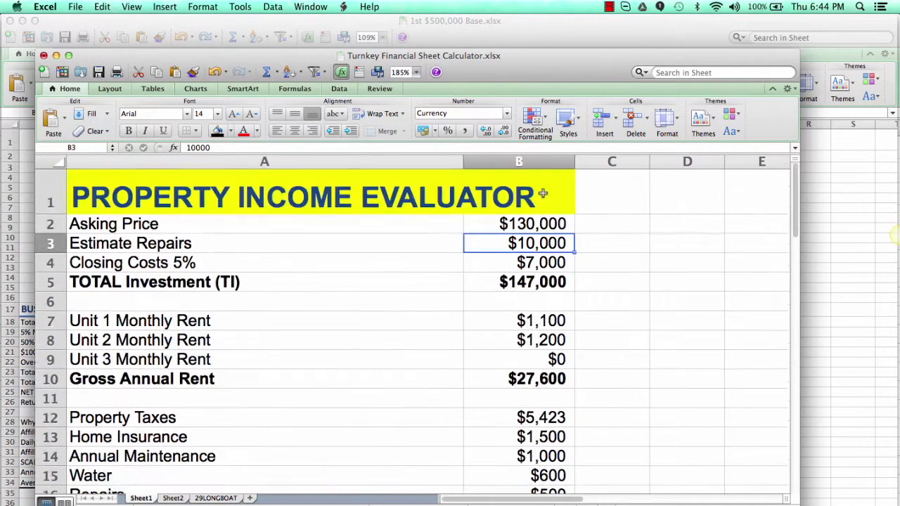
click(533, 222)
text(169000)
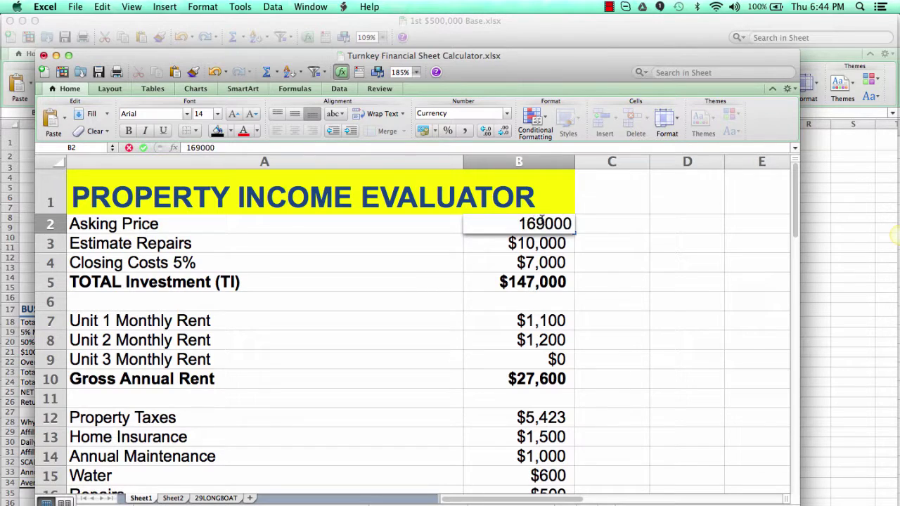
key(Return)
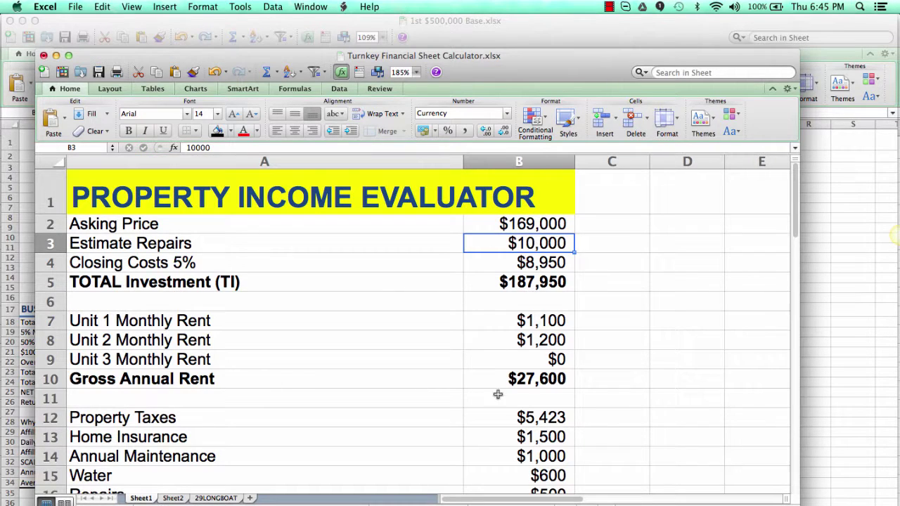
scroll(509, 409, down, 2)
click(530, 355)
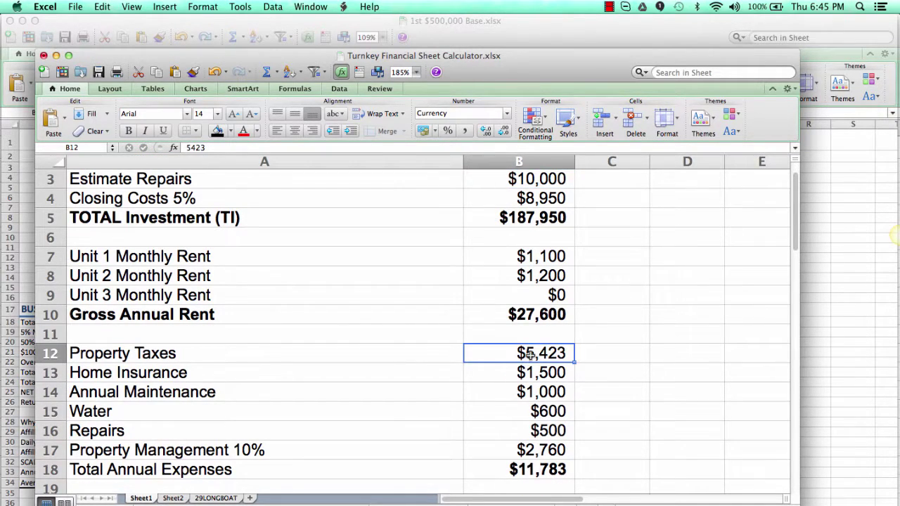
text(5552)
key(Return)
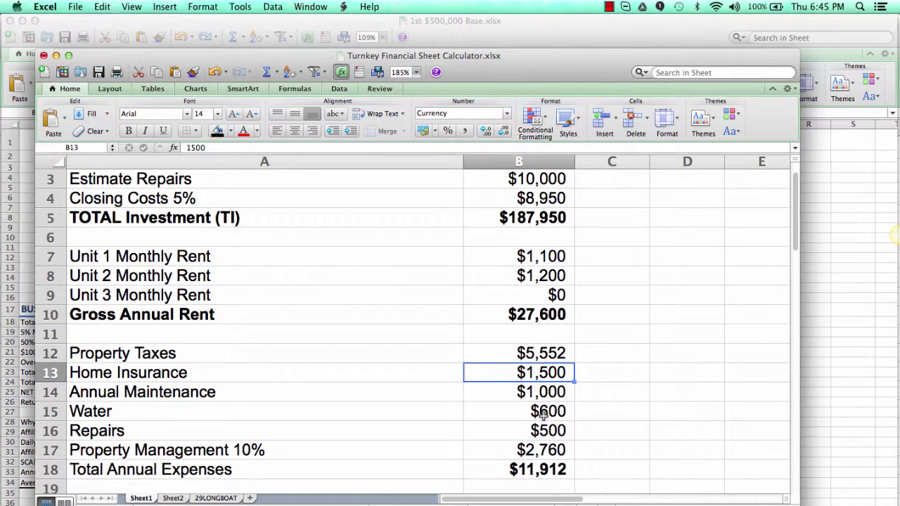
Step: Scroll through the calculator to review the NOI, cap rate and cash-on-cash results
scroll(578, 465, down, 3)
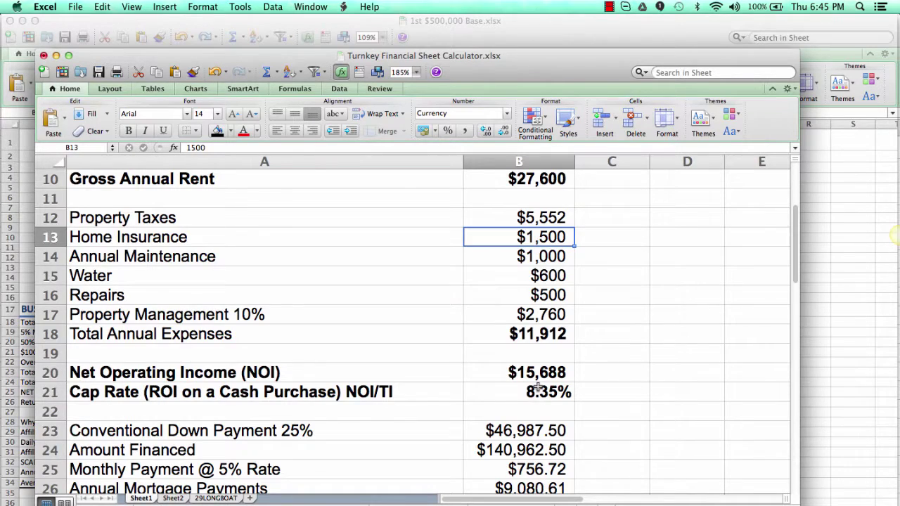
scroll(538, 387, up, 1)
scroll(538, 386, up, 3)
scroll(535, 401, down, 6)
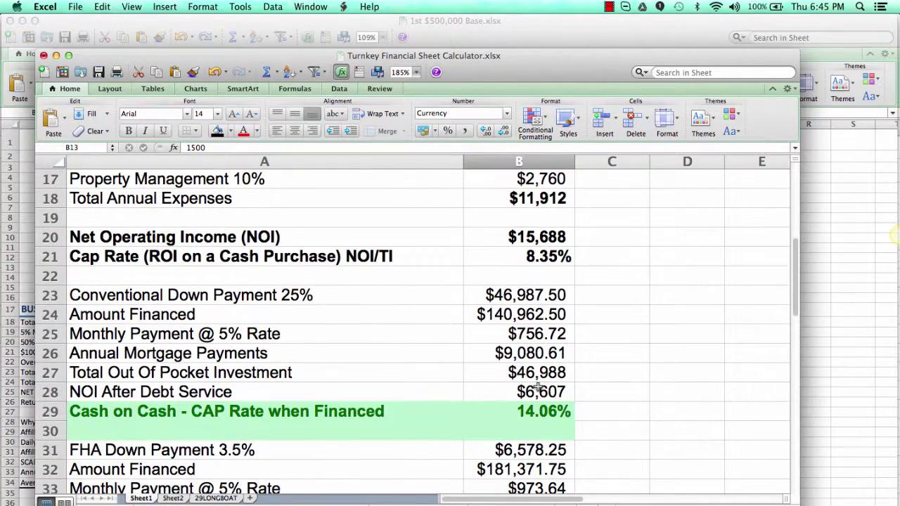
scroll(529, 415, down, 3)
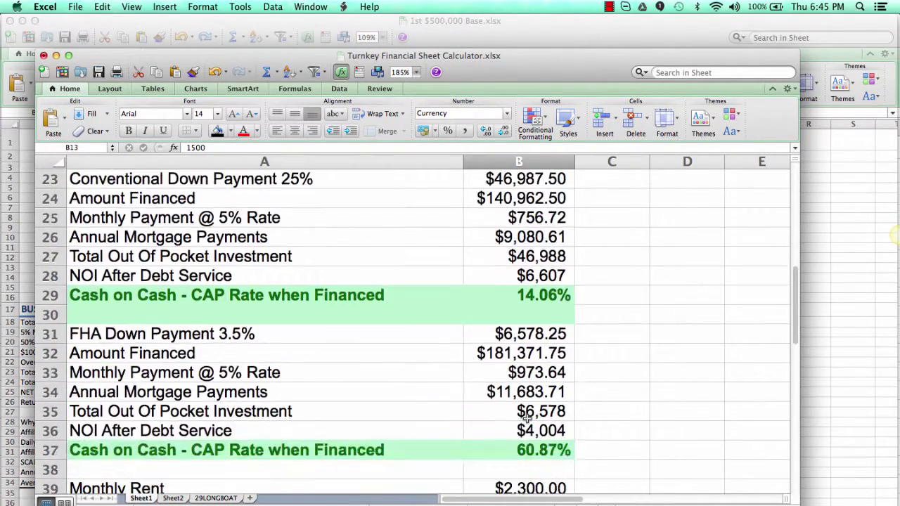
scroll(522, 440, down, 3)
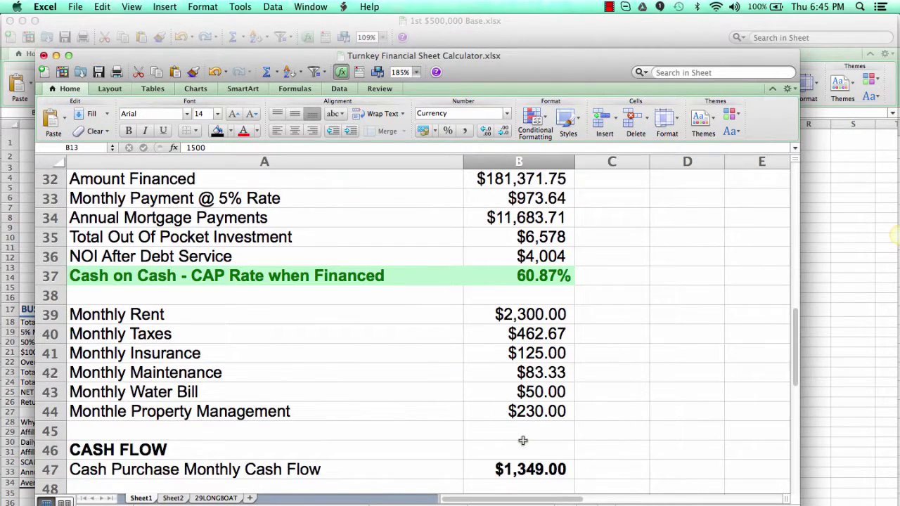
scroll(522, 441, down, 1)
scroll(524, 443, up, 10)
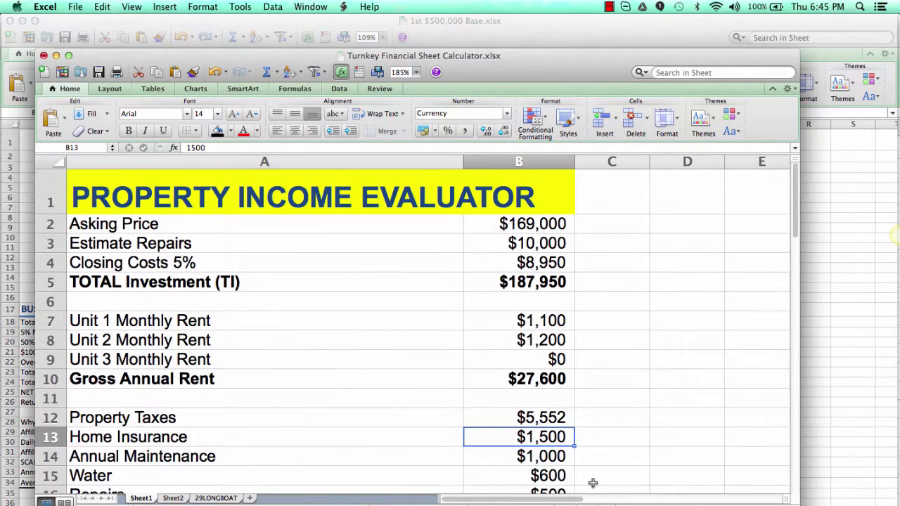
Step: Change the asking price to $150,000 and recheck the results
click(448, 283)
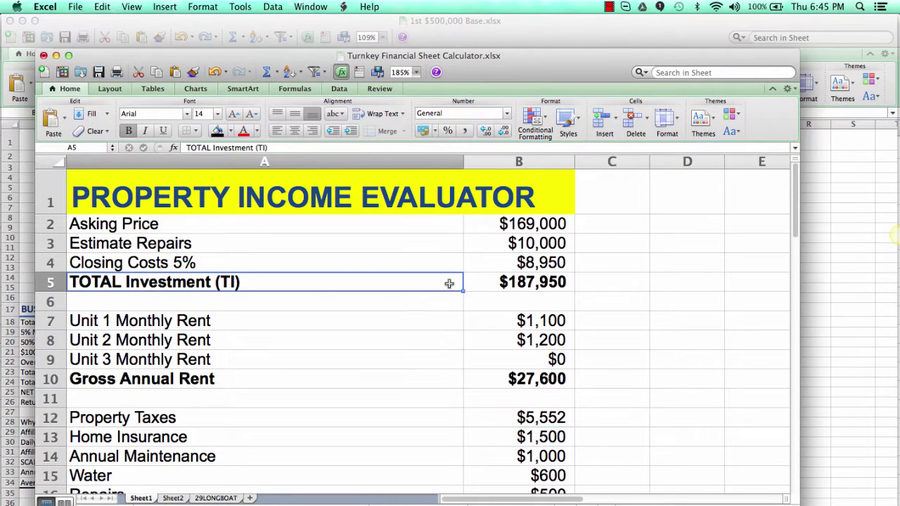
click(506, 218)
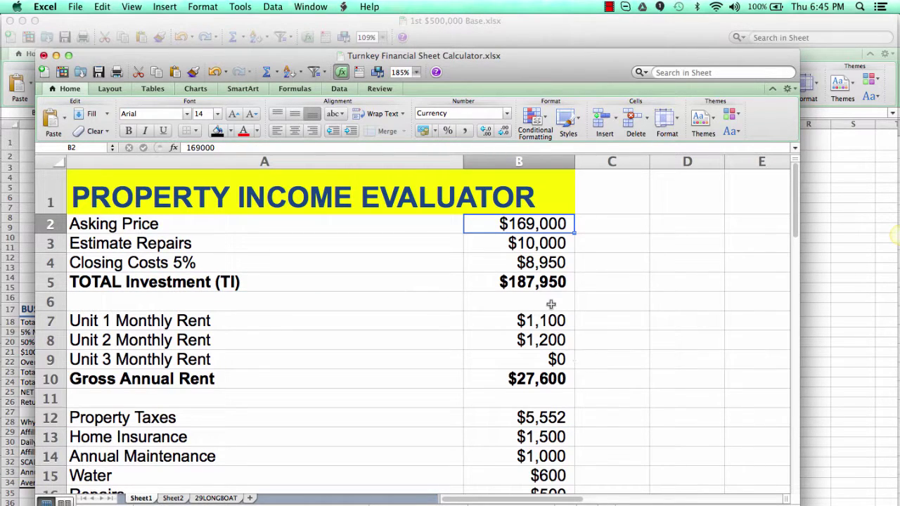
text(1)
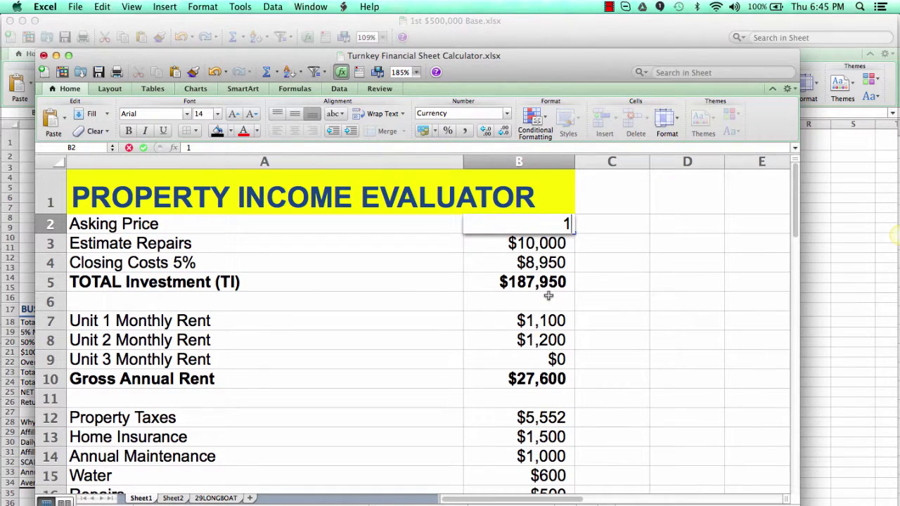
text(50,000)
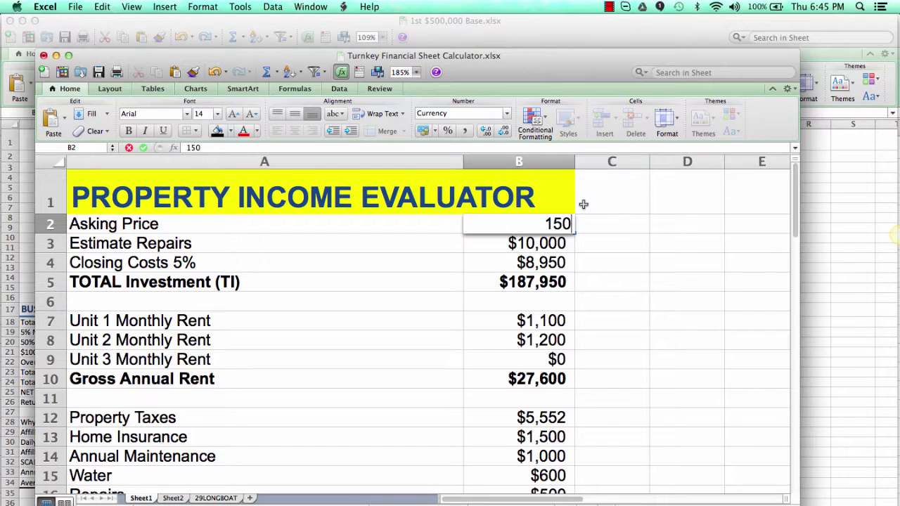
key(Return)
scroll(563, 329, down, 10)
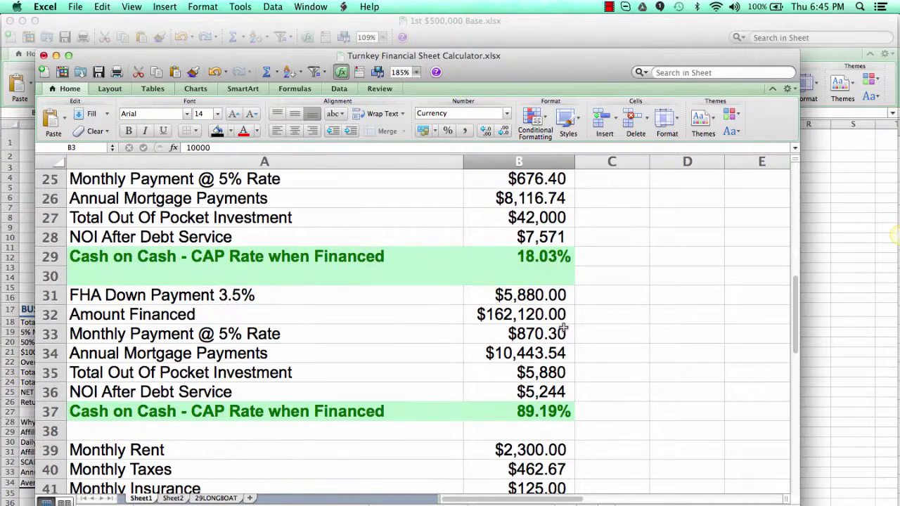
scroll(563, 328, up, 5)
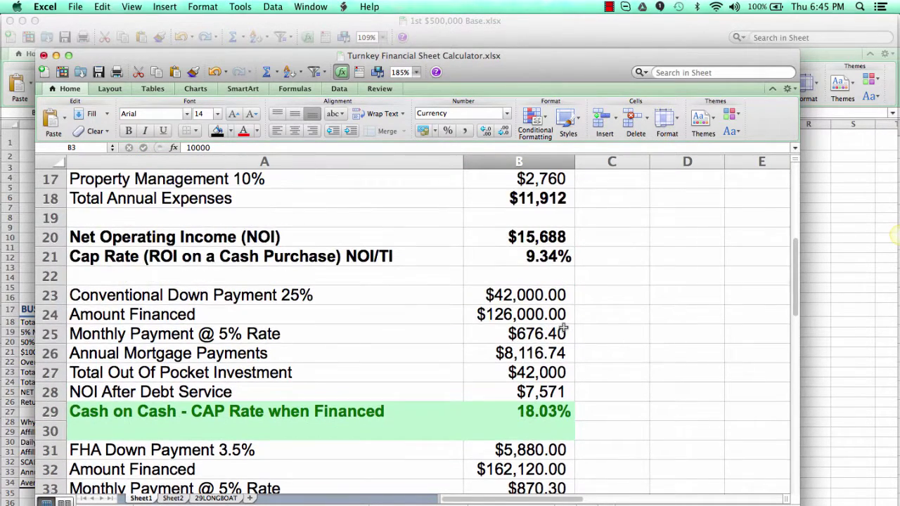
scroll(563, 328, up, 8)
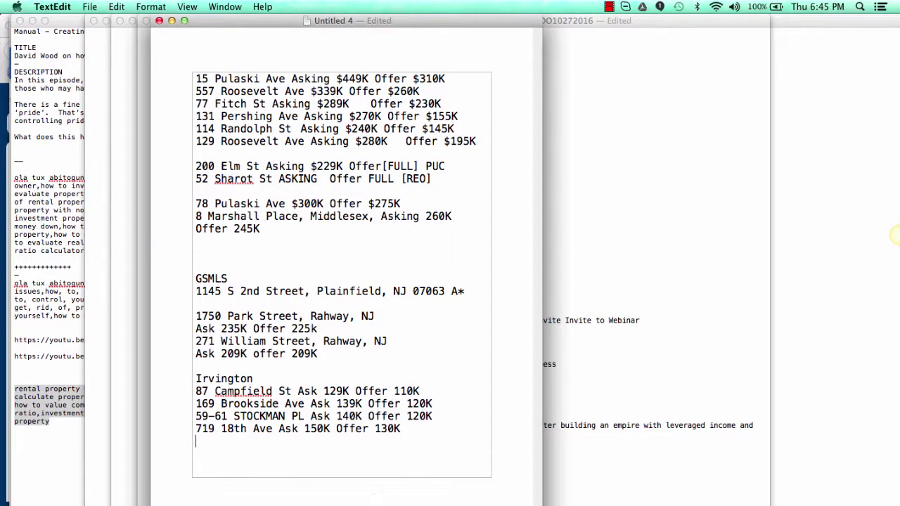
key(super+v)
text(A)
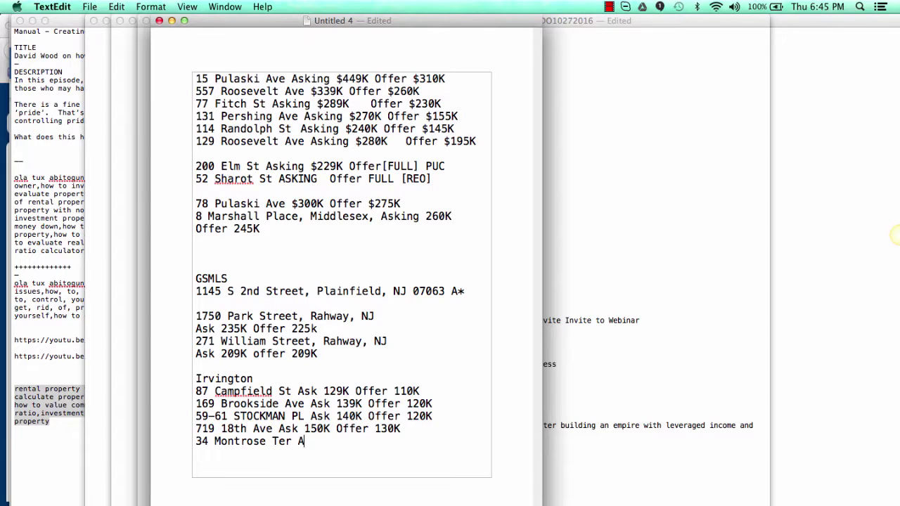
text(sk 169K Offer)
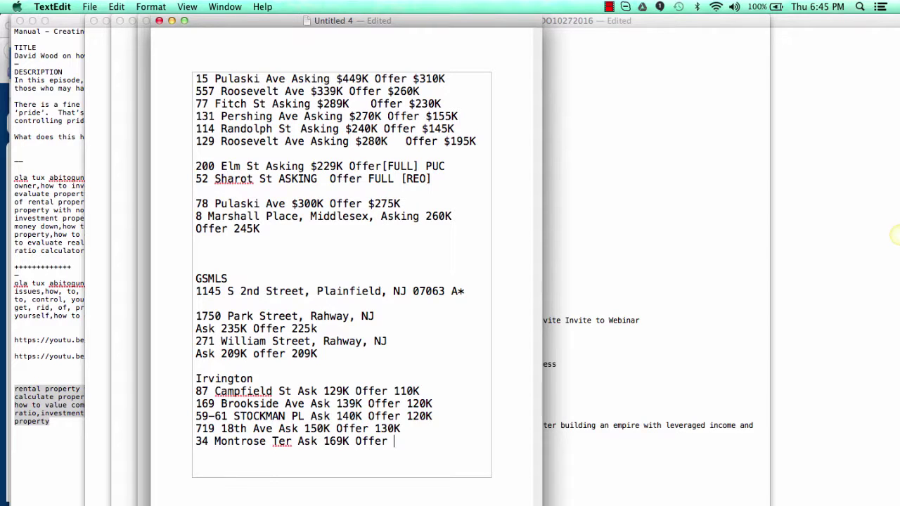
text(15)
key(BackSpace)
text(45k)
key(super+Tab)
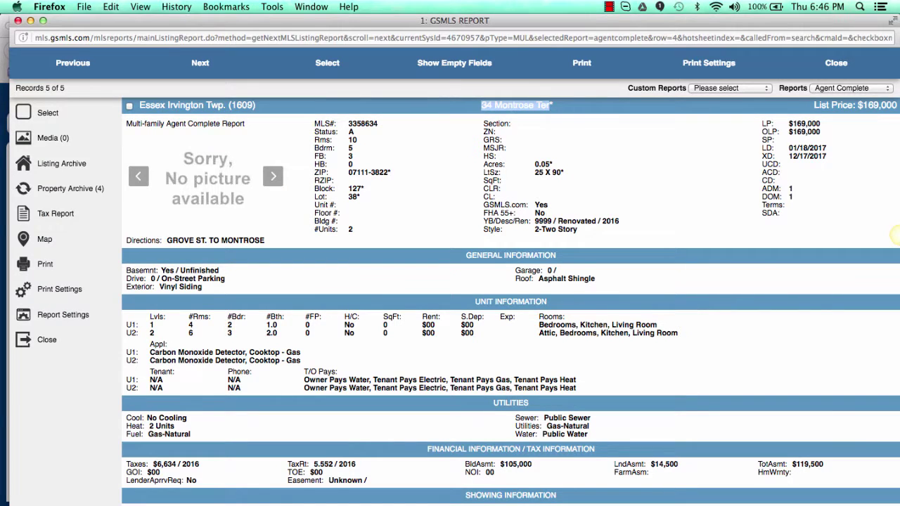
Step: Set the calculator's asking price in B2 to $145,000, fixing the mistyped 1450000
key(super+Tab)
click(538, 225)
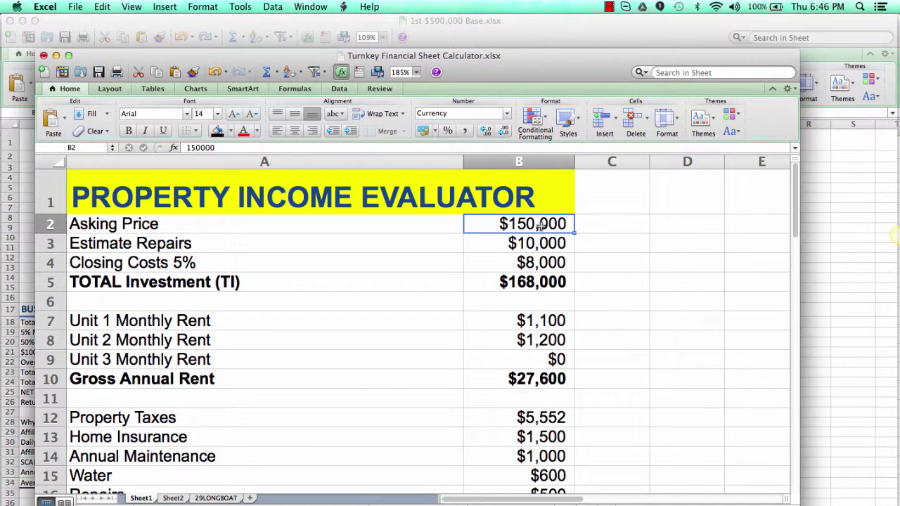
text(1450000)
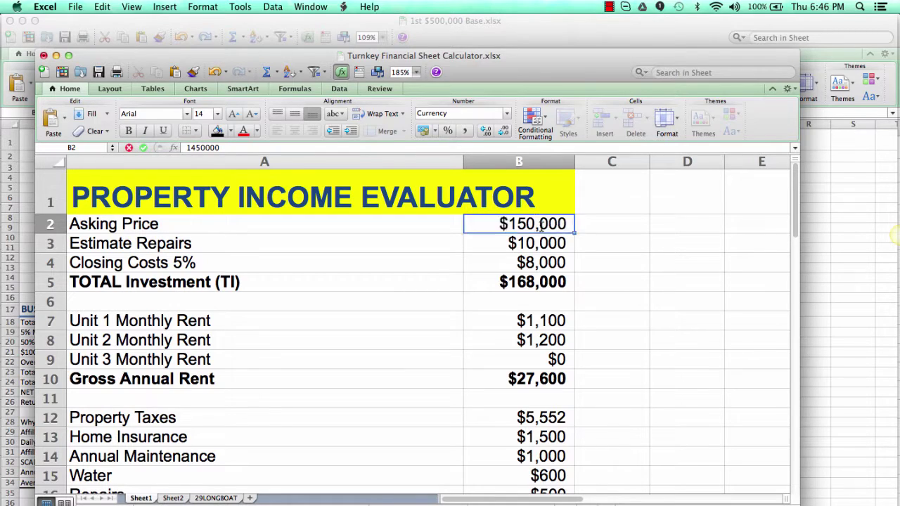
key(Return)
click(539, 231)
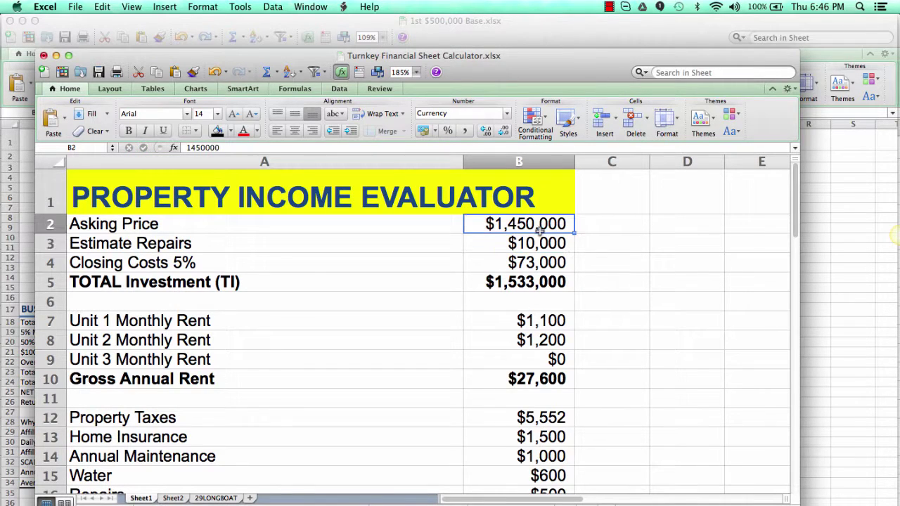
double_click(540, 225)
key(BackSpace)
key(BackSpace)
key(BackSpace)
key(BackSpace)
text(000)
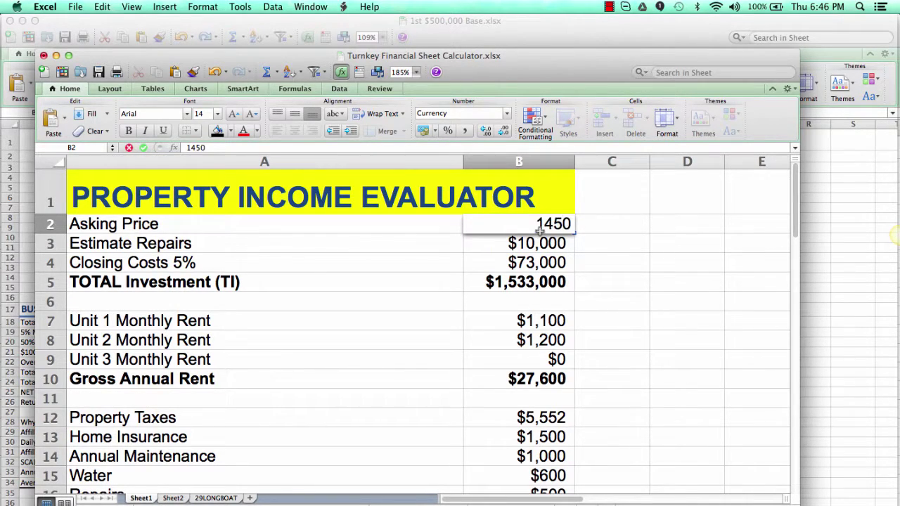
key(Return)
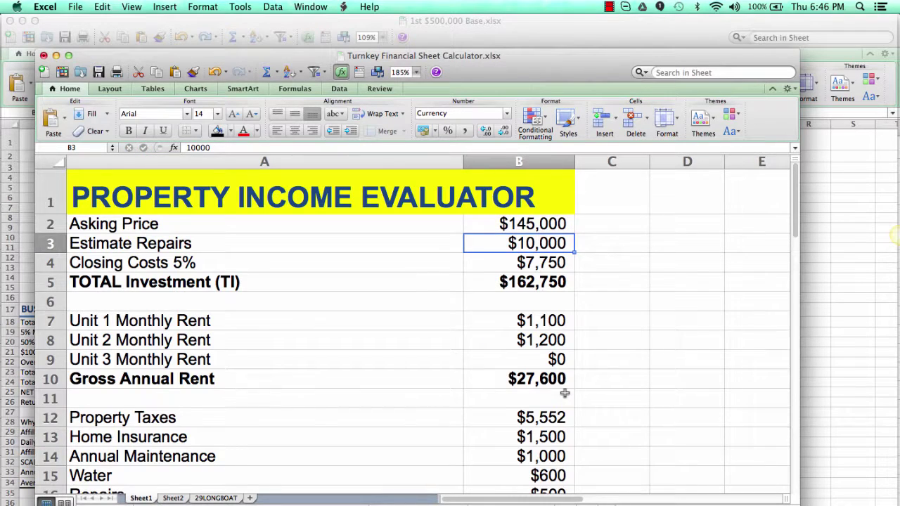
Step: Check the 9.64% cap rate and 19.23% cash-on-cash, then glance at the report and return to the notes
scroll(564, 393, down, 3)
scroll(565, 393, down, 4)
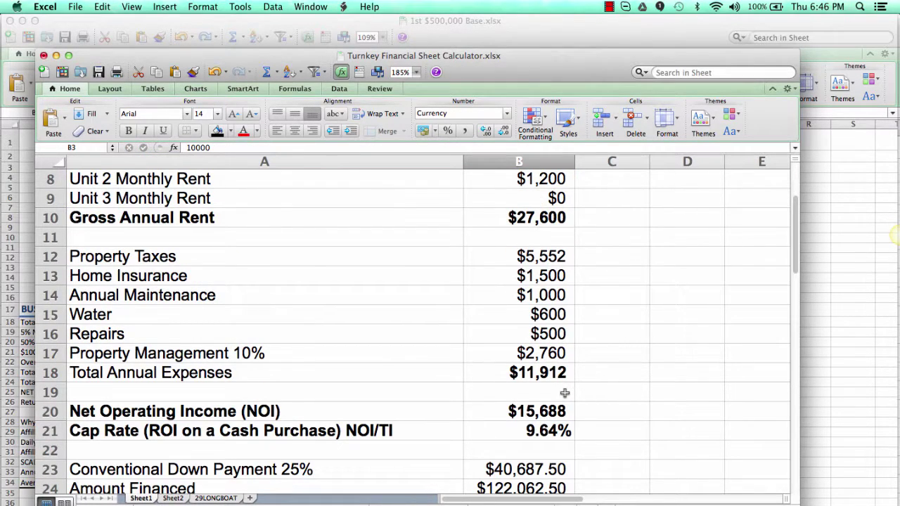
scroll(544, 412, down, 7)
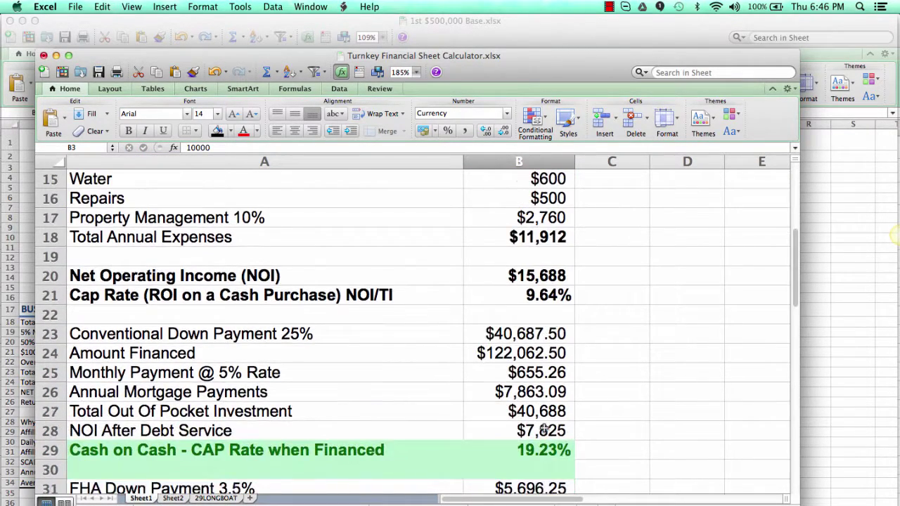
scroll(544, 430, down, 9)
scroll(544, 429, up, 20)
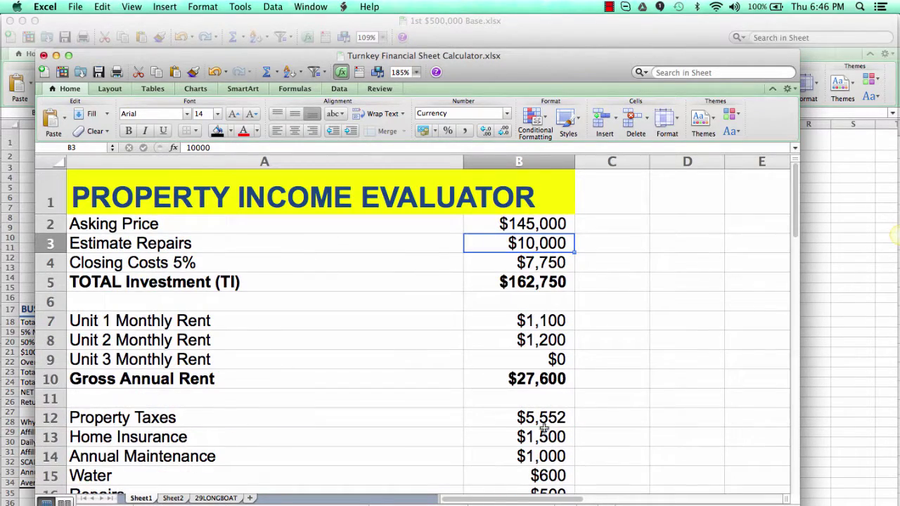
key(super+Tab)
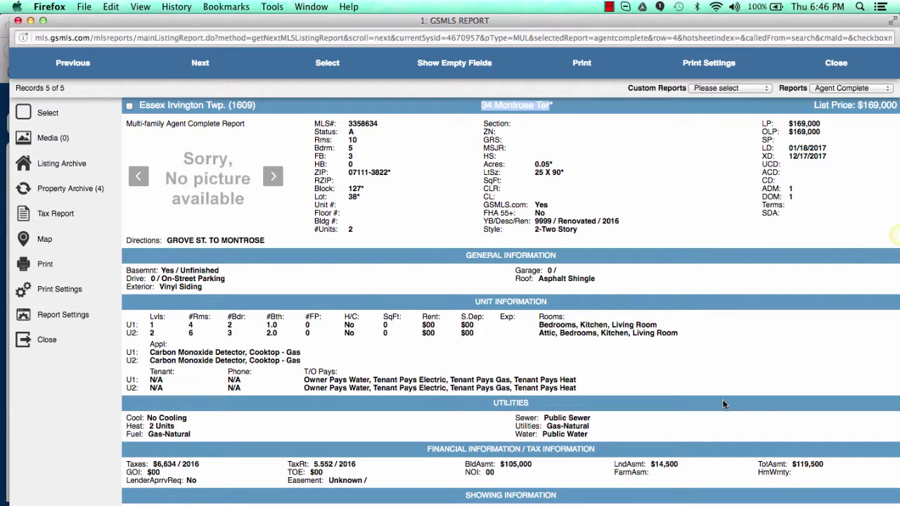
scroll(764, 357, down, 3)
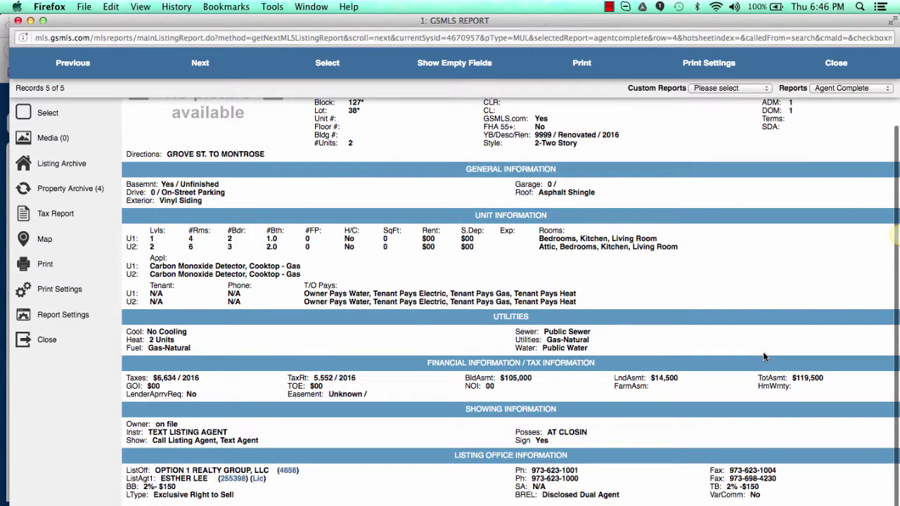
scroll(764, 357, up, 3)
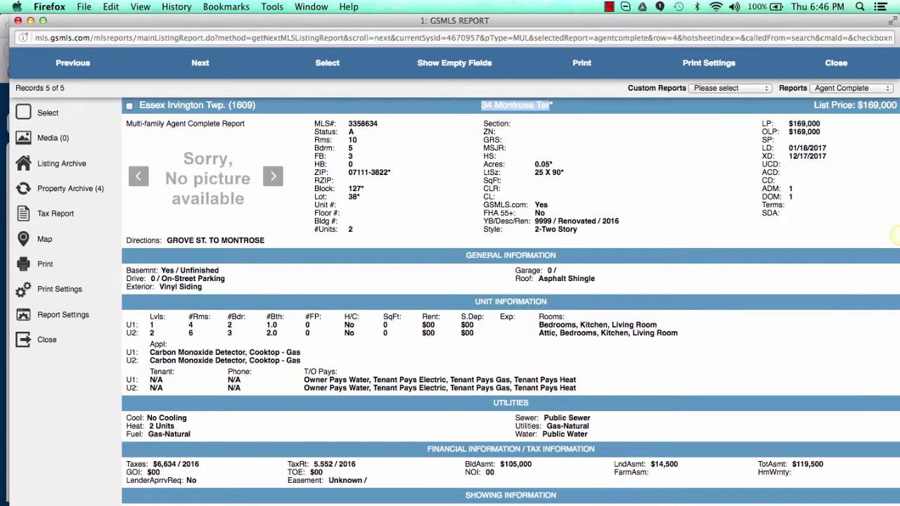
key(super+Tab)
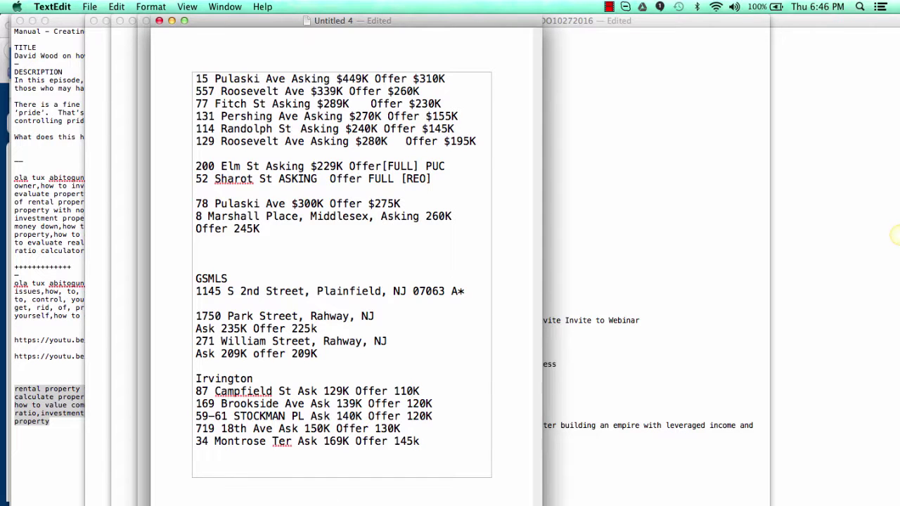
key(super+Tab)
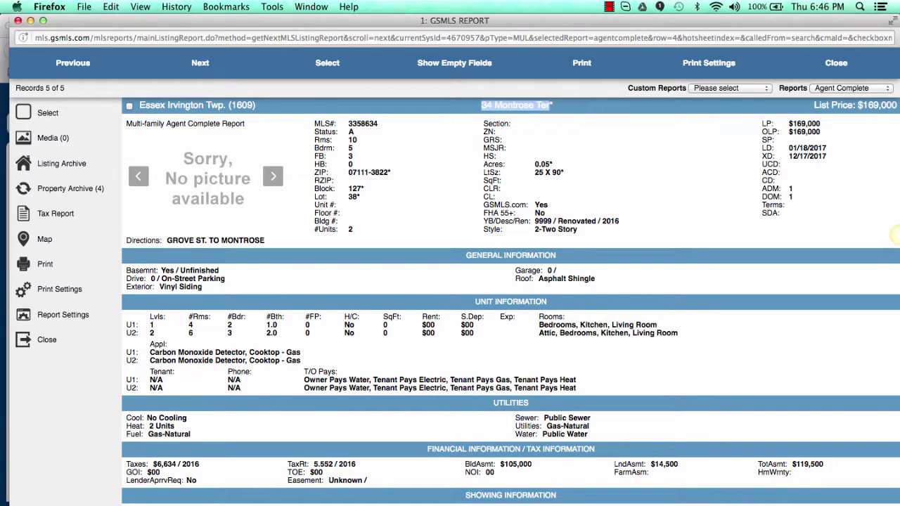
Step: Open youtube.com in a new Firefox tab, then open and close the account menu
key(super+w)
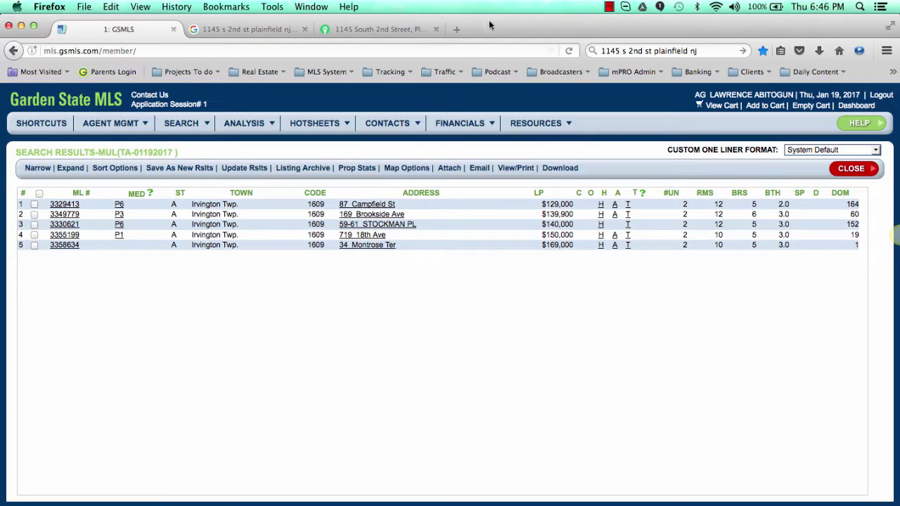
click(490, 28)
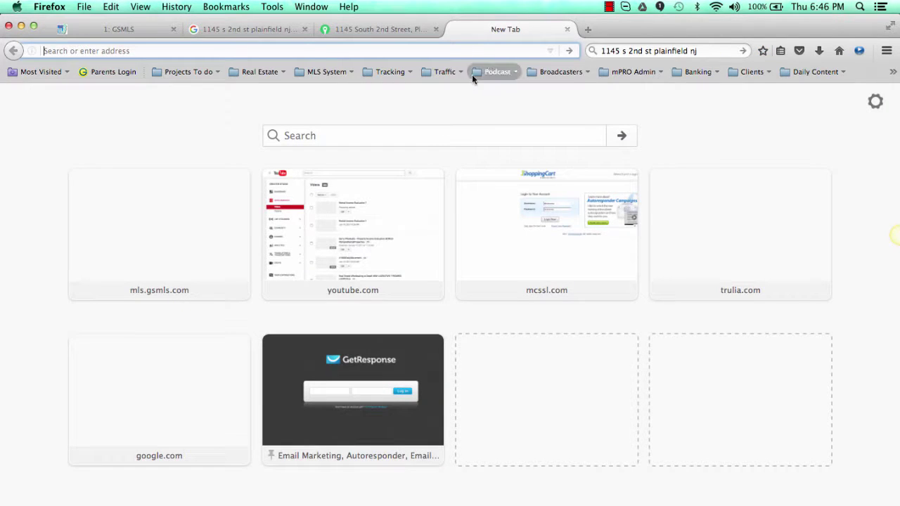
click(346, 228)
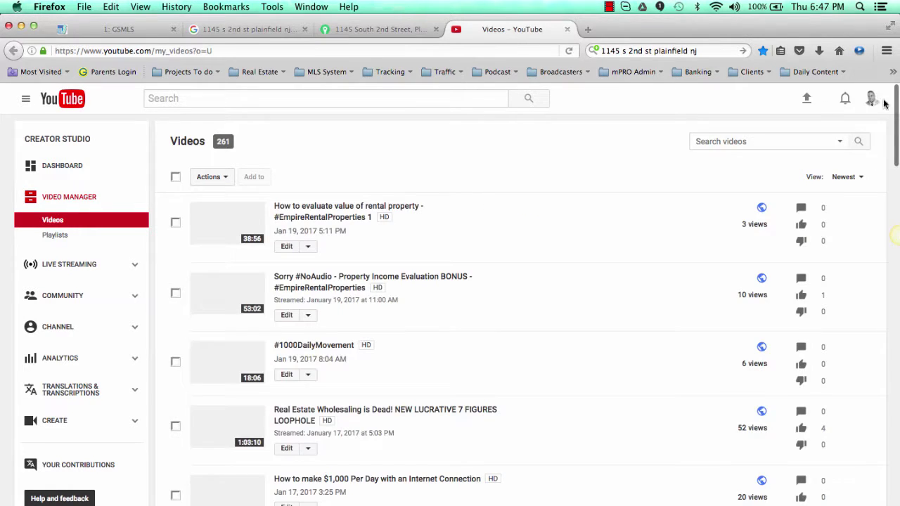
click(871, 99)
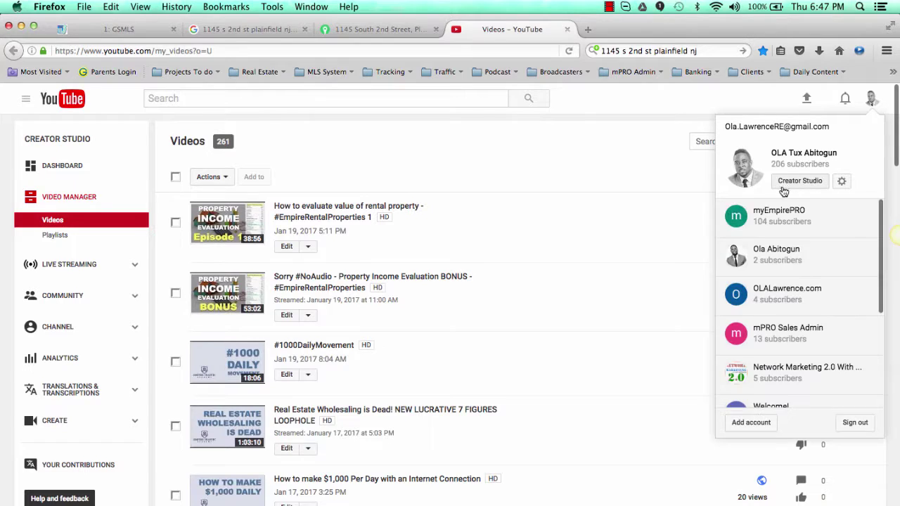
click(565, 160)
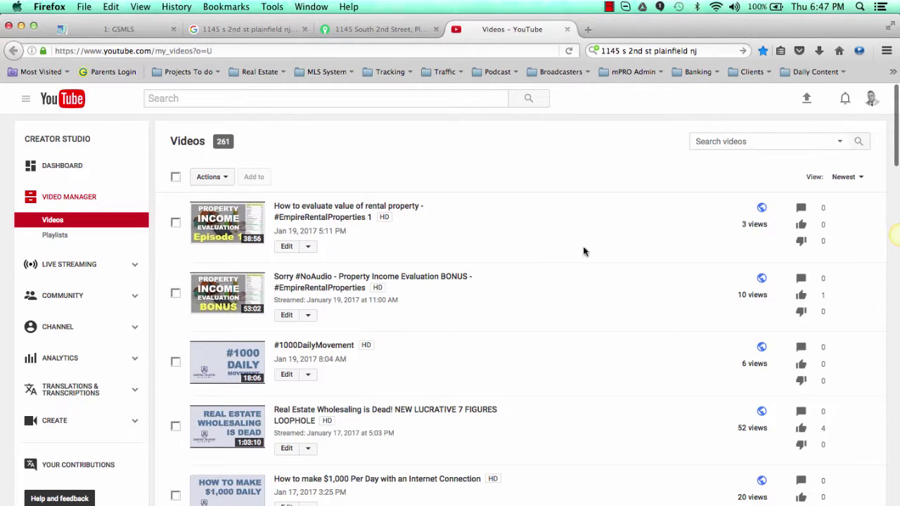